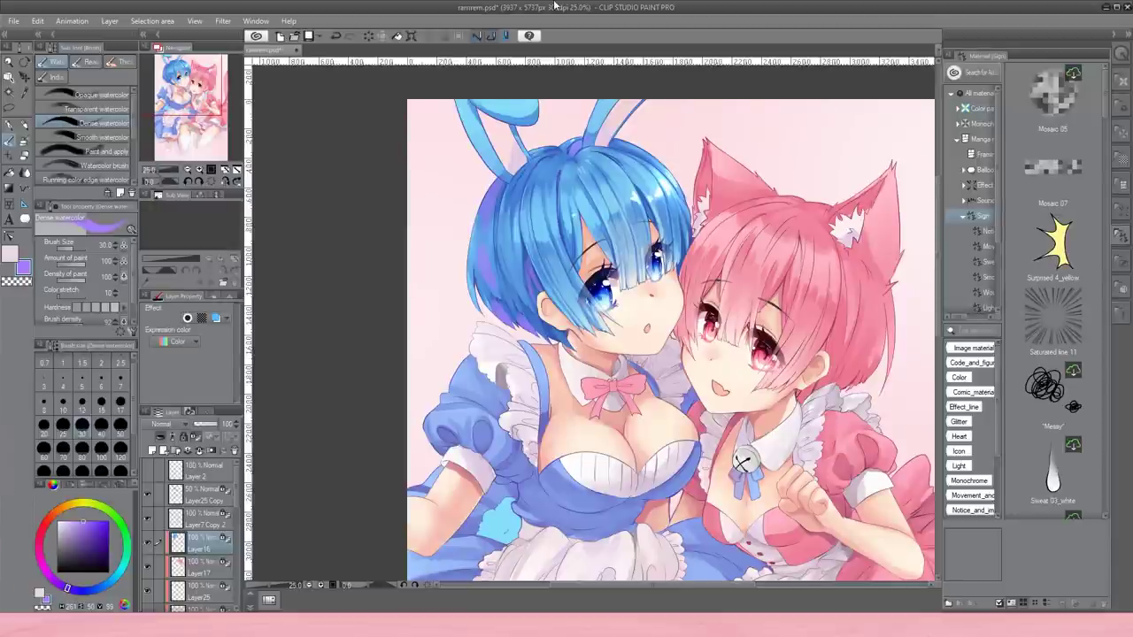
Paint deep violet-blue strands into the blue-haired girl's hair on Layer16 with the Dense watercolor brush at size 17.
{"action": "key", "text": "h"}
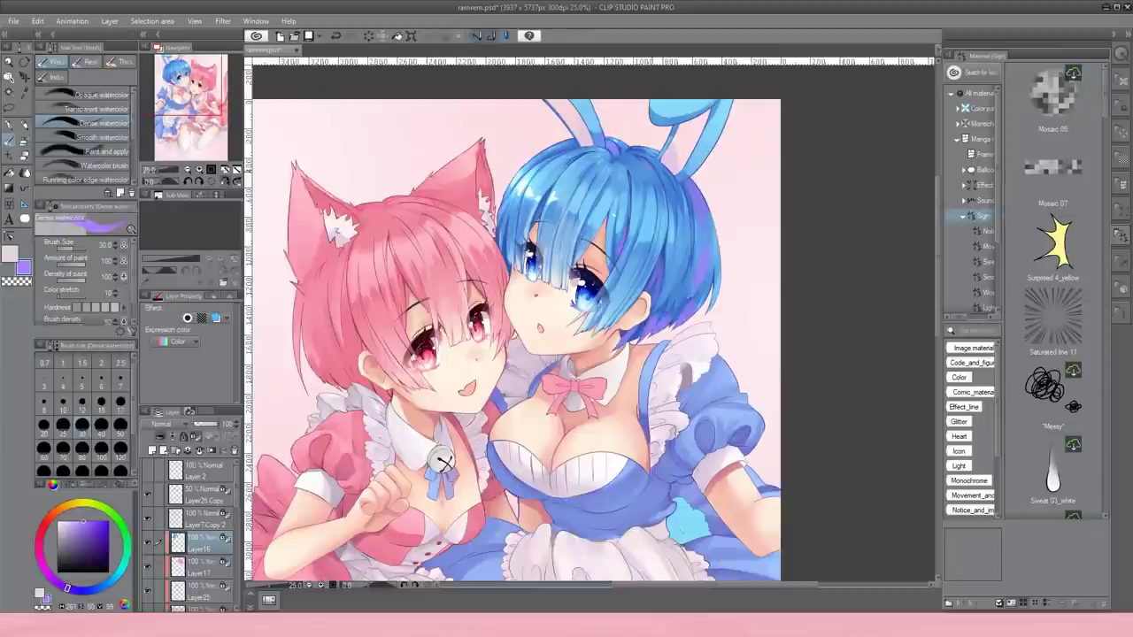
{"action": "scroll", "coordinate": [752, 239], "scroll_direction": "up", "scroll_amount": 1}
{"action": "left_click", "coordinate": [76, 592]}
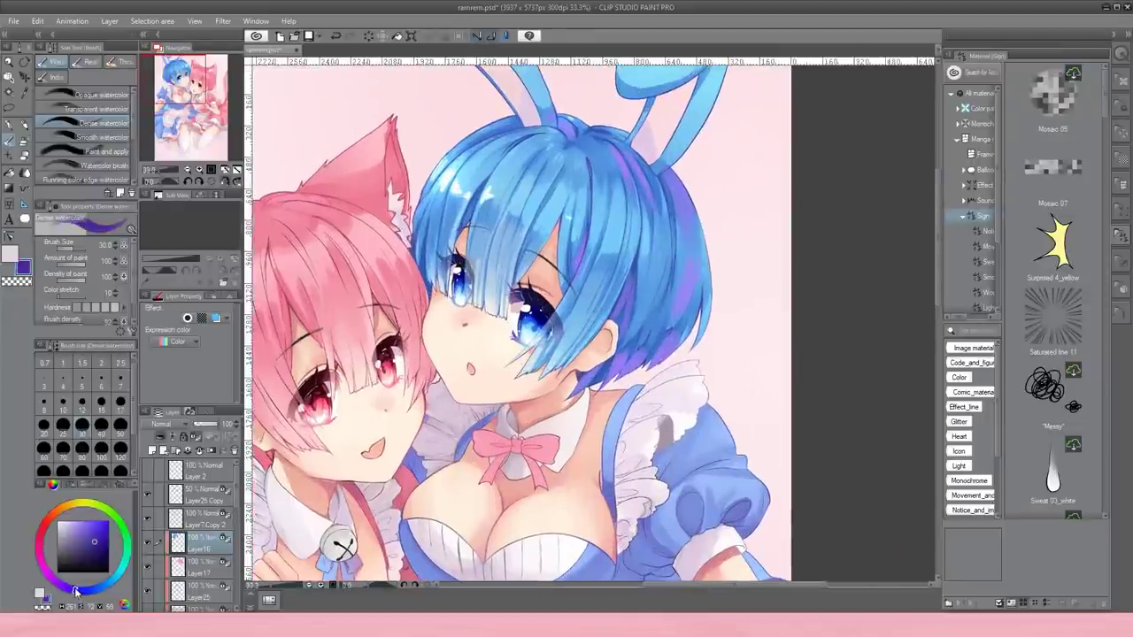
{"action": "key", "text": "ctrl+0"}
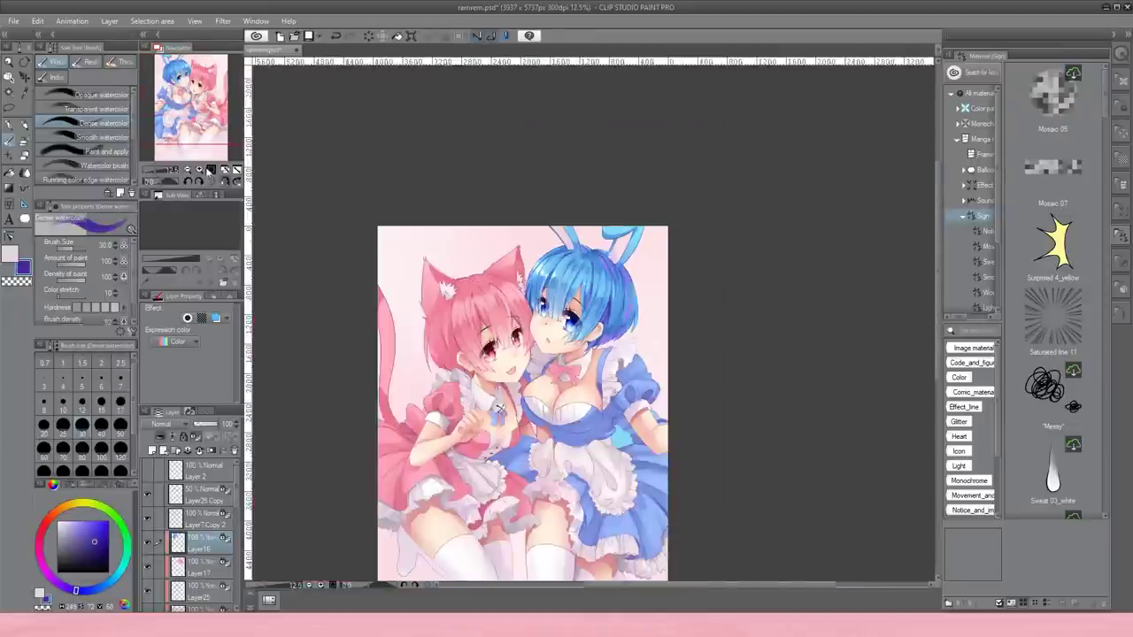
{"action": "scroll", "coordinate": [624, 270], "scroll_direction": "up", "scroll_amount": 5}
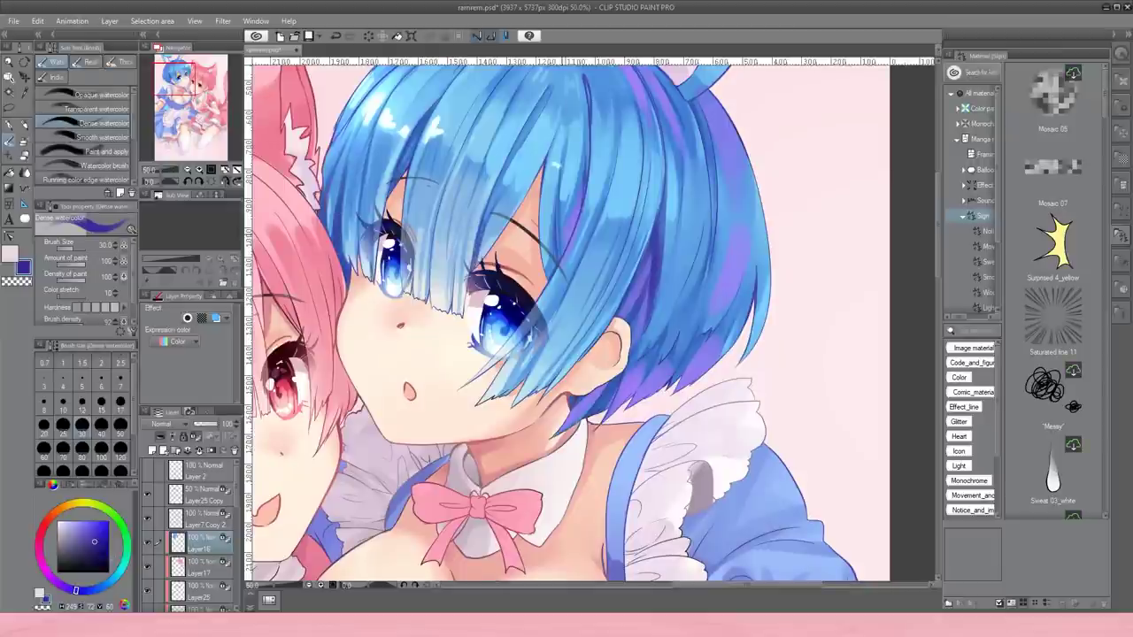
{"action": "left_click_drag", "start_coordinate": [588, 97], "coordinate": [602, 190]}
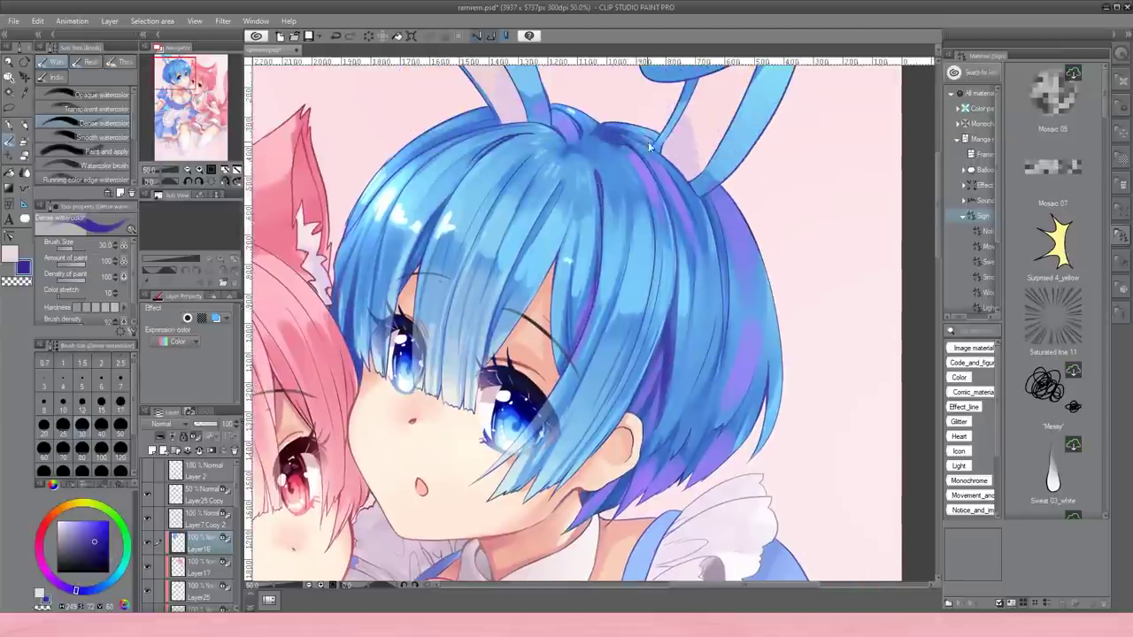
{"action": "key", "text": "bracketleft"}
{"action": "key", "text": "bracketleft"}
{"action": "key", "text": "bracketleft"}
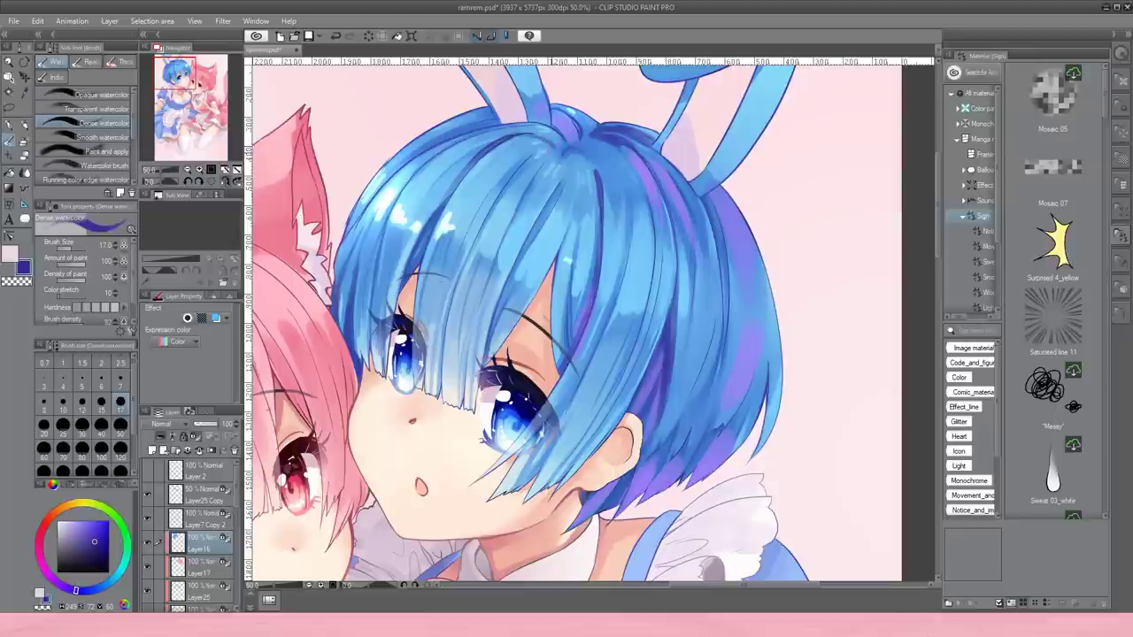
{"action": "key", "text": "ctrl+minus"}
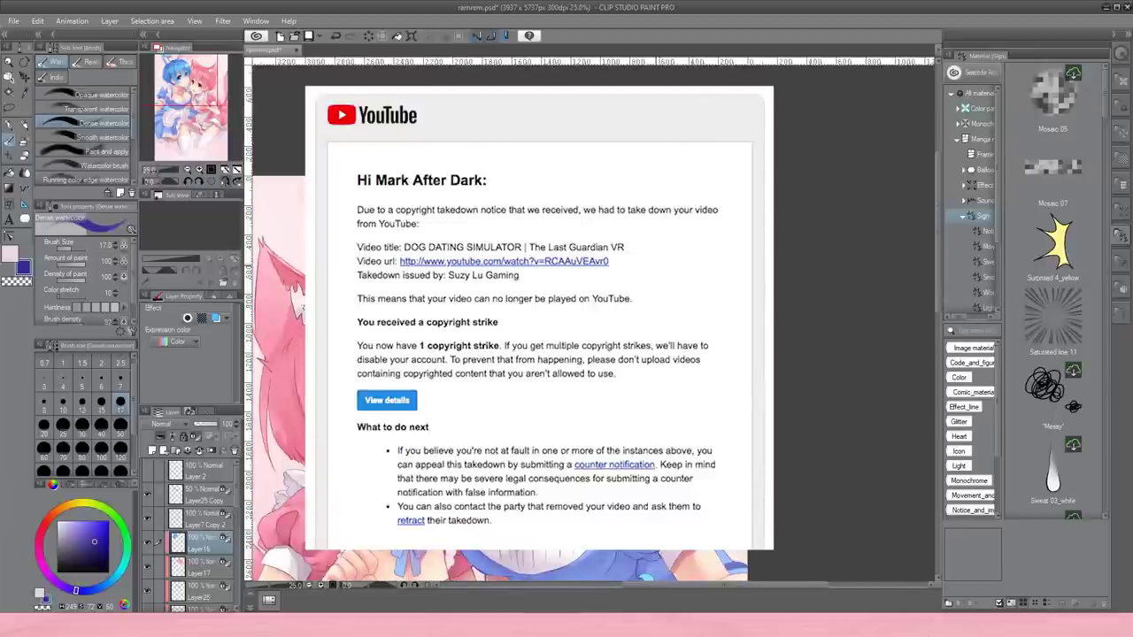
{"action": "key", "text": "ctrl+plus"}
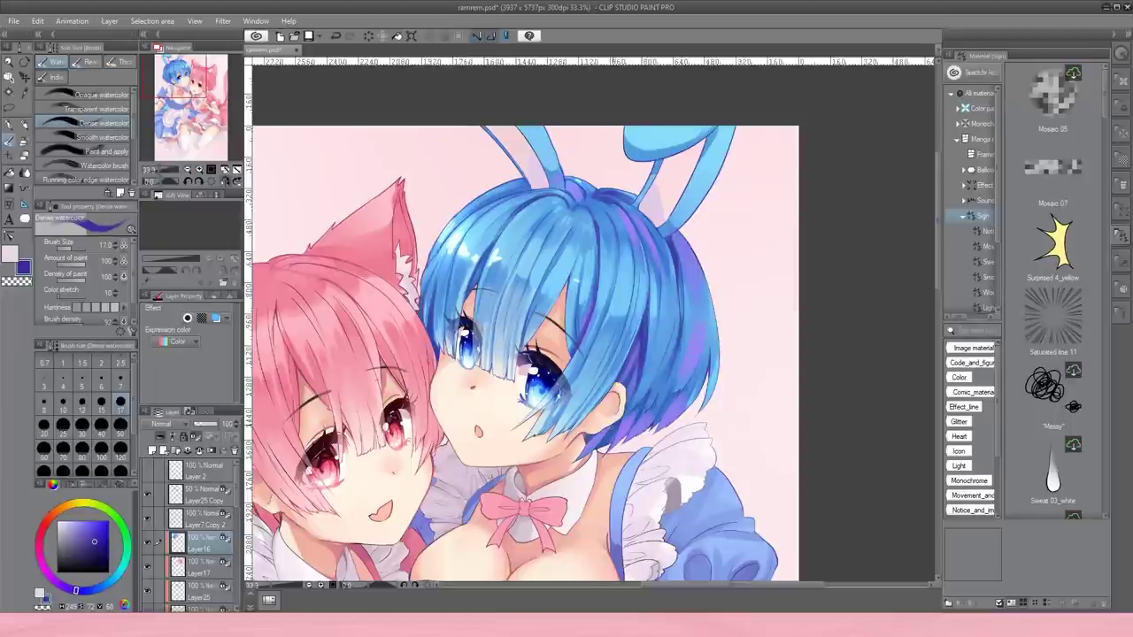
Paint light sky-blue strands across the blue hair with the Dense watercolor brush at size 40.
{"action": "key", "text": "ctrl+0"}
{"action": "key", "text": "ctrl+plus"}
{"action": "key", "text": "ctrl+plus"}
{"action": "key", "text": "h"}
{"action": "left_click", "coordinate": [84, 521]}
{"action": "left_click", "coordinate": [101, 425]}
{"action": "left_click_drag", "start_coordinate": [523, 274], "coordinate": [515, 336]}
{"action": "mouse_move", "coordinate": [498, 273]}
{"action": "left_mouse_down"}
{"action": "mouse_move", "coordinate": [497, 321]}
{"action": "mouse_move", "coordinate": [485, 297]}
{"action": "left_mouse_up"}
{"action": "left_click_drag", "start_coordinate": [495, 242], "coordinate": [496, 268]}
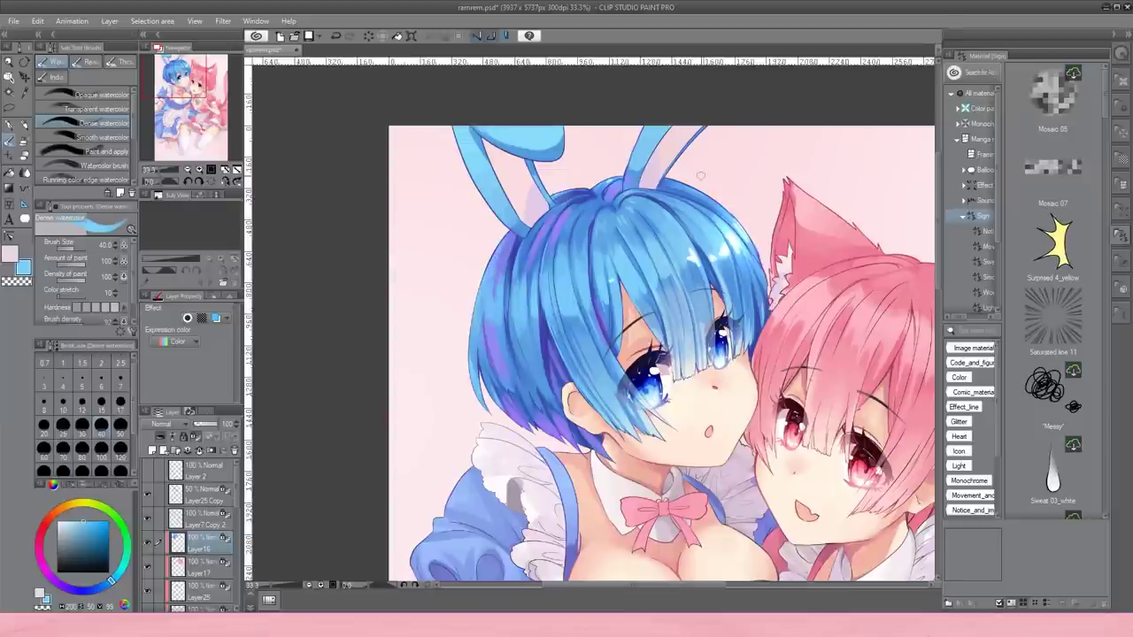
{"action": "left_click_drag", "start_coordinate": [701, 182], "coordinate": [700, 216]}
{"action": "mouse_move", "coordinate": [473, 328]}
{"action": "left_mouse_down"}
{"action": "mouse_move", "coordinate": [474, 381]}
{"action": "mouse_move", "coordinate": [488, 404]}
{"action": "left_mouse_up"}
Add finer cyan and light-blue highlight strands to the blue hair with the brush at sizes 17 and 25.
{"action": "key", "text": "ctrl+minus"}
{"action": "key", "text": "ctrl+minus"}
{"action": "key", "text": "ctrl+minus"}
{"action": "key", "text": "h"}
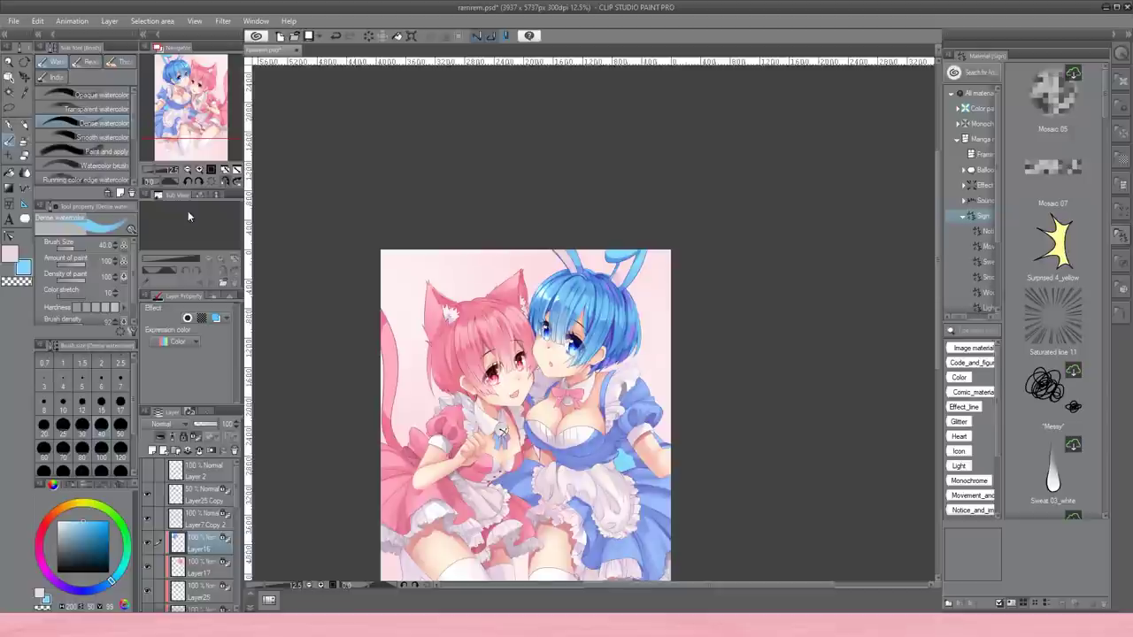
{"action": "key", "text": "ctrl+plus"}
{"action": "key", "text": "ctrl+plus"}
{"action": "key", "text": "ctrl+plus"}
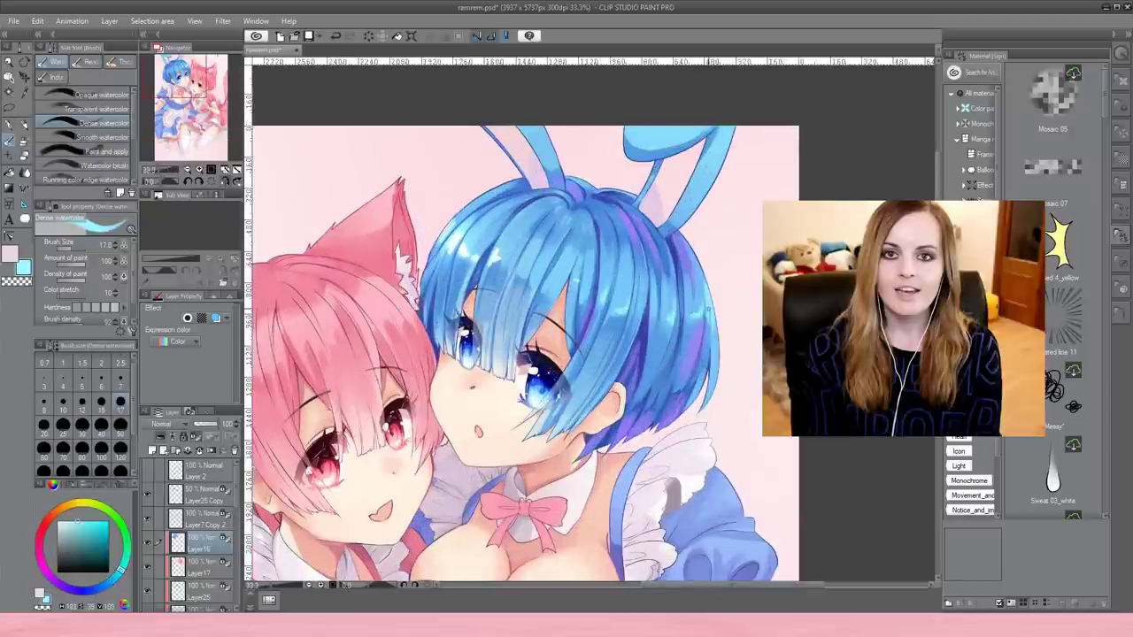
{"action": "key", "text": "x"}
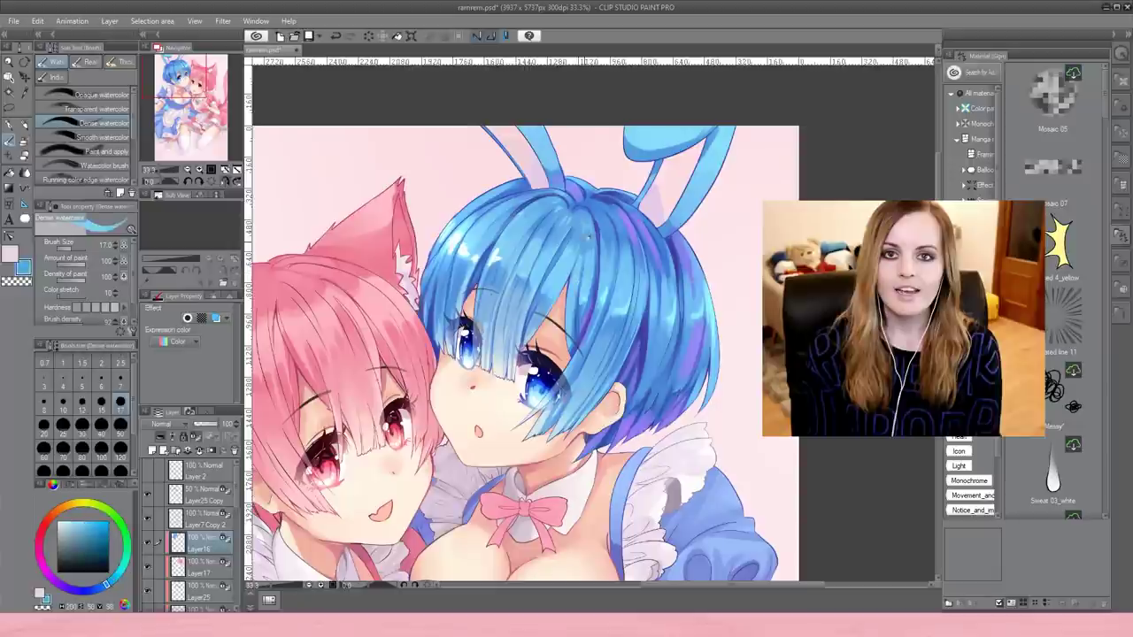
{"action": "left_click", "coordinate": [120, 403]}
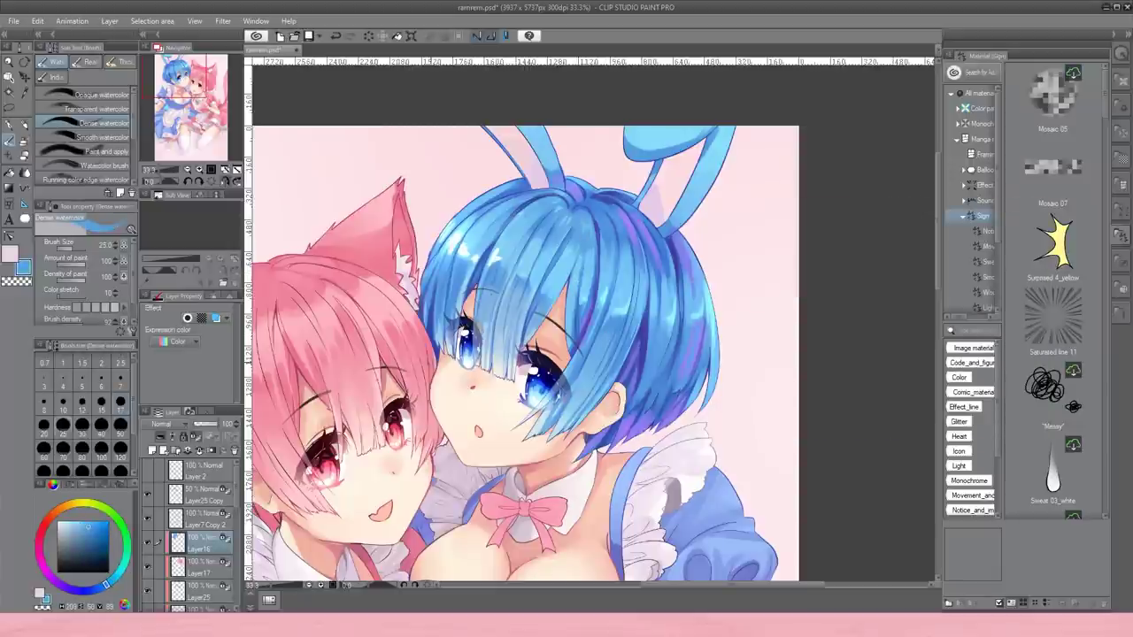
{"action": "left_click_drag", "start_coordinate": [106, 584], "coordinate": [111, 581]}
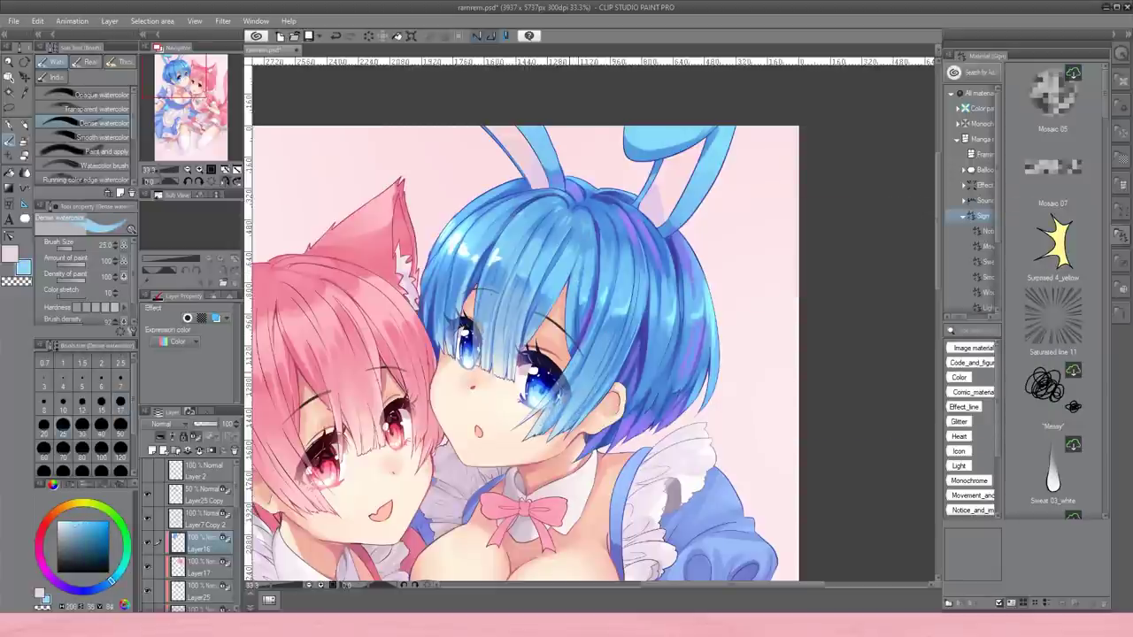
Sample the face's cream skin tone and tint the blue bangs with the Soft airbrush at size 120.
{"action": "left_click", "coordinate": [485, 368], "text": "alt"}
{"action": "key", "text": "b"}
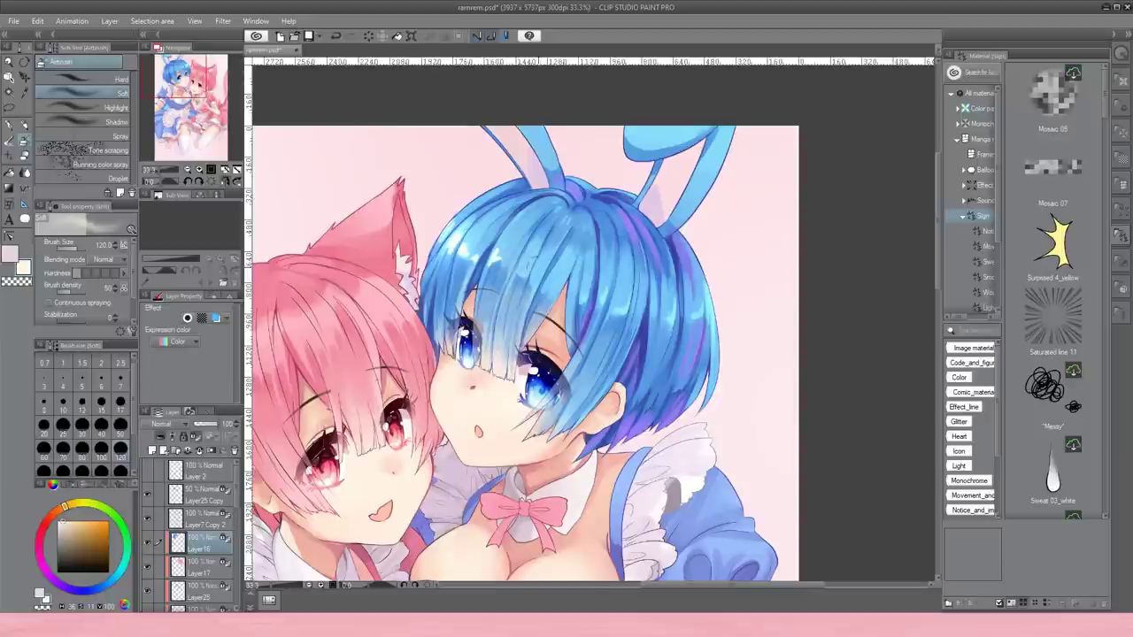
{"action": "key", "text": "ctrl+minus"}
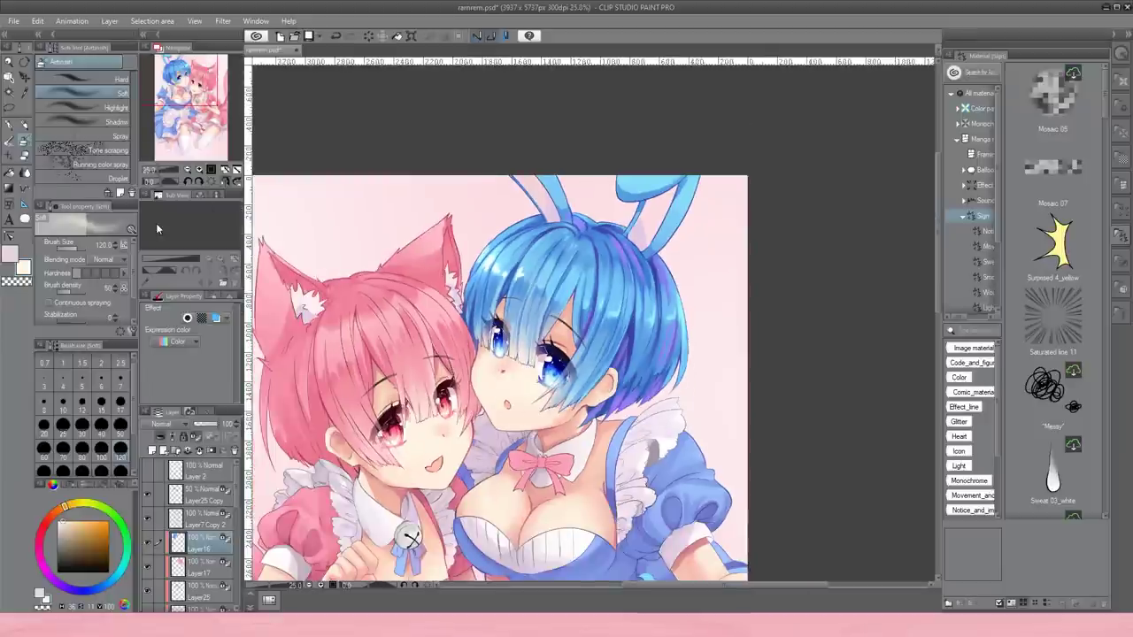
{"action": "left_click", "coordinate": [223, 180]}
{"action": "left_click", "coordinate": [176, 135]}
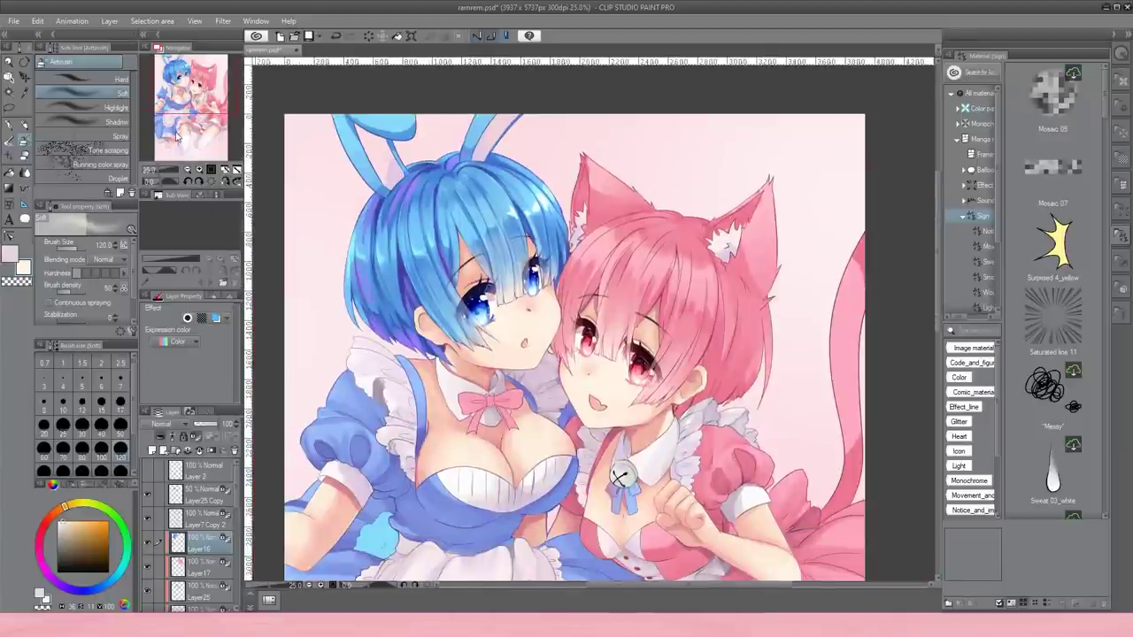
Paint saturated red strands into the pink hair on Layer17 with the Dense watercolor brush at size 25.
{"action": "key", "text": "ctrl+plus"}
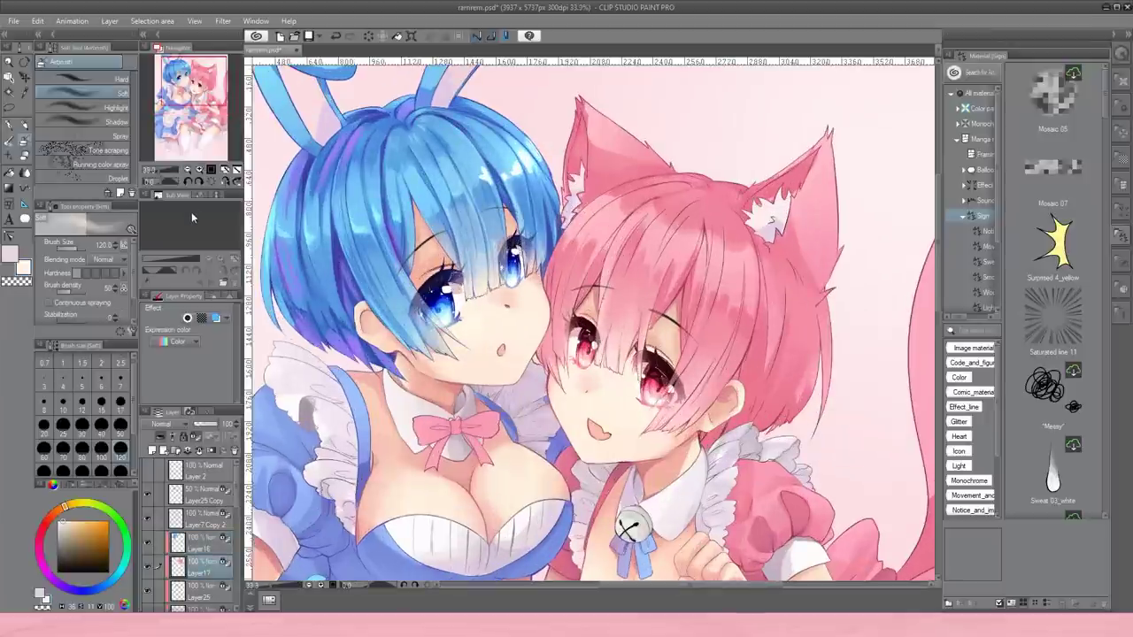
{"action": "left_click", "coordinate": [760, 349], "text": "alt"}
{"action": "key", "text": "b"}
{"action": "left_click_drag", "start_coordinate": [708, 332], "coordinate": [726, 376]}
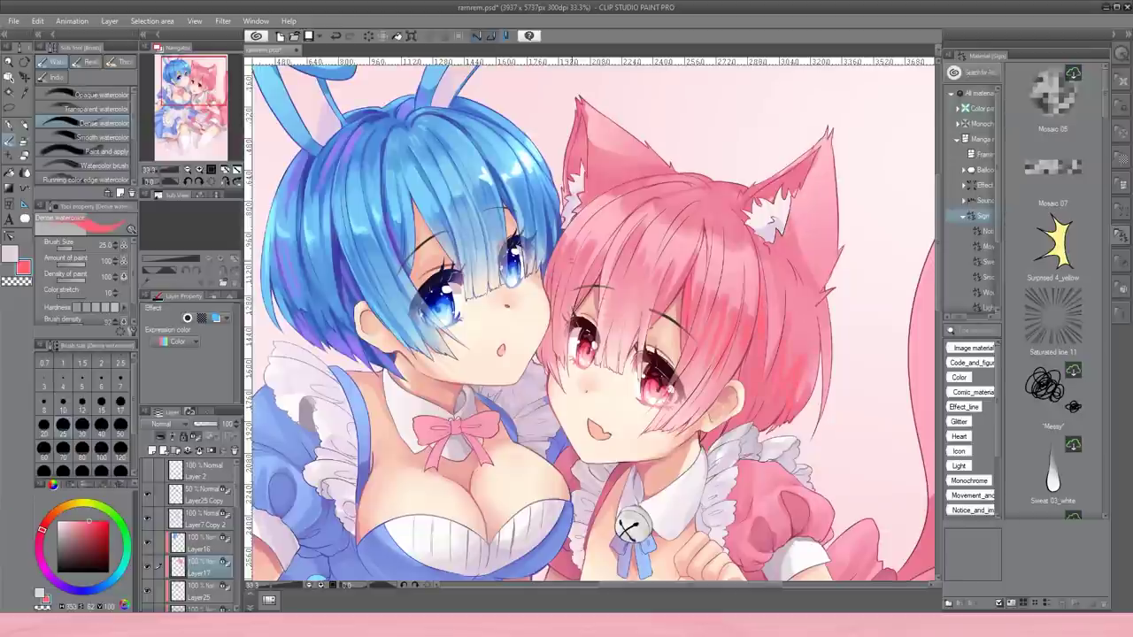
{"action": "left_click_drag", "start_coordinate": [786, 221], "coordinate": [797, 247]}
{"action": "mouse_move", "coordinate": [624, 267]}
{"action": "left_mouse_down"}
{"action": "mouse_move", "coordinate": [647, 308]}
{"action": "mouse_move", "coordinate": [644, 335]}
{"action": "mouse_move", "coordinate": [709, 394]}
{"action": "left_mouse_up"}
Soften the red strands in the pink hair with the Transparent watercolor brush at size 50.
{"action": "left_click", "coordinate": [96, 109]}
{"action": "left_click_drag", "start_coordinate": [617, 301], "coordinate": [619, 336]}
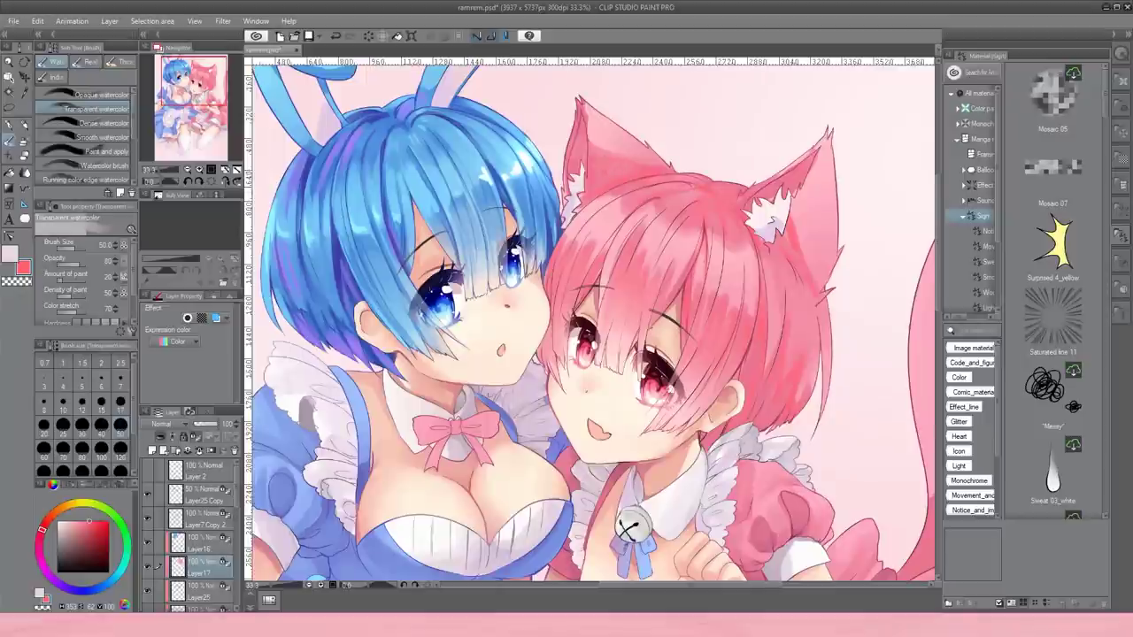
{"action": "left_click_drag", "start_coordinate": [807, 154], "coordinate": [790, 168]}
{"action": "left_click_drag", "start_coordinate": [708, 372], "coordinate": [690, 407]}
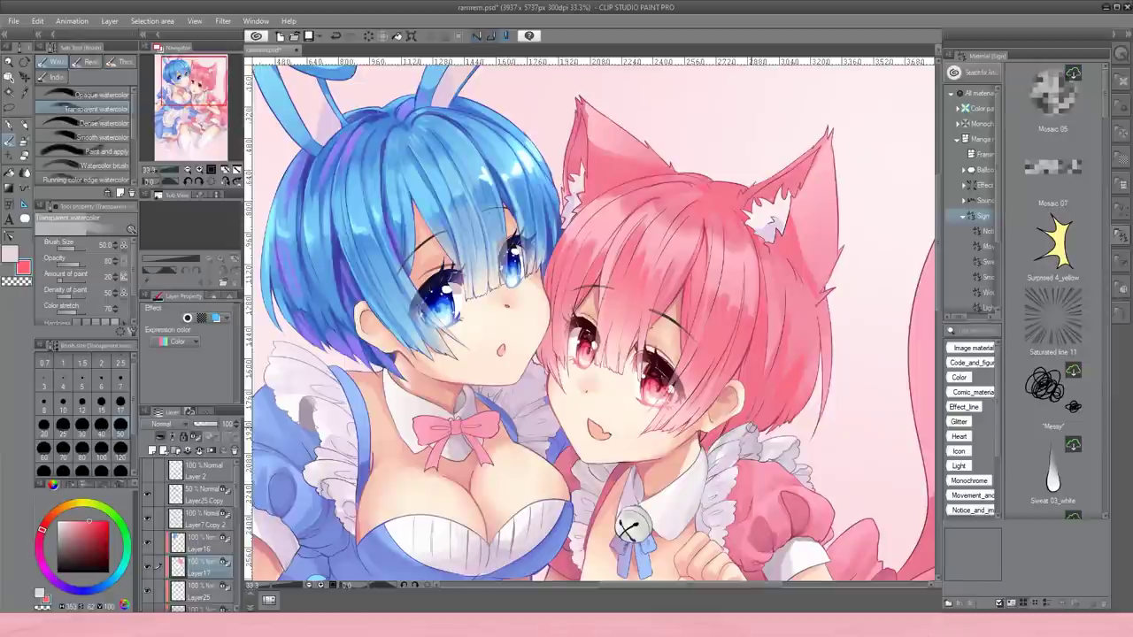
Paint light pink highlights along the bangs, crown and side of the pink hair with Dense watercolor at size 40.
{"action": "left_click", "coordinate": [92, 123]}
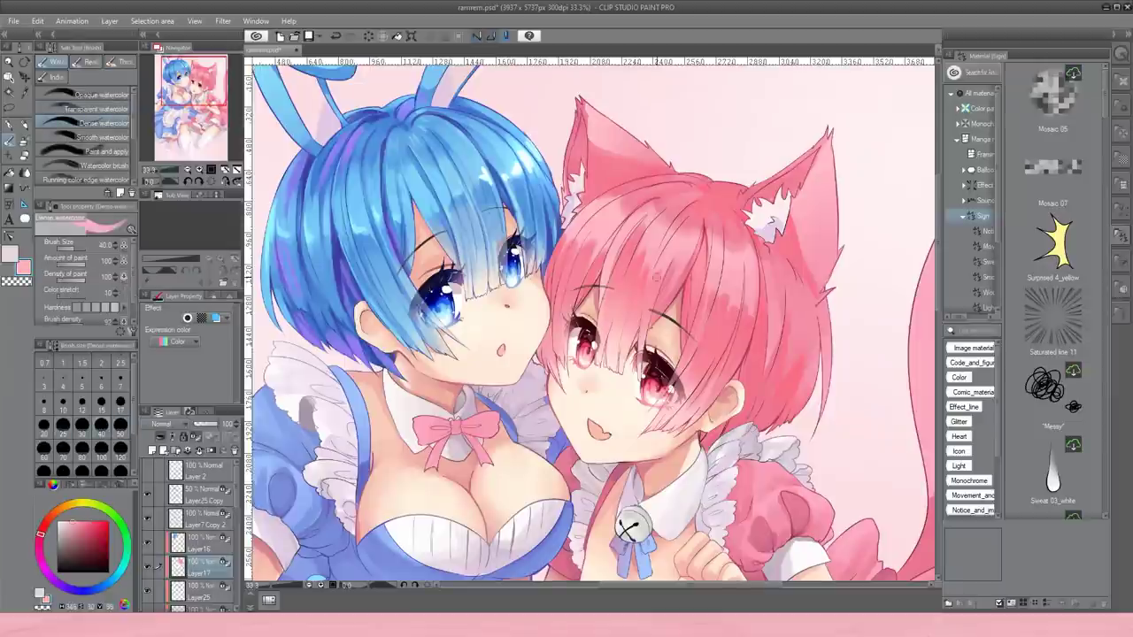
{"action": "left_click_drag", "start_coordinate": [648, 270], "coordinate": [630, 232]}
{"action": "left_click_drag", "start_coordinate": [715, 288], "coordinate": [735, 314]}
{"action": "left_click_drag", "start_coordinate": [744, 292], "coordinate": [752, 323]}
{"action": "mouse_move", "coordinate": [779, 268]}
{"action": "left_mouse_down"}
{"action": "mouse_move", "coordinate": [792, 332]}
{"action": "mouse_move", "coordinate": [813, 350]}
{"action": "left_mouse_up"}
{"action": "left_click_drag", "start_coordinate": [737, 180], "coordinate": [722, 239]}
{"action": "left_click_drag", "start_coordinate": [698, 171], "coordinate": [635, 182]}
Brighten the pink hair with broad light pink strokes at brush size 100, checking the artwork in mirrored view.
{"action": "left_click", "coordinate": [226, 184]}
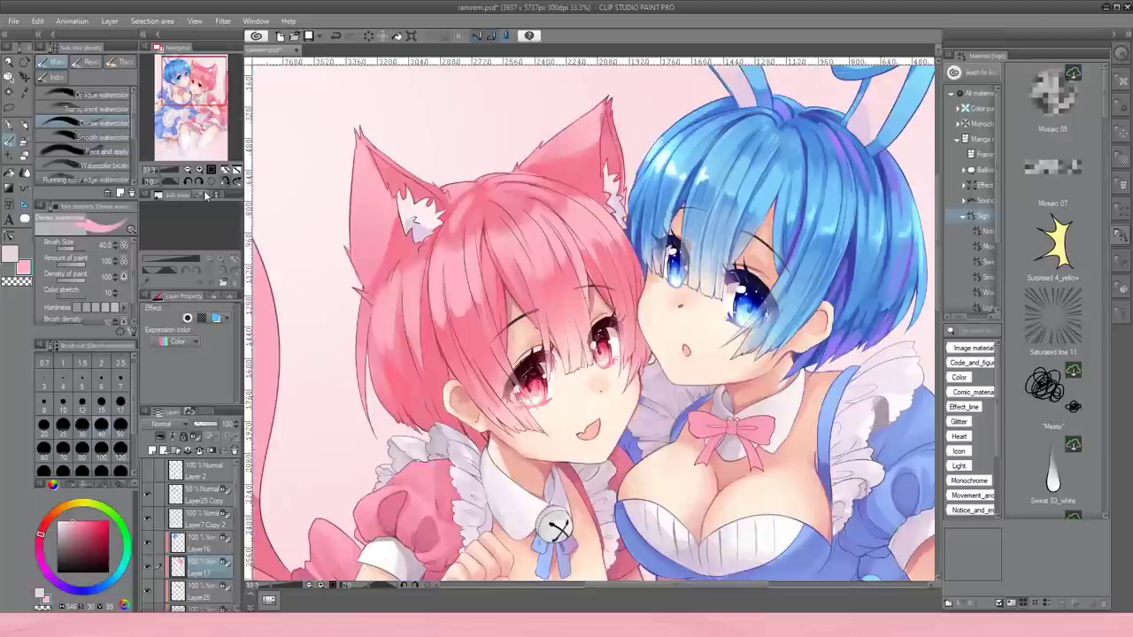
{"action": "left_click", "coordinate": [103, 449]}
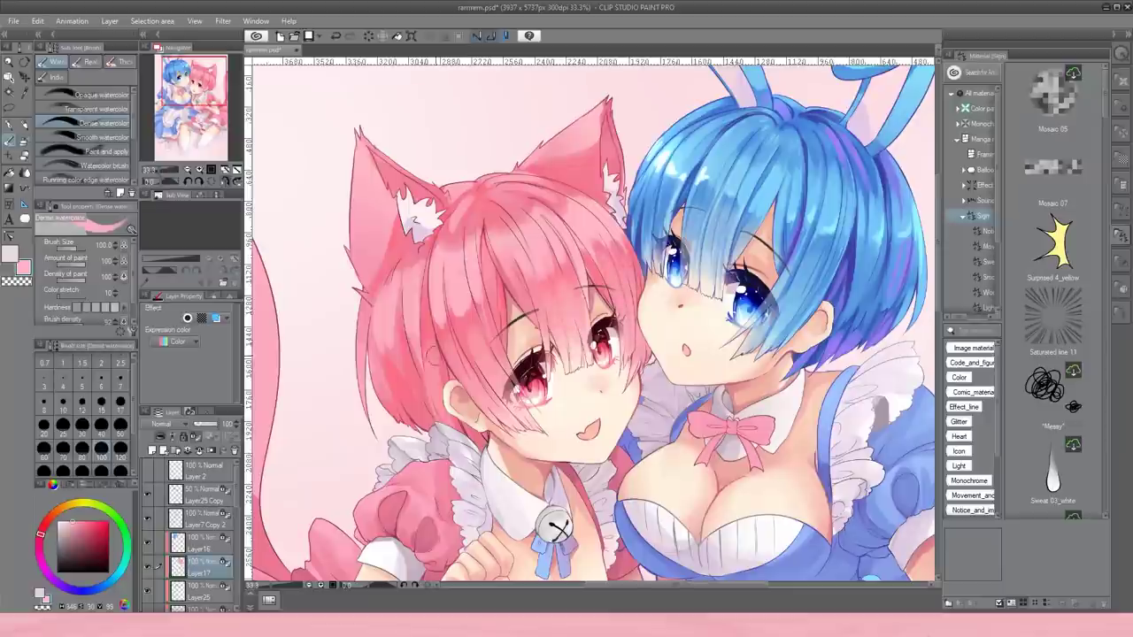
{"action": "key", "text": "ctrl+0"}
{"action": "key", "text": "h"}
{"action": "key", "text": "ctrl+plus"}
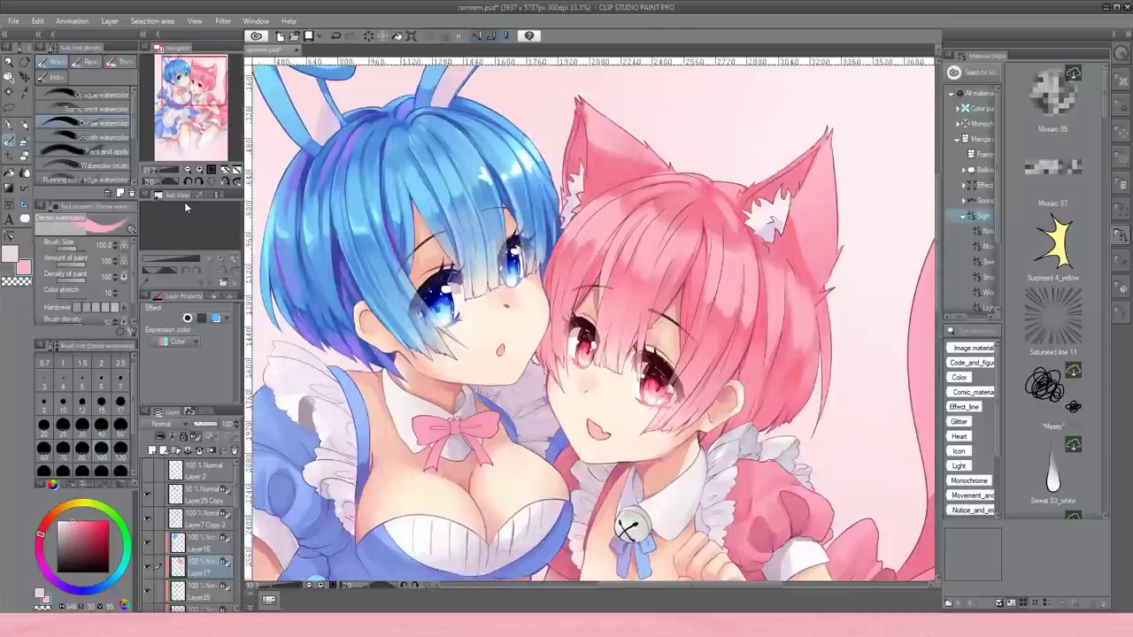
Paint thin dark rose shadow strands through the pink hair with the Dense watercolor brush at size 17.
{"action": "key", "text": "ctrl+plus"}
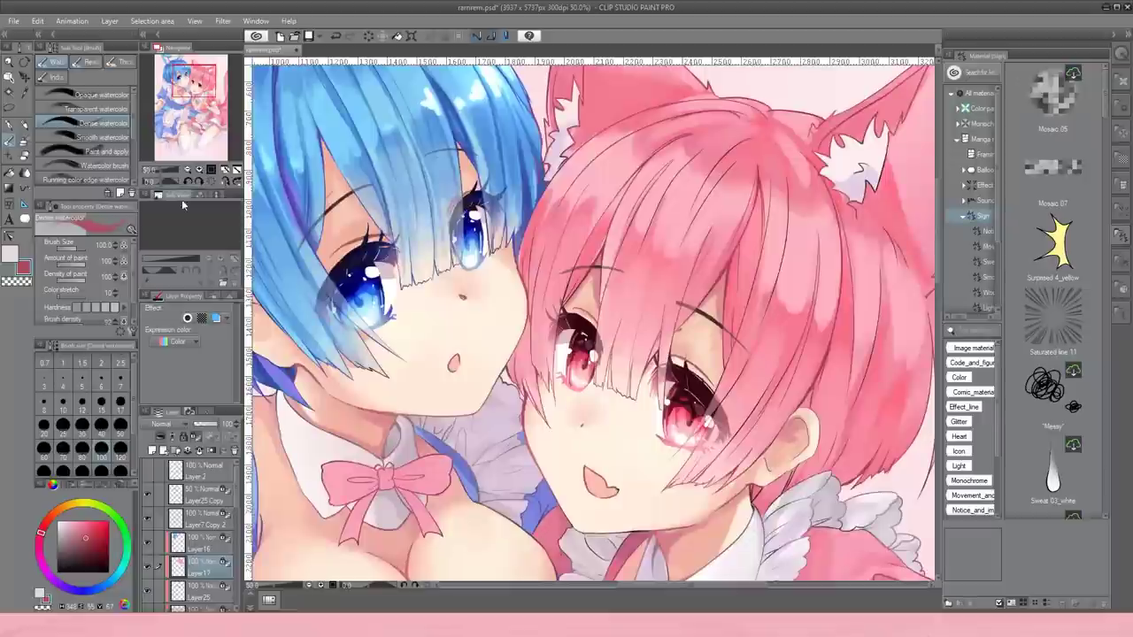
{"action": "left_click", "coordinate": [102, 426]}
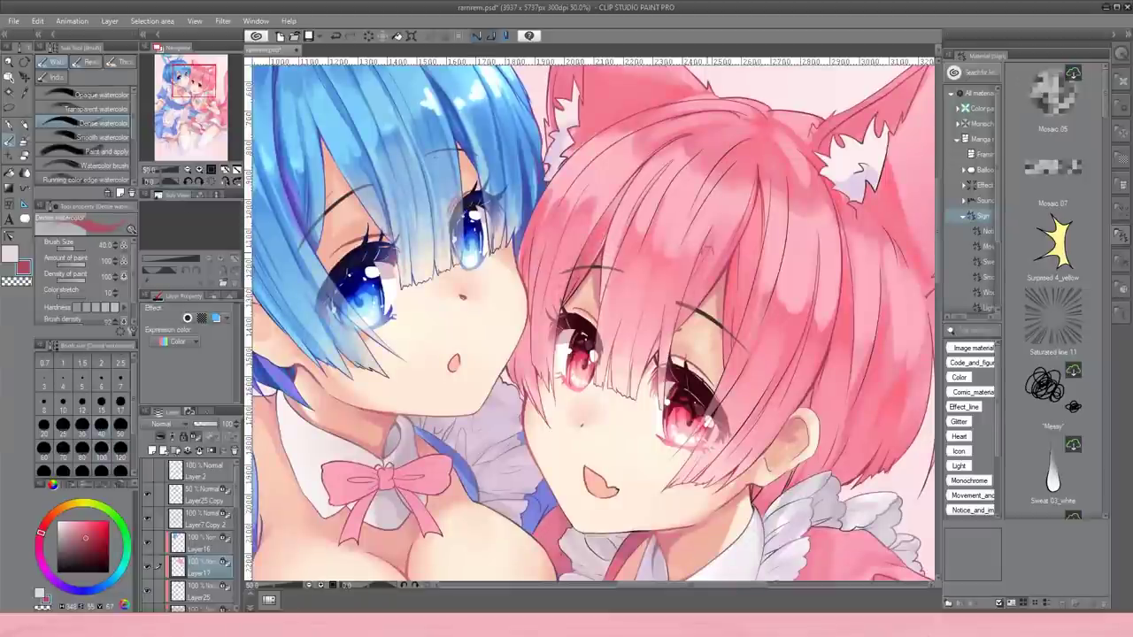
{"action": "left_click", "coordinate": [121, 403]}
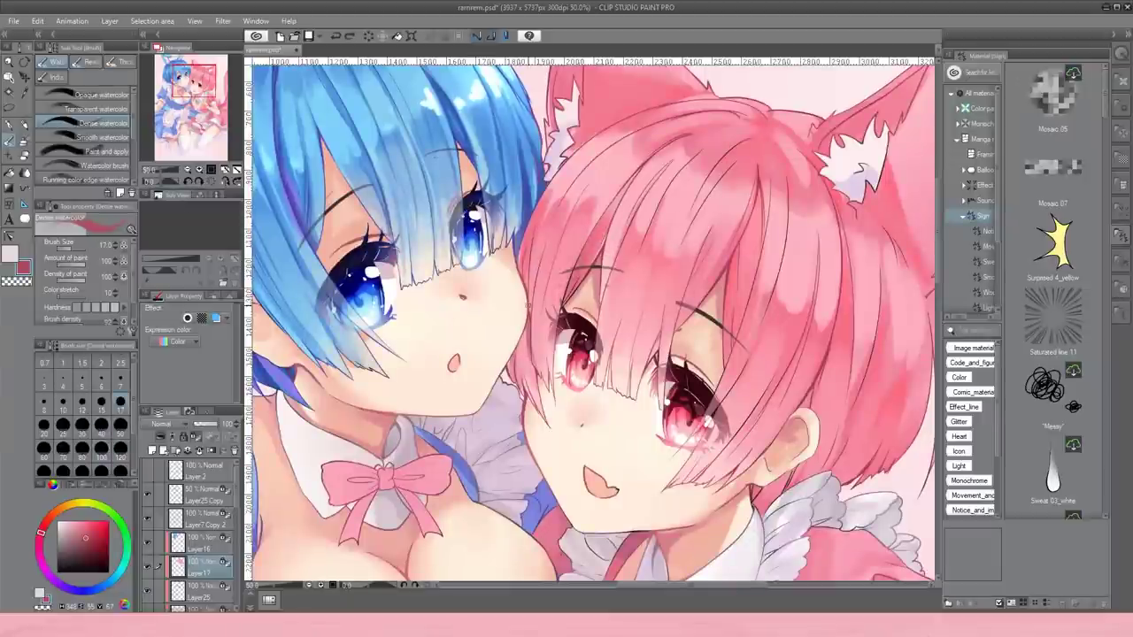
{"action": "left_click", "coordinate": [177, 182]}
{"action": "left_click", "coordinate": [177, 182]}
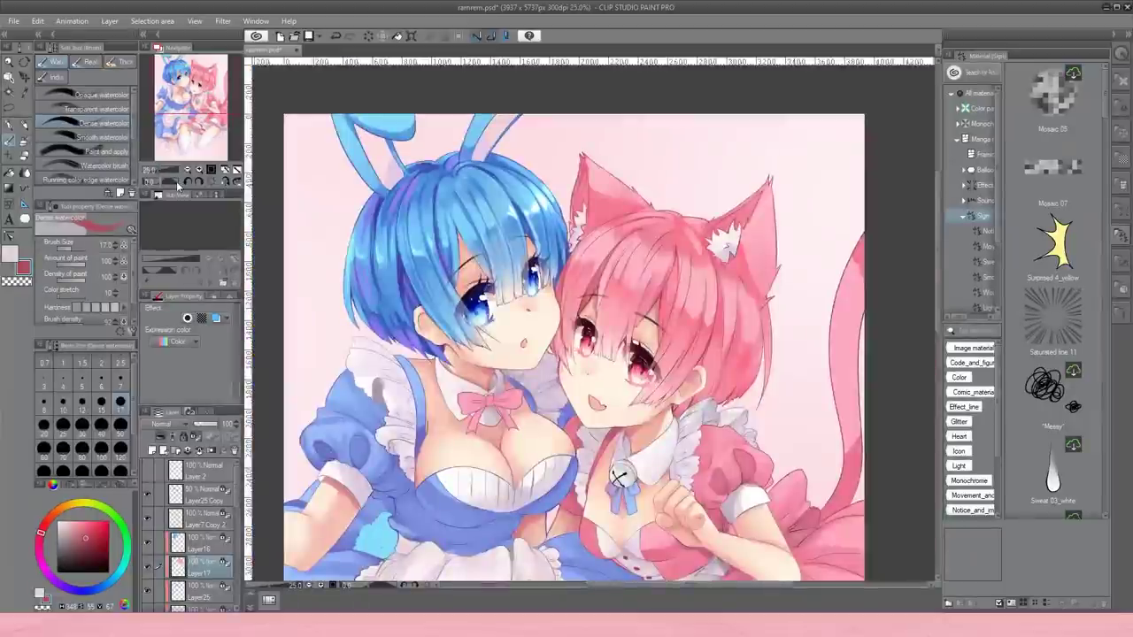
{"action": "left_click", "coordinate": [177, 183]}
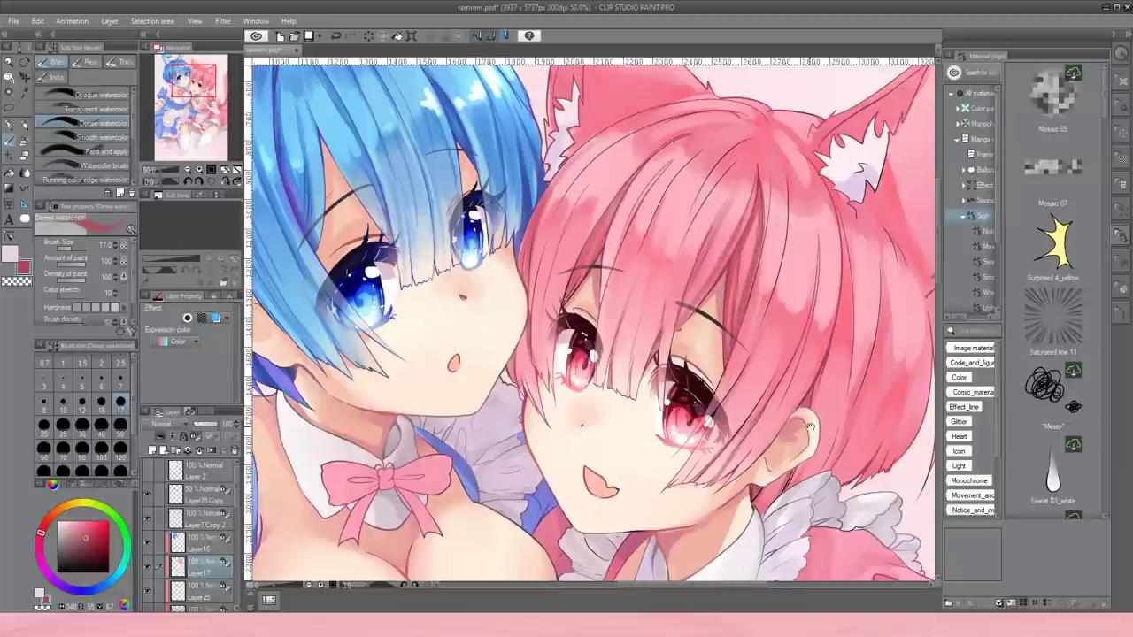
Mirror the view and add more dark rose strands to both sides and the lower back of the pink hair.
{"action": "left_click_drag", "start_coordinate": [770, 487], "coordinate": [668, 509]}
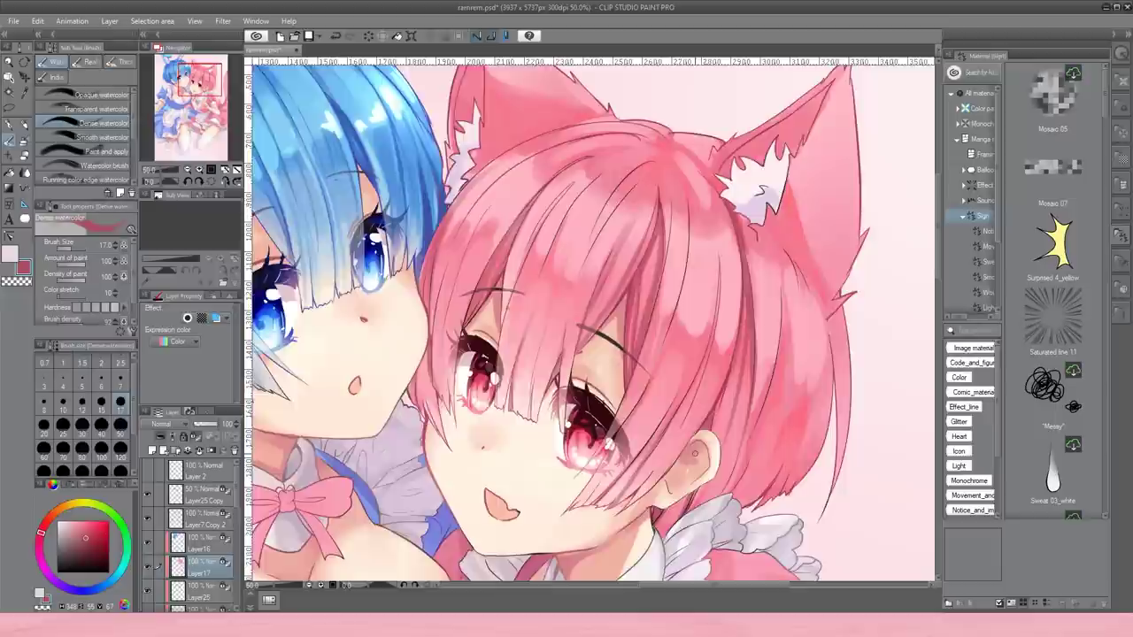
{"action": "left_click", "coordinate": [214, 181]}
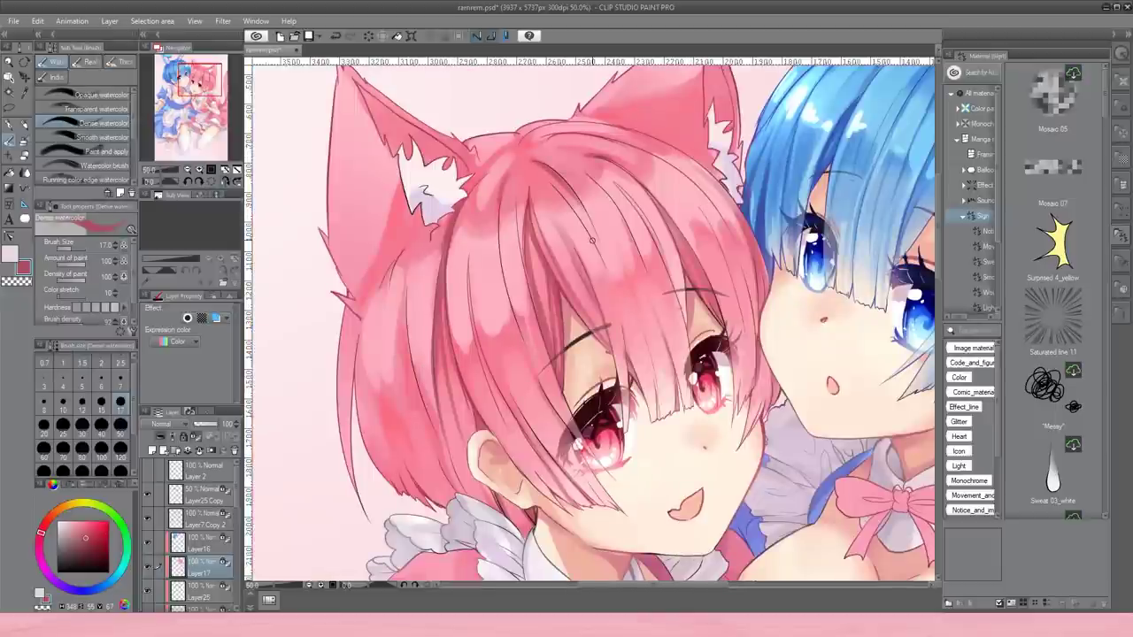
{"action": "left_click_drag", "start_coordinate": [748, 257], "coordinate": [749, 350]}
{"action": "left_click_drag", "start_coordinate": [734, 222], "coordinate": [744, 294]}
{"action": "mouse_move", "coordinate": [407, 258]}
{"action": "left_mouse_down"}
{"action": "mouse_move", "coordinate": [403, 320]}
{"action": "mouse_move", "coordinate": [386, 344]}
{"action": "left_mouse_up"}
{"action": "left_click_drag", "start_coordinate": [418, 230], "coordinate": [388, 274]}
{"action": "mouse_move", "coordinate": [455, 420]}
{"action": "left_mouse_down"}
{"action": "mouse_move", "coordinate": [423, 498]}
{"action": "mouse_move", "coordinate": [428, 444]}
{"action": "left_mouse_up"}
{"action": "left_click_drag", "start_coordinate": [455, 447], "coordinate": [440, 478]}
{"action": "mouse_move", "coordinate": [381, 315]}
{"action": "left_mouse_down"}
{"action": "mouse_move", "coordinate": [356, 423]}
{"action": "mouse_move", "coordinate": [366, 324]}
{"action": "left_mouse_up"}
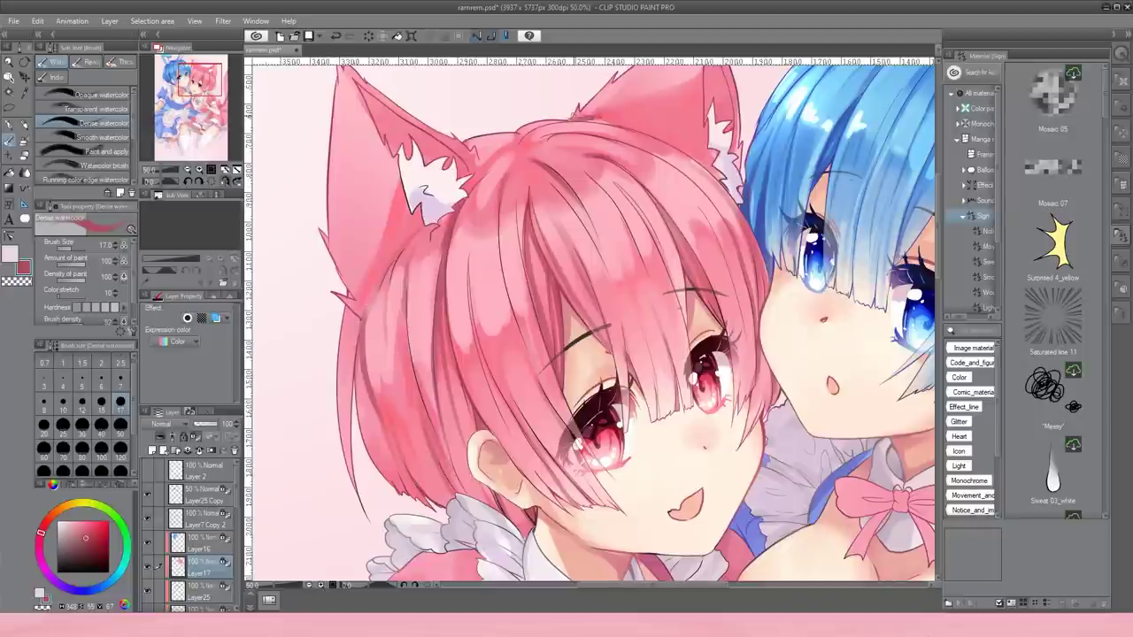
Sample a medium pink from the hair and brush it over the bangs at size 17.
{"action": "left_click", "coordinate": [717, 188], "text": "alt"}
{"action": "left_click_drag", "start_coordinate": [684, 259], "coordinate": [670, 324]}
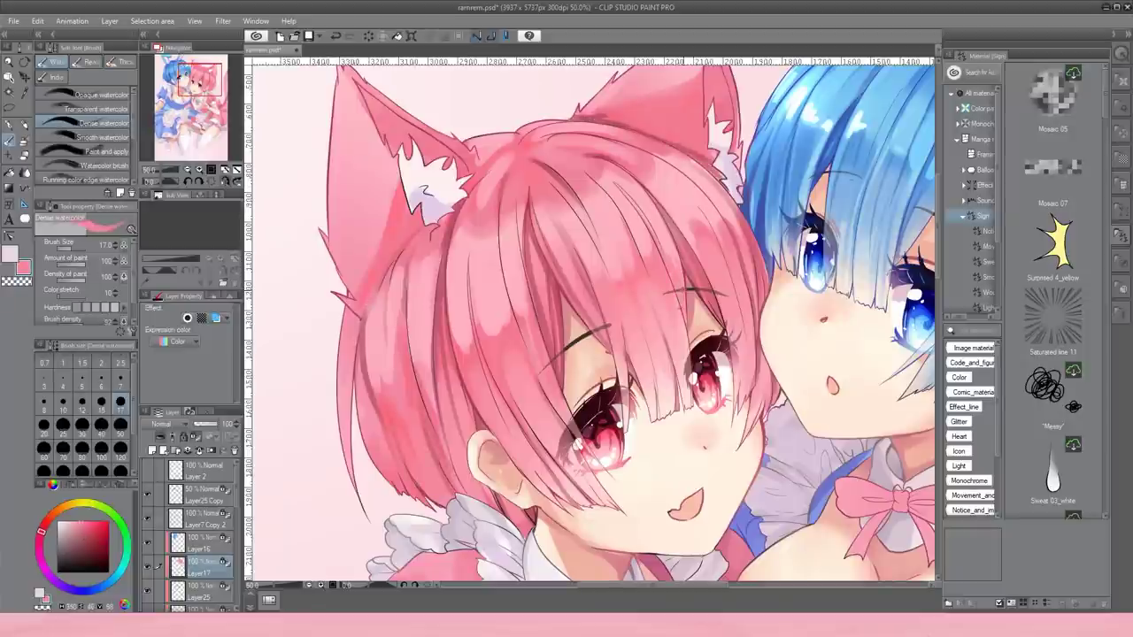
{"action": "left_click", "coordinate": [225, 182]}
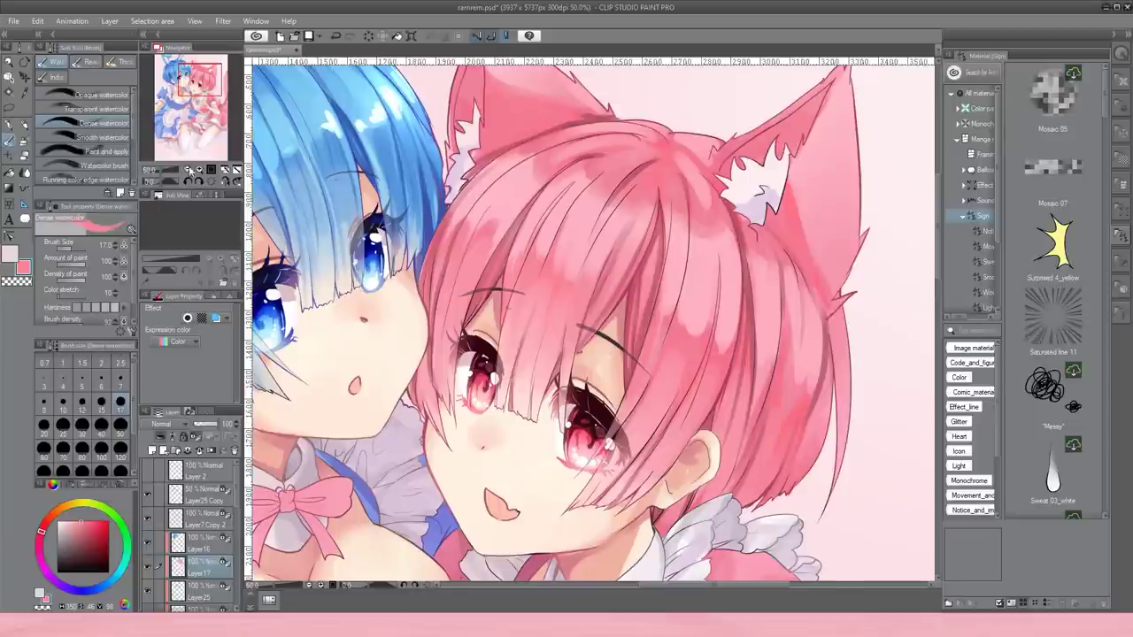
Add an Overlay layer above the pink hair layer and airbrush orange over the hair's outer sides with the Soft airbrush at size 120.
{"action": "left_click", "coordinate": [187, 169]}
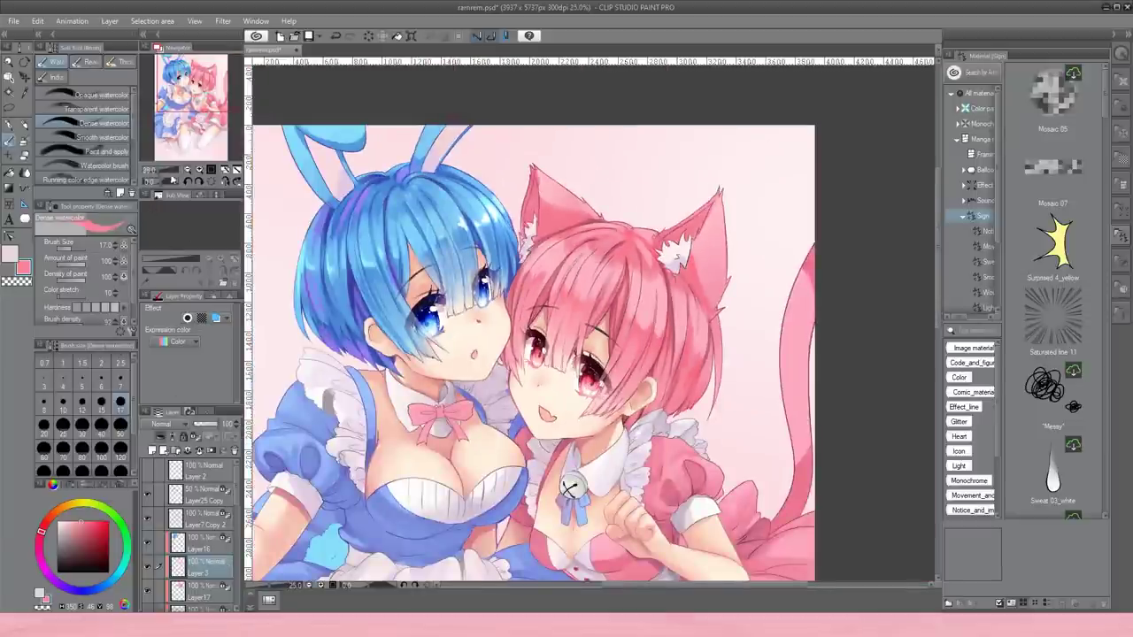
{"action": "left_click", "coordinate": [84, 512]}
{"action": "left_click", "coordinate": [24, 140]}
{"action": "mouse_move", "coordinate": [523, 239]}
{"action": "left_mouse_down"}
{"action": "mouse_move", "coordinate": [549, 270]}
{"action": "mouse_move", "coordinate": [637, 309]}
{"action": "mouse_move", "coordinate": [722, 266]}
{"action": "left_mouse_up"}
{"action": "left_click", "coordinate": [44, 522]}
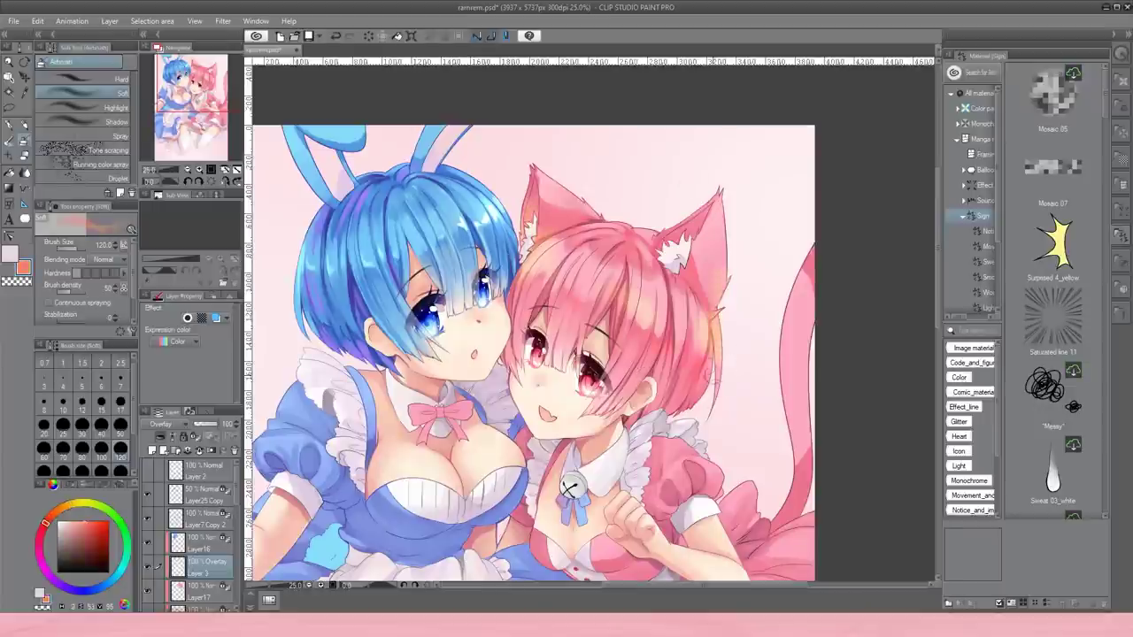
Airbrush soft magenta, red-orange and purple tints over the pink hair at brush size 250, checking the artwork in mirrored view.
{"action": "left_click", "coordinate": [39, 545]}
{"action": "scroll", "coordinate": [98, 425], "scroll_direction": "down", "scroll_amount": 1}
{"action": "left_click", "coordinate": [101, 452]}
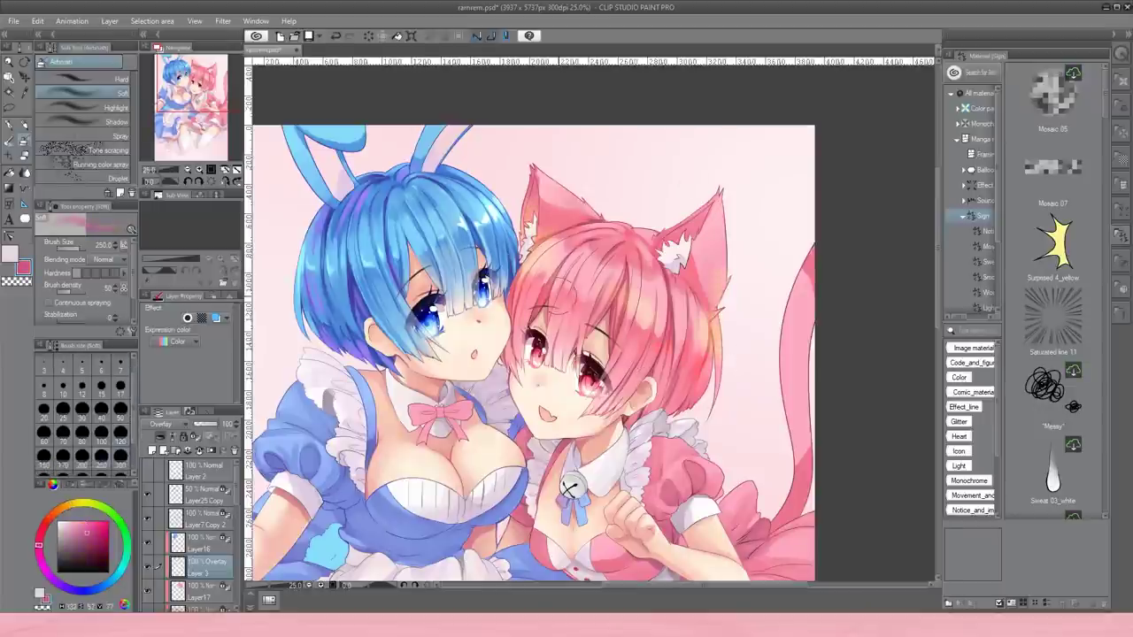
{"action": "key", "text": "h"}
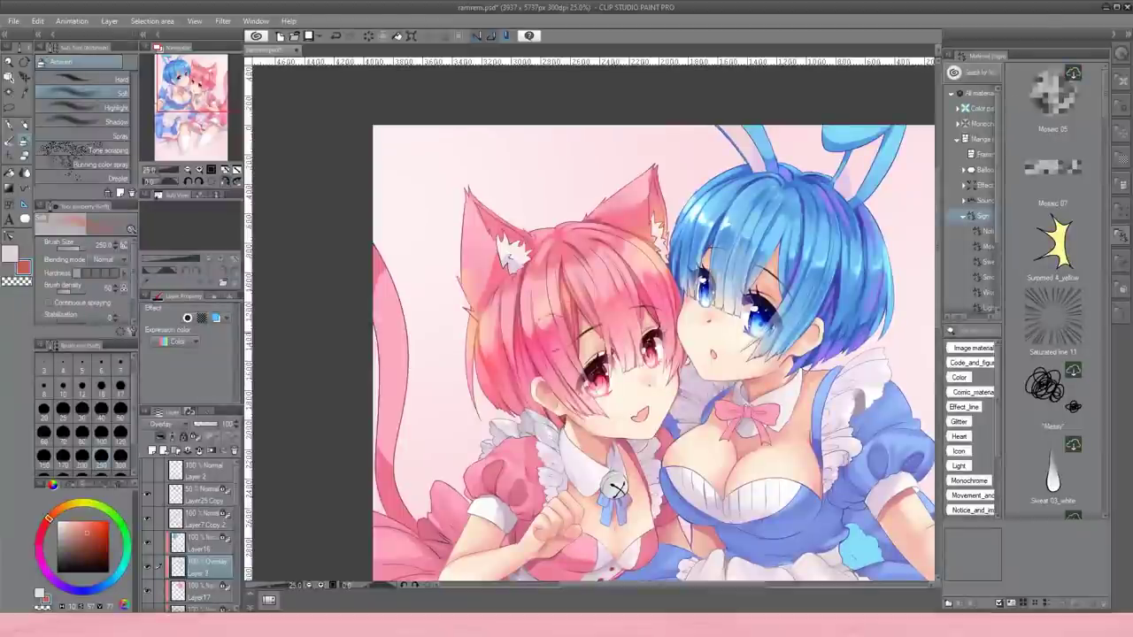
{"action": "key", "text": "h"}
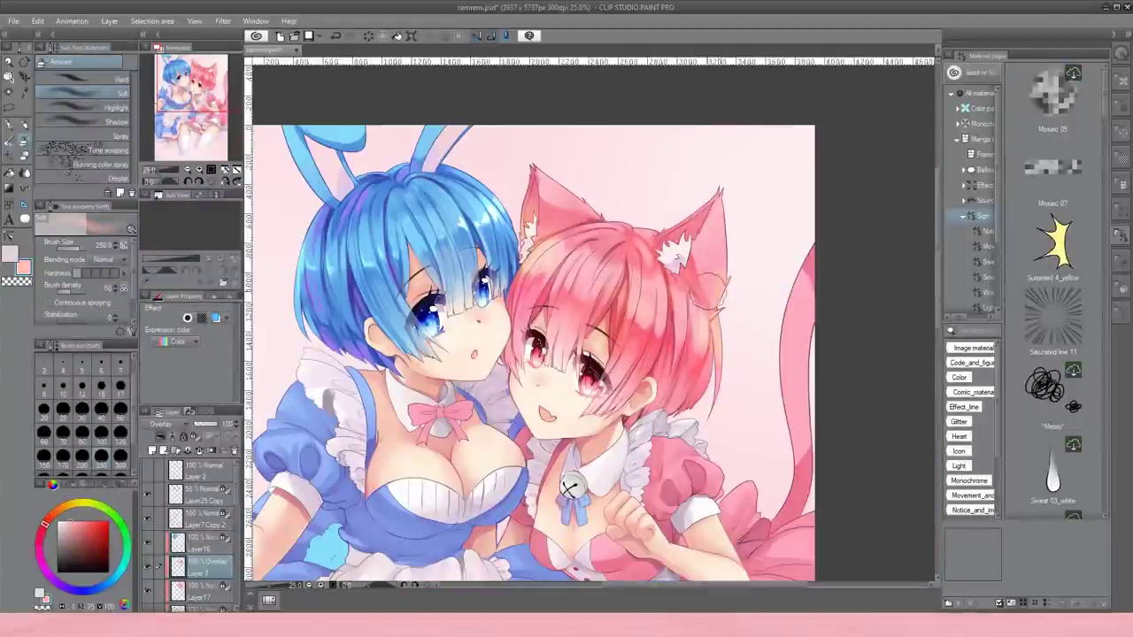
{"action": "left_click", "coordinate": [648, 409], "text": "alt"}
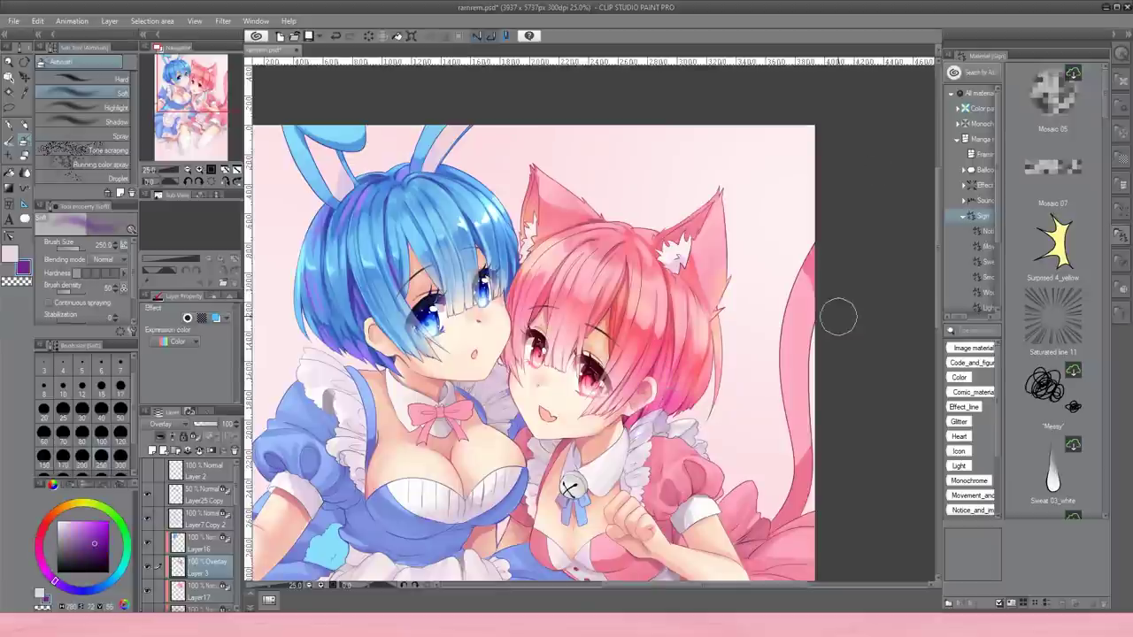
Soften the tints with the Blend tool at size 300 and merge the Overlay layer into the pink hair layer below.
{"action": "key", "text": "j"}
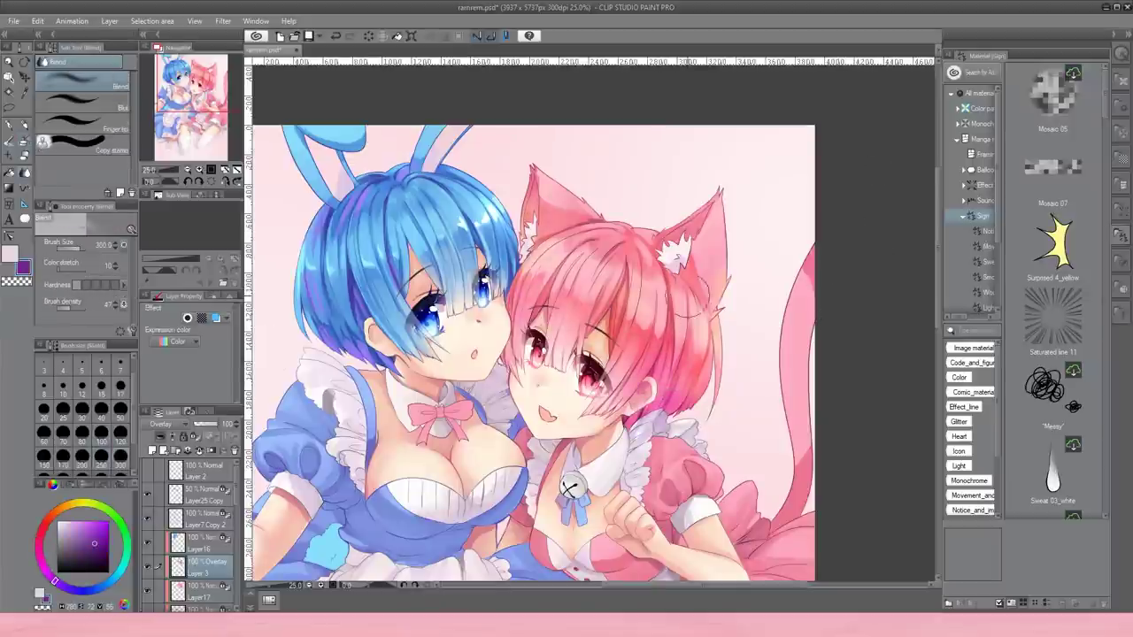
{"action": "left_click", "coordinate": [210, 180]}
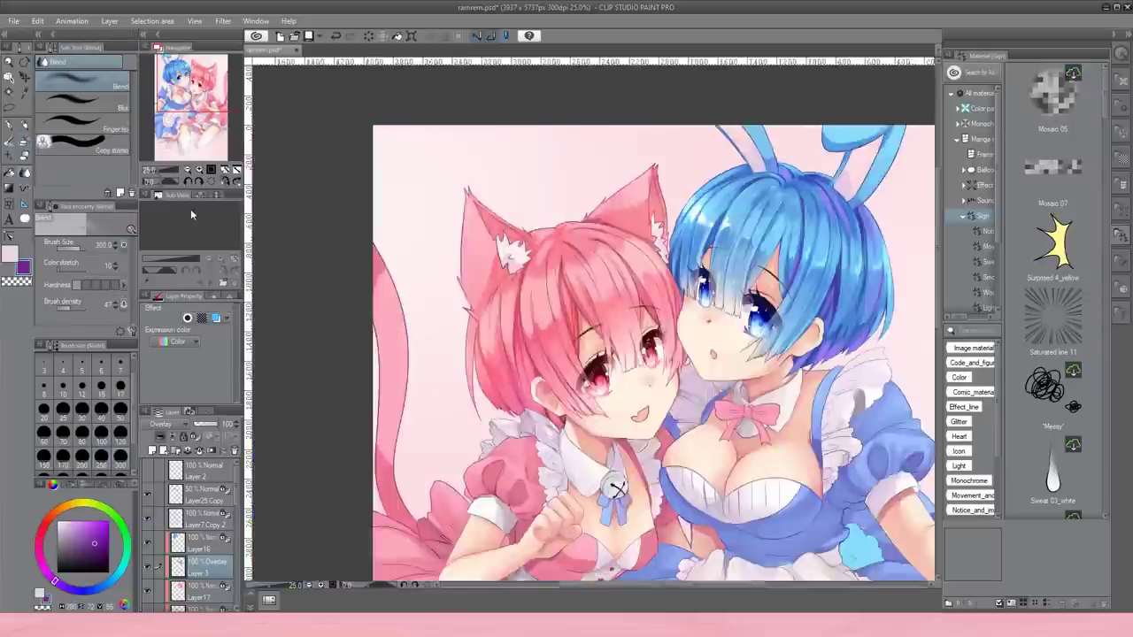
{"action": "key", "text": "ctrl+plus"}
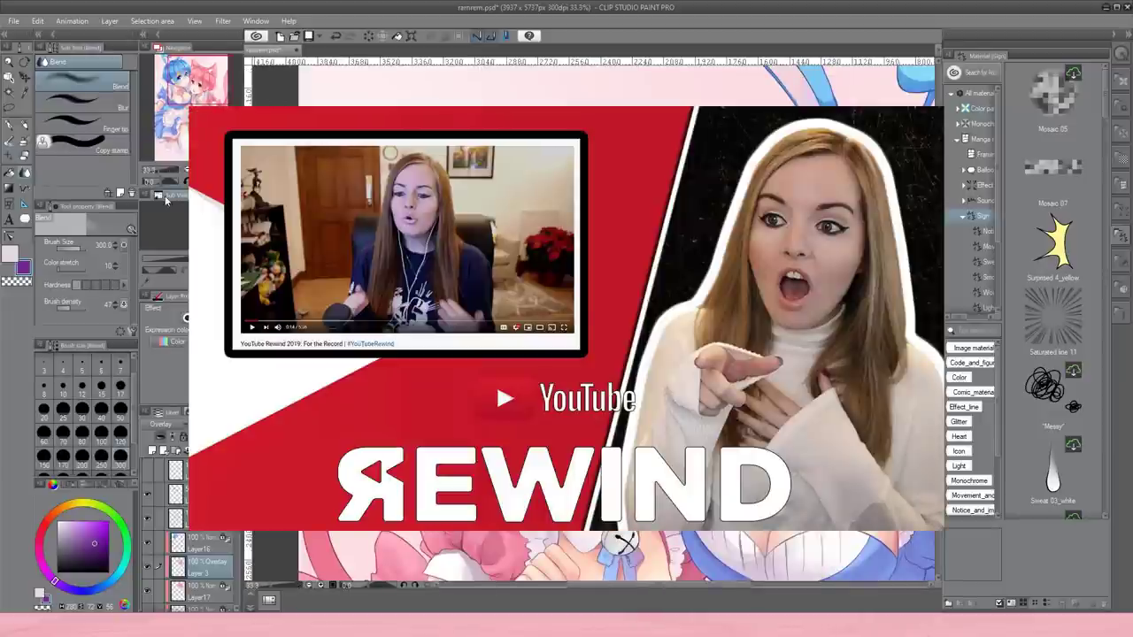
{"action": "key", "text": "ctrl+e"}
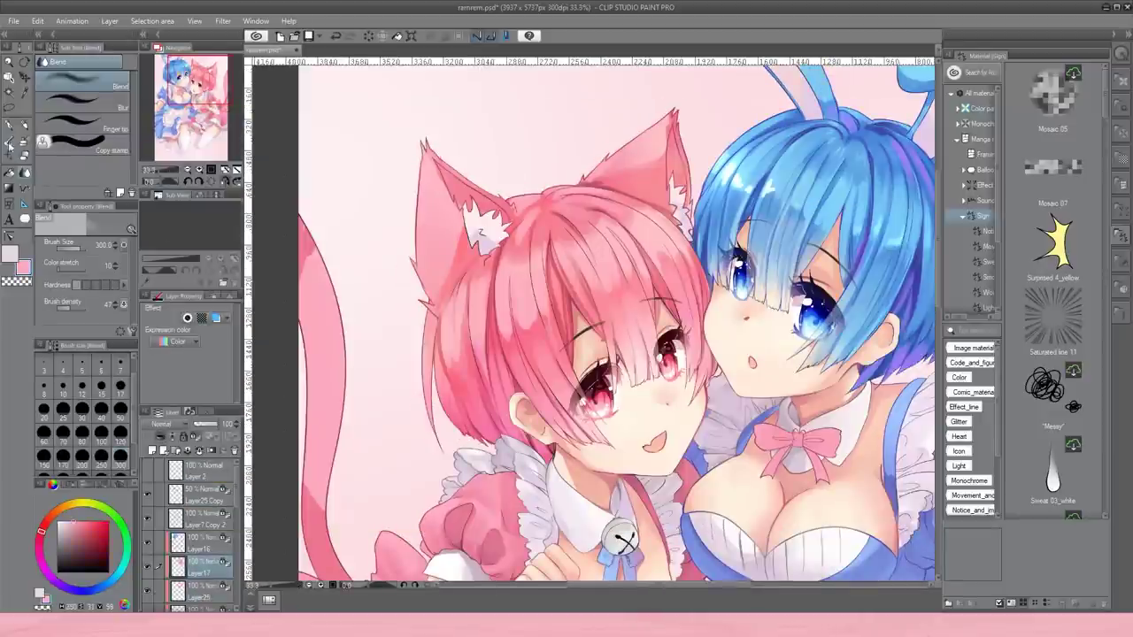
Brush light pink over the side and back locks of the pink hair with Dense watercolor, and select the Blend tool at size 300.
{"action": "key", "text": "b"}
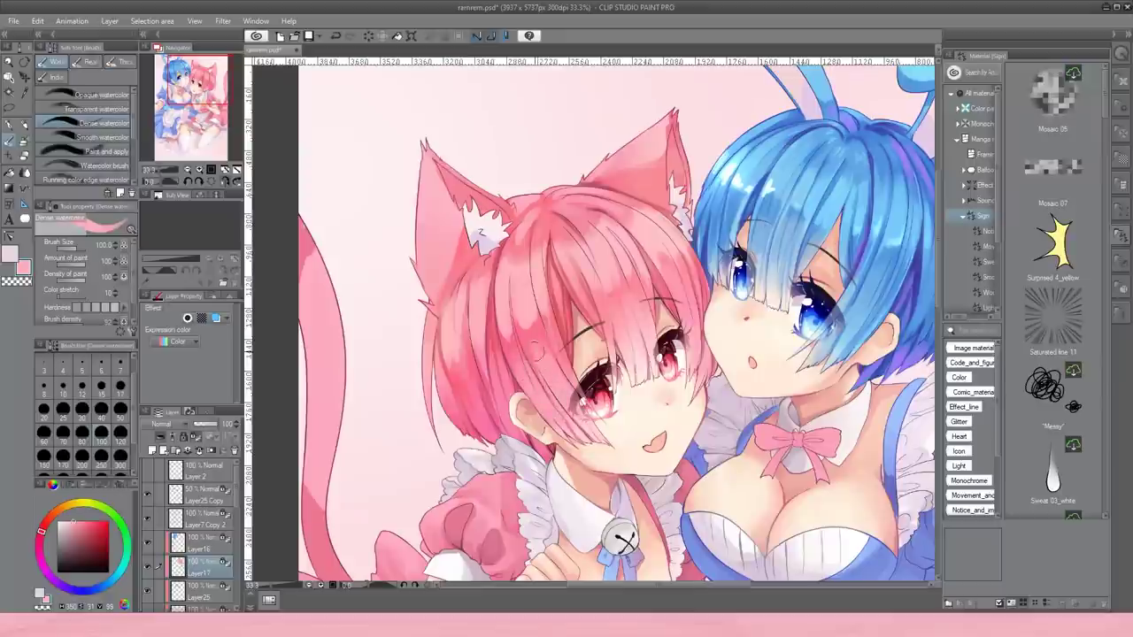
{"action": "left_click_drag", "start_coordinate": [531, 389], "coordinate": [560, 423]}
{"action": "left_click_drag", "start_coordinate": [699, 328], "coordinate": [690, 381]}
{"action": "left_click", "coordinate": [101, 409]}
{"action": "mouse_move", "coordinate": [427, 332]}
{"action": "left_mouse_down"}
{"action": "mouse_move", "coordinate": [442, 394]}
{"action": "mouse_move", "coordinate": [458, 399]}
{"action": "left_mouse_up"}
{"action": "left_click_drag", "start_coordinate": [466, 305], "coordinate": [486, 400]}
{"action": "key", "text": "j"}
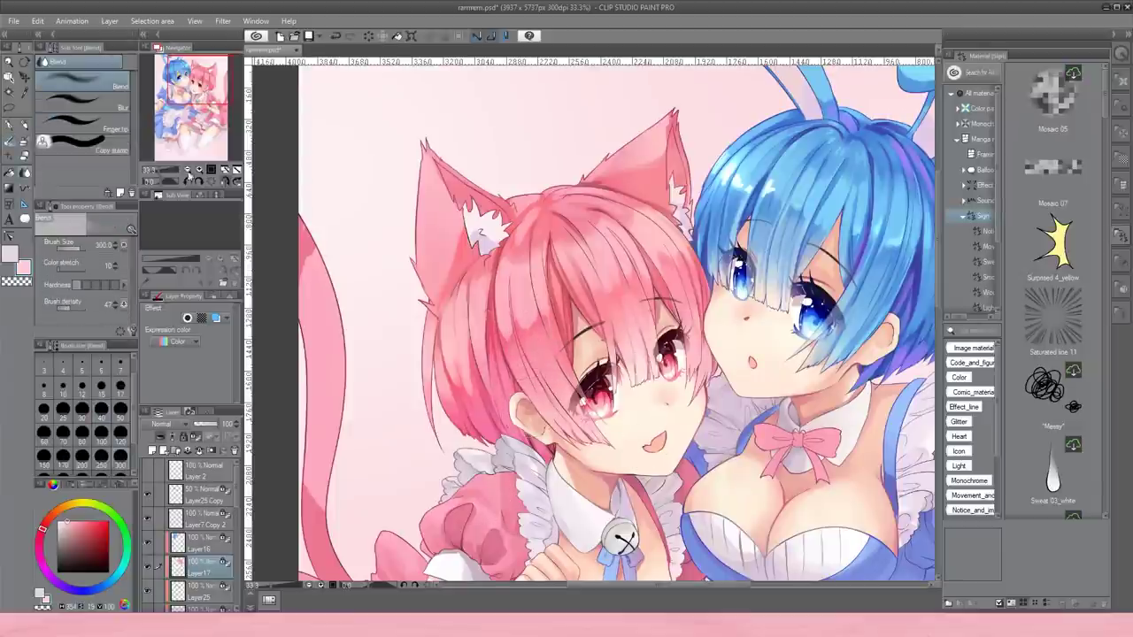
{"action": "scroll", "coordinate": [542, 210], "scroll_direction": "down", "scroll_amount": 5}
{"action": "scroll", "coordinate": [542, 209], "scroll_direction": "up", "scroll_amount": 5}
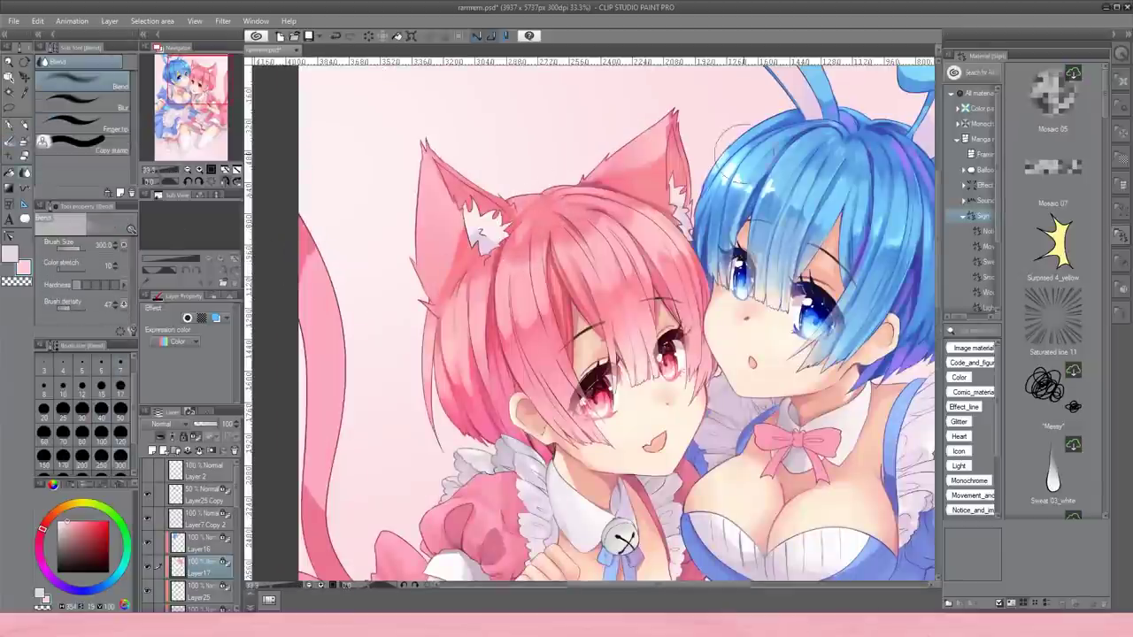
Sample a medium pink from the hair and brush it over the crown with Dense watercolor at size 70.
{"action": "key", "text": "b"}
{"action": "key", "text": "bracketright"}
{"action": "key", "text": "bracketright"}
{"action": "key", "text": "bracketright"}
{"action": "key", "text": "bracketright"}
{"action": "key", "text": "bracketright"}
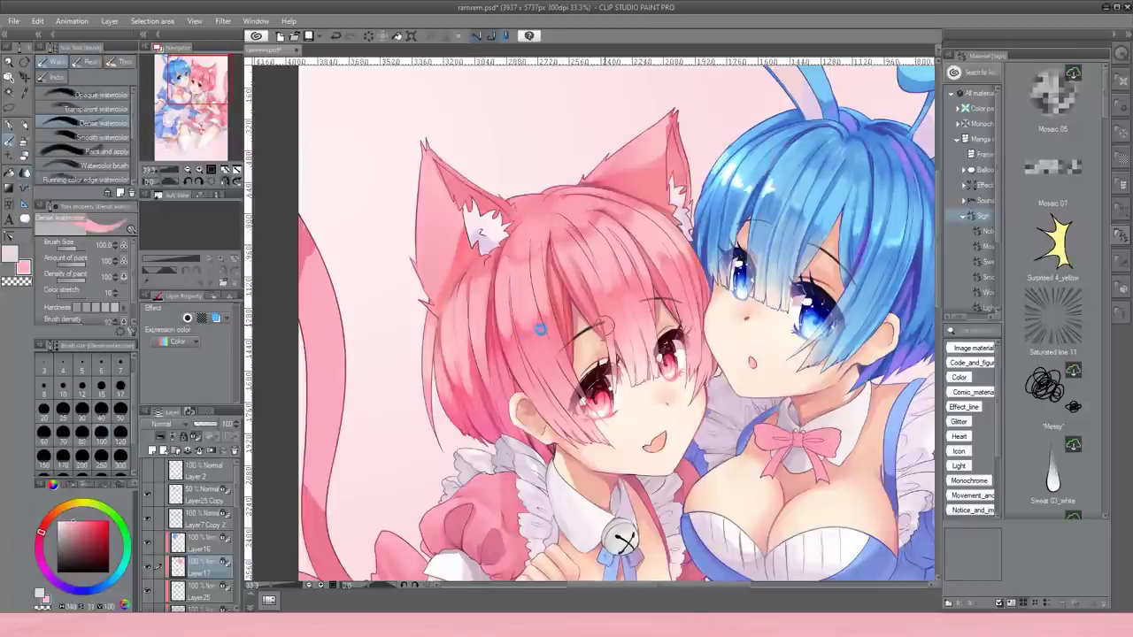
{"action": "left_click", "coordinate": [534, 239], "text": "alt"}
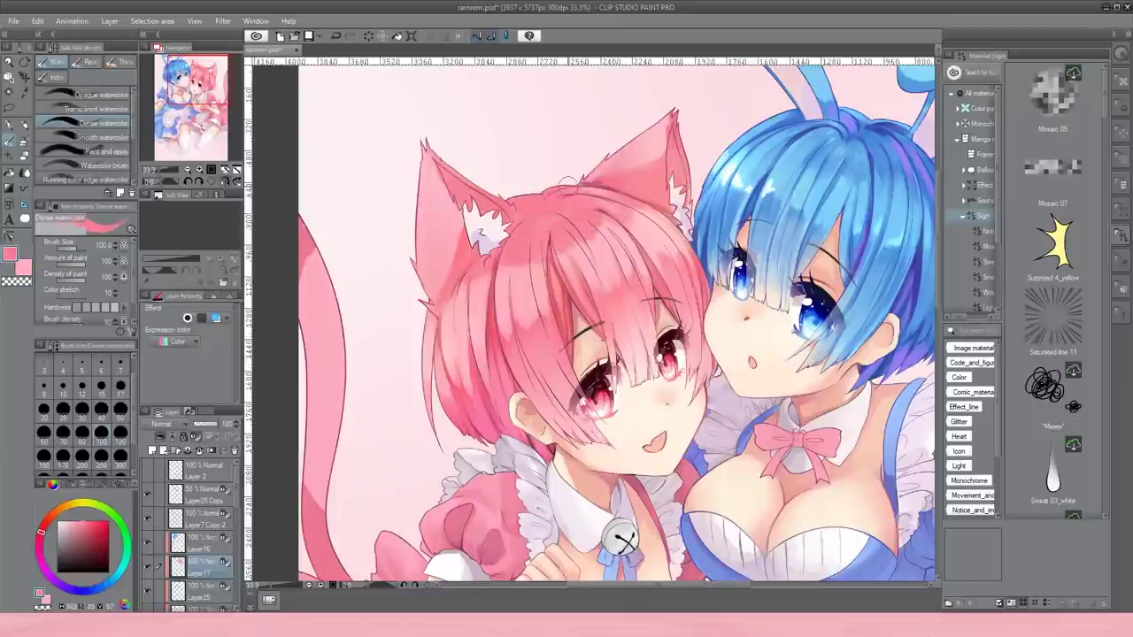
{"action": "key", "text": "bracketleft"}
{"action": "key", "text": "bracketleft"}
{"action": "mouse_move", "coordinate": [518, 257]}
{"action": "left_mouse_down"}
{"action": "mouse_move", "coordinate": [589, 211]}
{"action": "mouse_move", "coordinate": [536, 214]}
{"action": "mouse_move", "coordinate": [631, 190]}
{"action": "left_mouse_up"}
{"action": "left_click", "coordinate": [225, 183]}
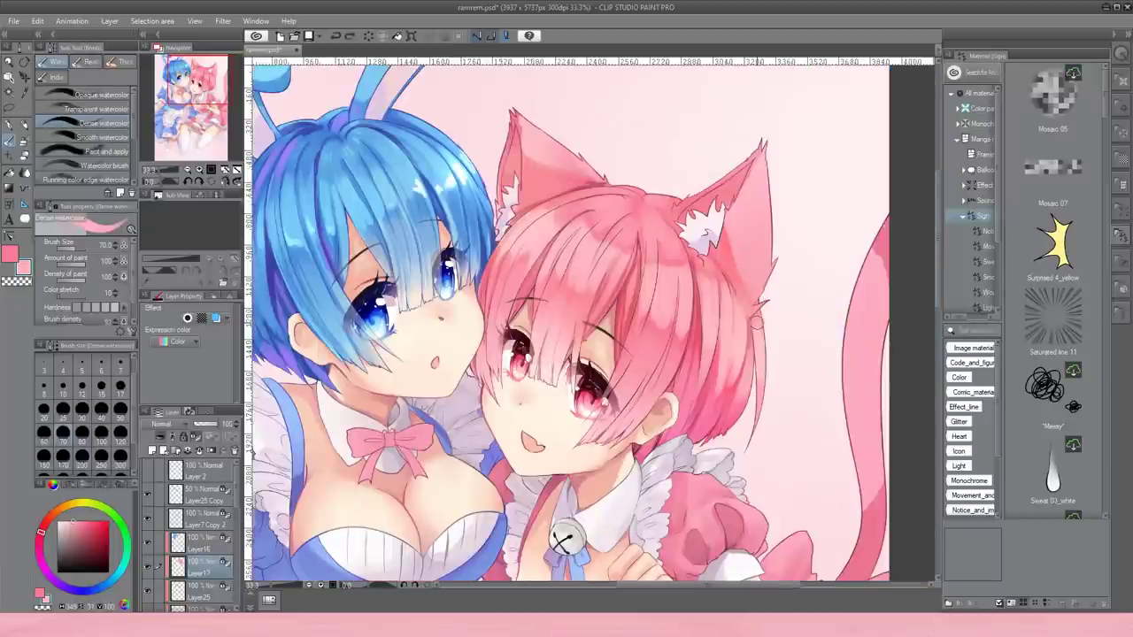
Sample a darker rose from the hair and paint thin strands from the crown into the bangs at size 17.
{"action": "mouse_move", "coordinate": [190, 170]}
{"action": "left_mouse_down"}
{"action": "mouse_move", "coordinate": [155, 171]}
{"action": "mouse_move", "coordinate": [186, 186]}
{"action": "left_mouse_up"}
{"action": "left_click", "coordinate": [121, 387]}
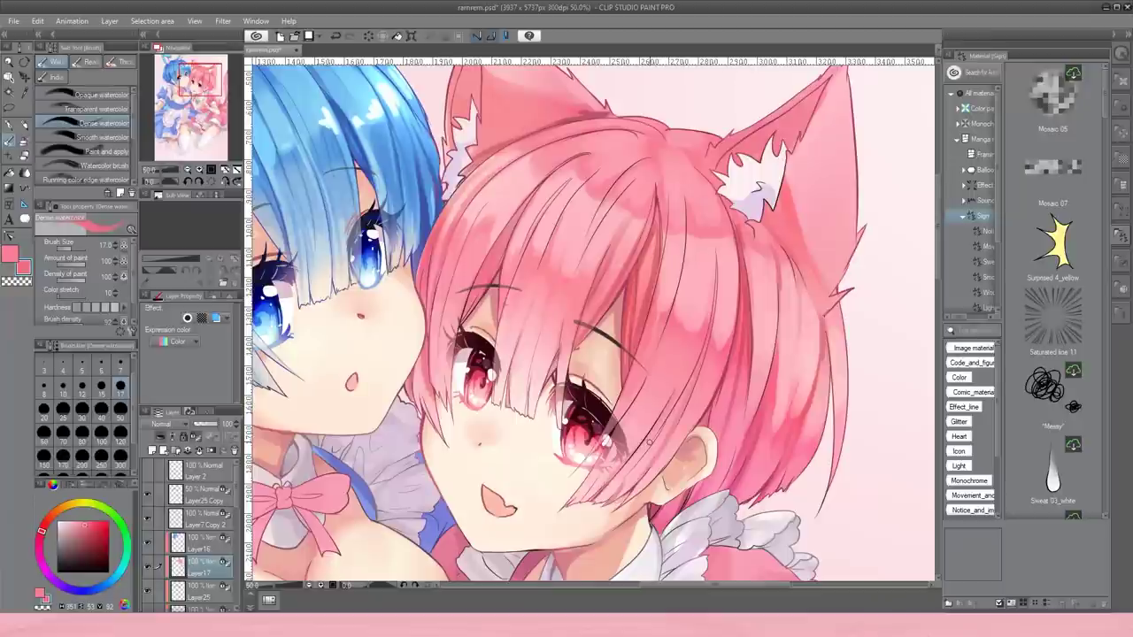
{"action": "left_click", "coordinate": [658, 226], "text": "alt"}
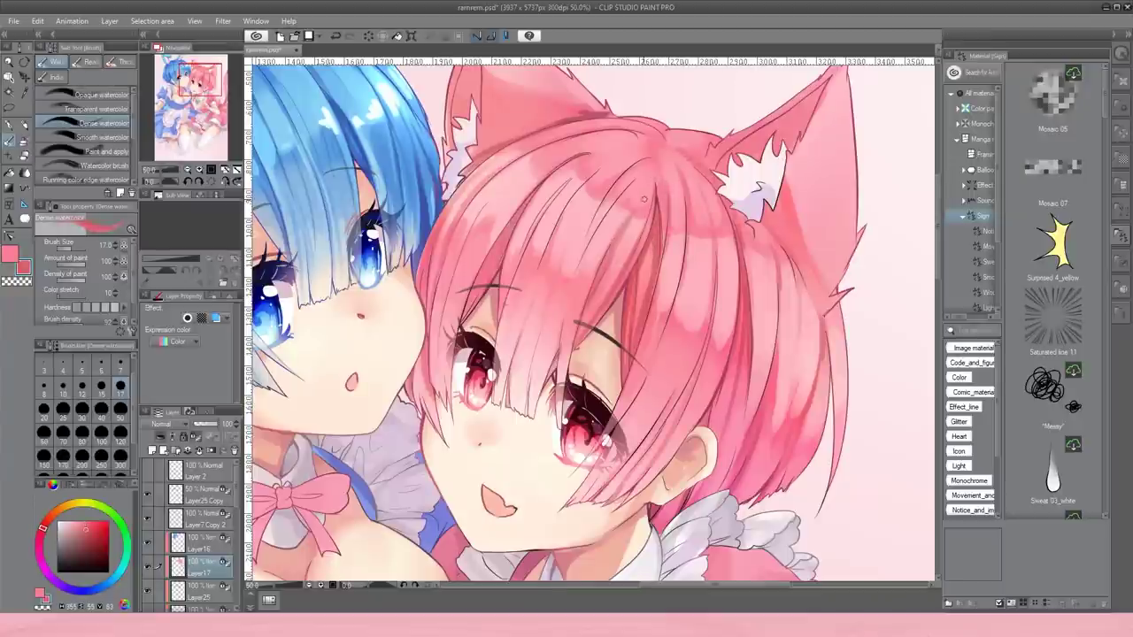
{"action": "left_click_drag", "start_coordinate": [627, 174], "coordinate": [574, 276]}
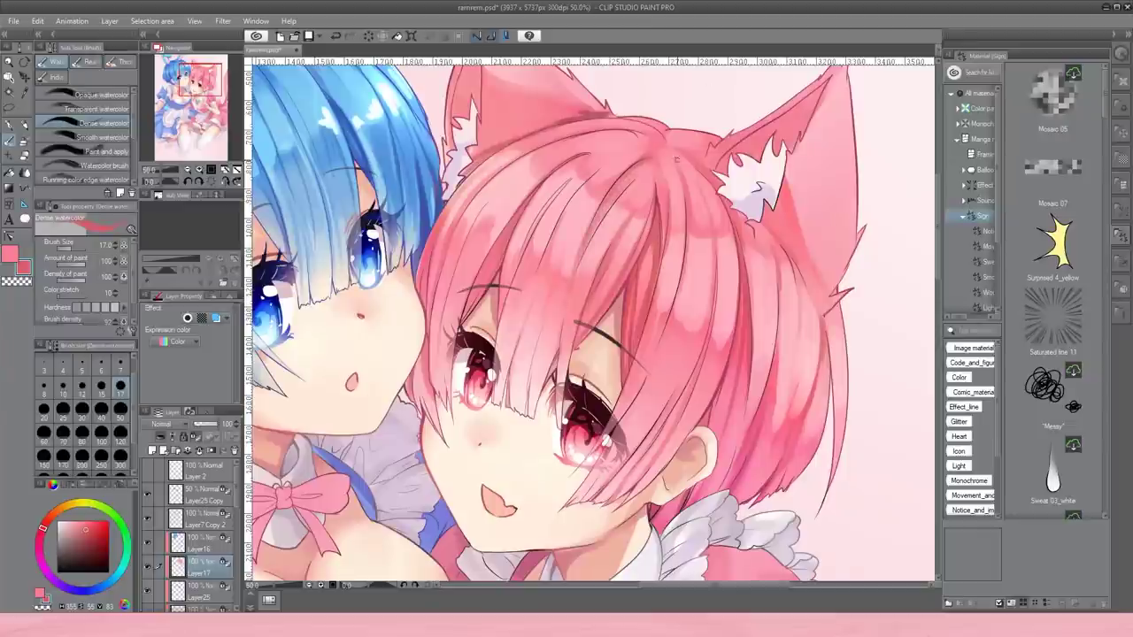
Paint further dark rose strands along the side locks and the hair behind the ear at size 17.
{"action": "left_click", "coordinate": [690, 202], "text": "alt"}
{"action": "left_click_drag", "start_coordinate": [785, 248], "coordinate": [802, 290]}
{"action": "left_click_drag", "start_coordinate": [735, 326], "coordinate": [714, 410]}
{"action": "left_click_drag", "start_coordinate": [682, 498], "coordinate": [664, 526]}
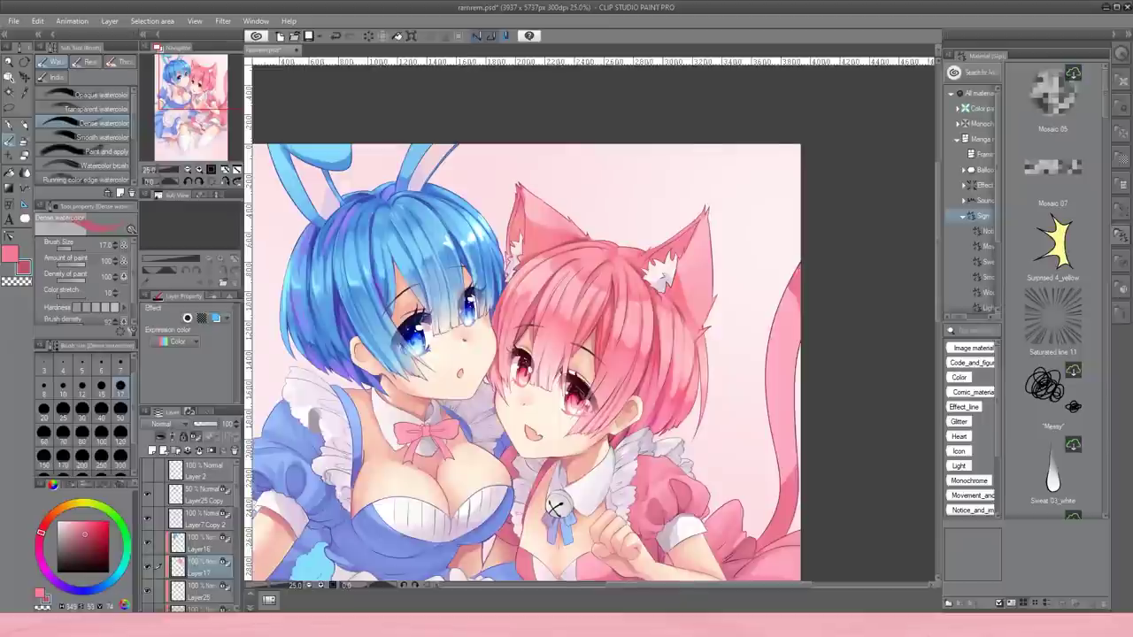
Mirror the view, sample a rose tone from the bangs and add shadow strands to the outer side of the pink hair.
{"action": "left_click", "coordinate": [188, 175]}
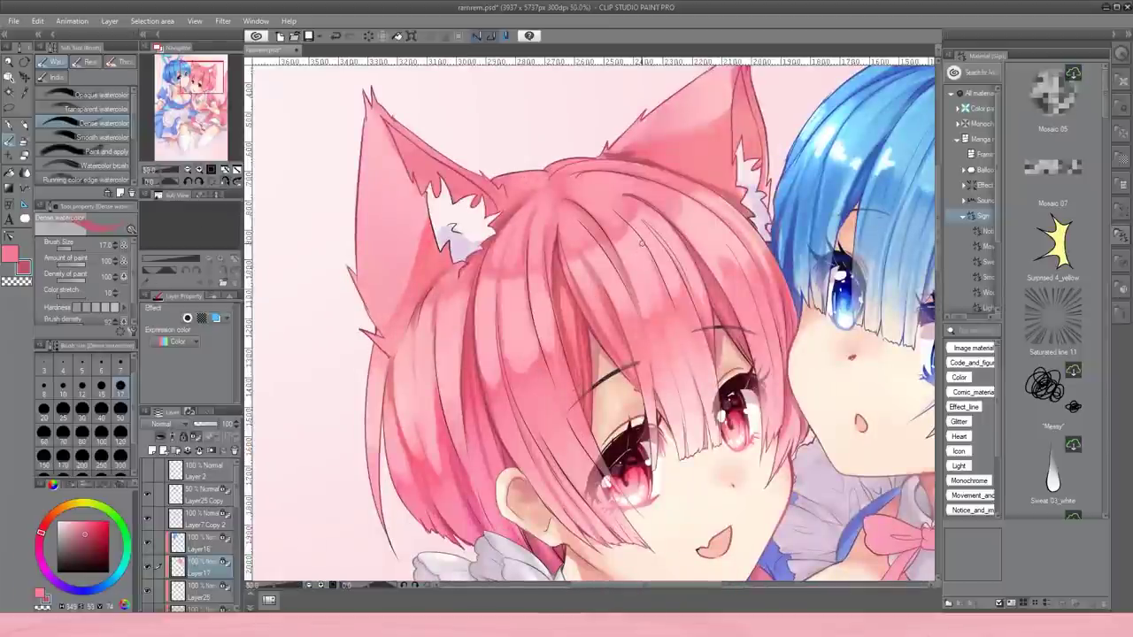
{"action": "left_click", "coordinate": [626, 282], "text": "alt"}
{"action": "left_click_drag", "start_coordinate": [404, 337], "coordinate": [414, 409]}
Shade the insides of both cat ears dark rose, alternating Dense watercolor at size 17 and Transparent watercolor at size 50.
{"action": "left_click", "coordinate": [96, 109]}
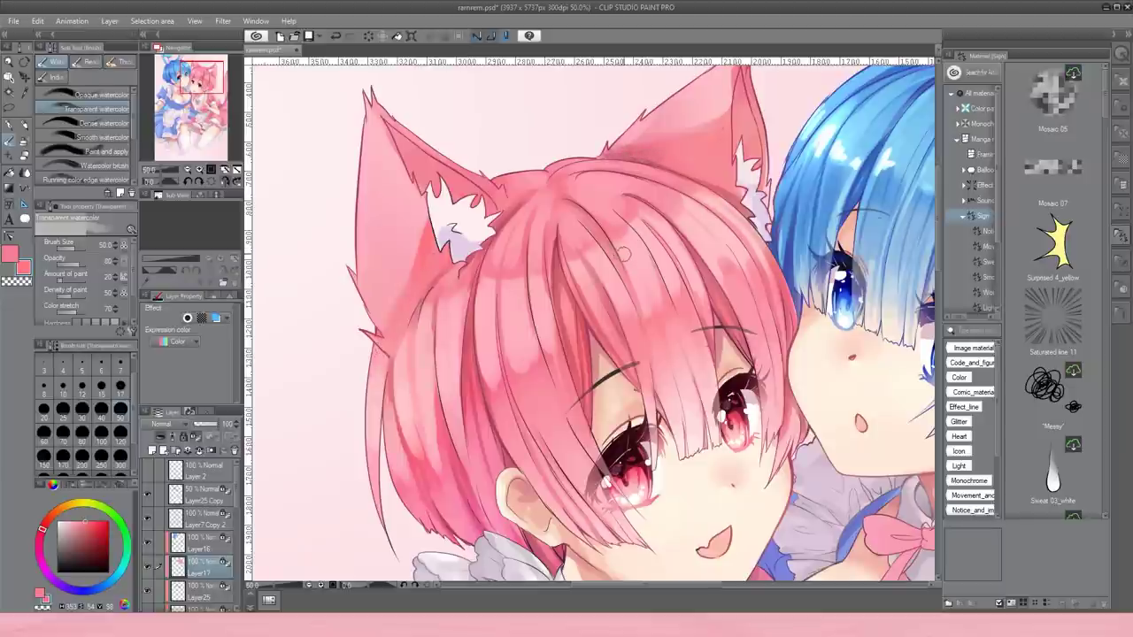
{"action": "left_click", "coordinate": [89, 123]}
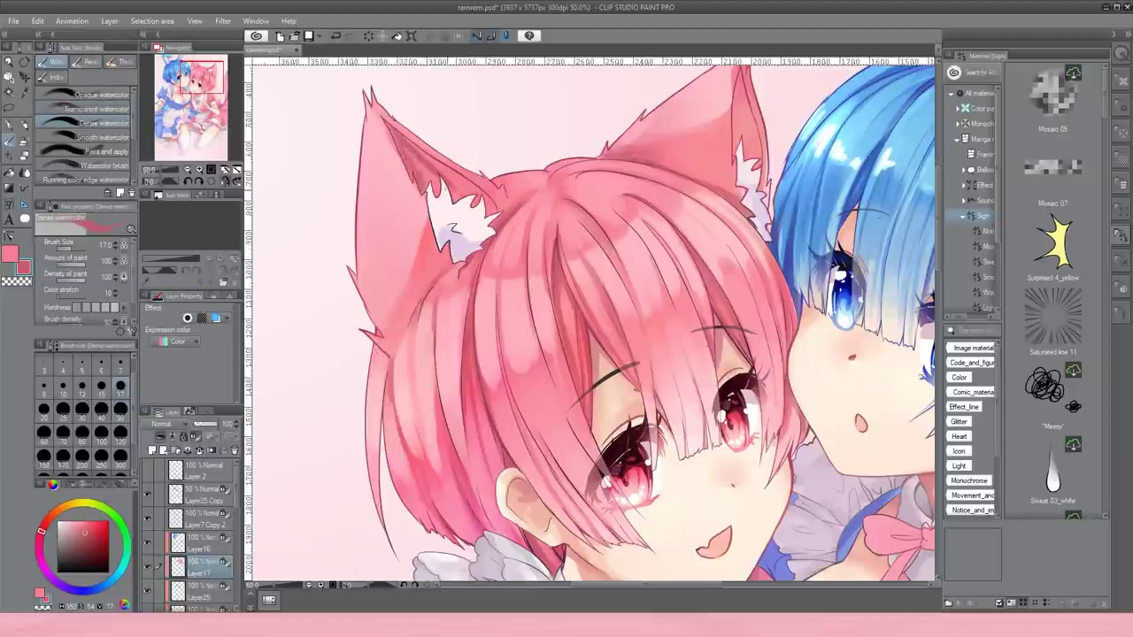
{"action": "key", "text": "b"}
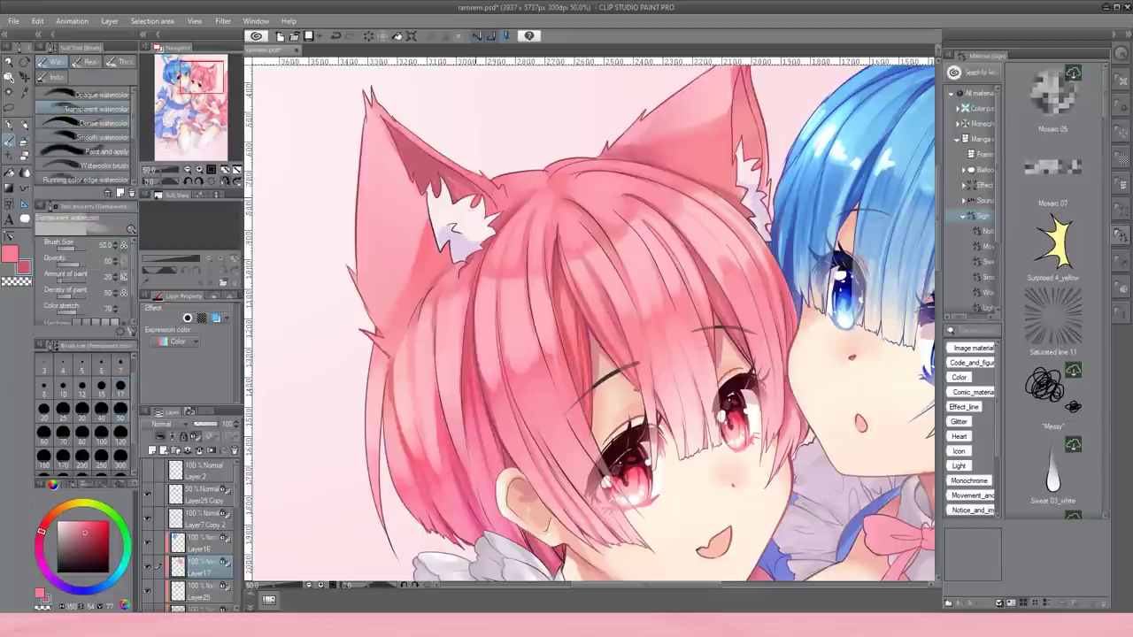
{"action": "left_click", "coordinate": [89, 123]}
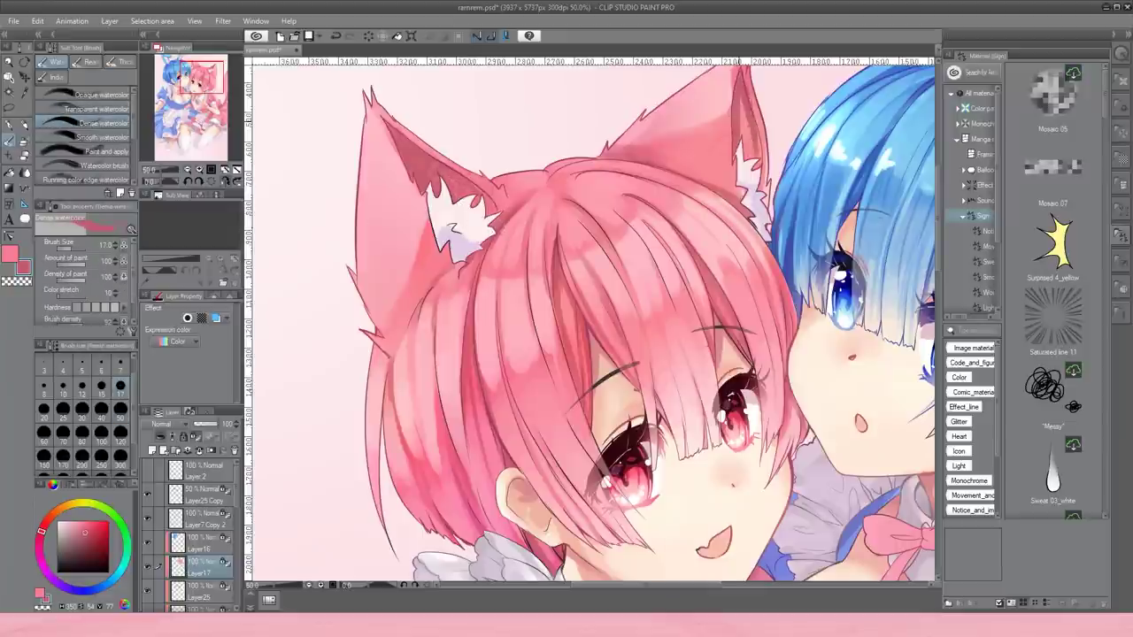
{"action": "left_click", "coordinate": [95, 109]}
Check the artwork in mirrored view and paint fine light pink strands on the pink hair with Dense watercolor at size 17.
{"action": "key", "text": "ctrl+minus"}
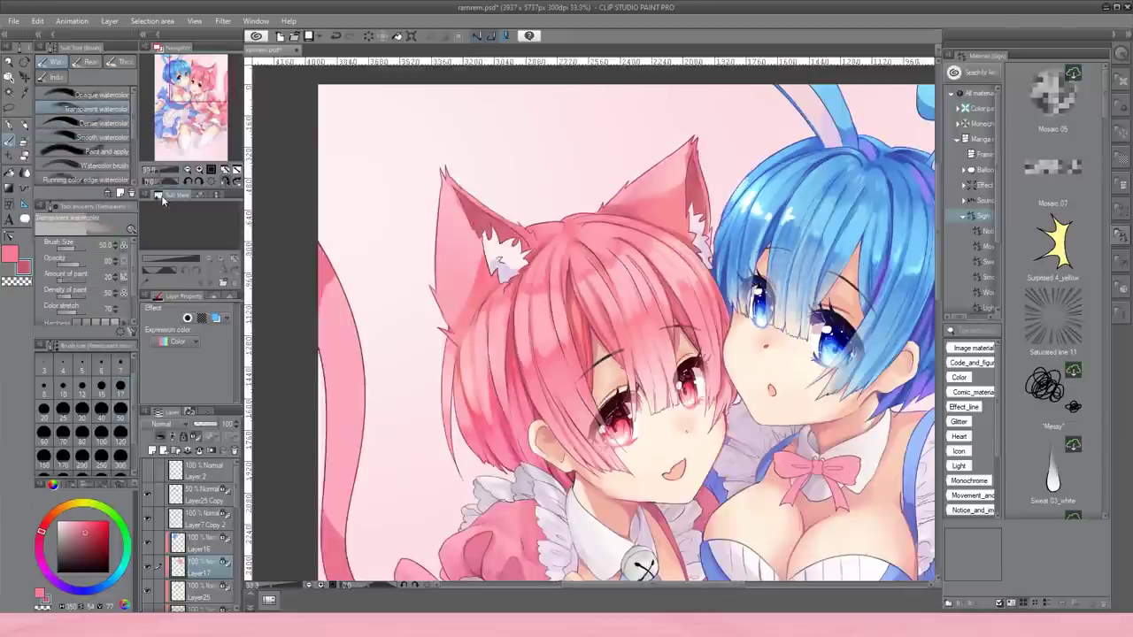
{"action": "key", "text": "h"}
{"action": "key", "text": "ctrl+plus"}
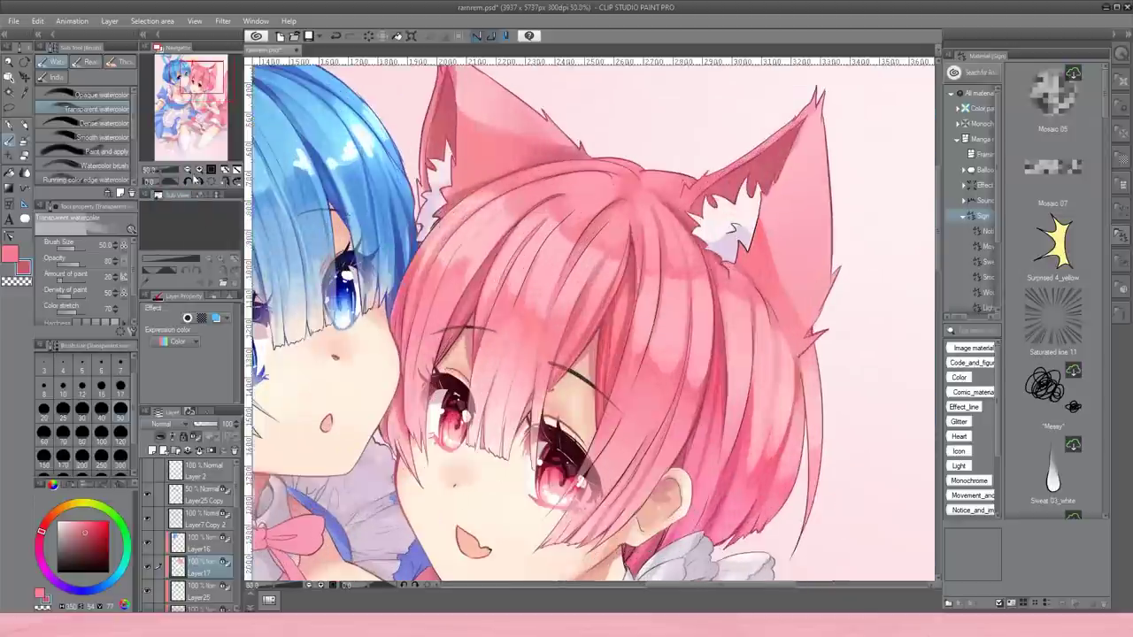
{"action": "key", "text": "period"}
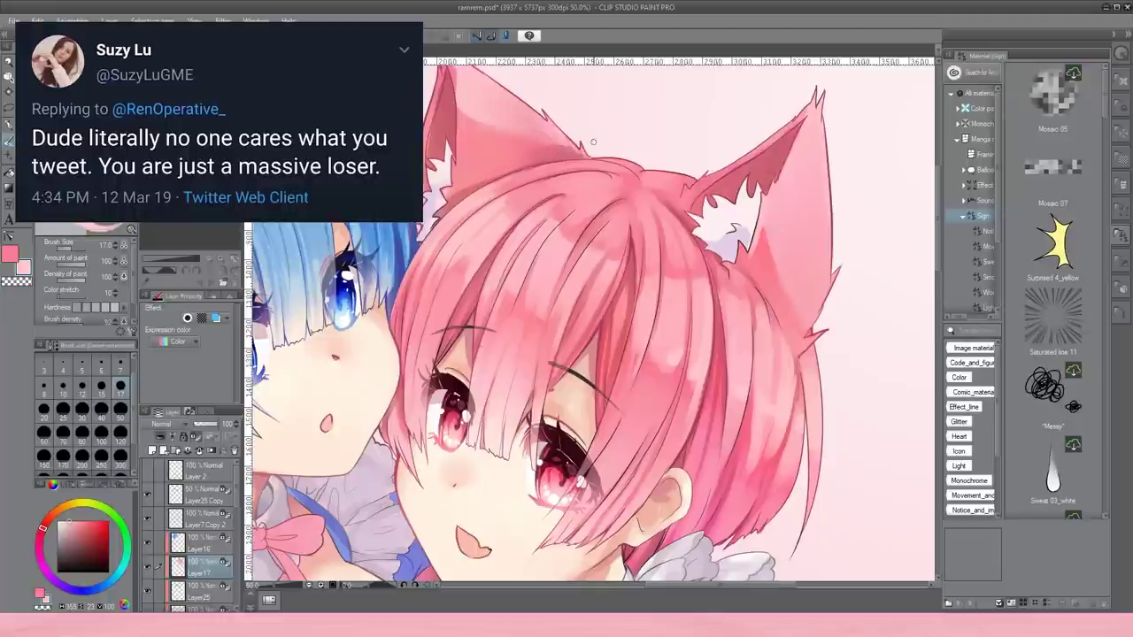
{"action": "key", "text": "ctrl+minus"}
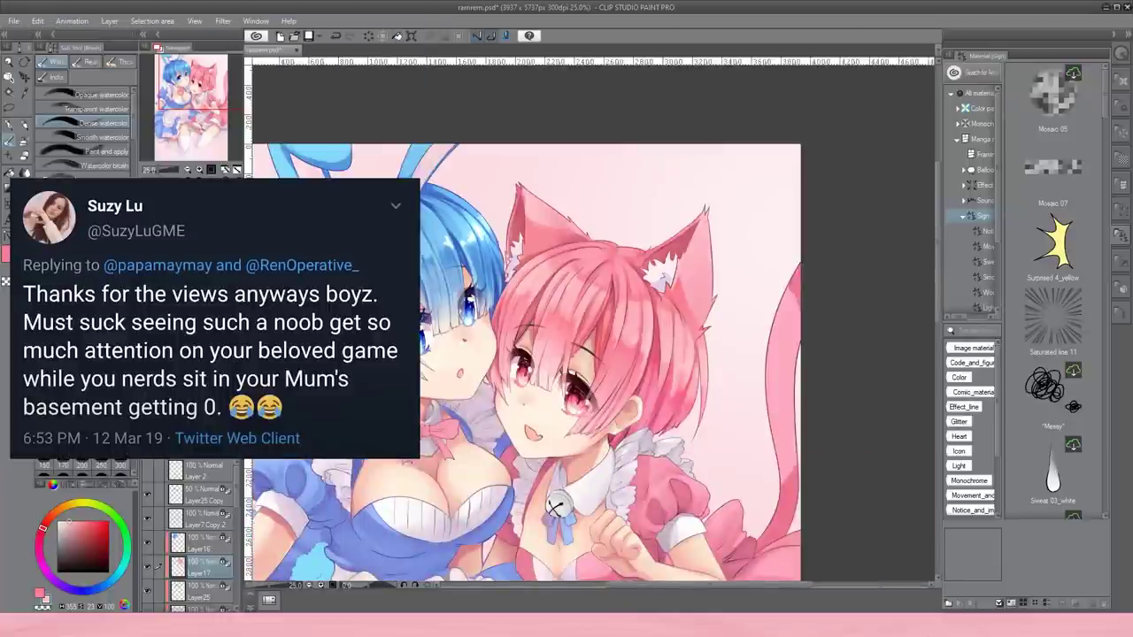
Brush lavender reflections into the side and lower back of the pink hair, using Transparent watercolor at size 50.
{"action": "scroll", "coordinate": [566, 400], "scroll_direction": "up", "scroll_amount": 3}
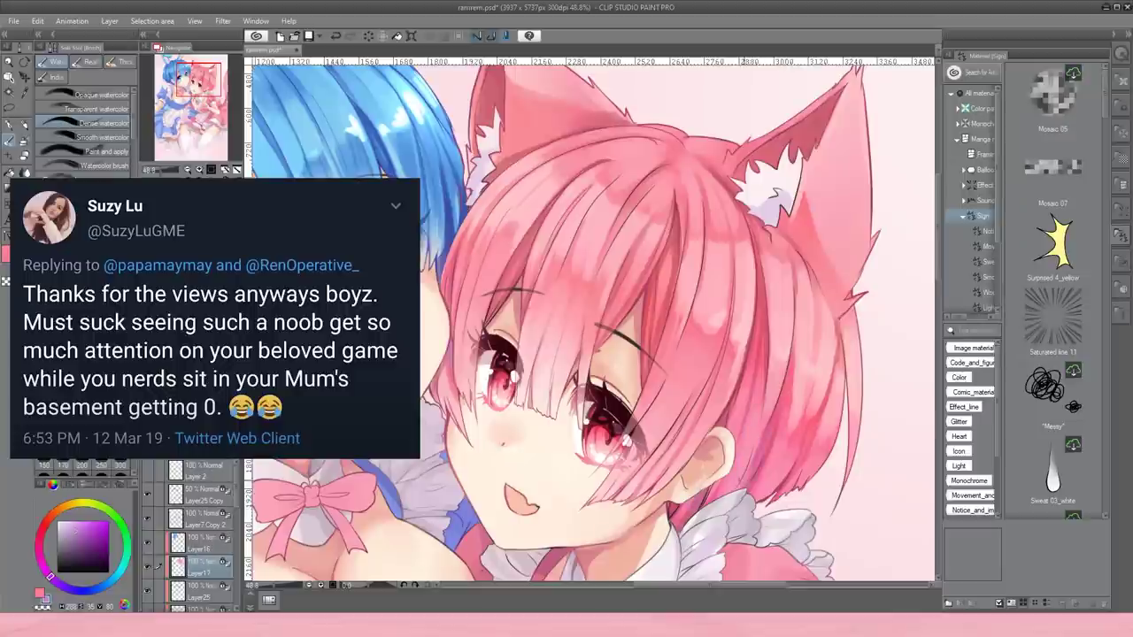
{"action": "scroll", "coordinate": [565, 237], "scroll_direction": "up", "scroll_amount": 2}
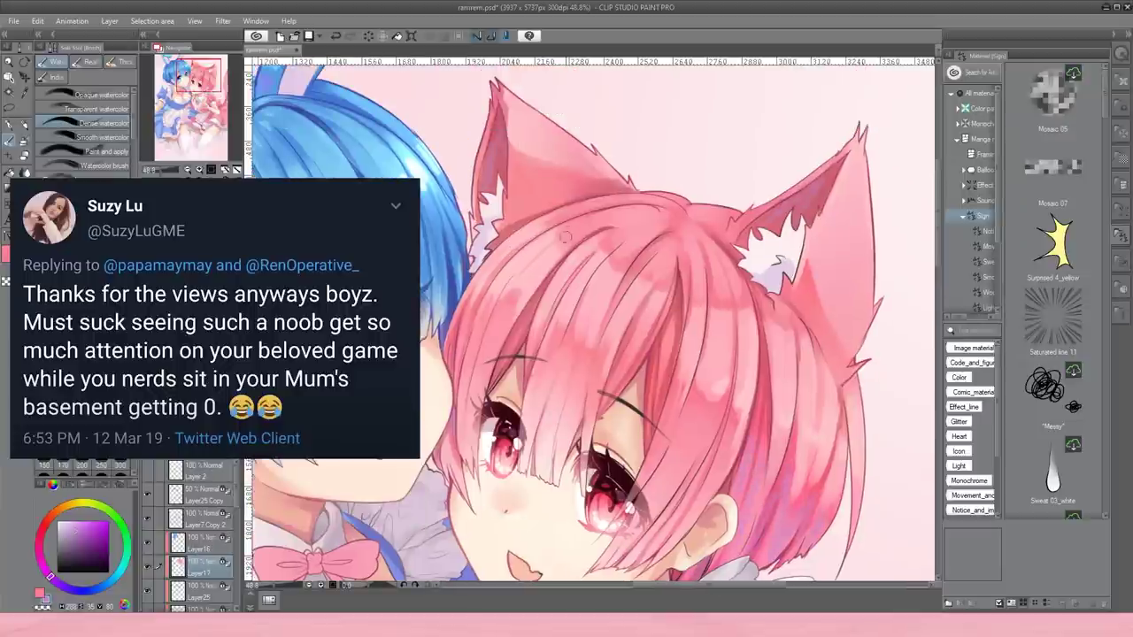
{"action": "scroll", "coordinate": [589, 319], "scroll_direction": "down", "scroll_amount": 2}
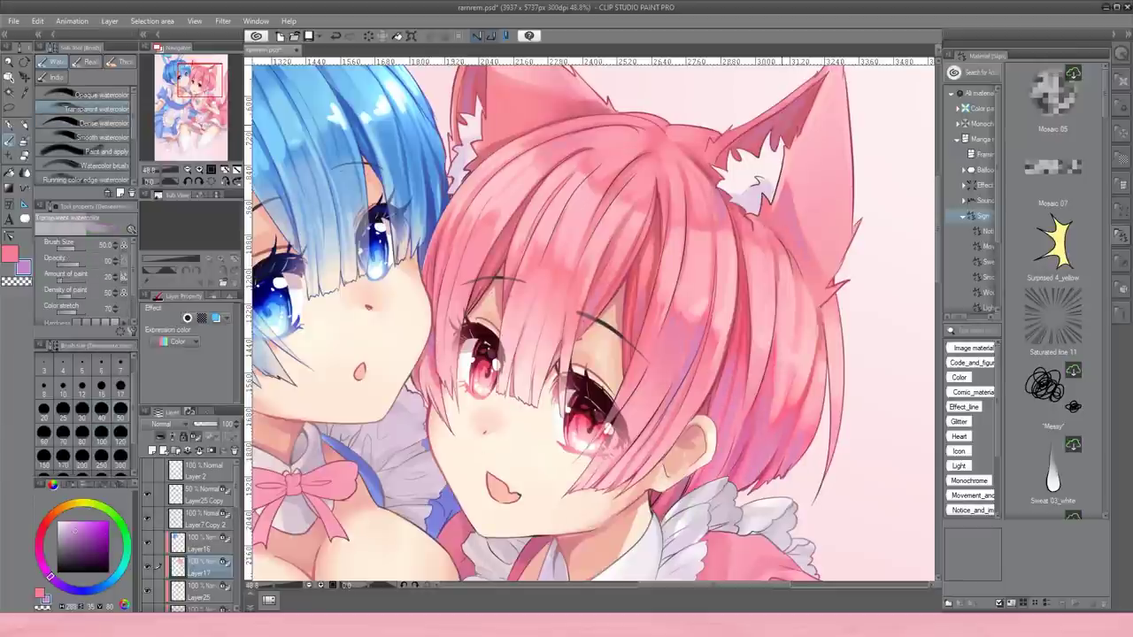
{"action": "key", "text": "ctrl+minus"}
{"action": "key", "text": "ctrl+minus"}
{"action": "key", "text": "ctrl+minus"}
{"action": "key", "text": "ctrl+h"}
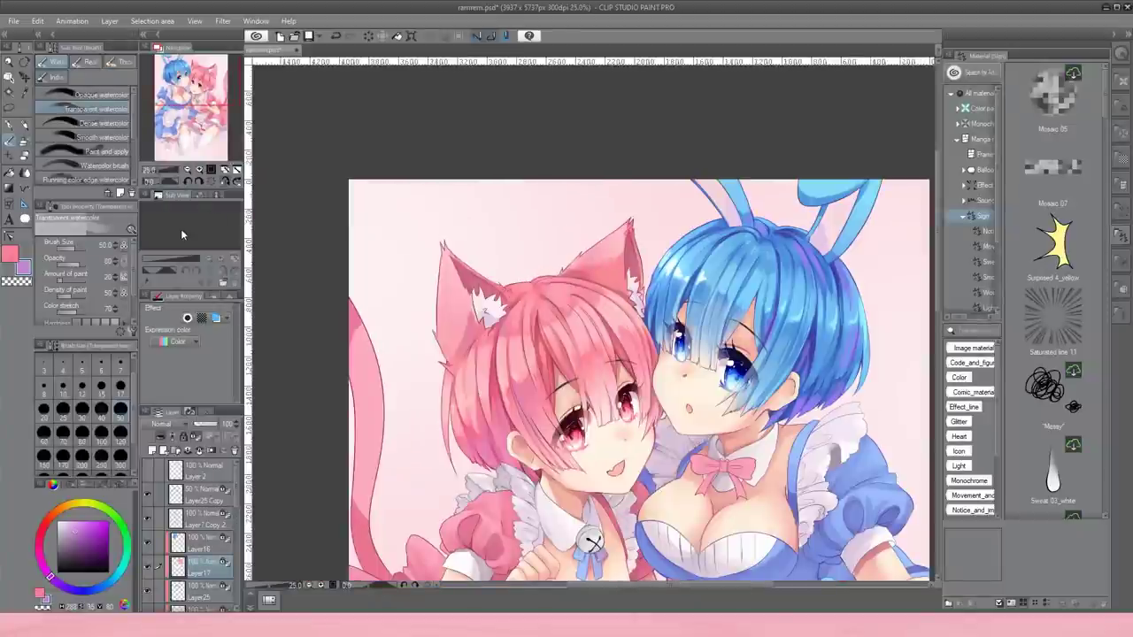
Apply soft light tints to the hair with the Soft airbrush at size 250, using sampled cream, blue and pink tones and switching to Layer7 Copy 2.
{"action": "left_click", "coordinate": [176, 136]}
{"action": "key", "text": "ctrl+plus"}
{"action": "left_click", "coordinate": [193, 89]}
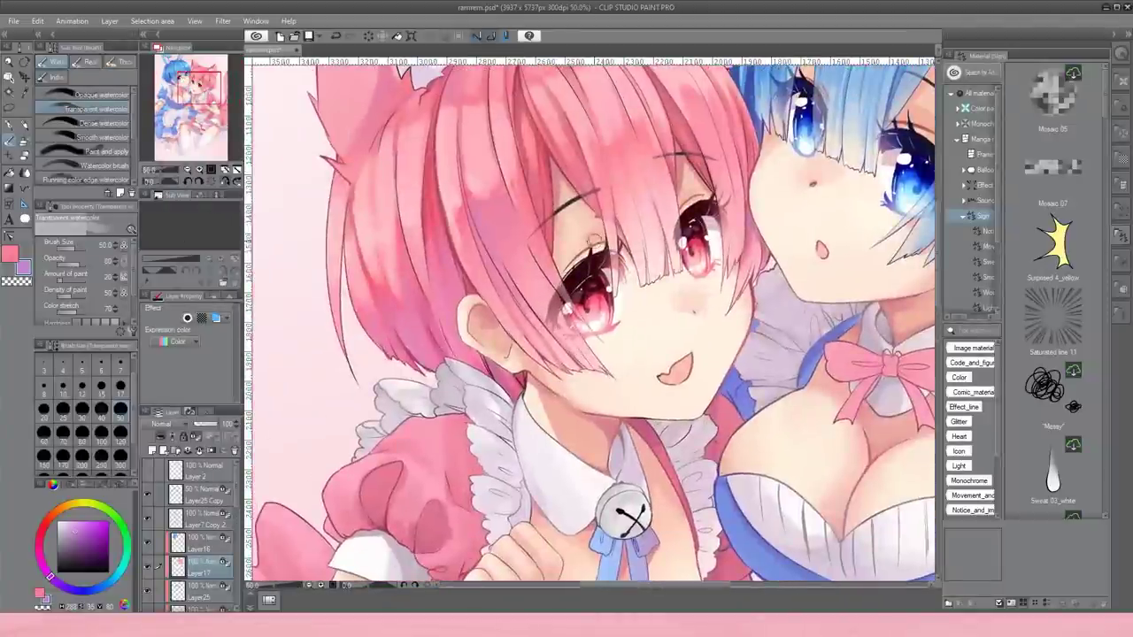
{"action": "key", "text": "b"}
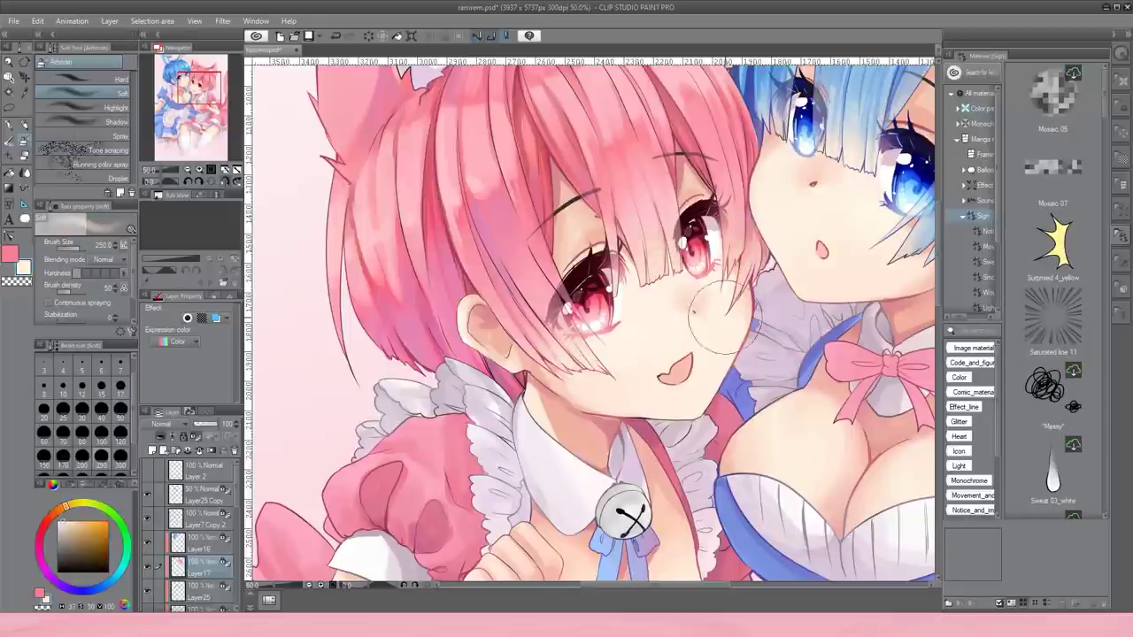
{"action": "left_click", "coordinate": [188, 169]}
{"action": "left_click", "coordinate": [188, 169]}
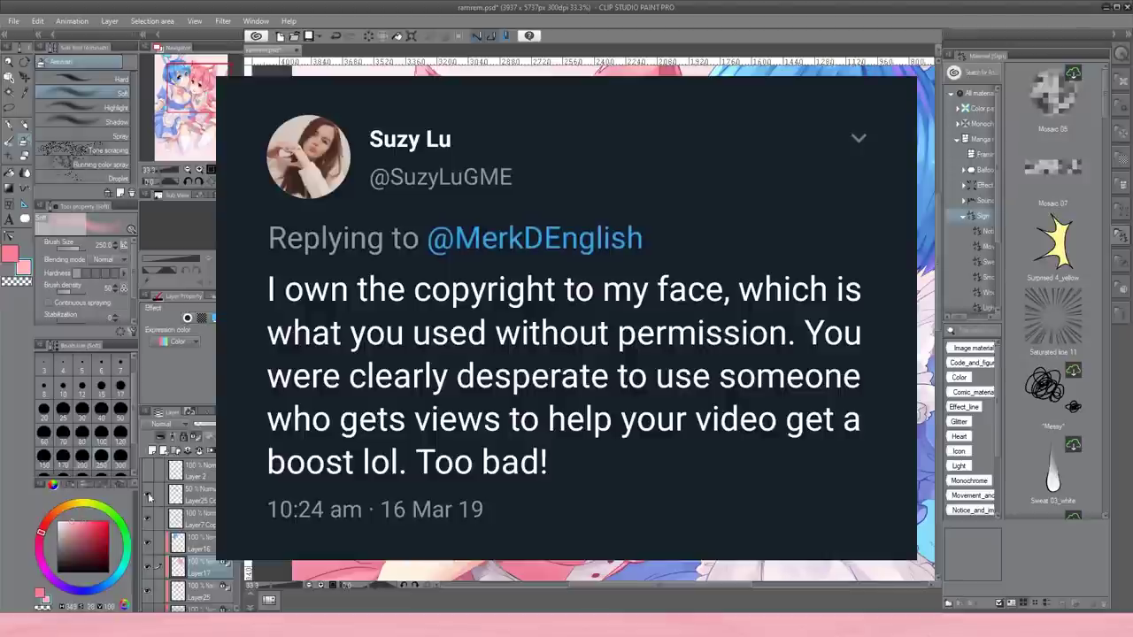
{"action": "left_click_drag", "start_coordinate": [156, 494], "coordinate": [163, 524]}
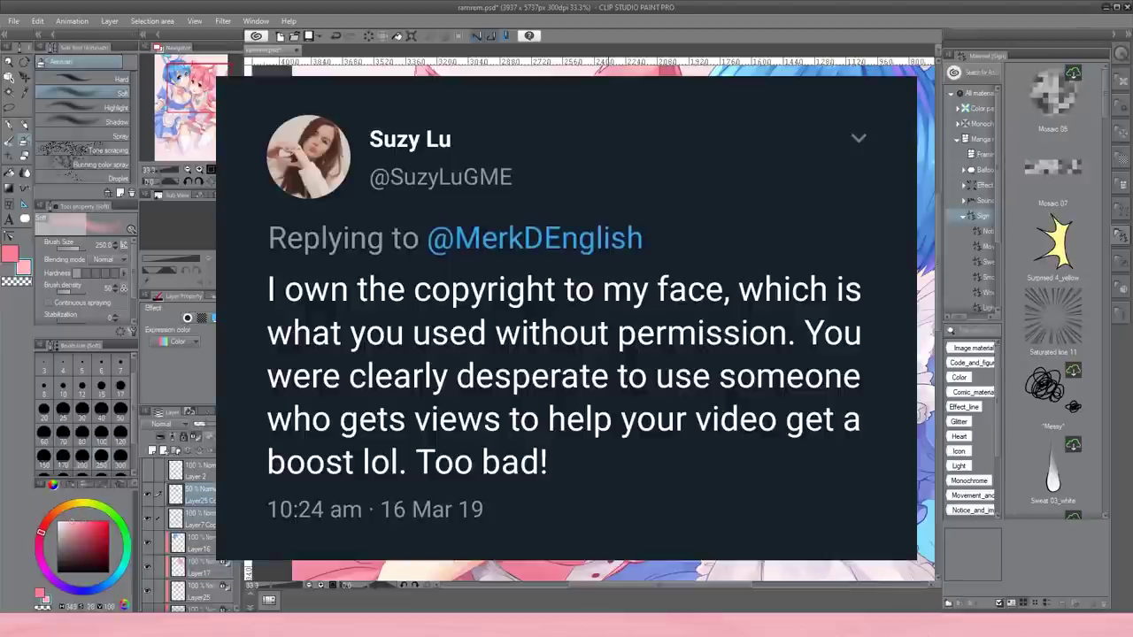
{"action": "left_click", "coordinate": [195, 519]}
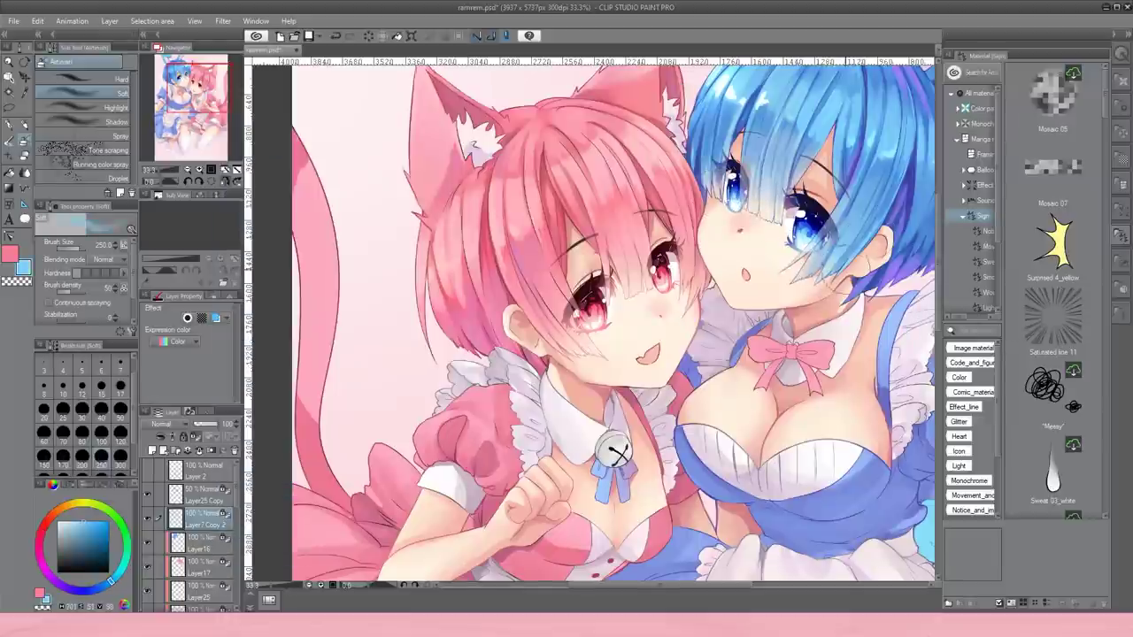
{"action": "key", "text": "ctrl+minus"}
{"action": "key", "text": "ctrl+minus"}
{"action": "key", "text": "ctrl+minus"}
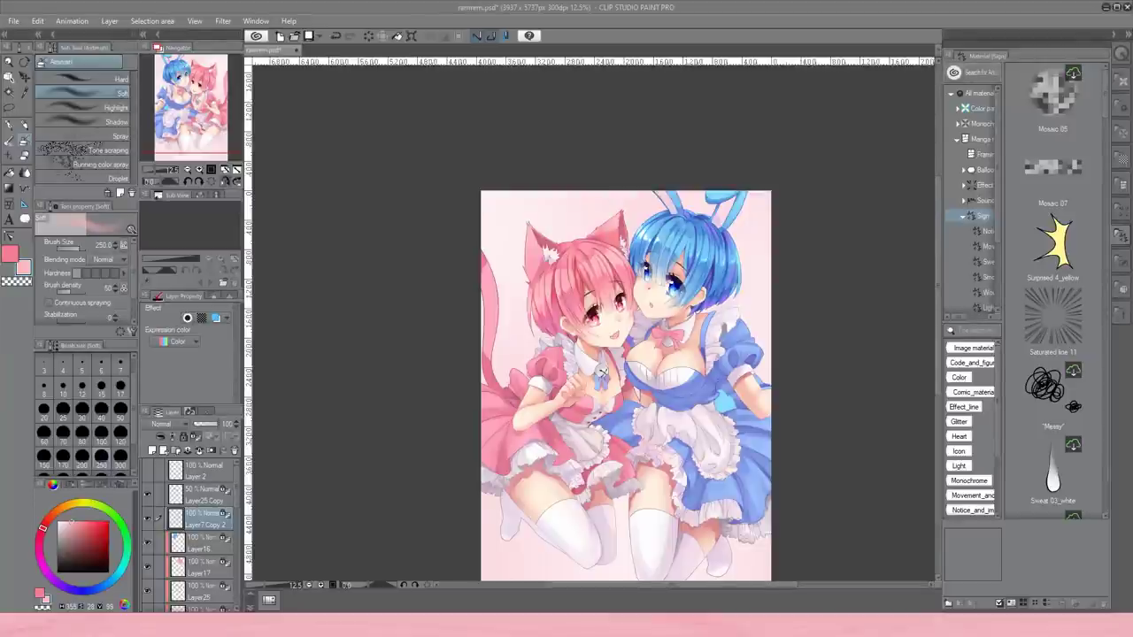
Add a layer above Layer17, set it to Add (Glow) and choose orange for the pink hair's highlights with the Soft airbrush at size 250.
{"action": "scroll", "coordinate": [584, 247], "scroll_direction": "up", "scroll_amount": 5}
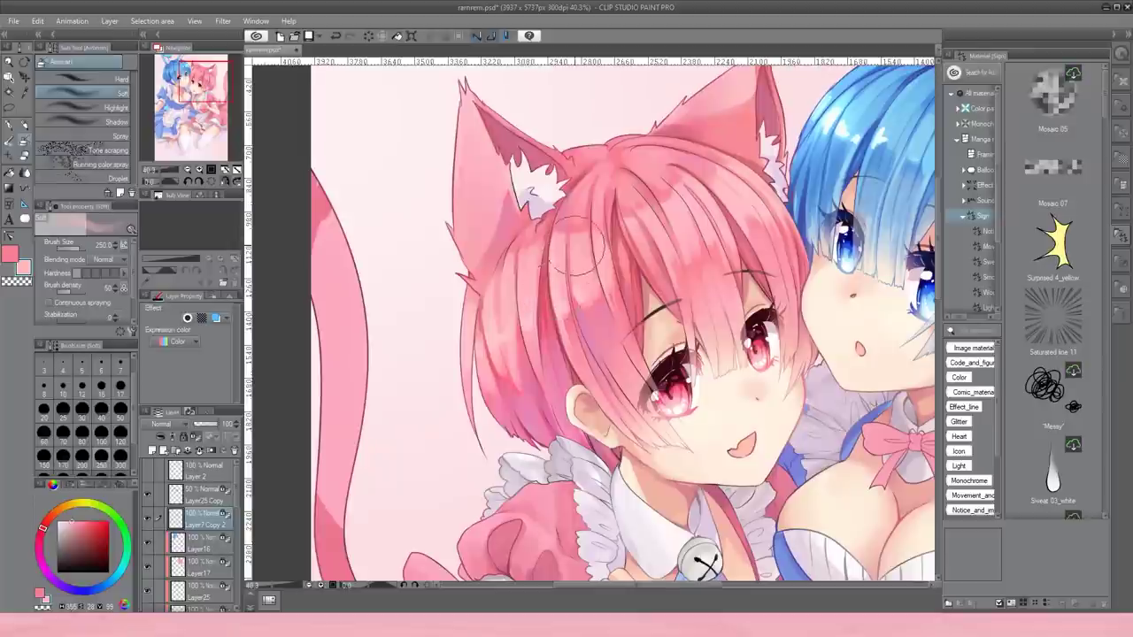
{"action": "left_click", "coordinate": [584, 246], "text": "ctrl+shift"}
{"action": "key", "text": "b"}
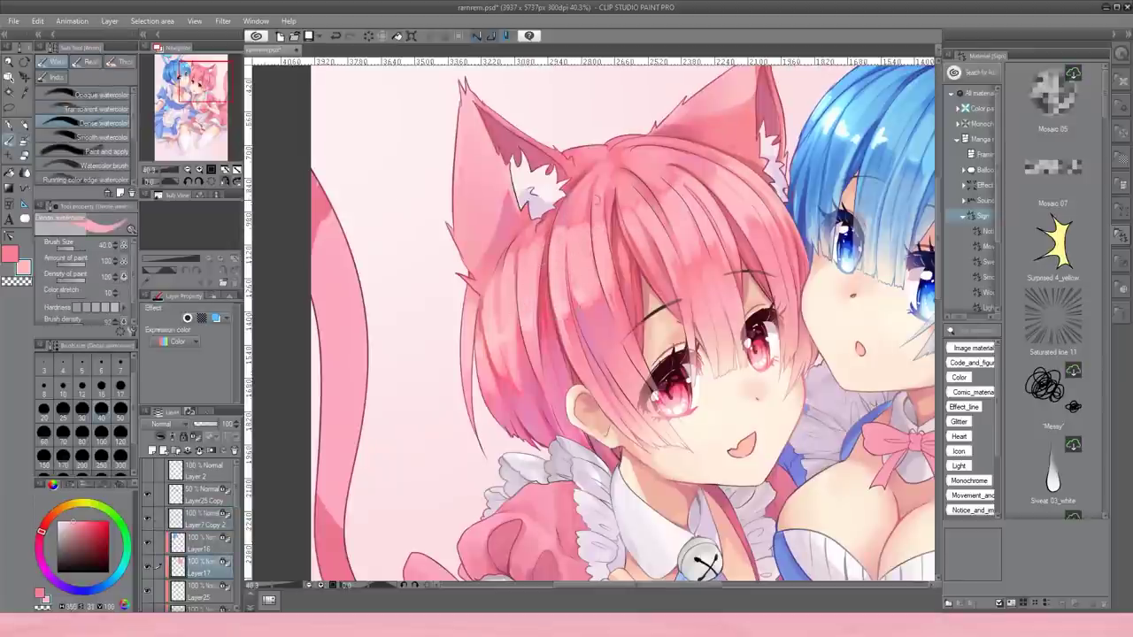
{"action": "left_click", "coordinate": [168, 182]}
{"action": "left_click", "coordinate": [208, 170]}
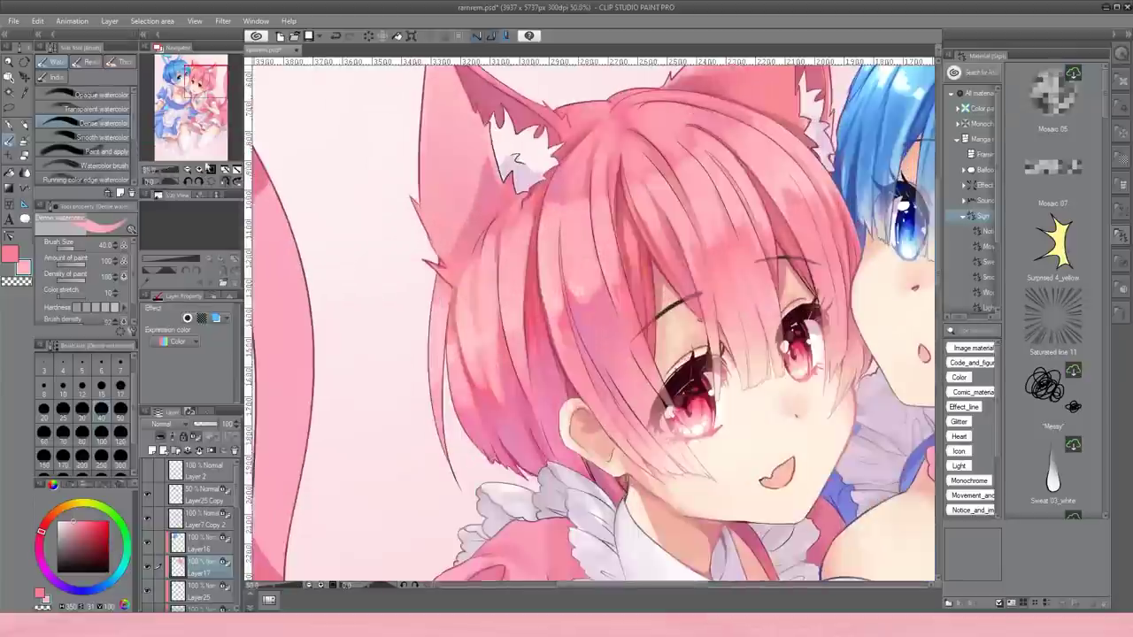
{"action": "left_click", "coordinate": [518, 439], "text": "ctrl+shift"}
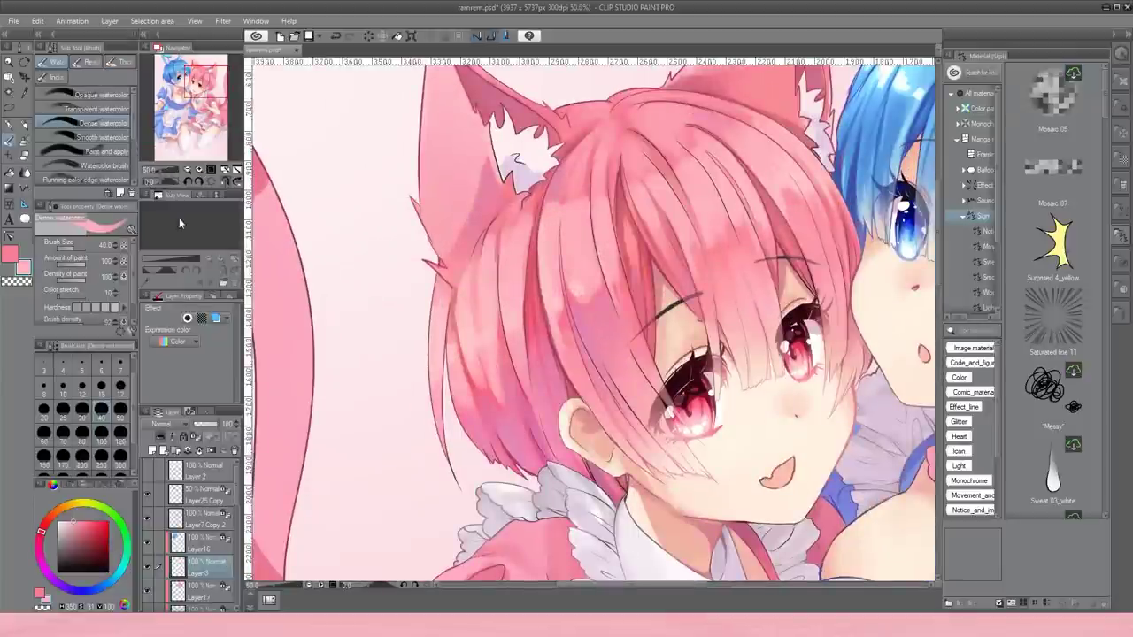
{"action": "key", "text": "b"}
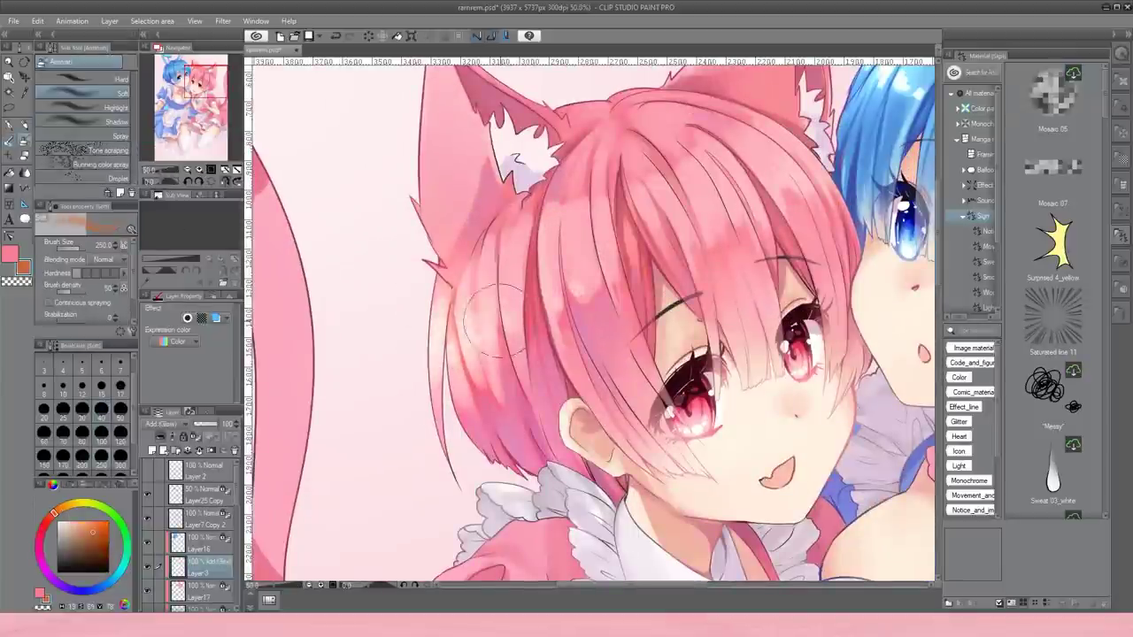
Paint orange glow highlights on the pink hair with Dense watercolor at size 40, reduce the glow layer to 60% and merge it into Layer17.
{"action": "key", "text": "b"}
{"action": "key", "text": "ctrl+minus"}
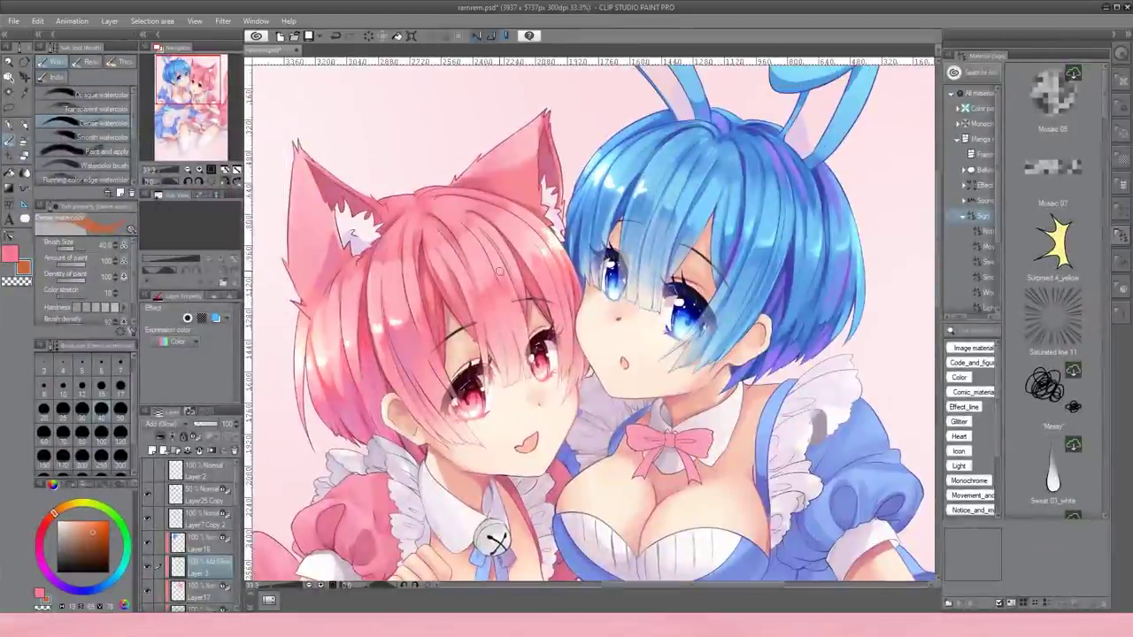
{"action": "left_click", "coordinate": [235, 450]}
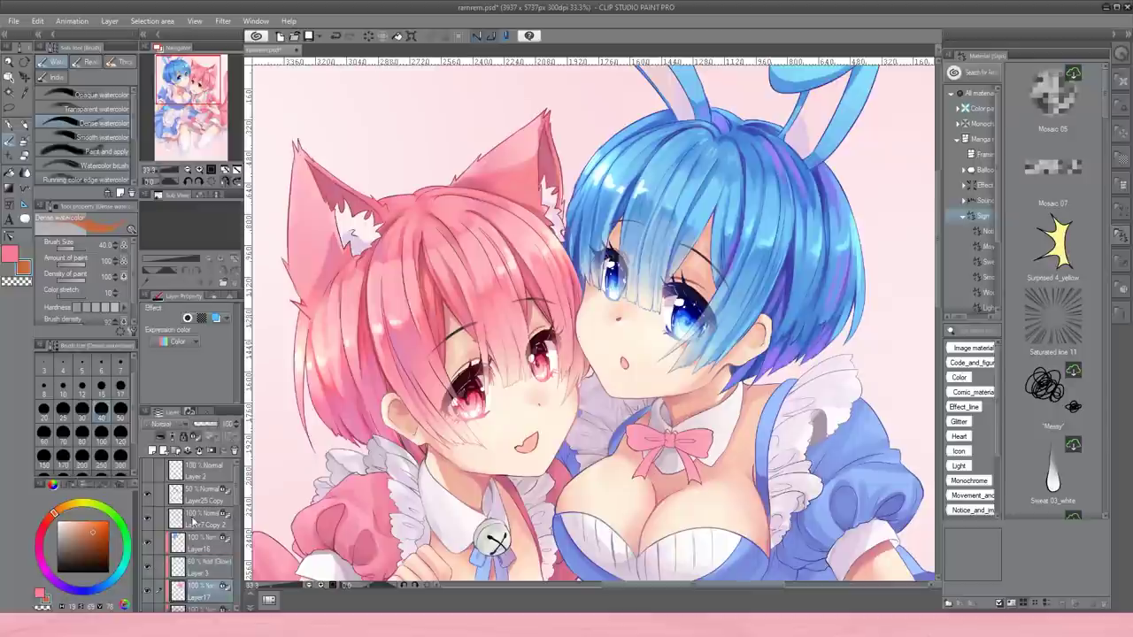
{"action": "left_click_drag", "start_coordinate": [191, 146], "coordinate": [193, 86]}
{"action": "key", "text": "ctrl+minus"}
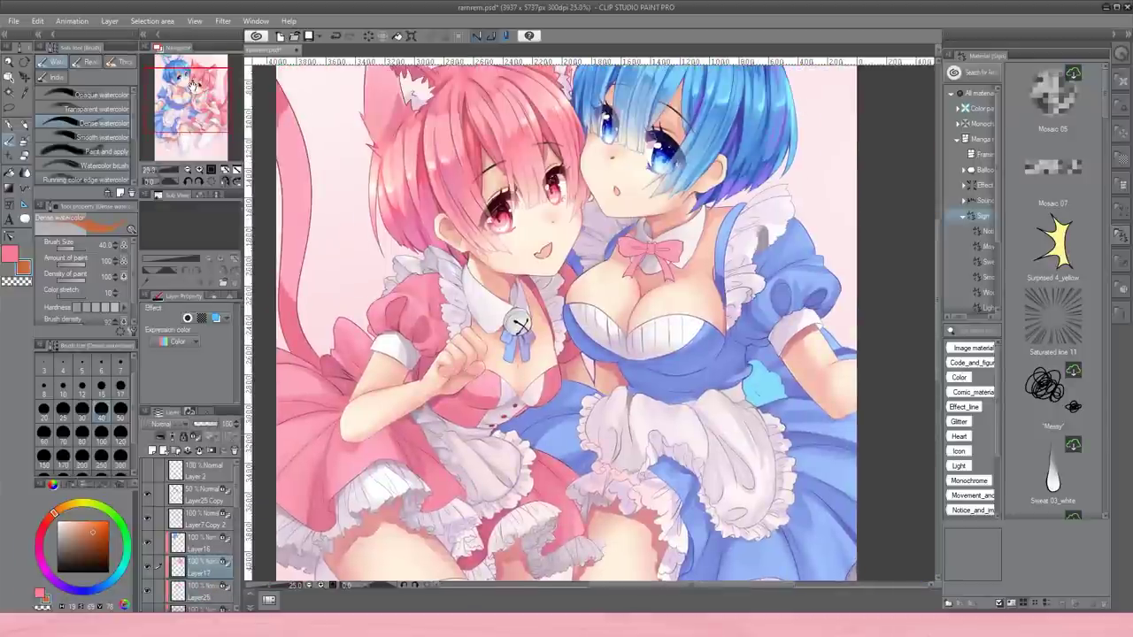
Refine the strands at the side of the pink hair with sampled pink tones, using Dense watercolor at size 15.
{"action": "key", "text": "ctrl+plus"}
{"action": "key", "text": "ctrl+plus"}
{"action": "left_click", "coordinate": [101, 386]}
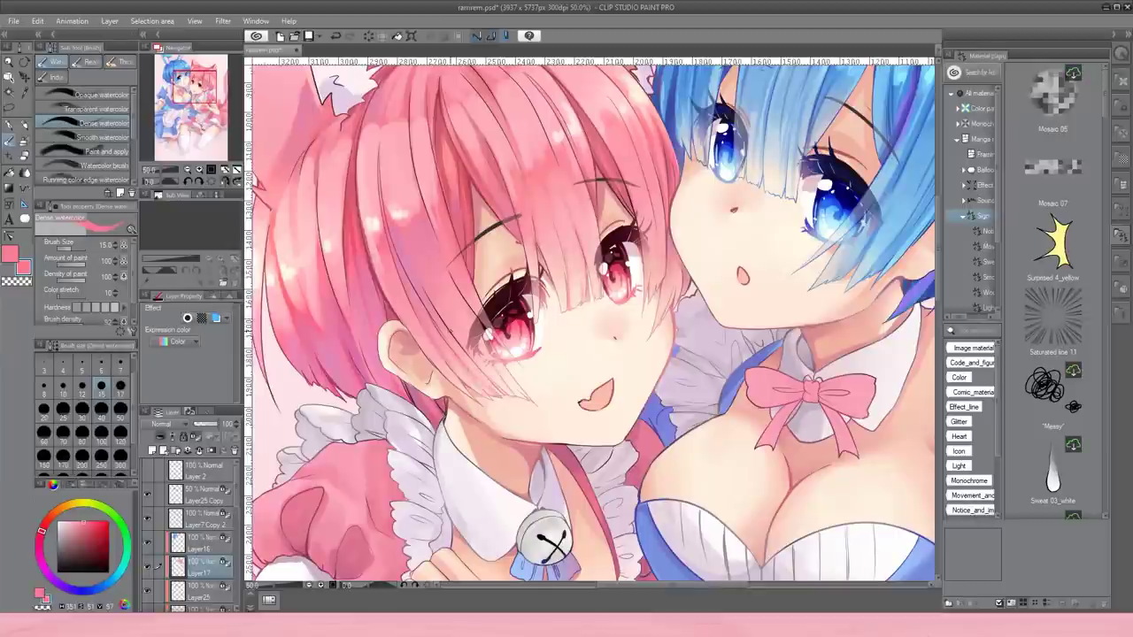
{"action": "left_click", "coordinate": [486, 382], "text": "alt"}
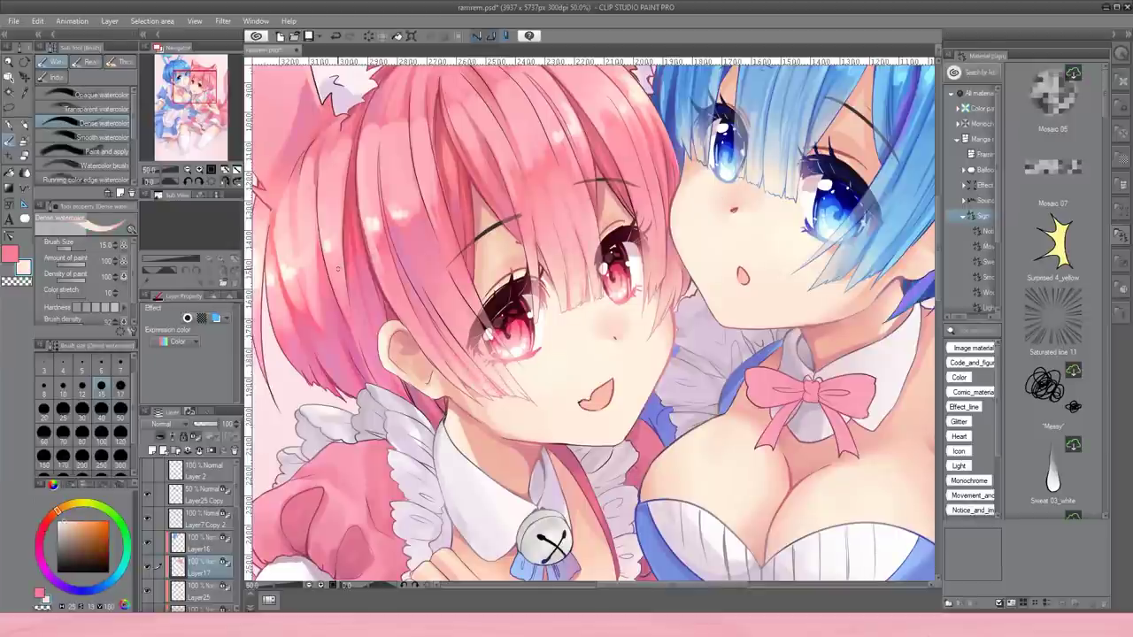
{"action": "left_click", "coordinate": [348, 317], "text": "alt"}
{"action": "left_click_drag", "start_coordinate": [289, 351], "coordinate": [321, 357]}
{"action": "key", "text": "ctrl+0"}
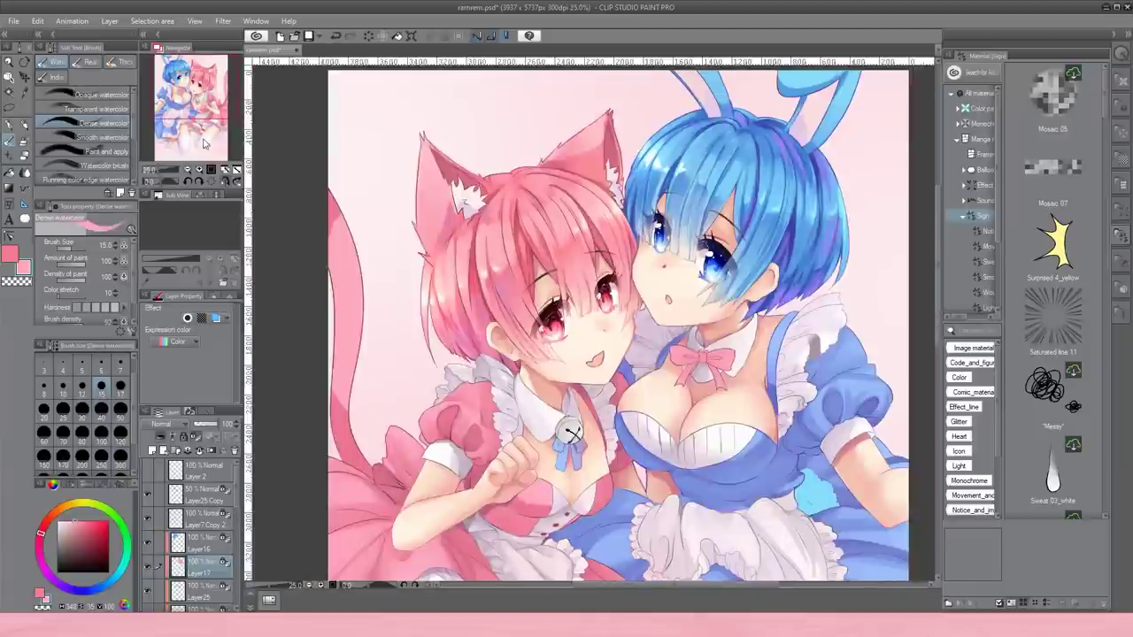
Paint further fine strands in sampled rose tones on the pink hair and check them against the whole illustration.
{"action": "key", "text": "ctrl+plus"}
{"action": "left_click_drag", "start_coordinate": [421, 285], "coordinate": [439, 359]}
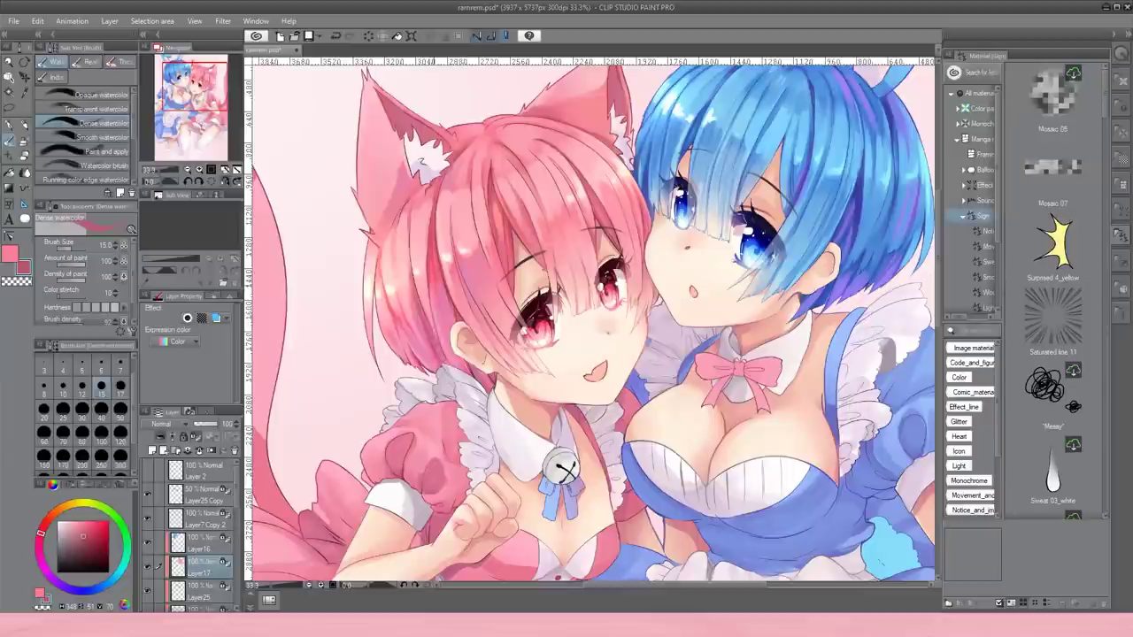
{"action": "left_click", "coordinate": [516, 265], "text": "alt"}
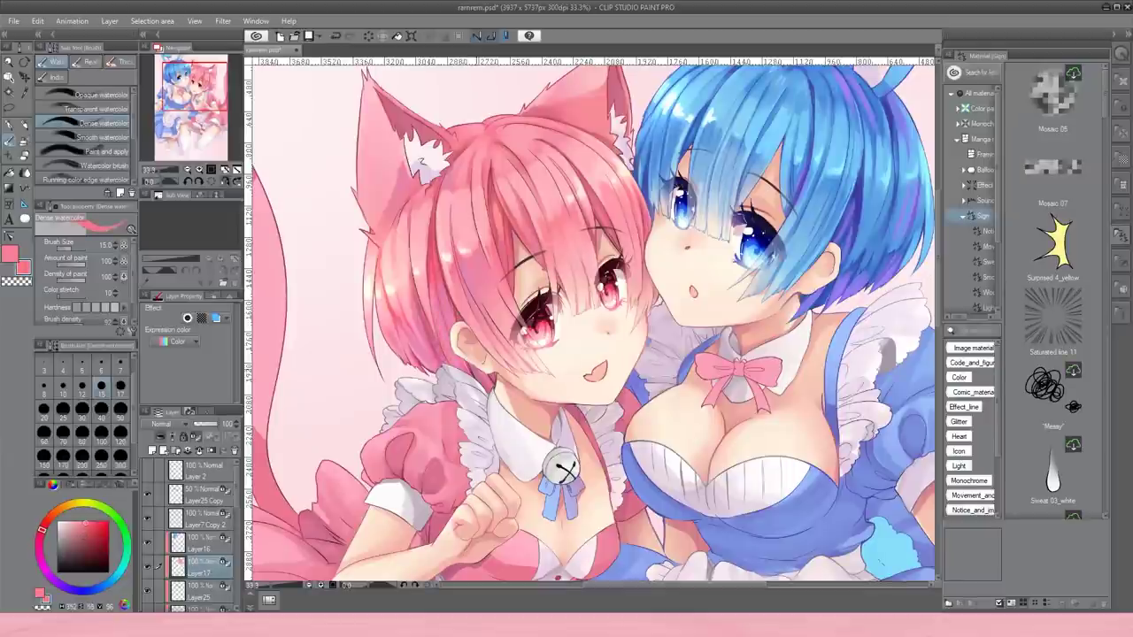
{"action": "left_click", "coordinate": [188, 173]}
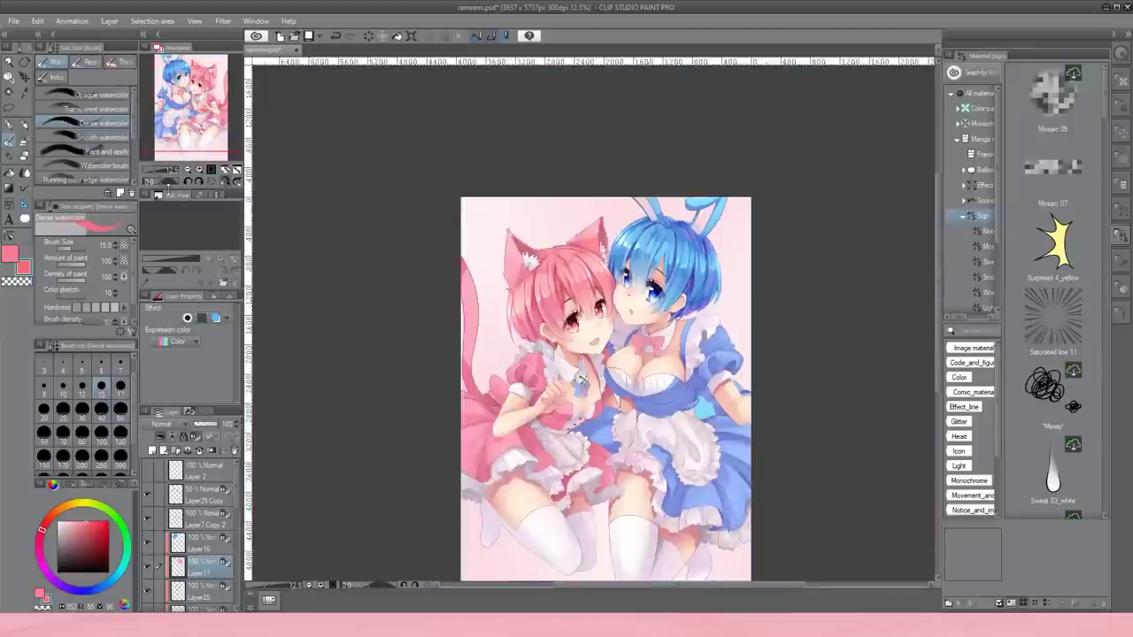
{"action": "left_click", "coordinate": [198, 171]}
Paint pale cream highlights on the faces on Layer21 with Dense watercolor at size 50 and soften them with the Blend tool at size 100.
{"action": "scroll", "coordinate": [213, 569], "scroll_direction": "down", "scroll_amount": 3}
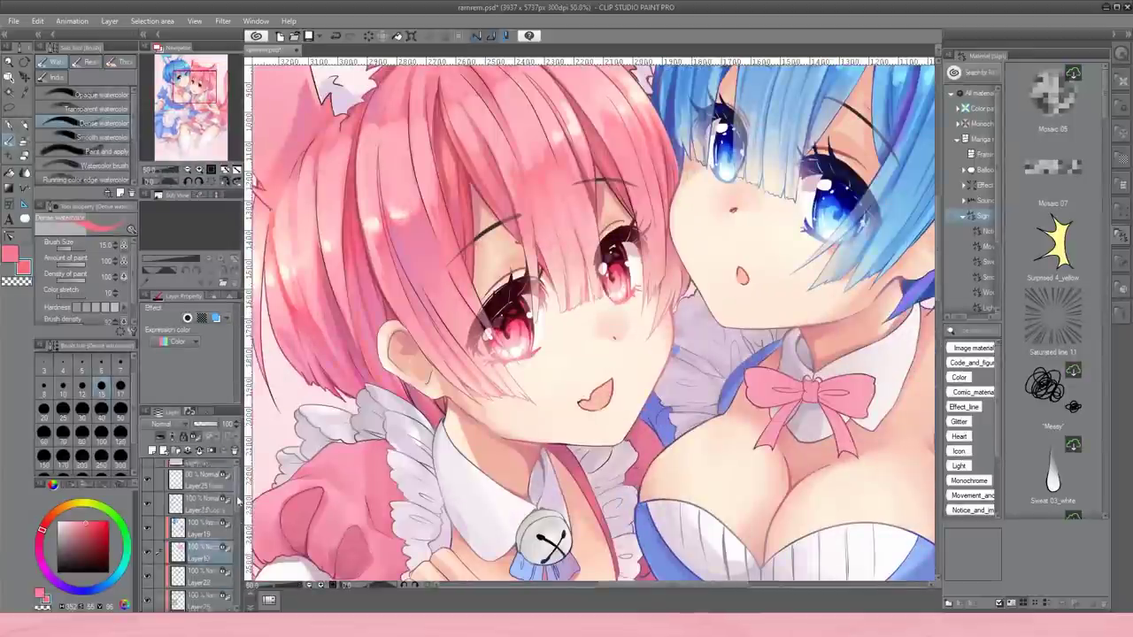
{"action": "left_click", "coordinate": [213, 570]}
{"action": "key", "text": "bracketright"}
{"action": "key", "text": "bracketright"}
{"action": "key", "text": "bracketright"}
{"action": "key", "text": "bracketright"}
{"action": "key", "text": "bracketright"}
{"action": "key", "text": "bracketright"}
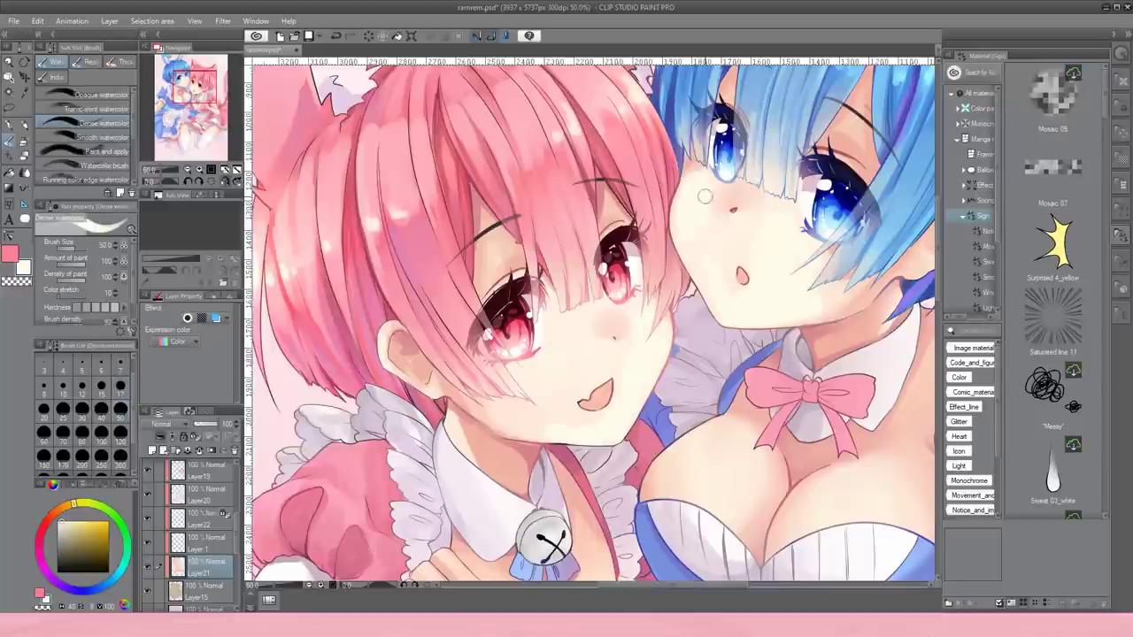
{"action": "key", "text": "j"}
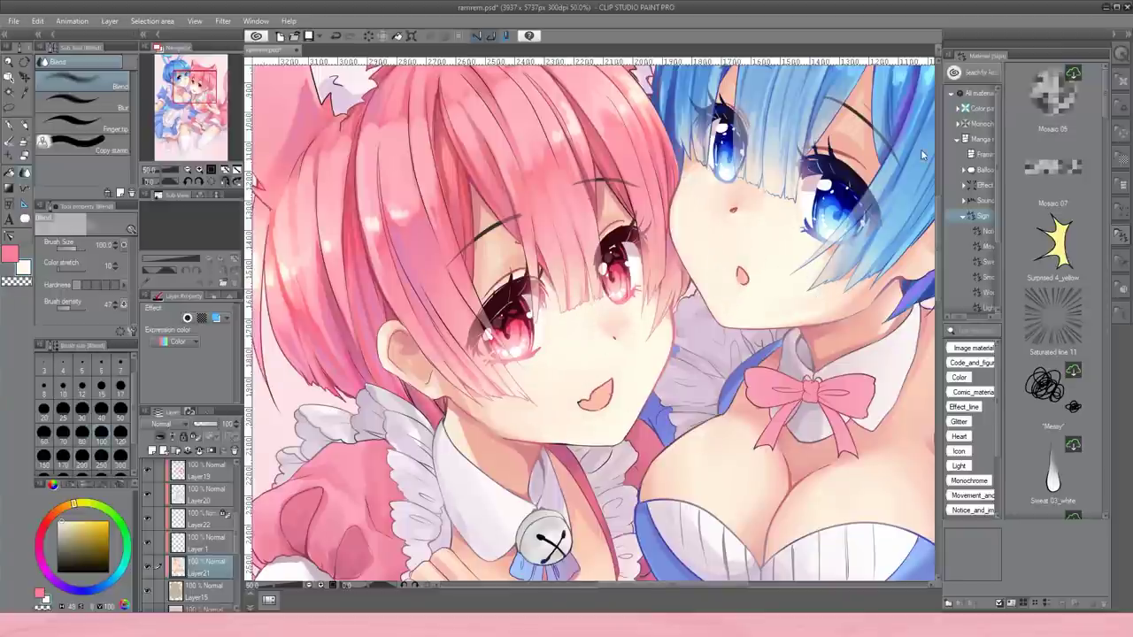
{"action": "left_click", "coordinate": [188, 181]}
{"action": "left_click", "coordinate": [198, 173]}
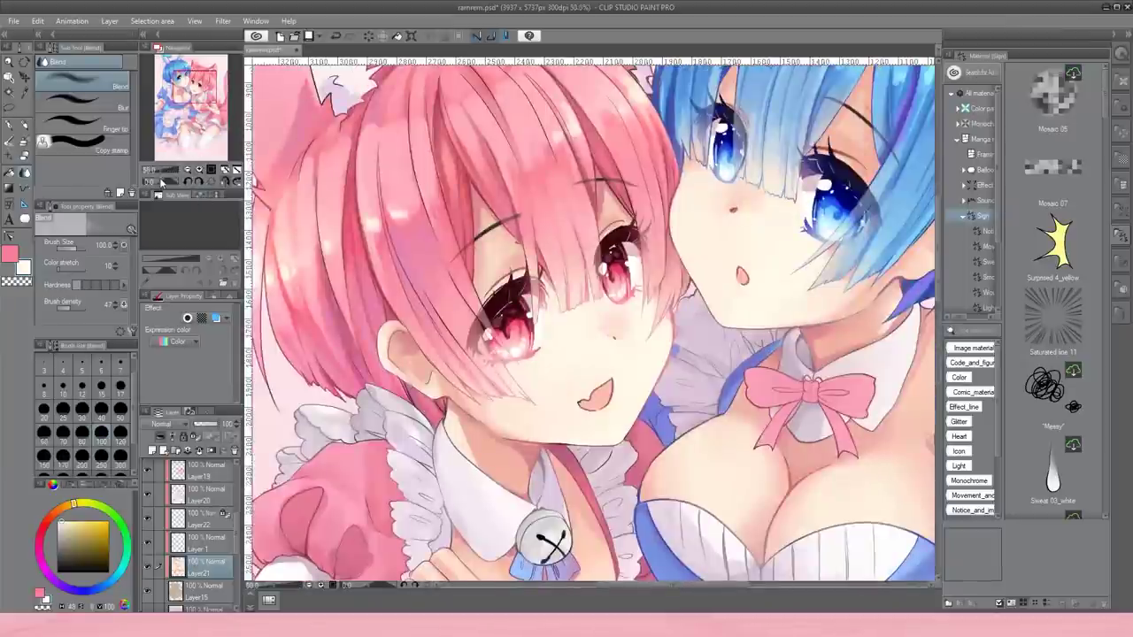
Brush cream highlights onto both girls' chests with Dense watercolor at size 50 and soften them with Transparent watercolor at size 60.
{"action": "key", "text": "b"}
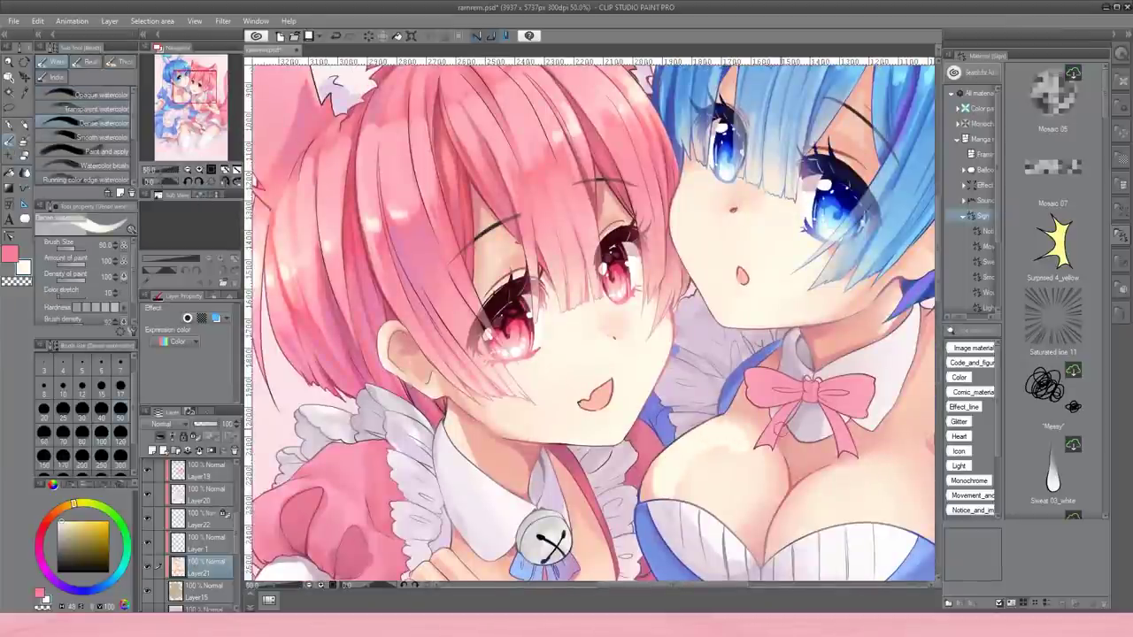
{"action": "scroll", "coordinate": [911, 493], "scroll_direction": "down", "scroll_amount": 3}
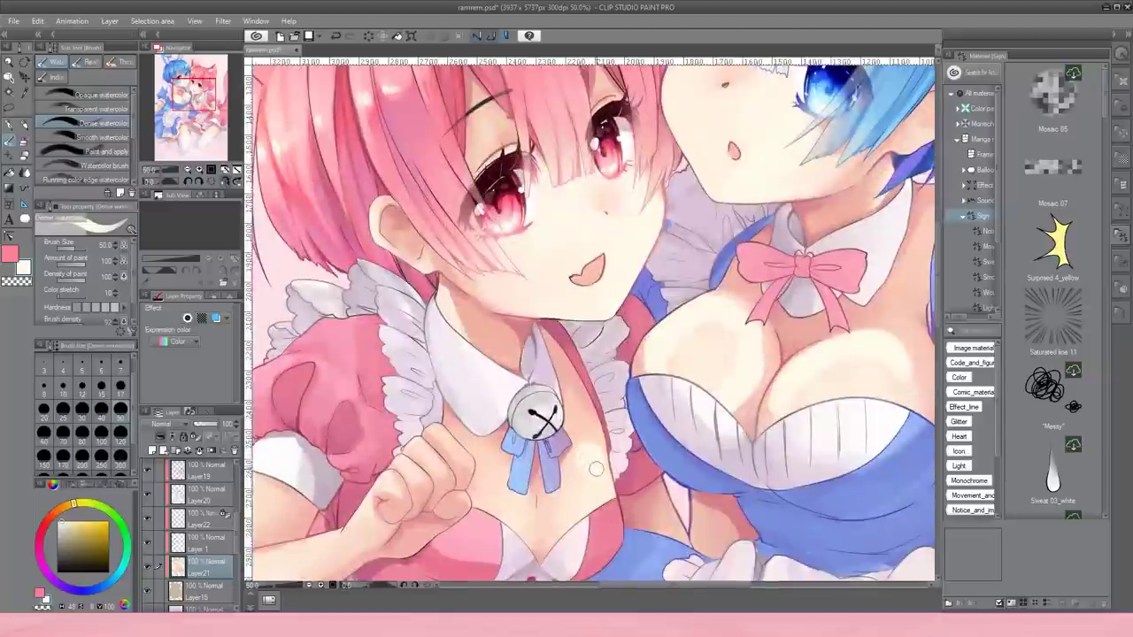
{"action": "left_click", "coordinate": [88, 109]}
{"action": "key", "text": "bracketright"}
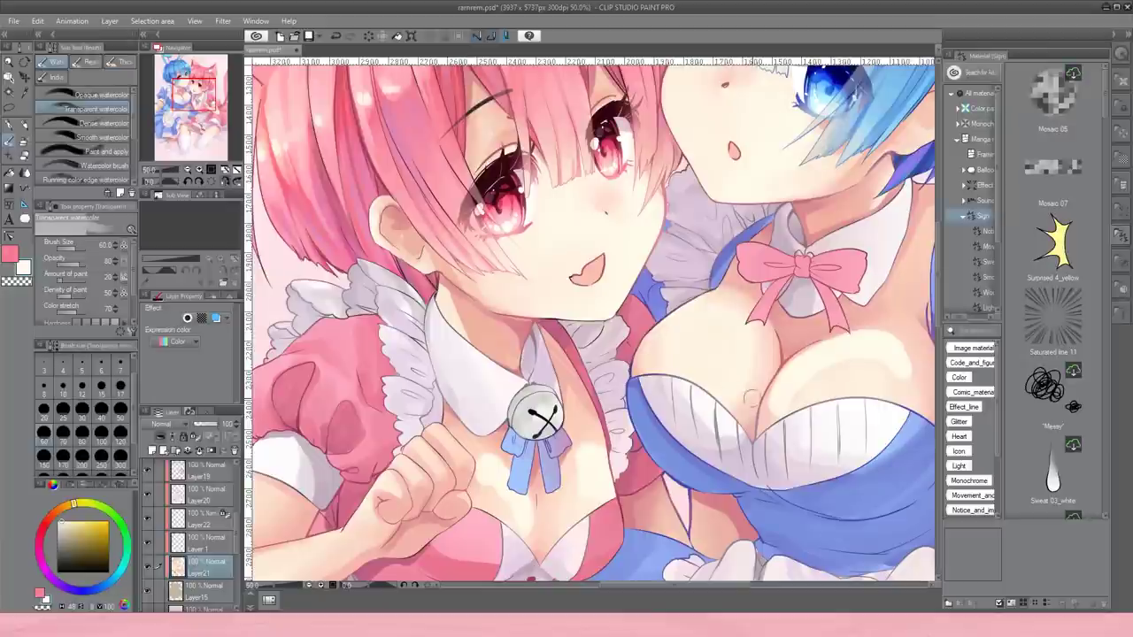
{"action": "left_click_drag", "start_coordinate": [896, 410], "coordinate": [794, 411]}
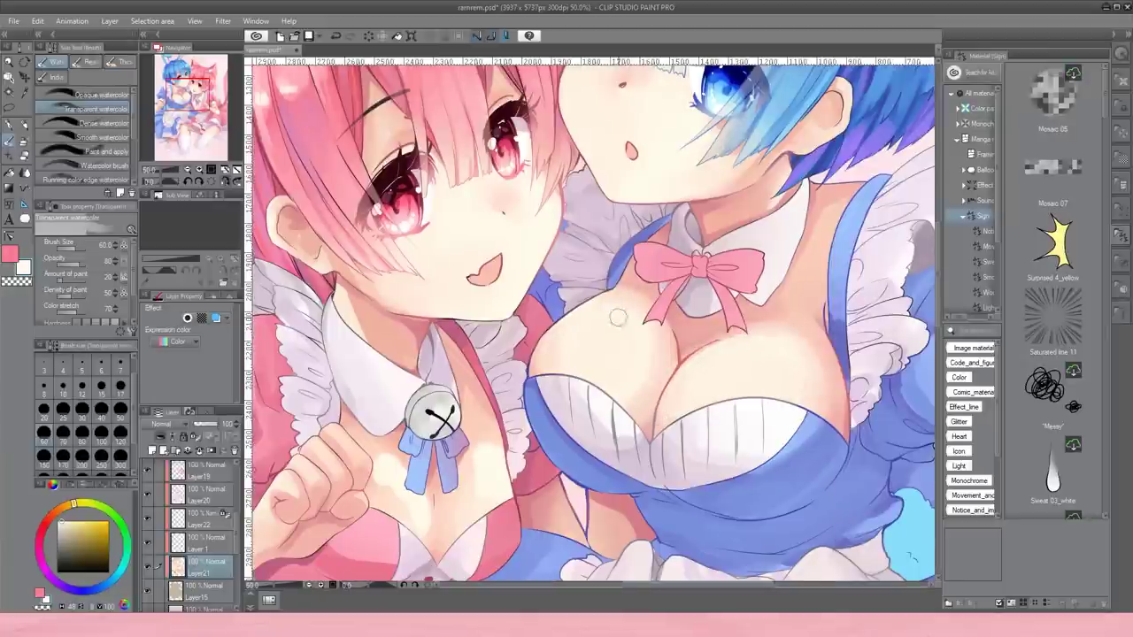
{"action": "key", "text": "ctrl+minus"}
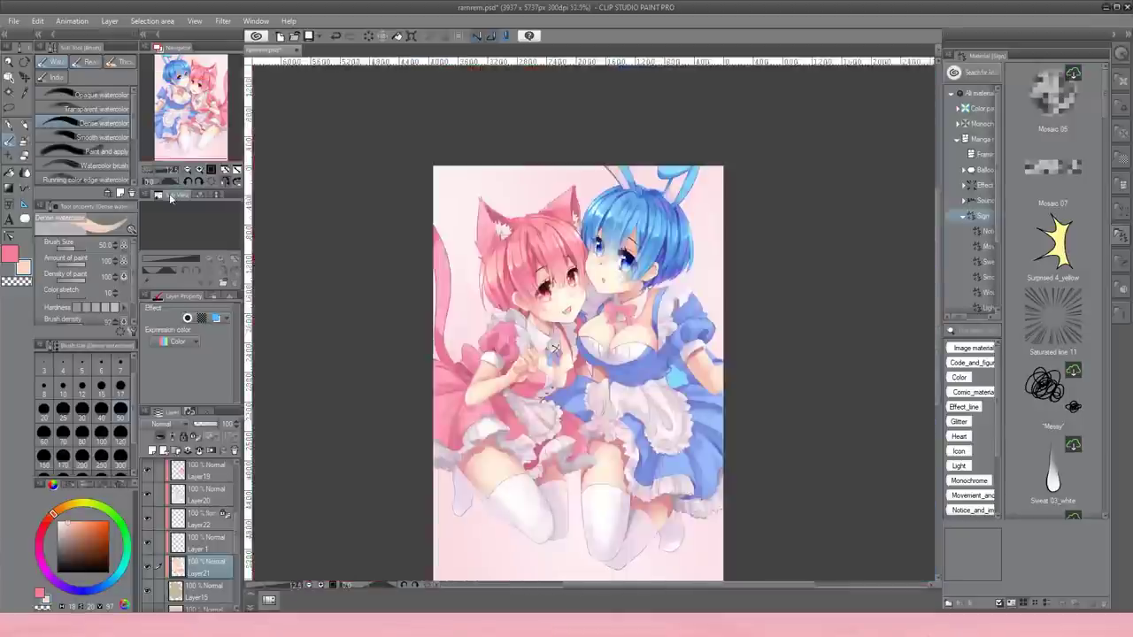
Paint cream highlights on the thighs with Dense watercolor at size 50 and smooth their edges with the Blend tool at size 100.
{"action": "scroll", "coordinate": [611, 496], "scroll_direction": "up", "scroll_amount": 3}
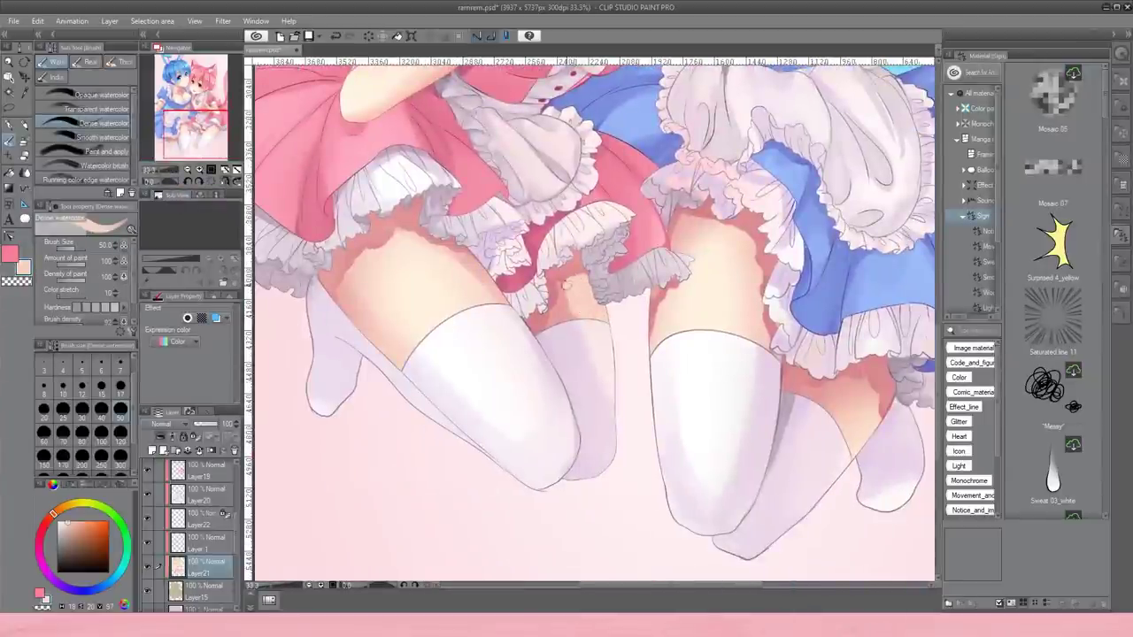
{"action": "left_click_drag", "start_coordinate": [439, 252], "coordinate": [432, 282]}
{"action": "key", "text": "ctrl+z"}
{"action": "left_click_drag", "start_coordinate": [425, 363], "coordinate": [451, 430]}
{"action": "mouse_move", "coordinate": [409, 323]}
{"action": "left_mouse_down"}
{"action": "mouse_move", "coordinate": [395, 315]}
{"action": "mouse_move", "coordinate": [440, 304]}
{"action": "left_mouse_up"}
{"action": "key", "text": "j"}
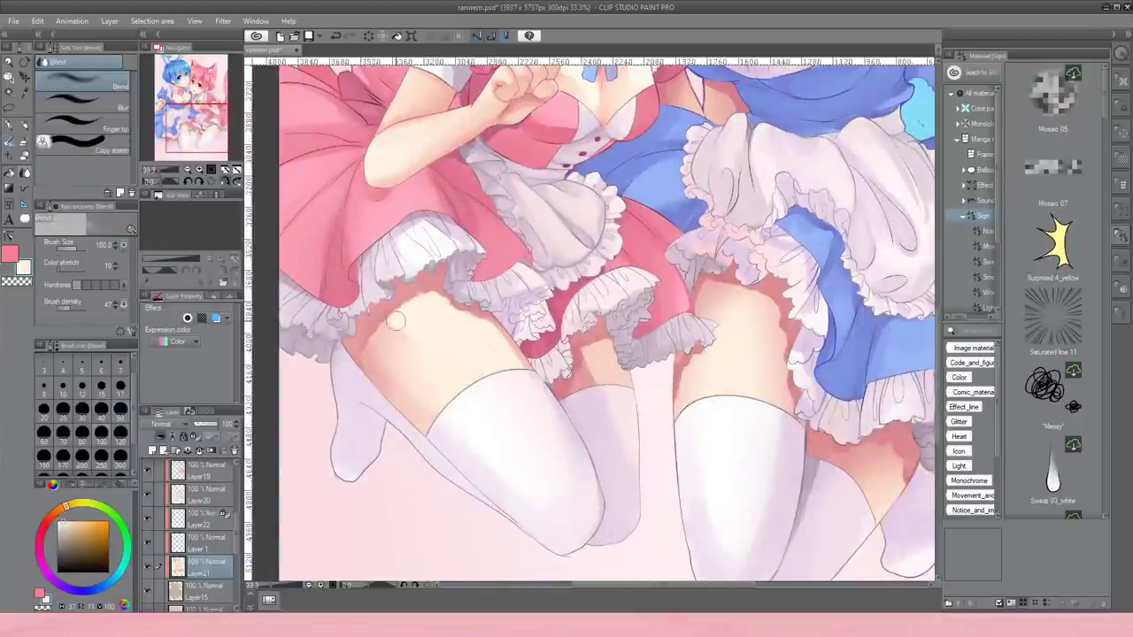
{"action": "left_click_drag", "start_coordinate": [719, 202], "coordinate": [677, 267]}
{"action": "scroll", "coordinate": [677, 266], "scroll_direction": "down", "scroll_amount": 1}
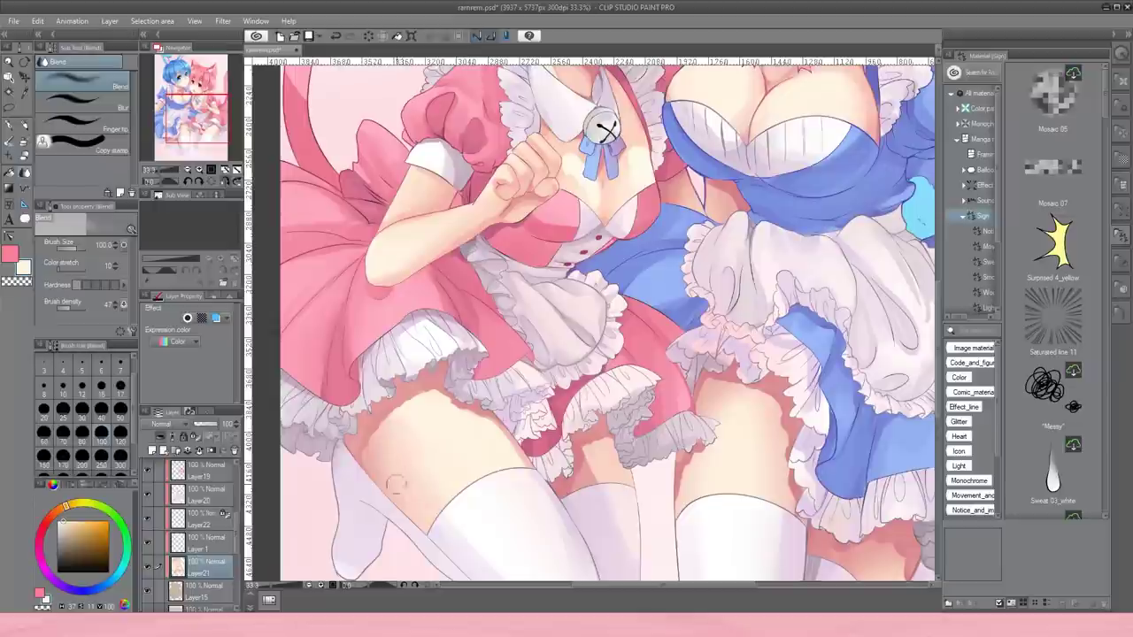
Smooth the skin highlights on both girls' arms and chests using the Blend tool at size 100.
{"action": "left_click_drag", "start_coordinate": [579, 329], "coordinate": [498, 278]}
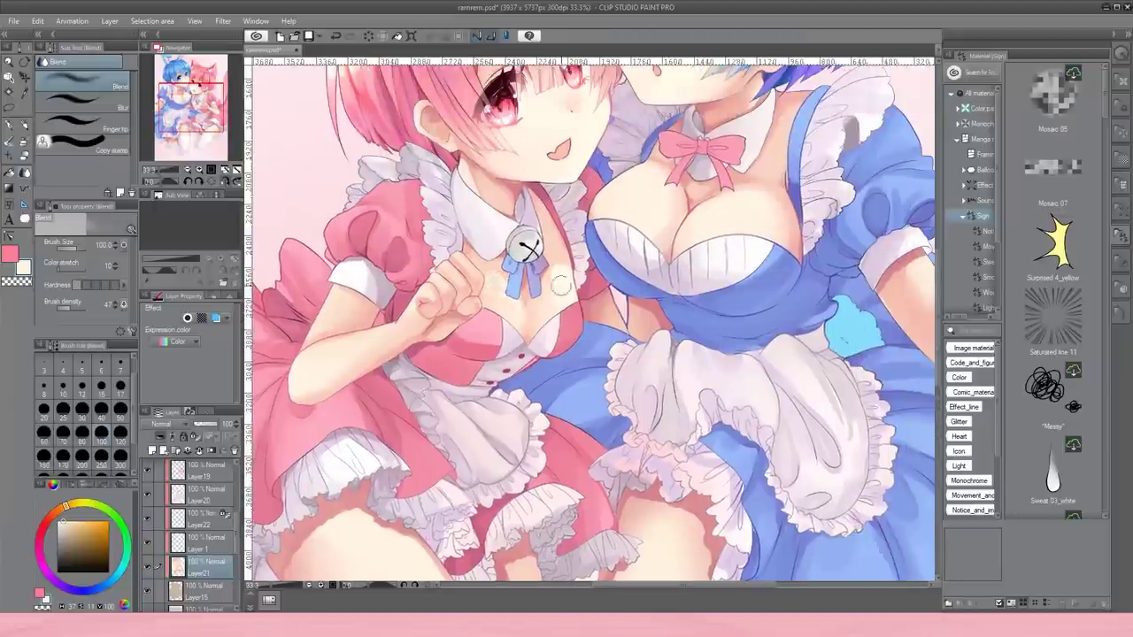
{"action": "left_click_drag", "start_coordinate": [751, 200], "coordinate": [629, 291]}
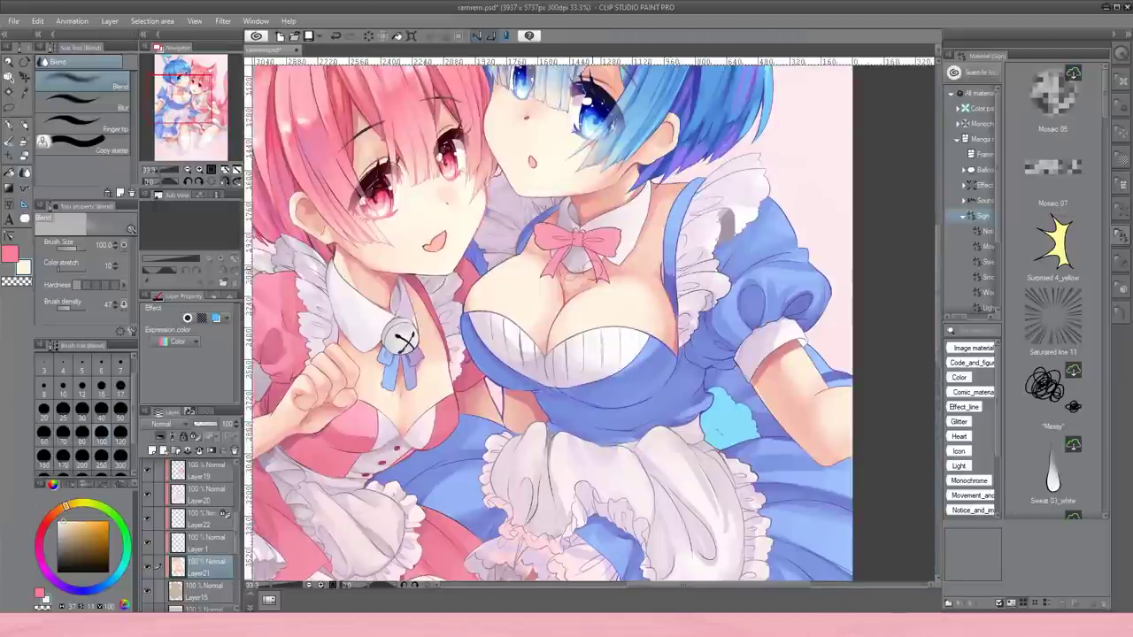
{"action": "left_click_drag", "start_coordinate": [438, 360], "coordinate": [512, 335]}
{"action": "left_click_drag", "start_coordinate": [392, 389], "coordinate": [407, 396]}
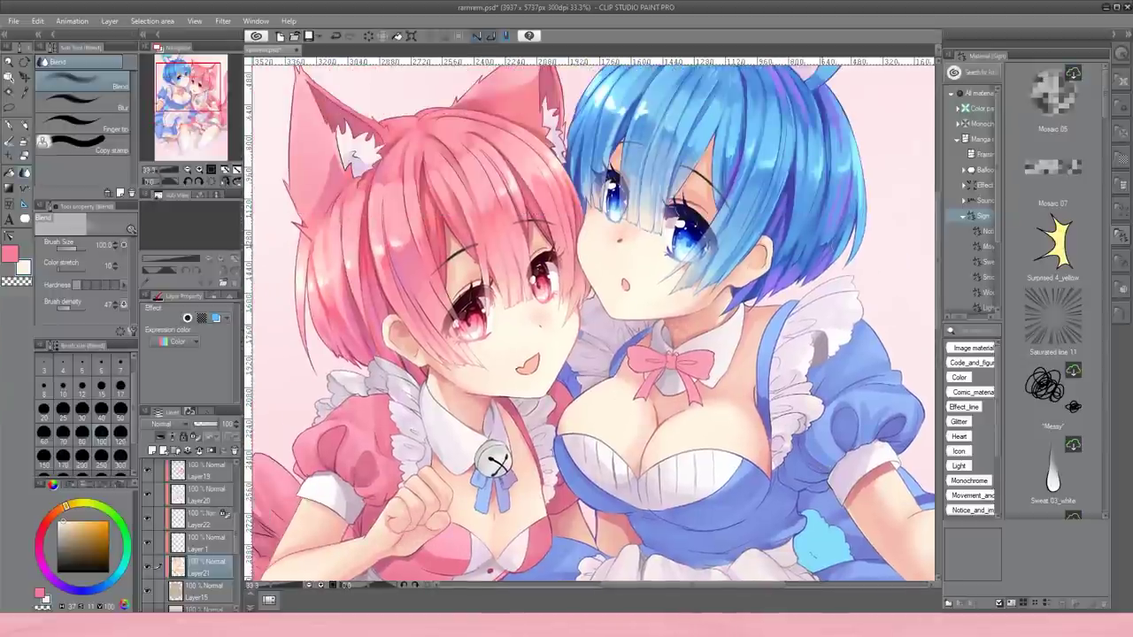
Brush soft salmon and cream tints over both girls' faces on Layer21 with the Soft airbrush at size 250.
{"action": "key", "text": "b"}
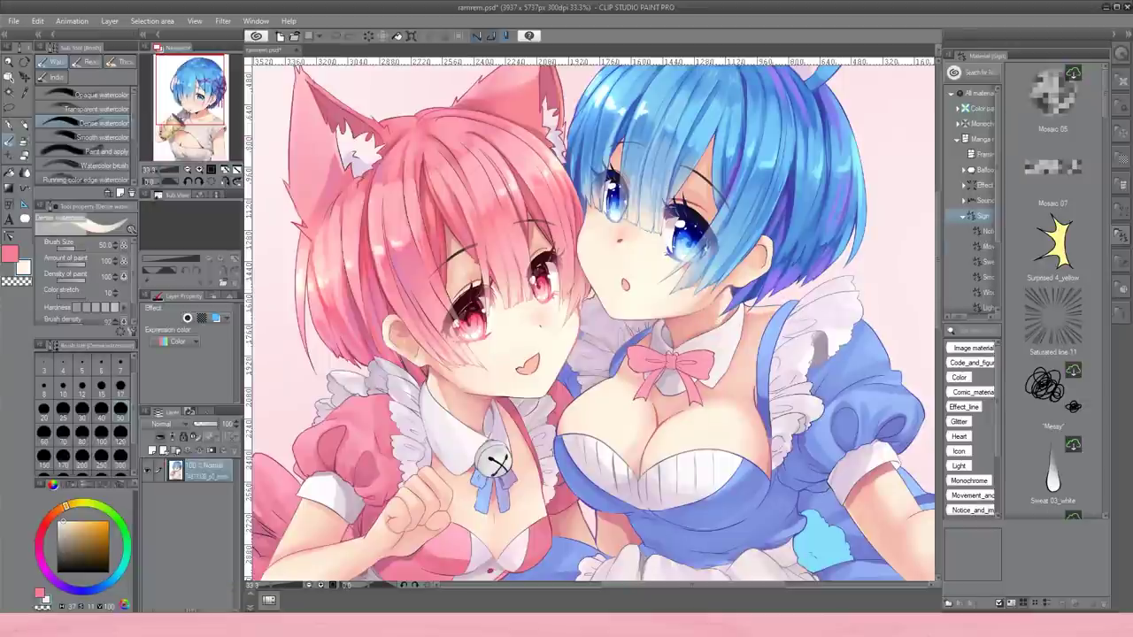
{"action": "key", "text": "b"}
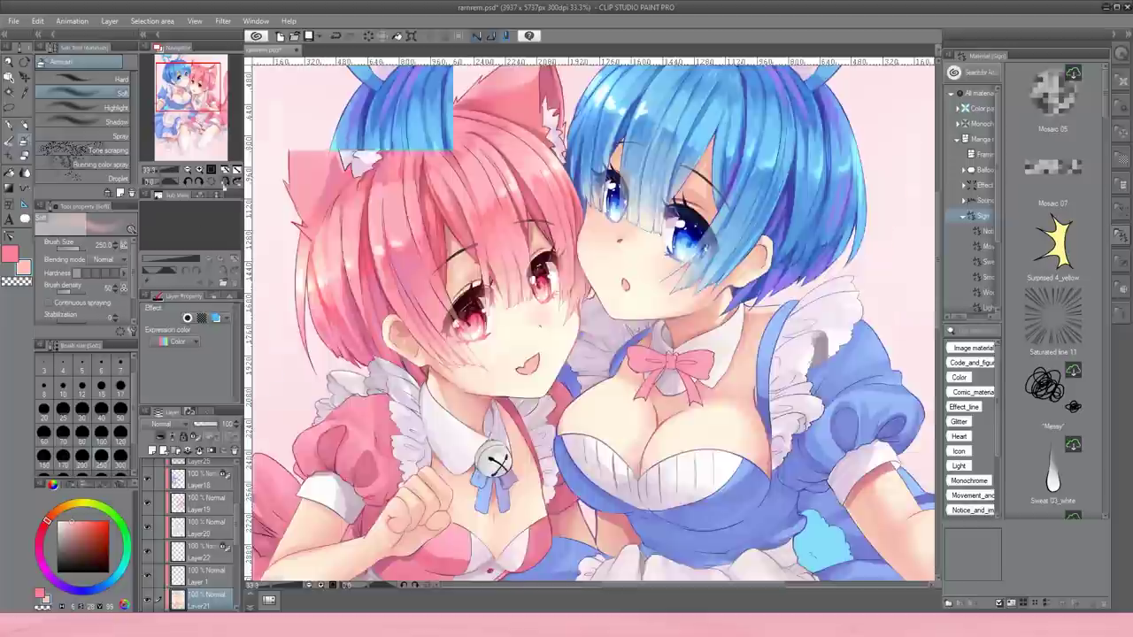
{"action": "key", "text": "h"}
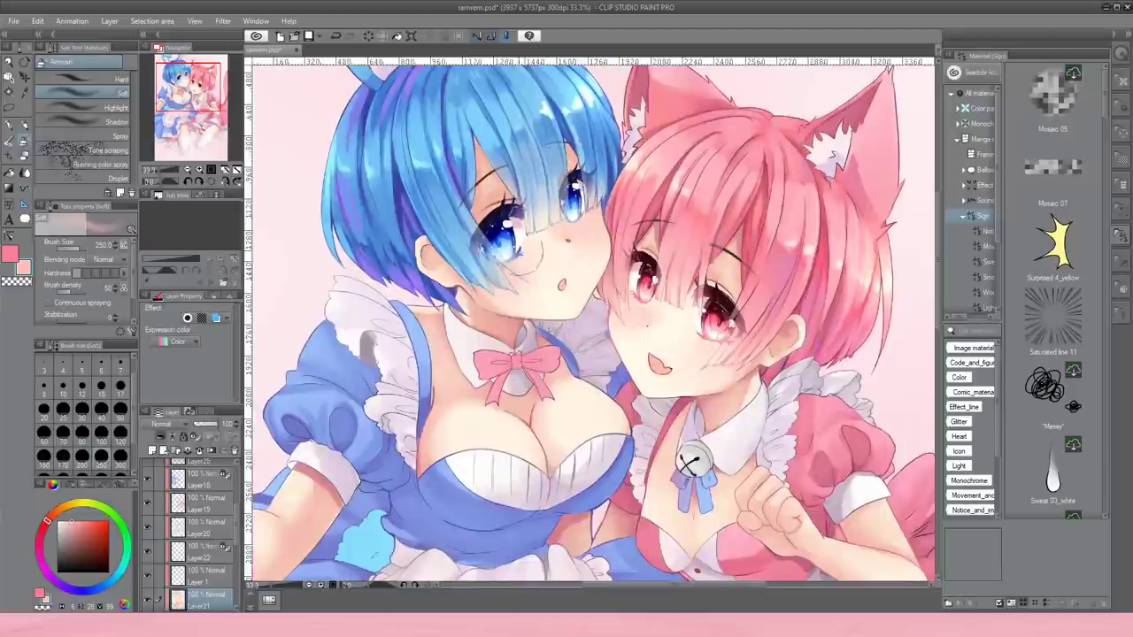
{"action": "key", "text": "p"}
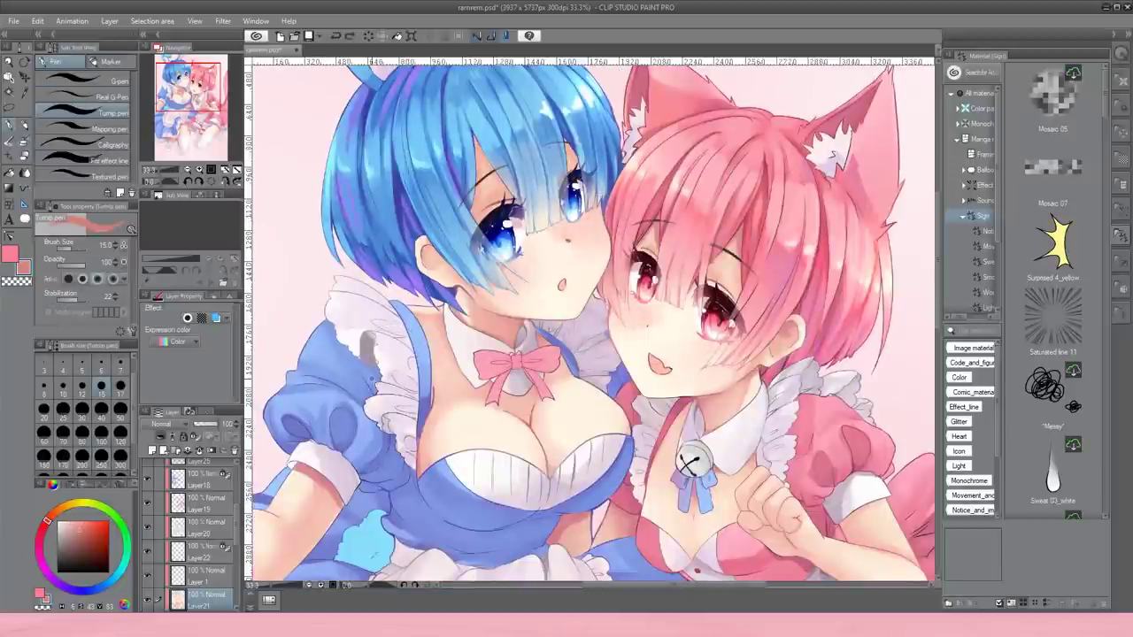
{"action": "left_click", "coordinate": [699, 348]}
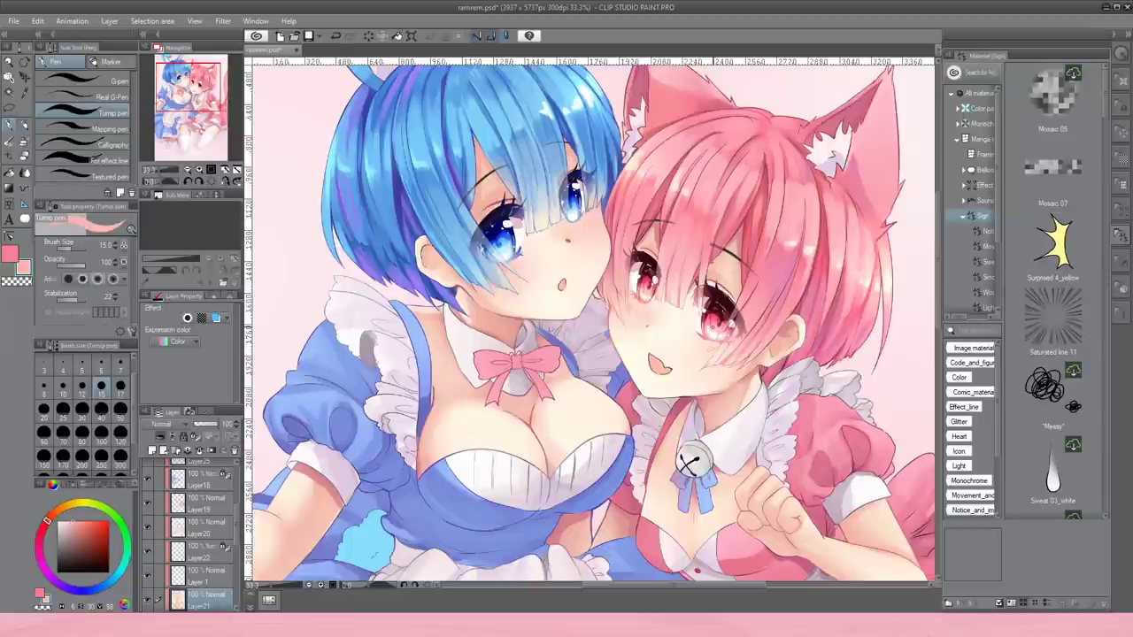
{"action": "key", "text": "b"}
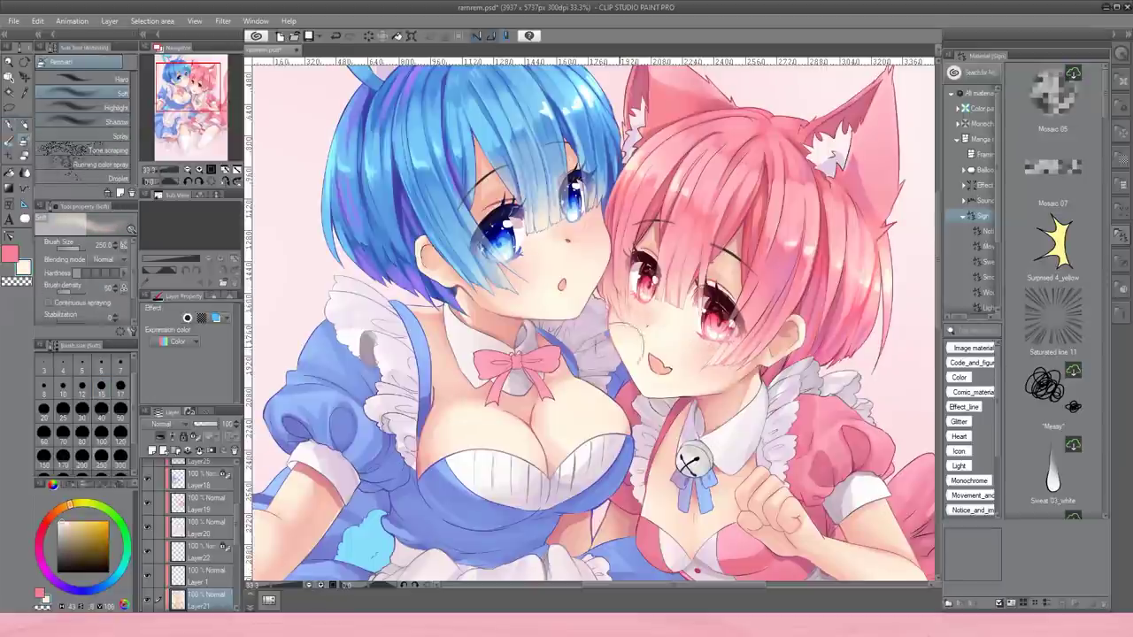
Paint salmon tints on both girls' noses with Dense watercolor at size 50 and soften them with the Blend tool at size 100.
{"action": "key", "text": "p"}
{"action": "key", "text": "b"}
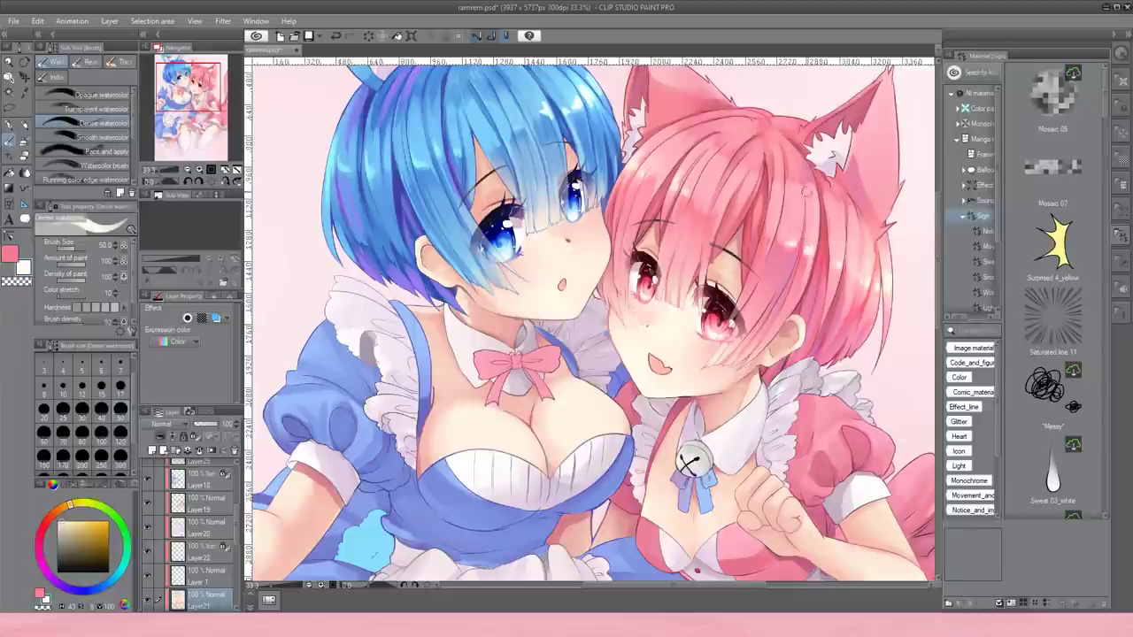
{"action": "left_click", "coordinate": [812, 189], "text": "alt"}
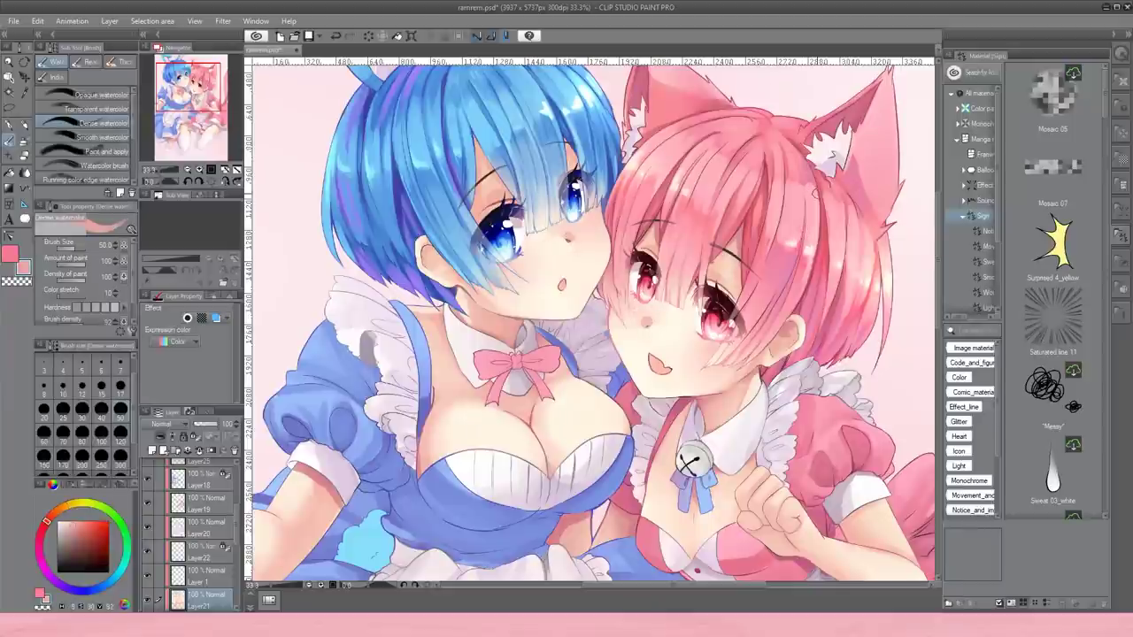
{"action": "key", "text": "ctrl+plus"}
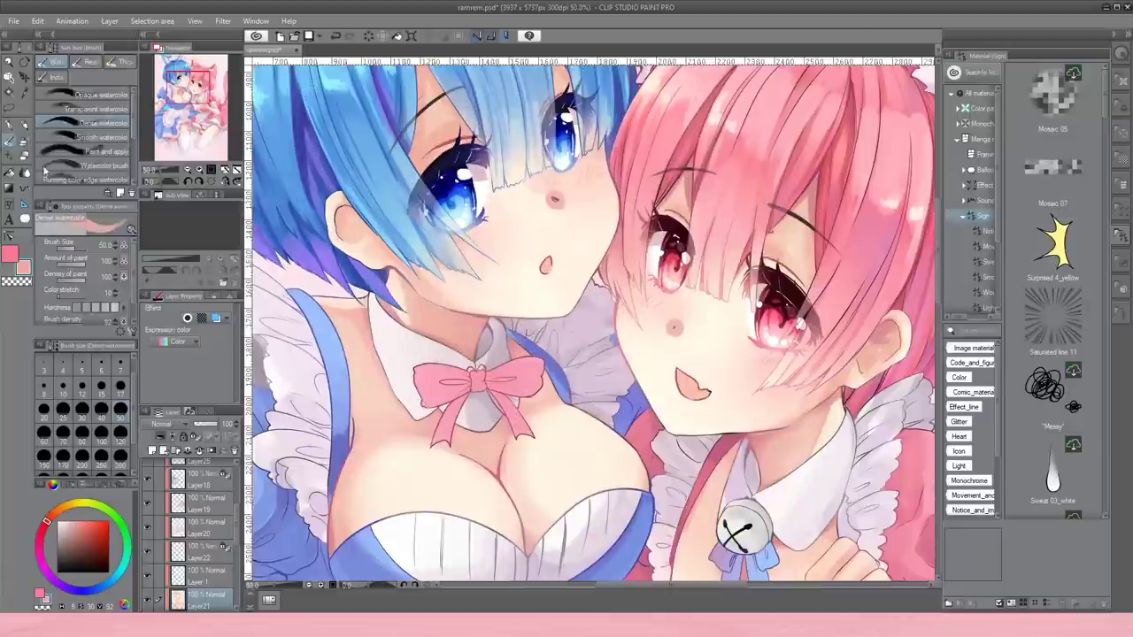
{"action": "key", "text": "j"}
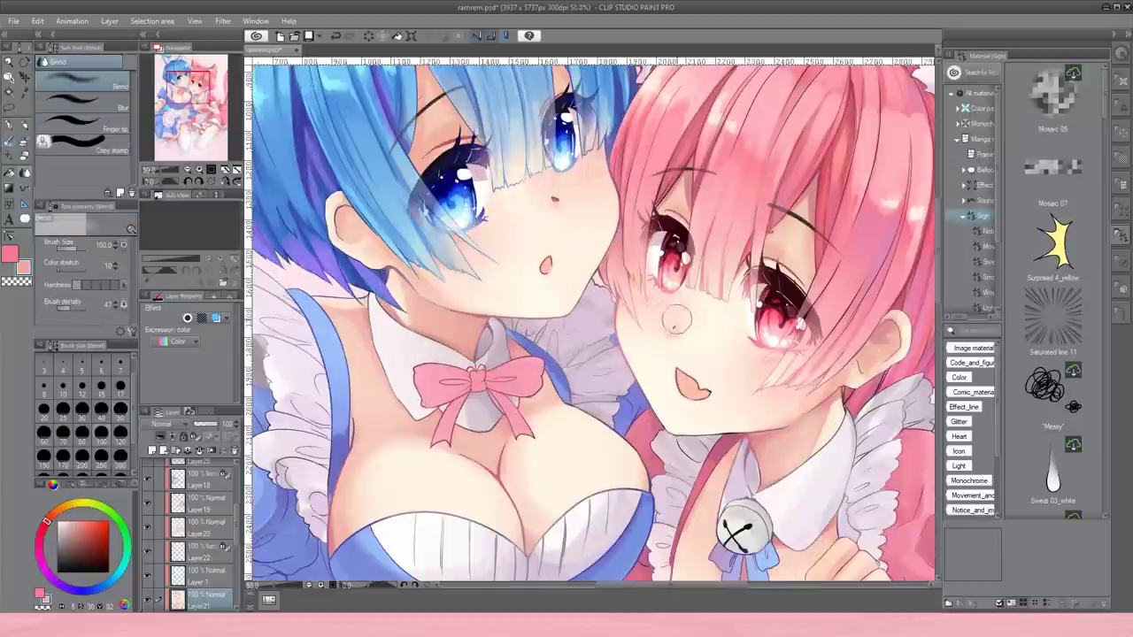
Shade around both girls' noses in dusky pink with Opaque watercolor.
{"action": "key", "text": "b"}
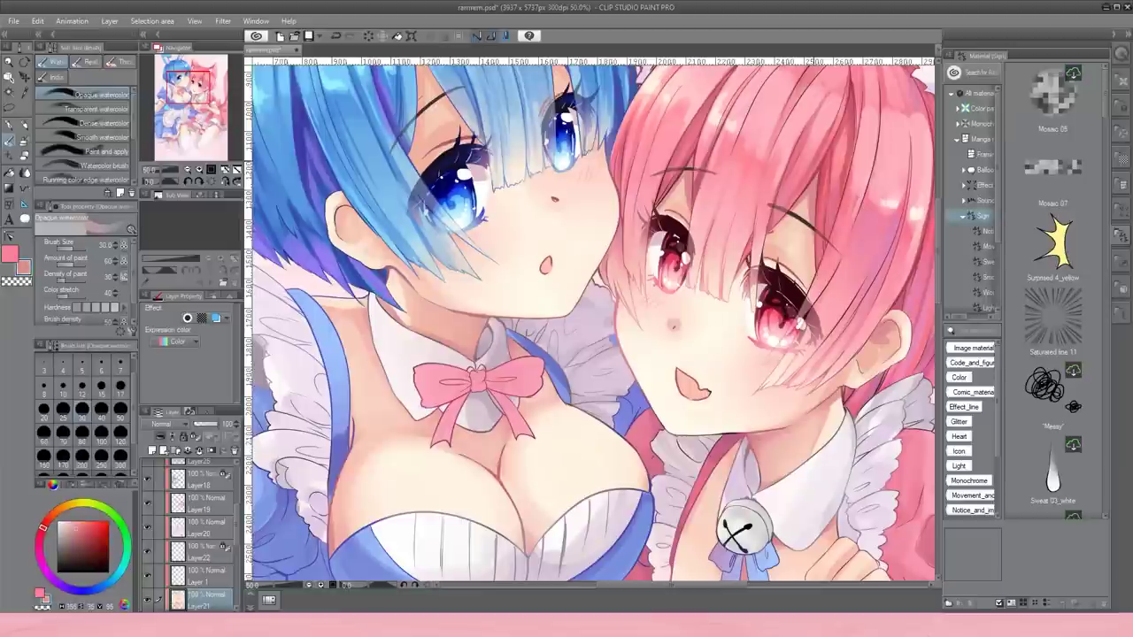
{"action": "key", "text": "b"}
{"action": "left_click_drag", "start_coordinate": [550, 198], "coordinate": [568, 189]}
{"action": "left_click_drag", "start_coordinate": [671, 318], "coordinate": [683, 327]}
Dab small white highlights on both noses with Dense watercolor at size 10 and smooth the nose shading with the Blend tool at size 100.
{"action": "left_click", "coordinate": [102, 123]}
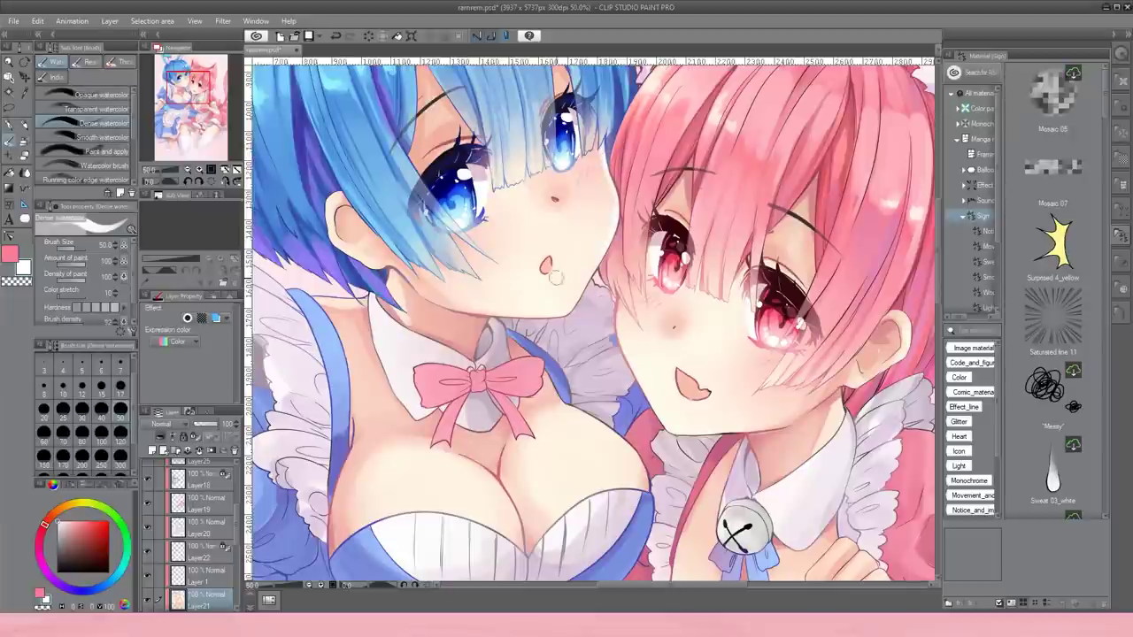
{"action": "left_click", "coordinate": [62, 387]}
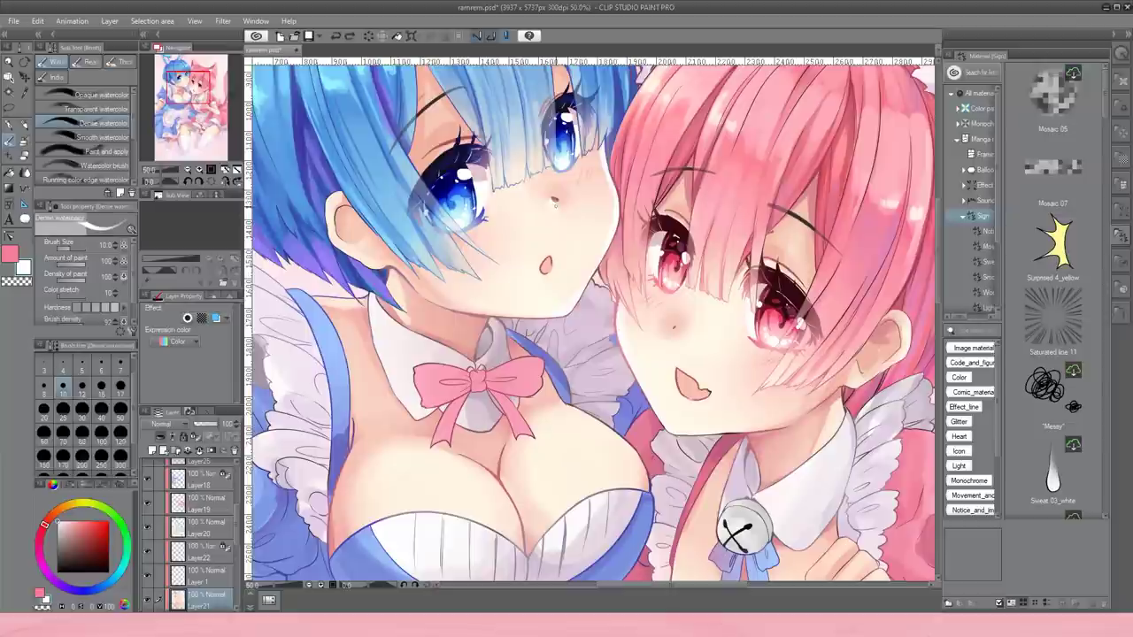
{"action": "left_click", "coordinate": [201, 171]}
{"action": "left_click", "coordinate": [201, 171]}
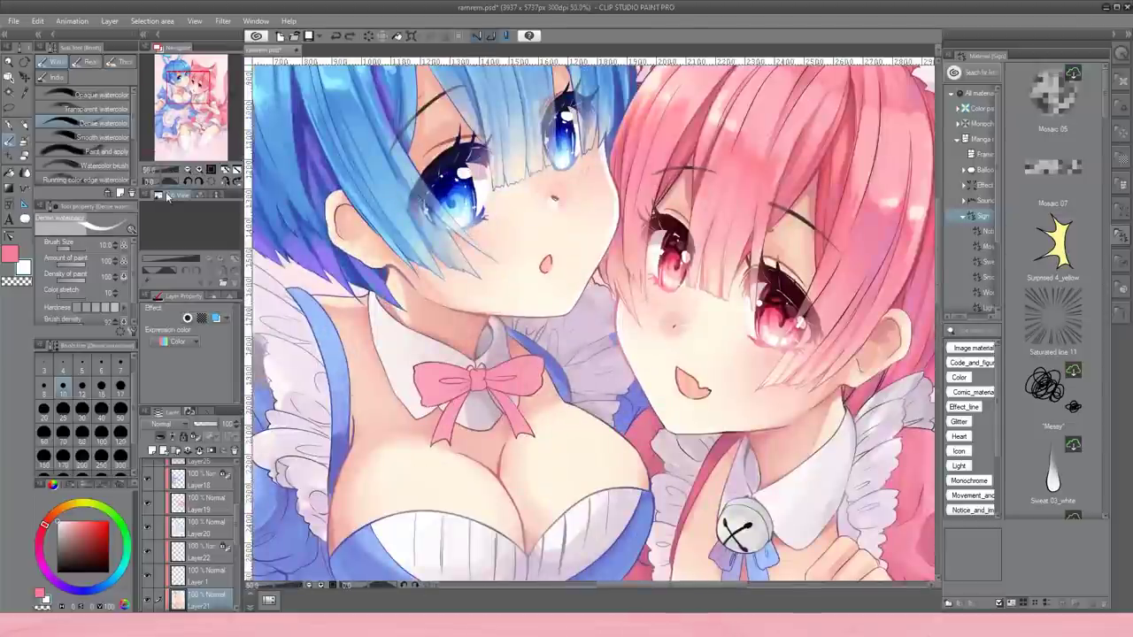
{"action": "key", "text": "j"}
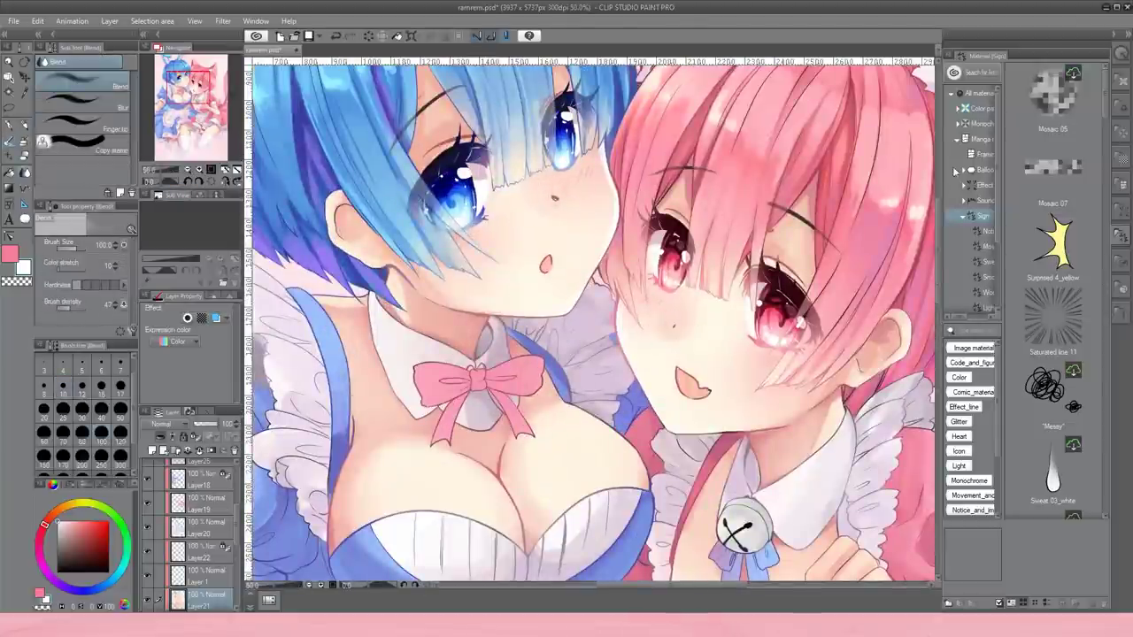
Mirror the view and paint thin white highlights on the blue-haired girl's nose and along both jawlines with Dense watercolor at size 10.
{"action": "left_click", "coordinate": [222, 182]}
{"action": "left_click", "coordinate": [20, 141]}
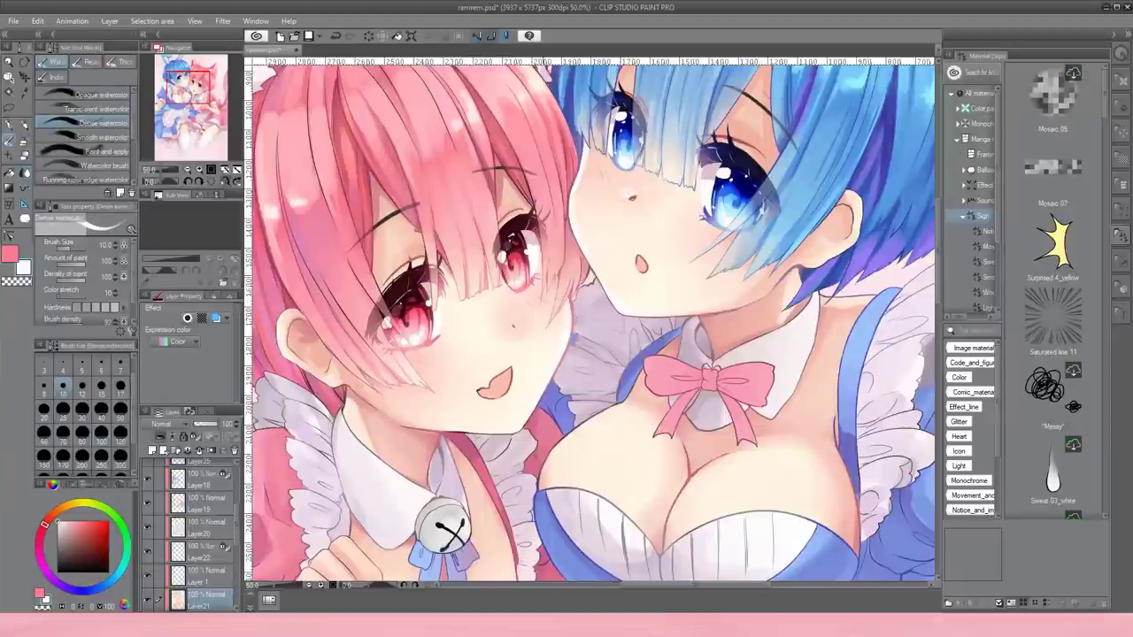
{"action": "key", "text": "ctrl+0"}
{"action": "key", "text": "ctrl+alt+0"}
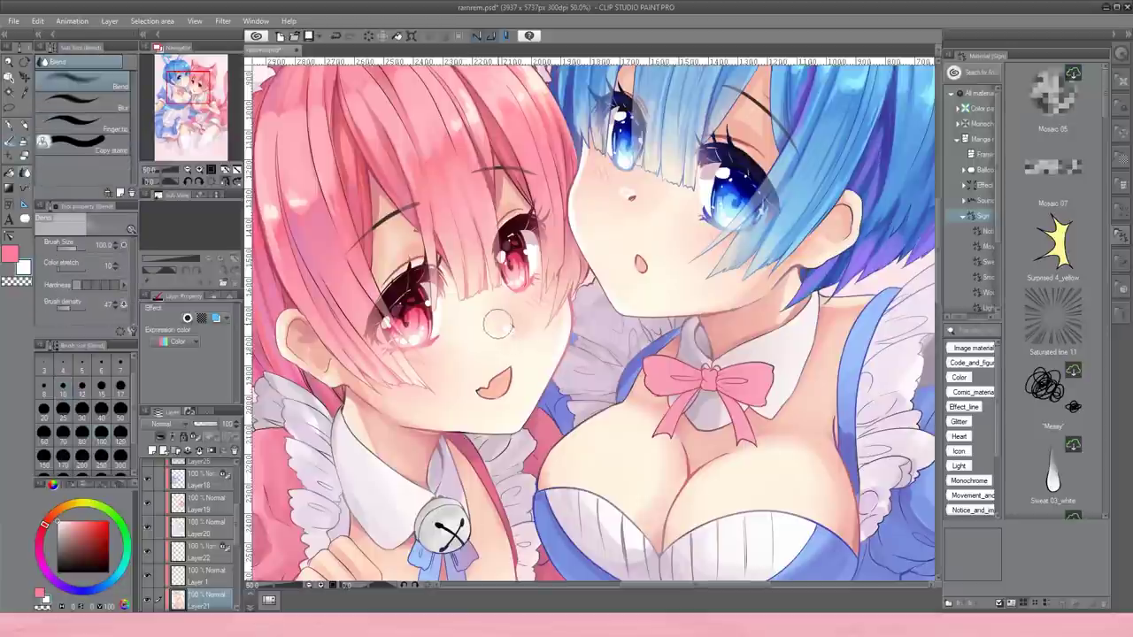
{"action": "left_click", "coordinate": [92, 109]}
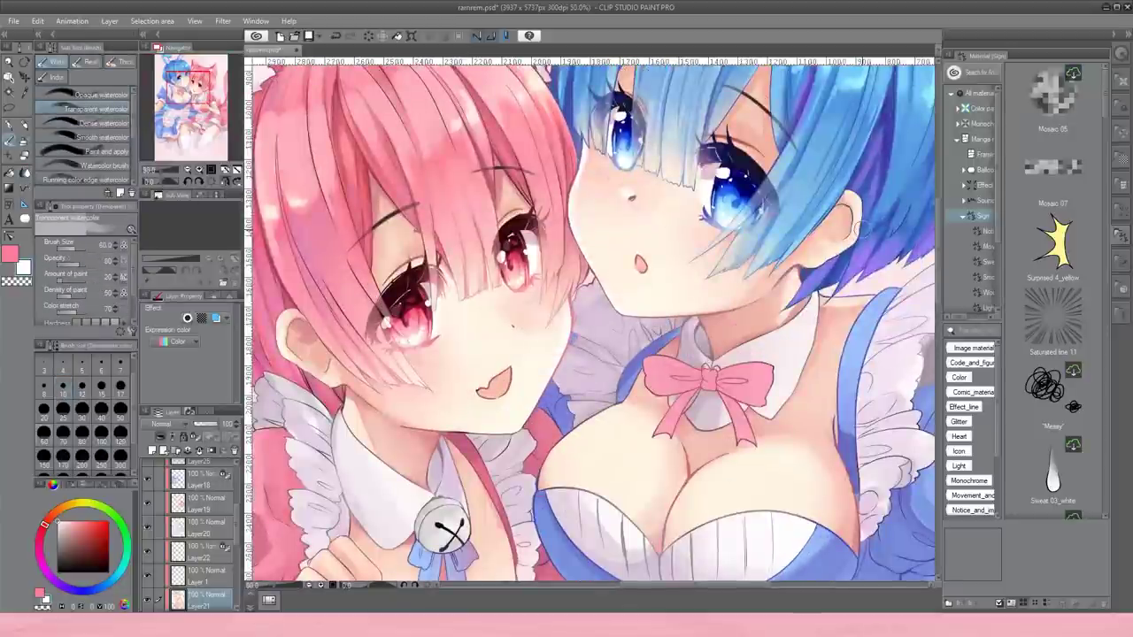
{"action": "left_click", "coordinate": [93, 123]}
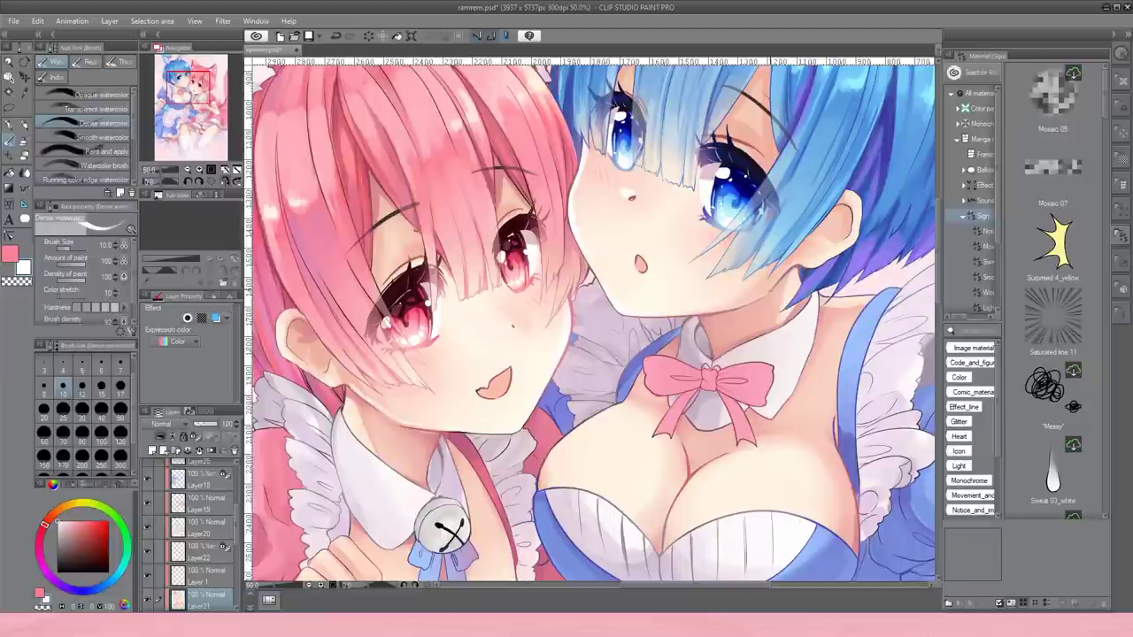
Shade both noses in dusky pink with Transparent watercolor at size 20 and soften the edges with the Blend tool at size 100.
{"action": "left_click", "coordinate": [708, 376], "text": "alt"}
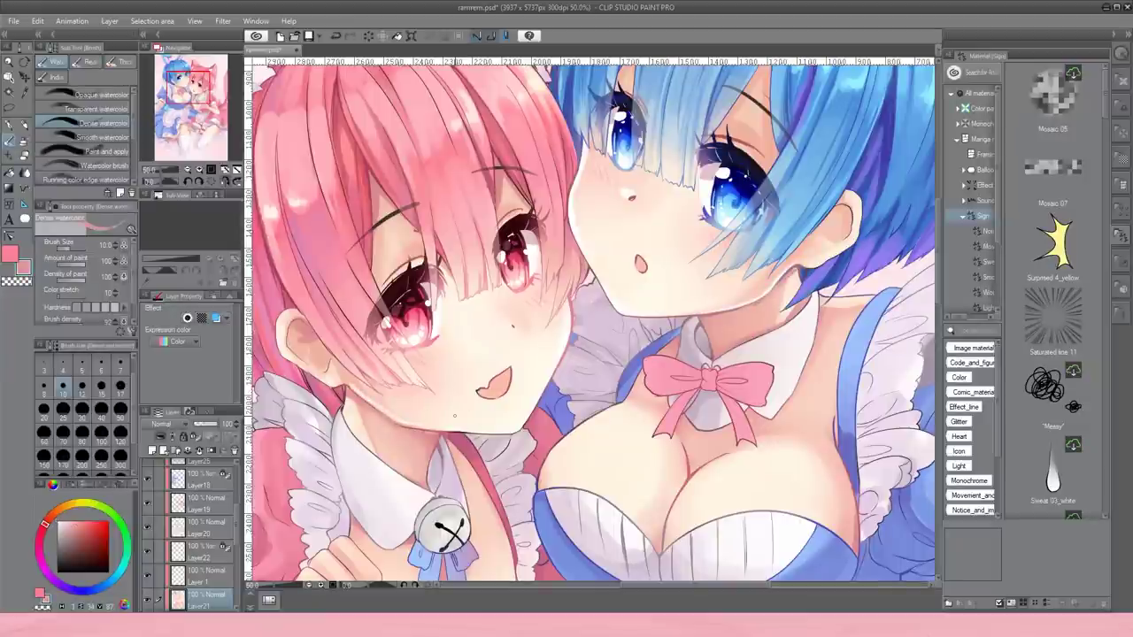
{"action": "key", "text": "b"}
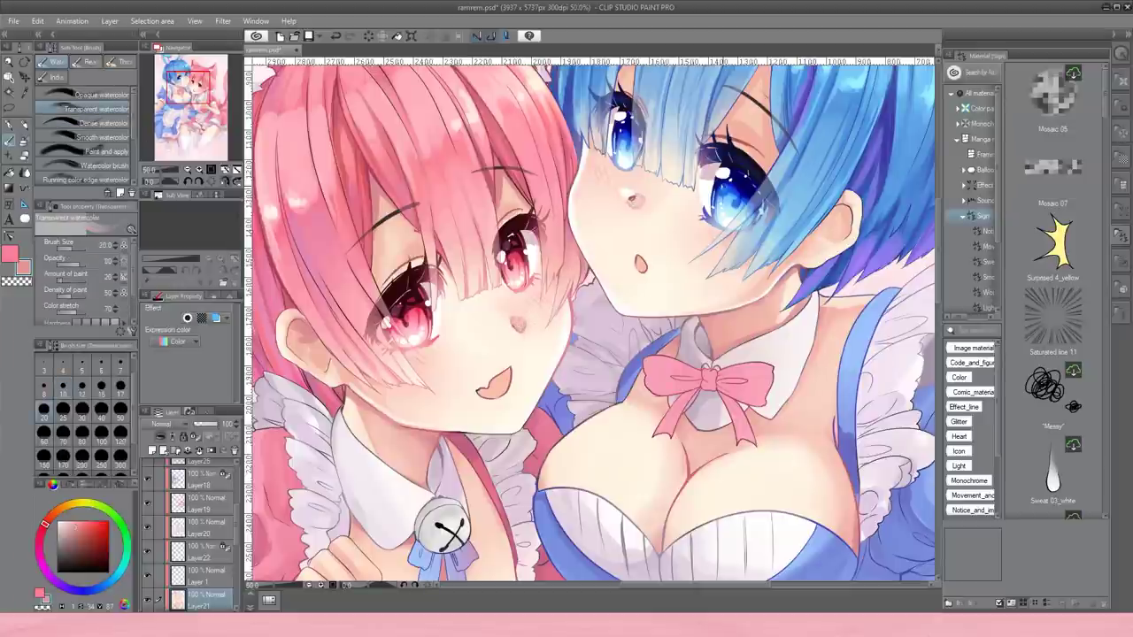
{"action": "key", "text": "ctrl+0"}
{"action": "left_click", "coordinate": [198, 170]}
{"action": "left_click", "coordinate": [200, 172]}
{"action": "key", "text": "j"}
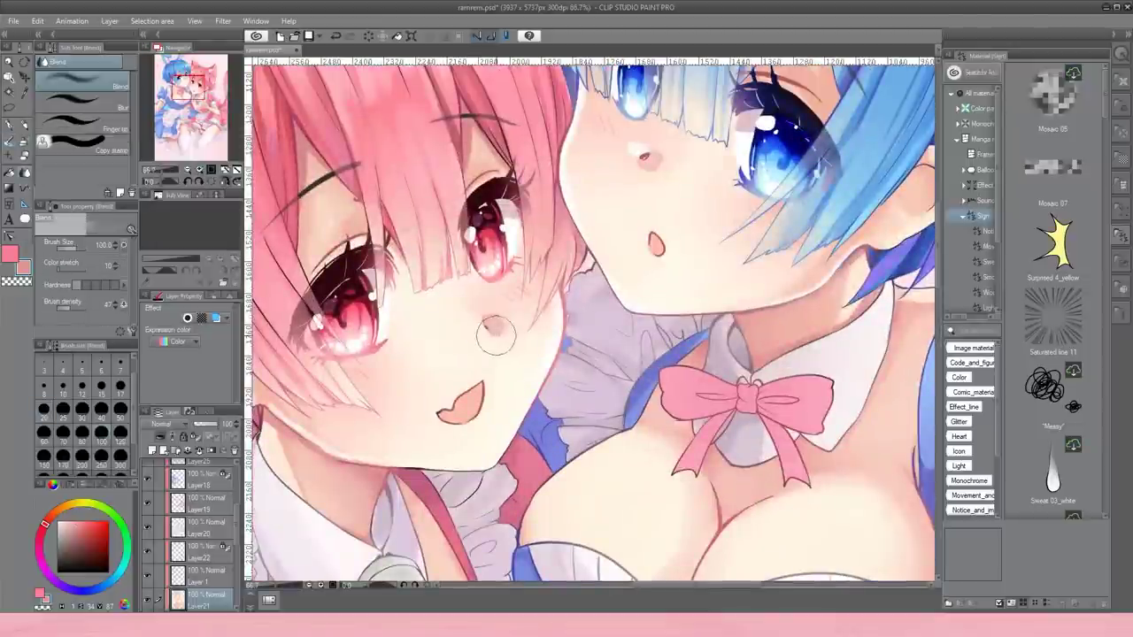
Draw fine dusky-pink shadows around the pink-haired girl's eyelids and bangs with Dense watercolor at size 10.
{"action": "key", "text": "b"}
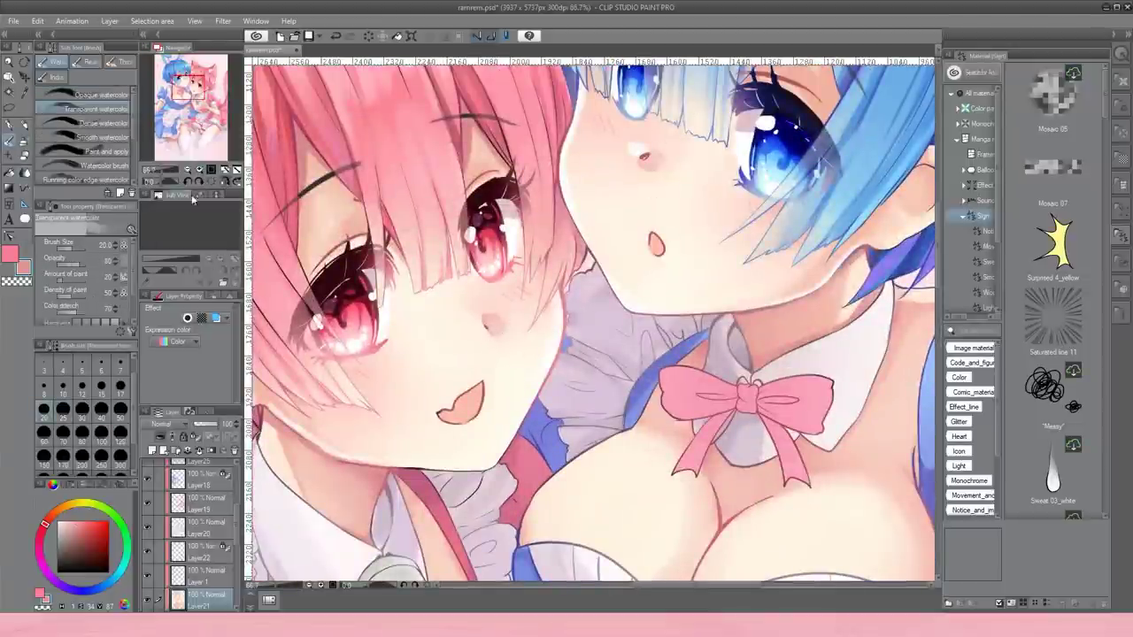
{"action": "left_click", "coordinate": [500, 171], "text": "alt"}
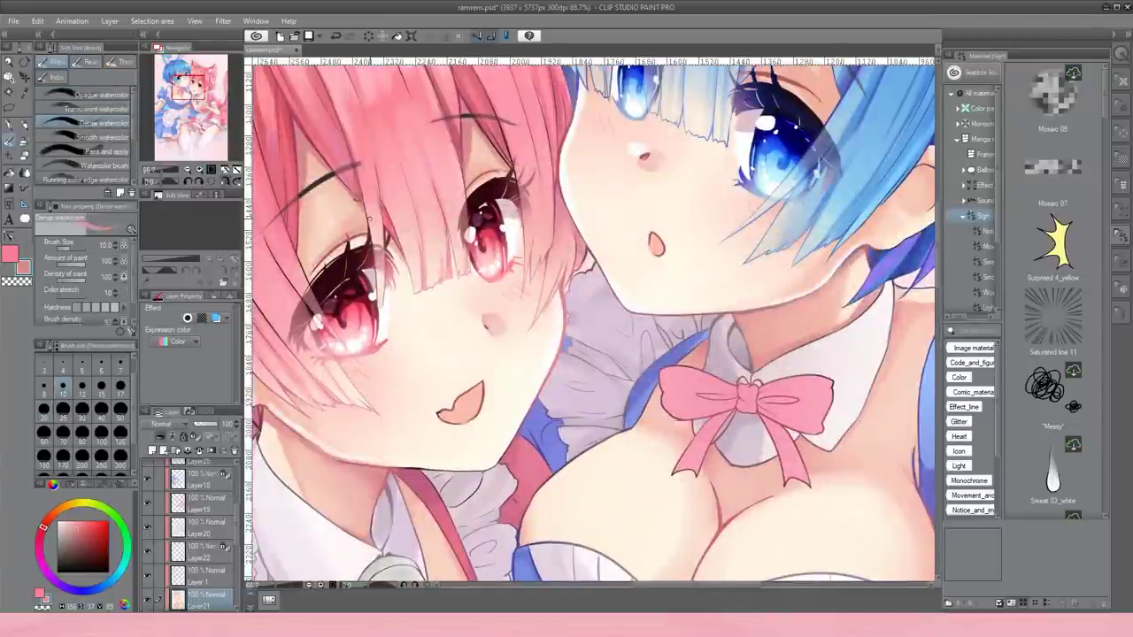
{"action": "left_click_drag", "start_coordinate": [416, 281], "coordinate": [469, 166]}
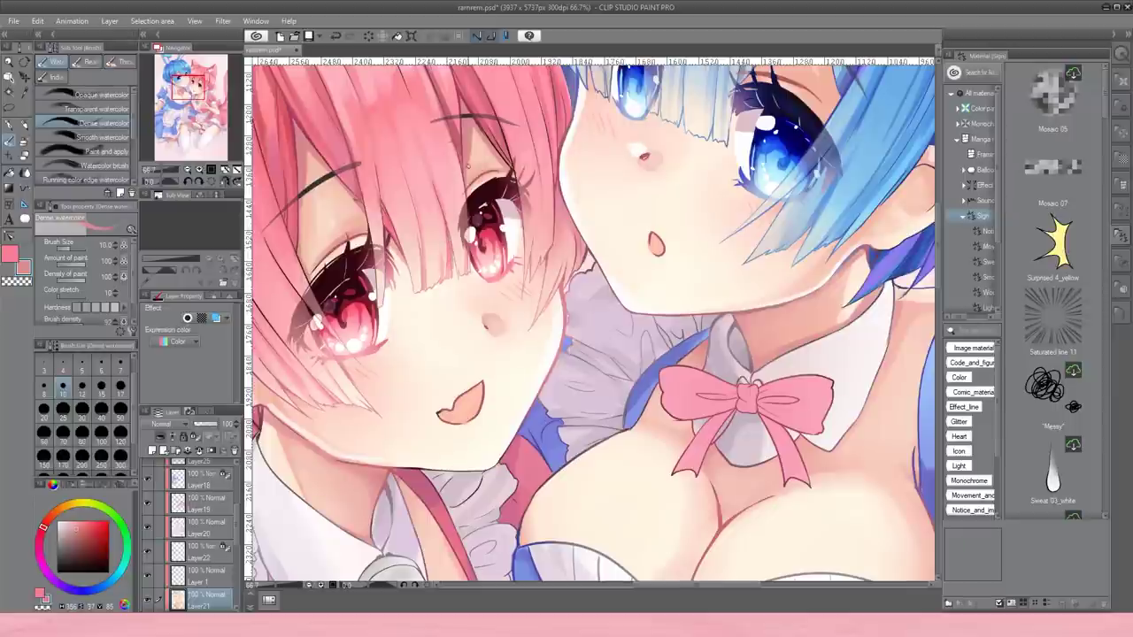
Shade the inside of the pink-haired girl's human ear with Dense watercolor at size 10 and soften it with Transparent watercolor.
{"action": "scroll", "coordinate": [397, 353], "scroll_direction": "up", "scroll_amount": 2}
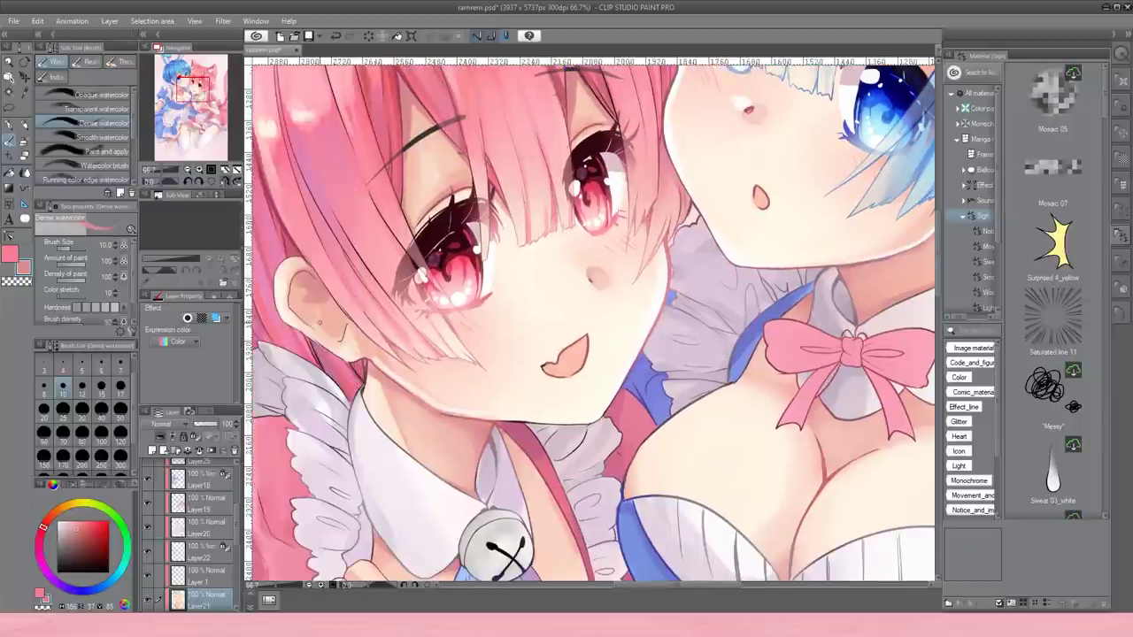
{"action": "left_click_drag", "start_coordinate": [331, 314], "coordinate": [301, 297]}
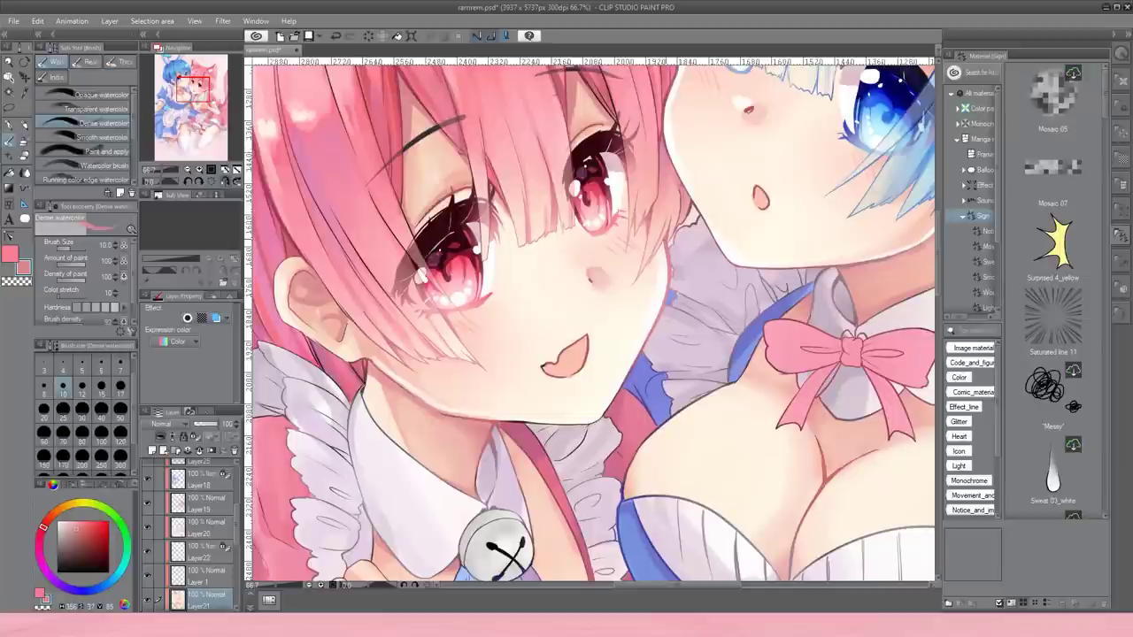
{"action": "left_click", "coordinate": [93, 109]}
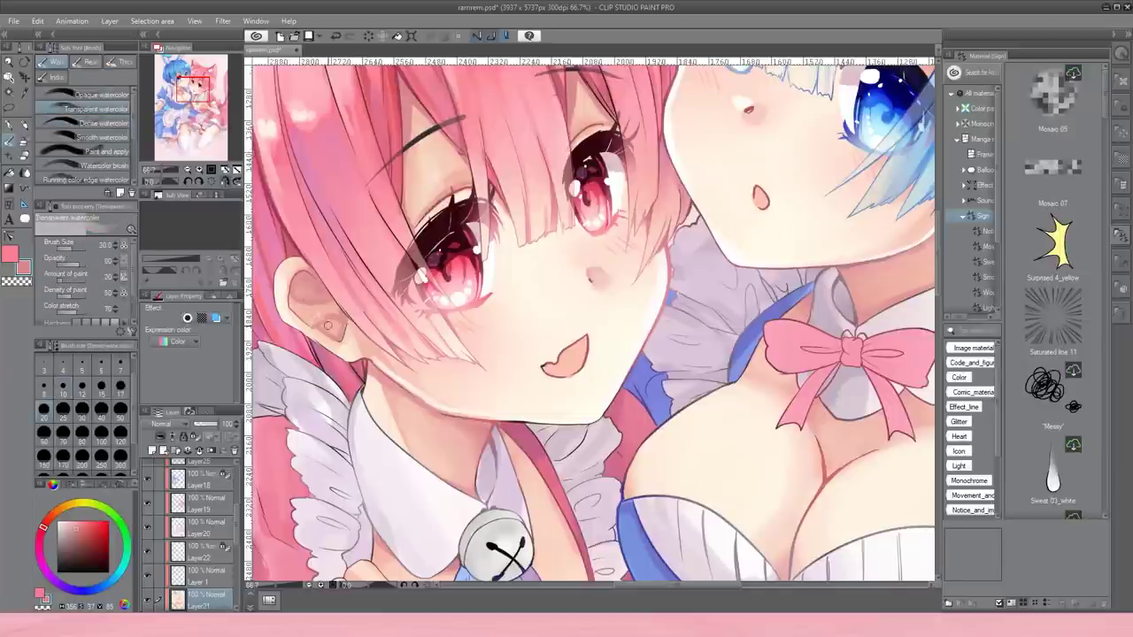
{"action": "key", "text": "ctrl+minus"}
{"action": "key", "text": "ctrl+minus"}
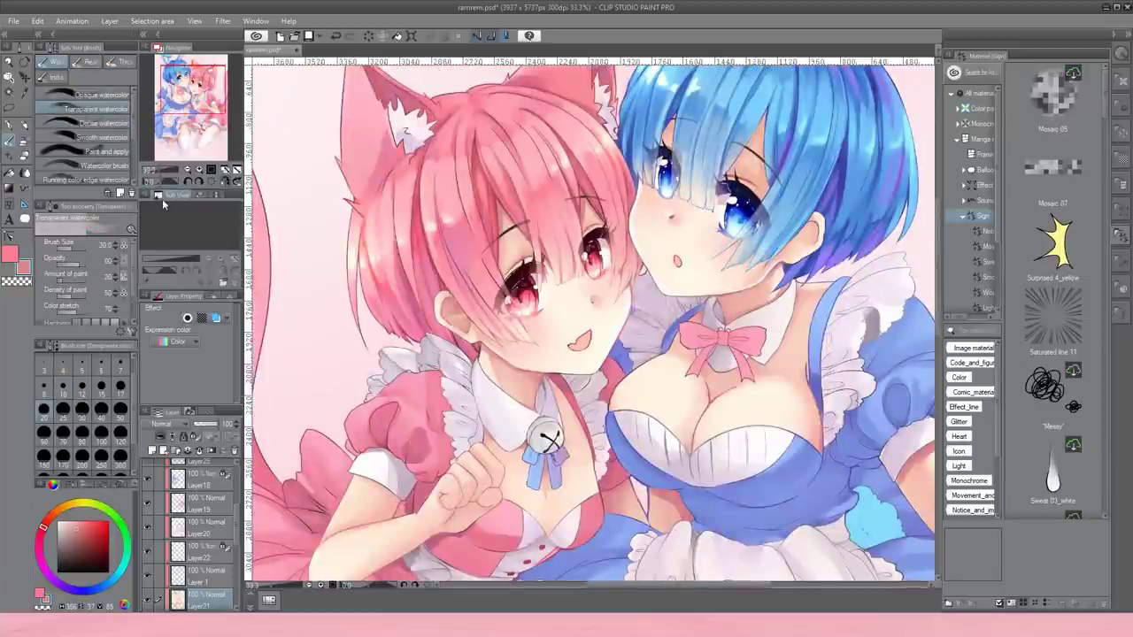
Flip the view back and paint dusky-pink shadows around the blue-haired girl's eyes and bangs with Dense watercolor at size 10, softening them with Transparent watercolor.
{"action": "key", "text": "h"}
{"action": "key", "text": "bracketleft"}
{"action": "key", "text": "bracketleft"}
{"action": "key", "text": "ctrl+plus"}
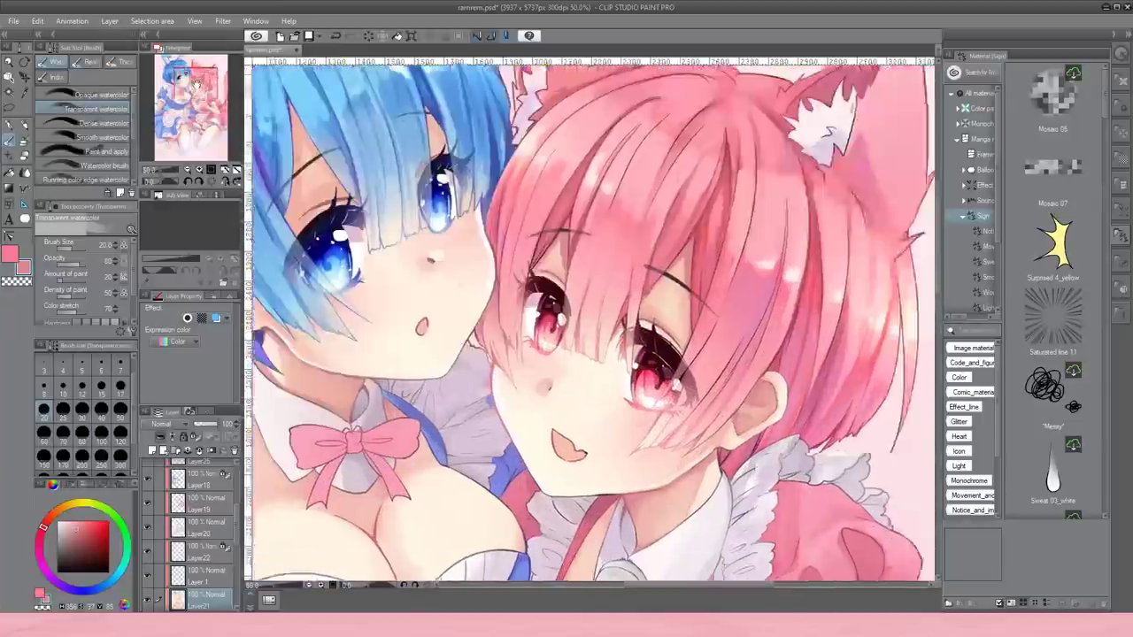
{"action": "left_click", "coordinate": [93, 123]}
{"action": "left_click_drag", "start_coordinate": [432, 251], "coordinate": [379, 281]}
{"action": "left_click_drag", "start_coordinate": [389, 186], "coordinate": [434, 252]}
{"action": "left_click_drag", "start_coordinate": [536, 163], "coordinate": [509, 213]}
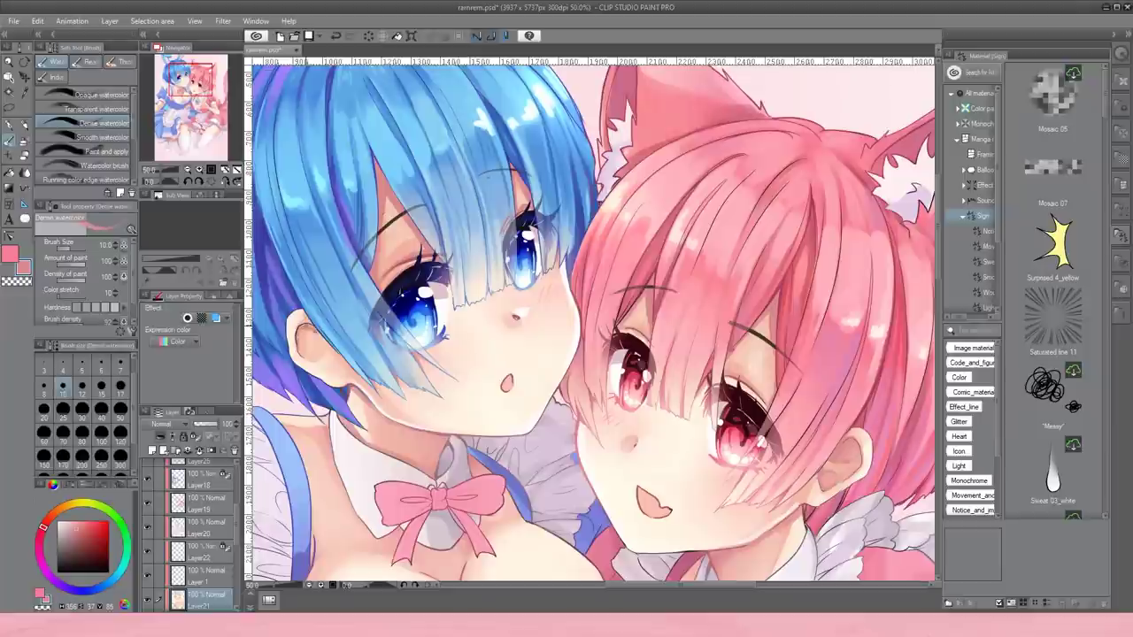
{"action": "left_click", "coordinate": [95, 110]}
{"action": "key", "text": "ctrl+minus"}
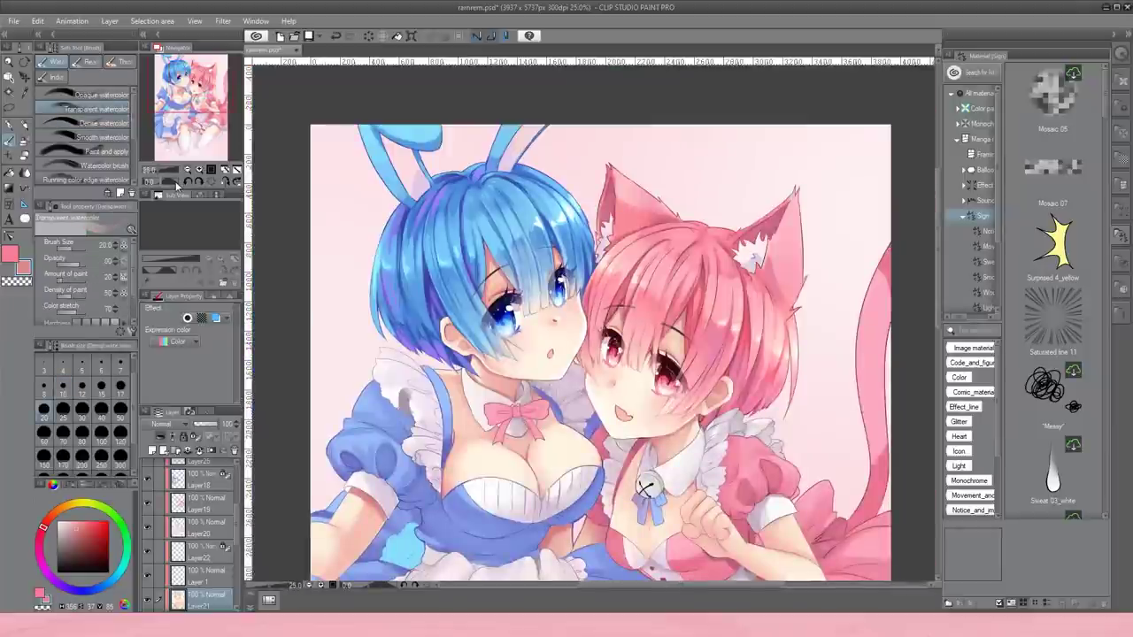
{"action": "left_click", "coordinate": [176, 184]}
Touch up the skin shading on the pink-haired girl's chest with Dense watercolor.
{"action": "left_click_drag", "start_coordinate": [175, 146], "coordinate": [174, 104]}
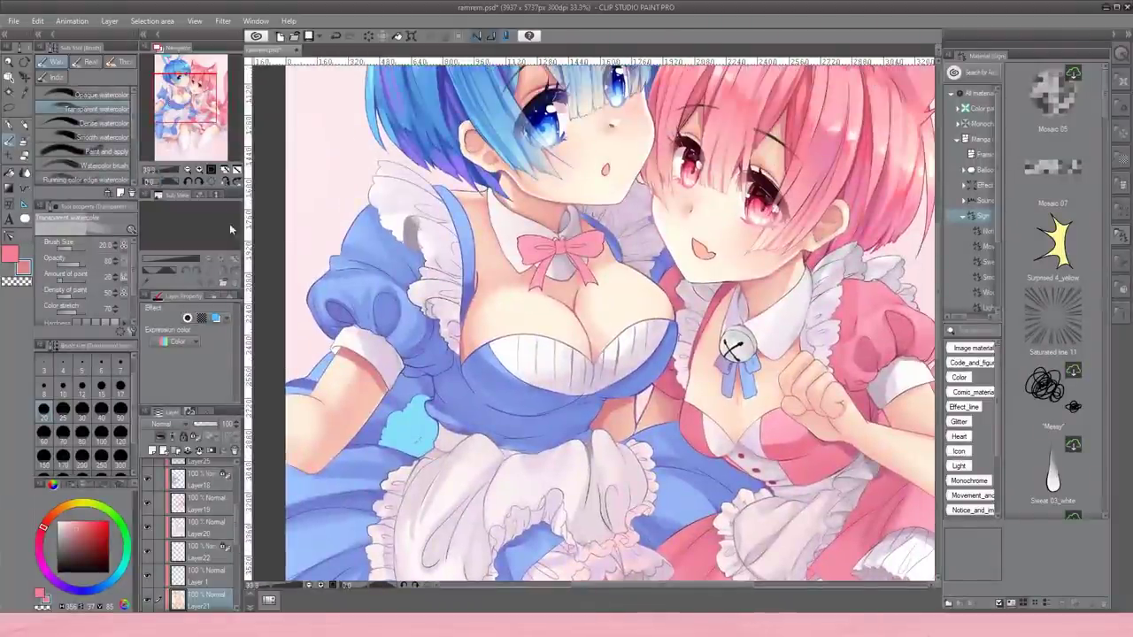
{"action": "key", "text": "ctrl+plus"}
{"action": "left_click", "coordinate": [88, 123]}
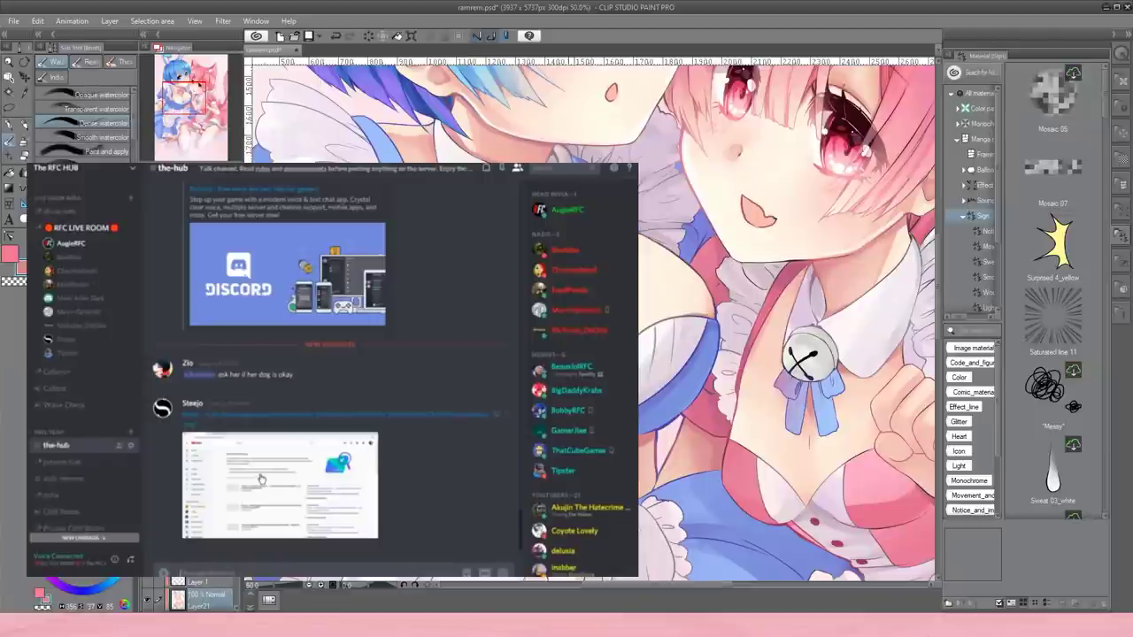
Enlarge the latest image posted in the Discord channel.
{"action": "left_click", "coordinate": [285, 471]}
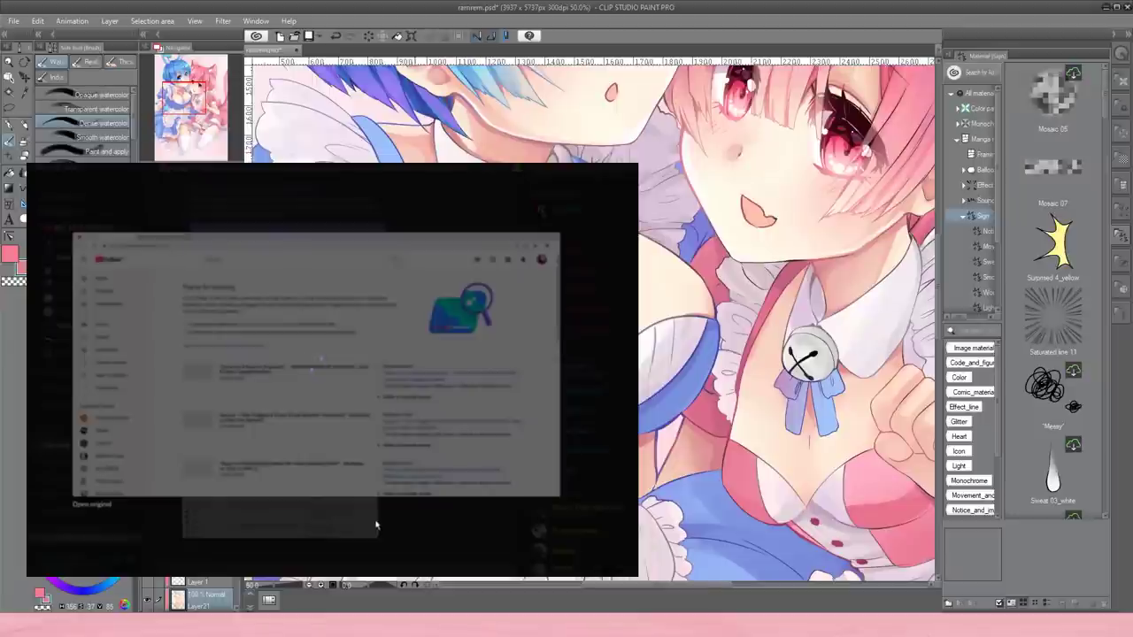
Dismiss and reopen the enlarged image in the Discord channel, and check the whole artwork in mirrored view.
{"action": "left_click", "coordinate": [278, 519]}
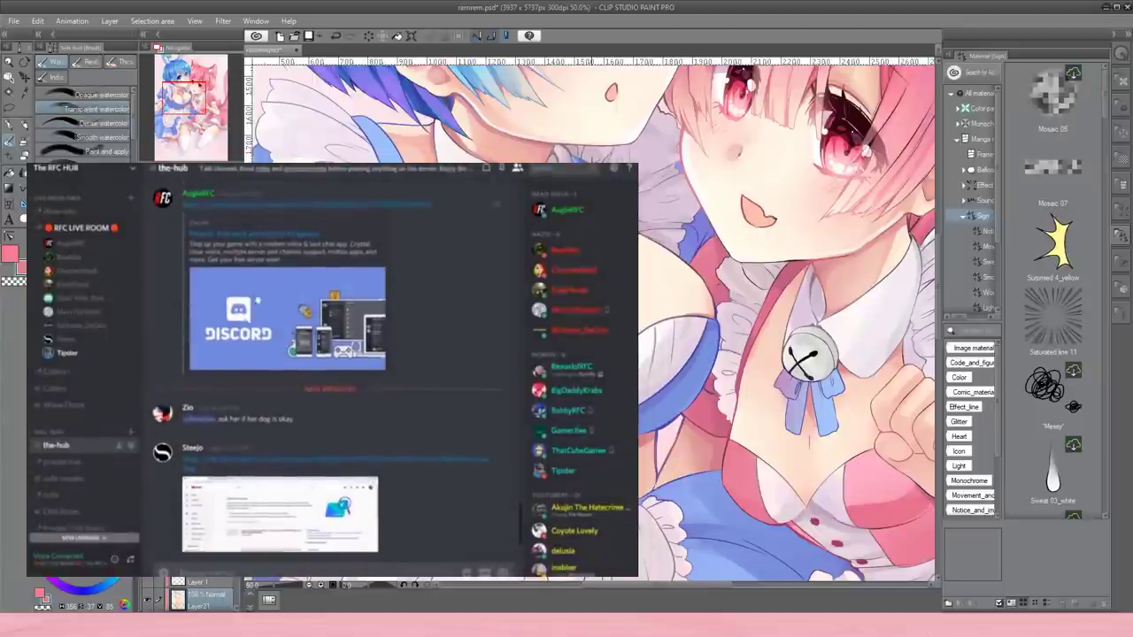
{"action": "left_click", "coordinate": [285, 503]}
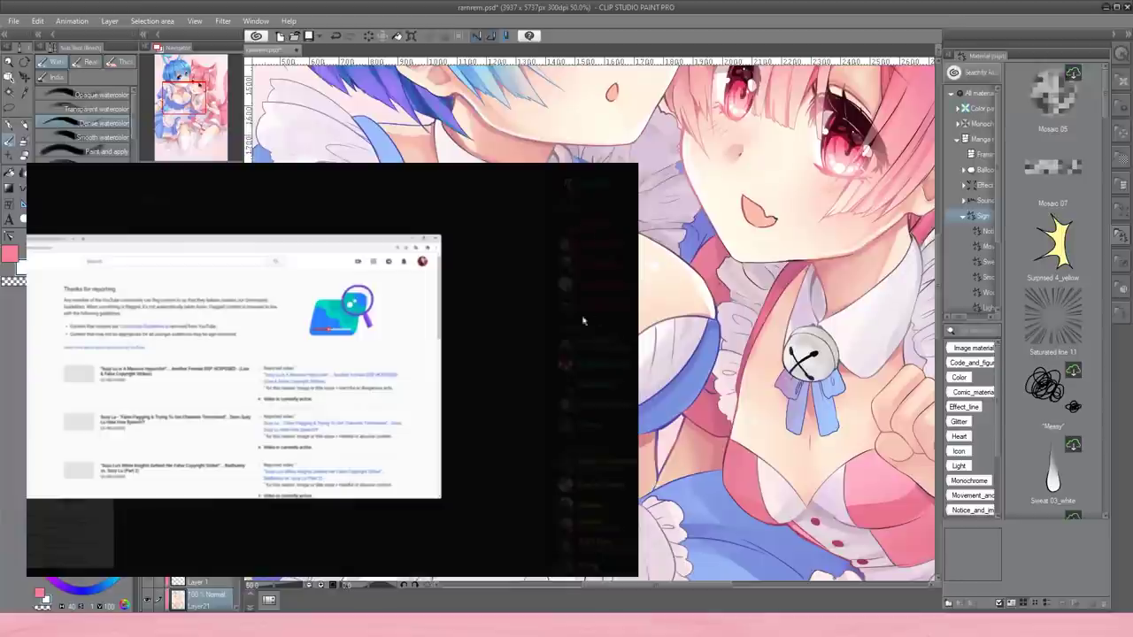
{"action": "scroll", "coordinate": [596, 320], "scroll_direction": "down", "scroll_amount": 4}
{"action": "key", "text": "h"}
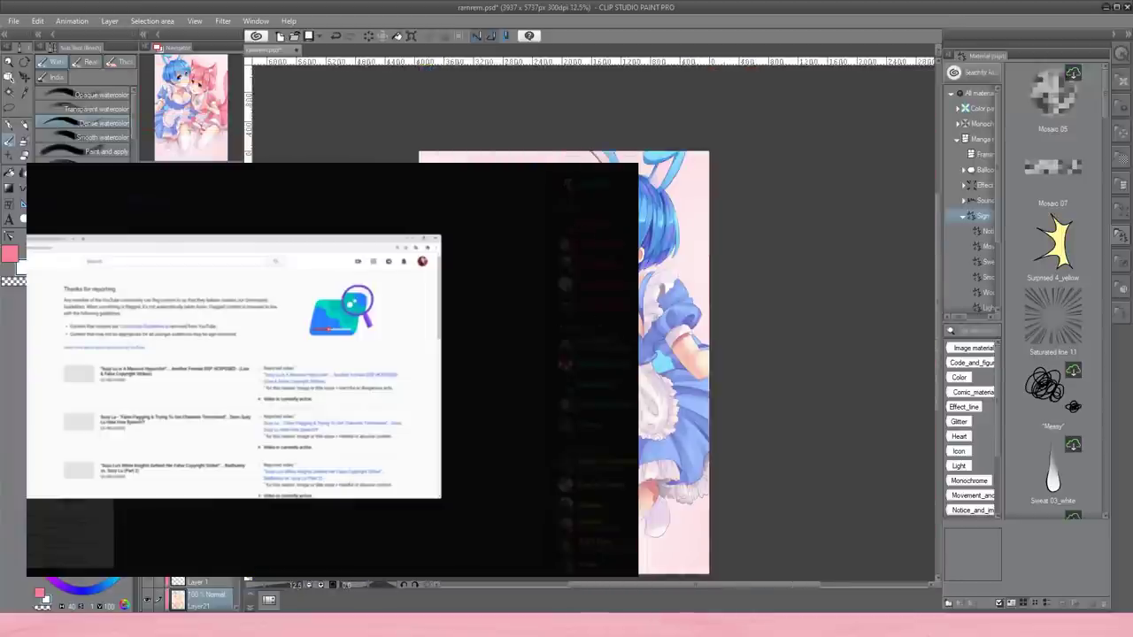
{"action": "key", "text": "ctrl+0"}
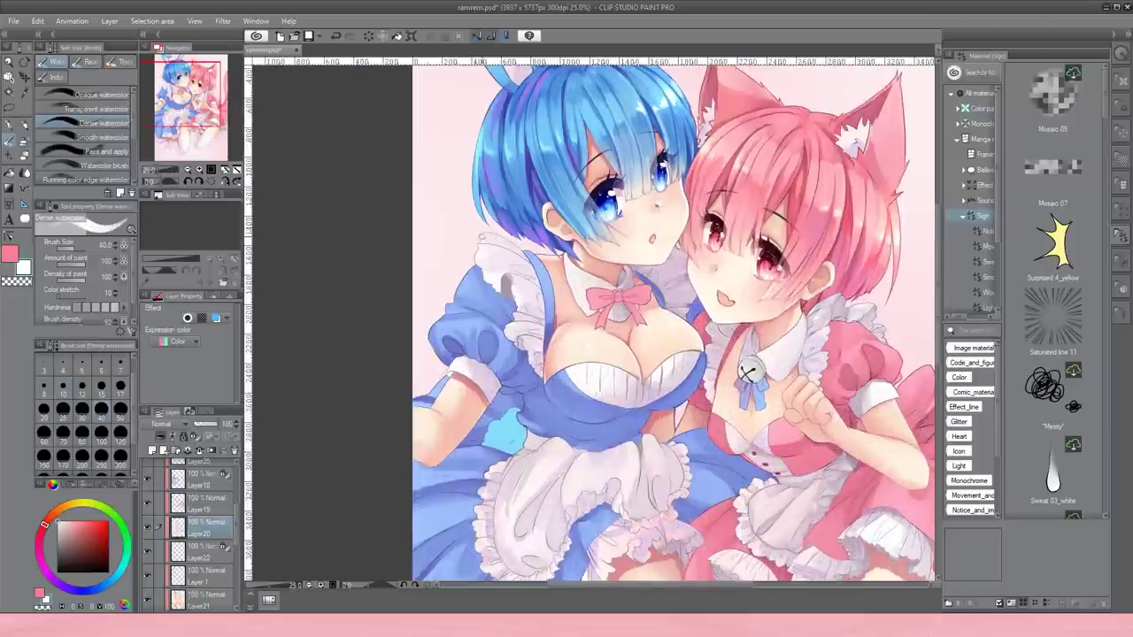
Touch up the white frills and aprons of both dresses on Layer20 with Dense watercolor at sizes 40 and 100.
{"action": "mouse_move", "coordinate": [483, 238]}
{"action": "left_mouse_down"}
{"action": "mouse_move", "coordinate": [501, 253]}
{"action": "mouse_move", "coordinate": [487, 266]}
{"action": "left_mouse_up"}
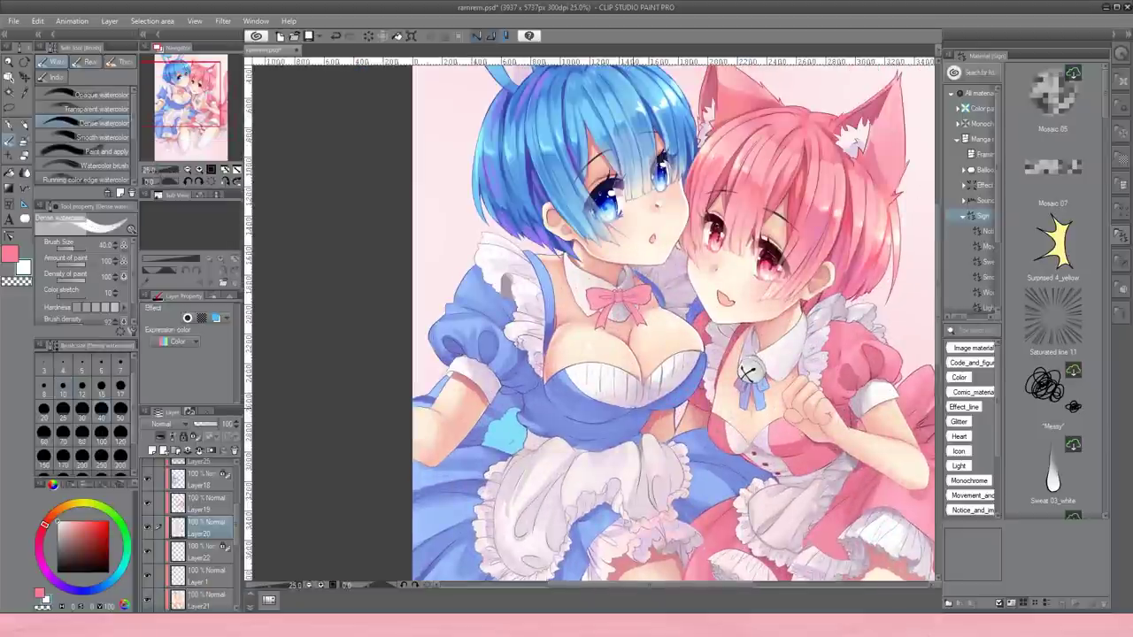
{"action": "left_click_drag", "start_coordinate": [560, 449], "coordinate": [417, 418]}
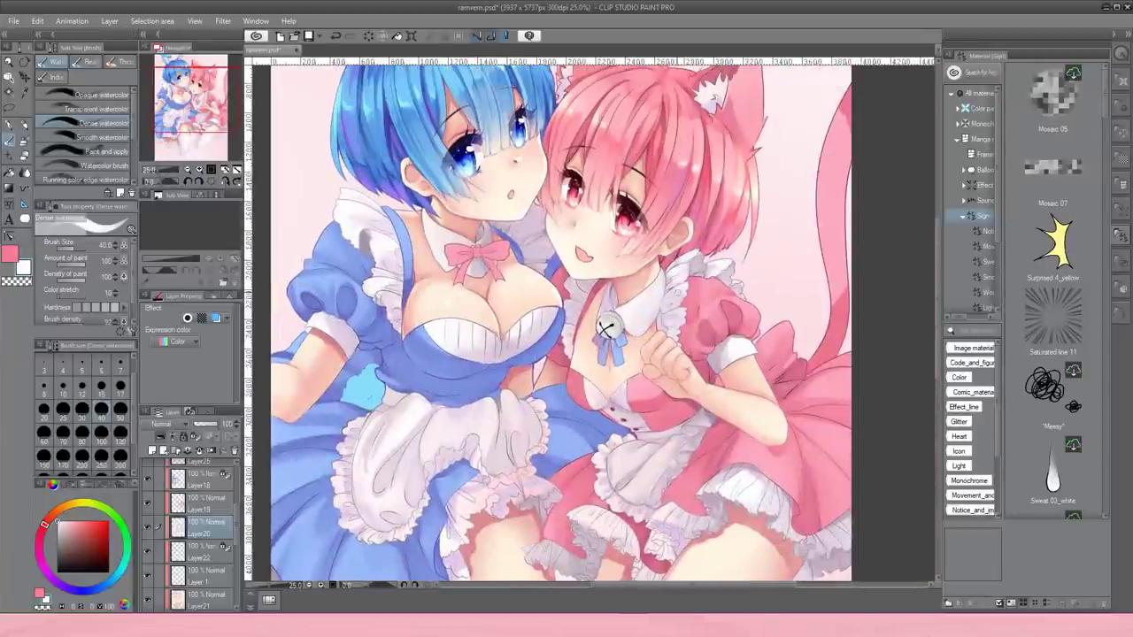
{"action": "left_click_drag", "start_coordinate": [804, 442], "coordinate": [764, 363]}
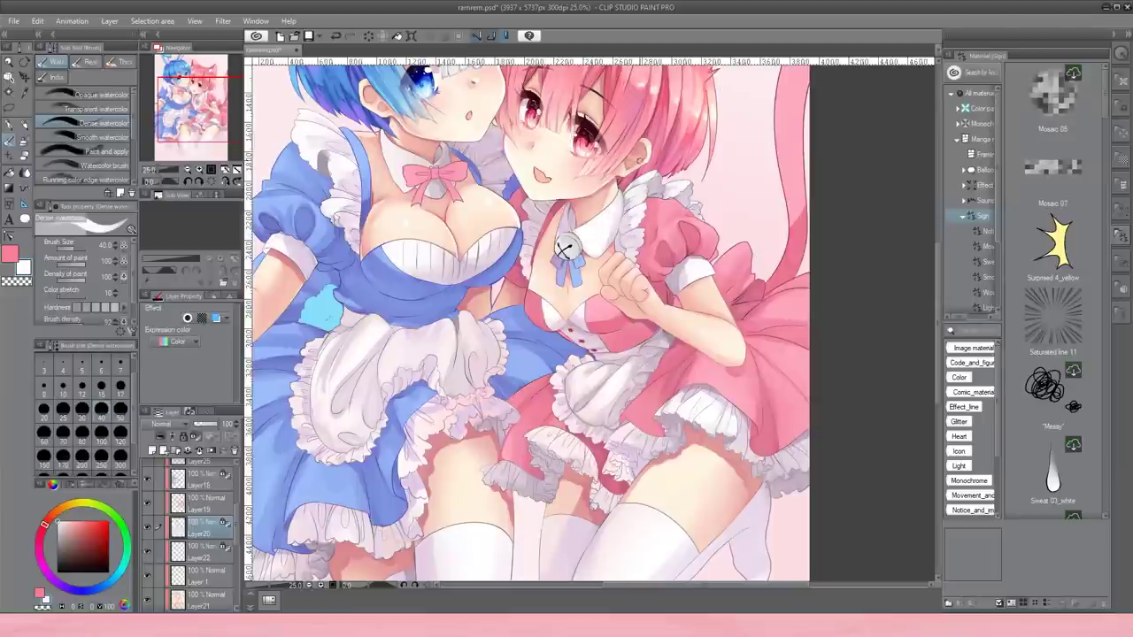
{"action": "key", "text": "ctrl+minus"}
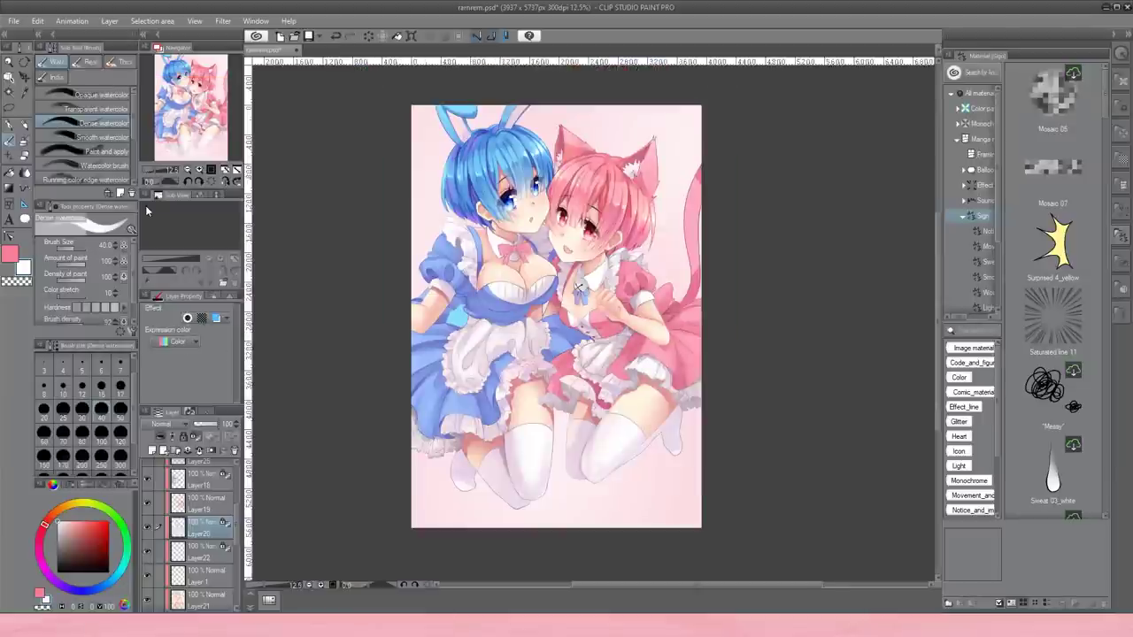
{"action": "key", "text": "ctrl+plus"}
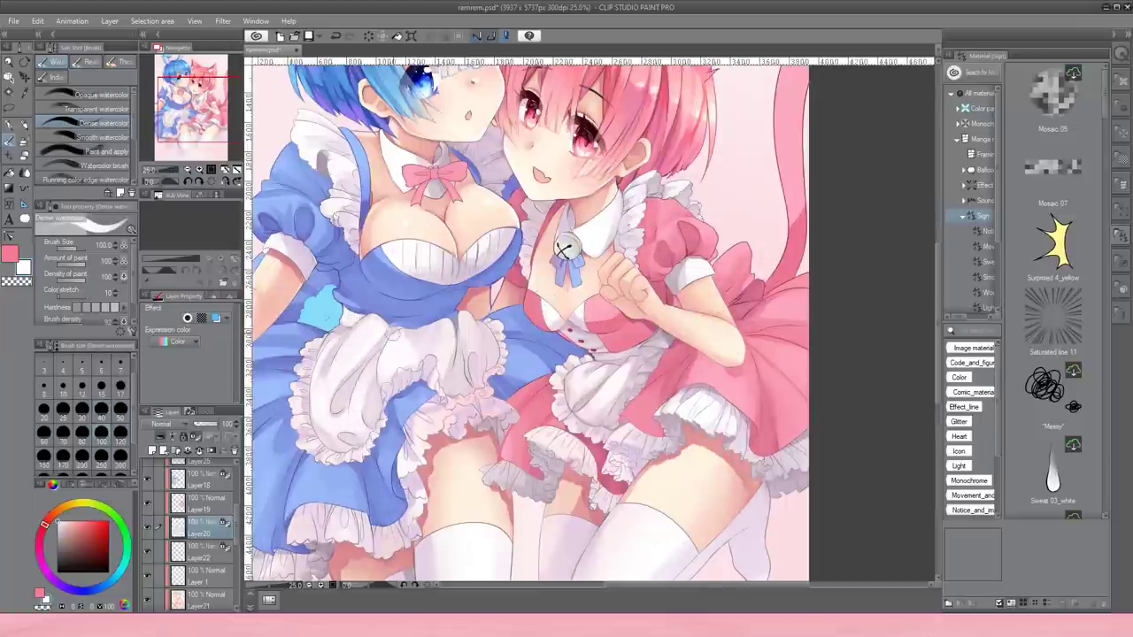
{"action": "key", "text": "ctrl+minus"}
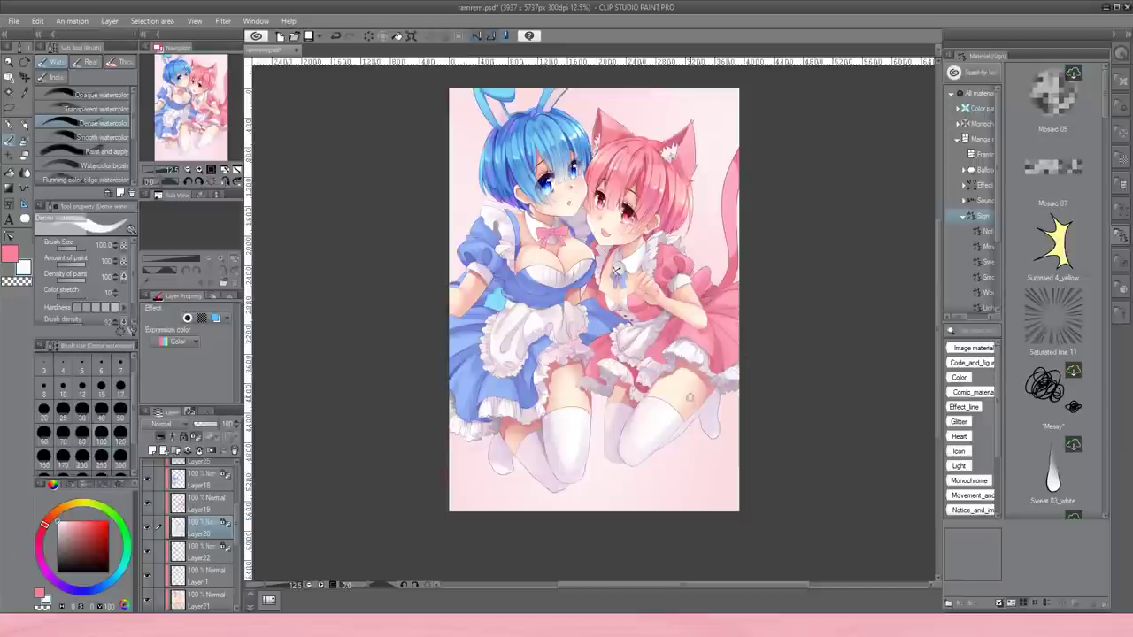
Paint lighter blue tones over the sleeves and skirt of the blue dress on Layer18 with Dense watercolor at size 100.
{"action": "left_click", "coordinate": [193, 485]}
{"action": "scroll", "coordinate": [486, 341], "scroll_direction": "up", "scroll_amount": 2}
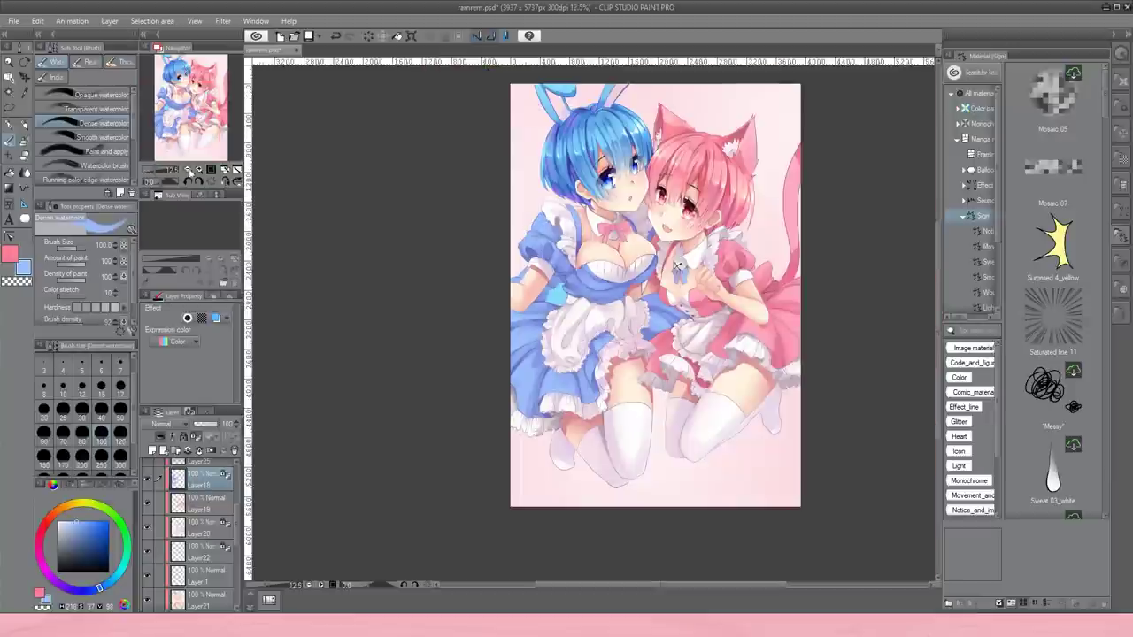
{"action": "left_click", "coordinate": [199, 169]}
{"action": "key", "text": "ctrl+plus"}
{"action": "key", "text": "ctrl+plus"}
{"action": "key", "text": "ctrl+plus"}
{"action": "key", "text": "ctrl+plus"}
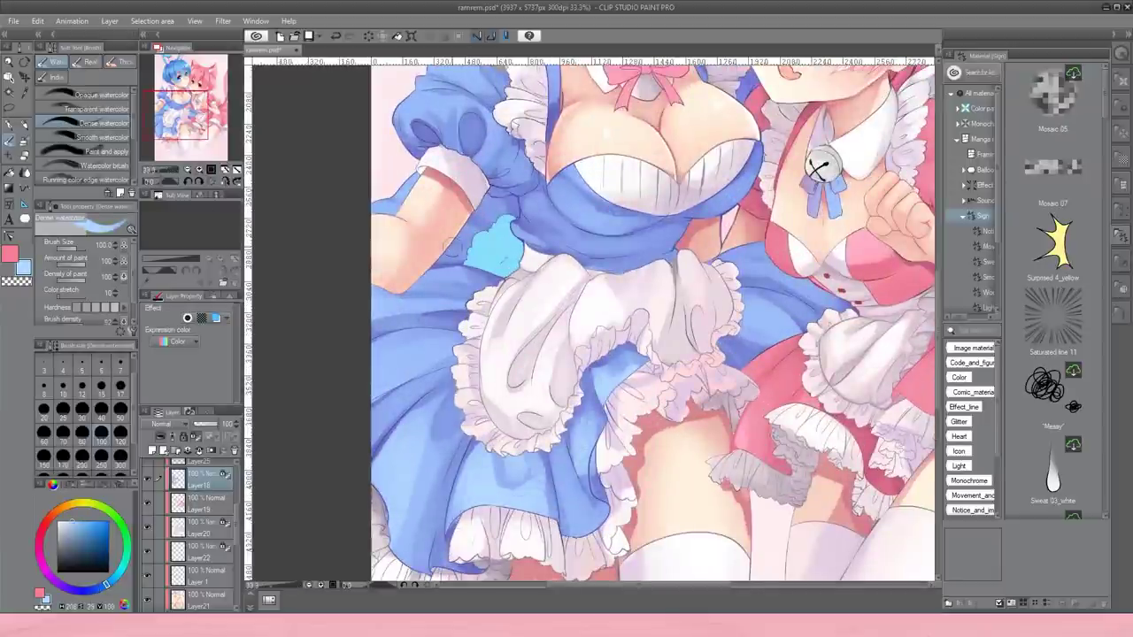
{"action": "left_click_drag", "start_coordinate": [422, 106], "coordinate": [494, 192]}
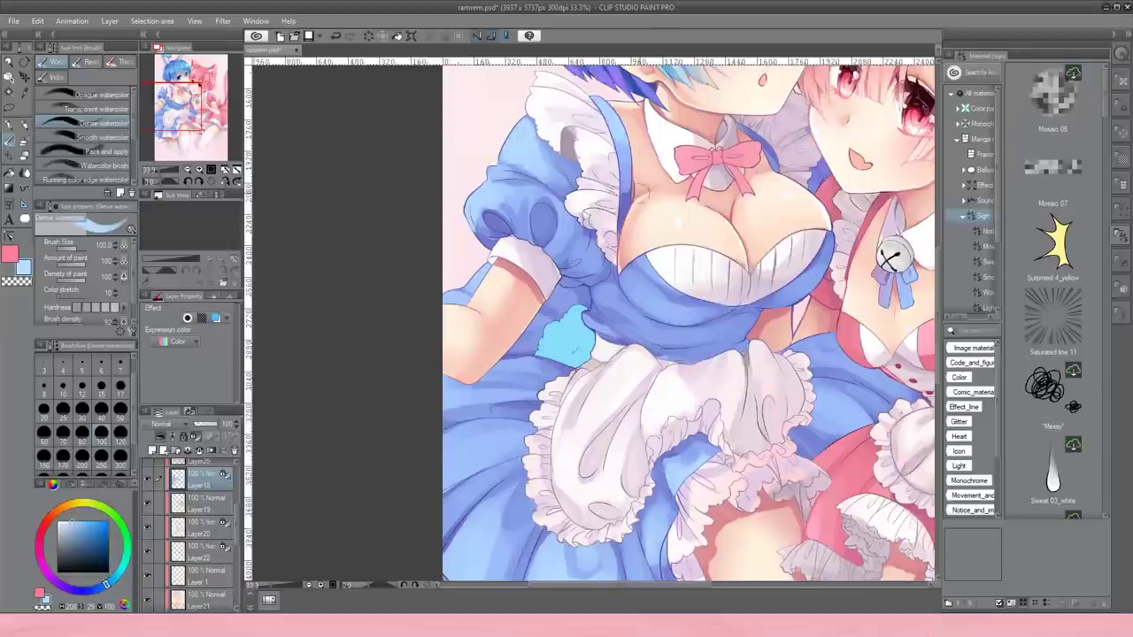
{"action": "key", "text": "ctrl+minus"}
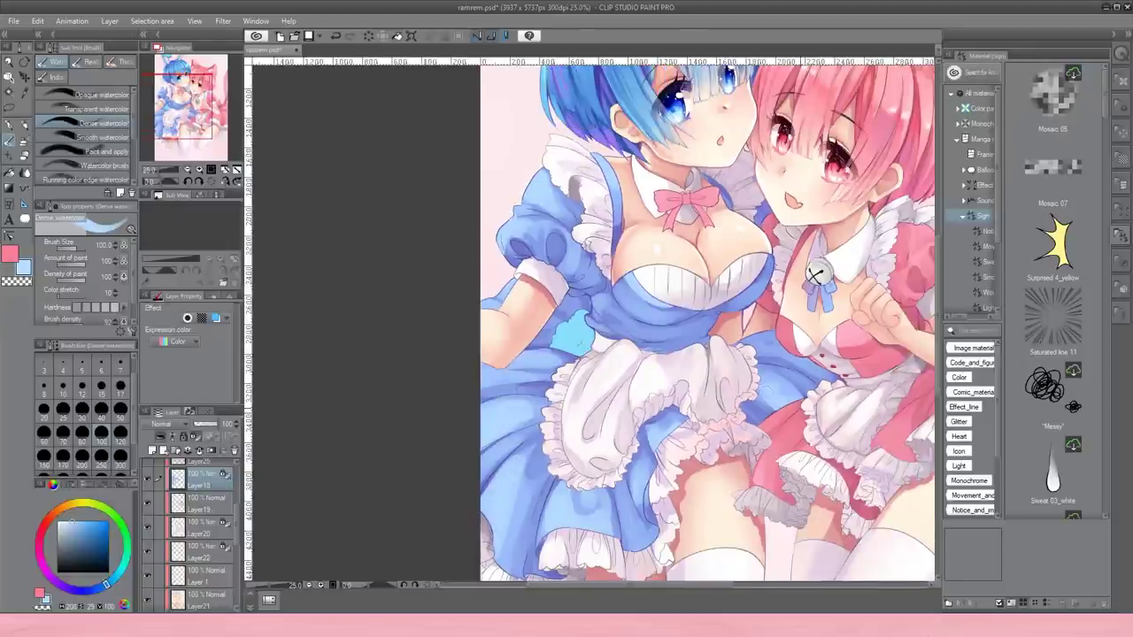
Tint the folds of the blue dress's bodice, sleeve and skirt purple with Dense watercolor at size 100.
{"action": "mouse_move", "coordinate": [190, 170]}
{"action": "left_mouse_down"}
{"action": "mouse_move", "coordinate": [159, 169]}
{"action": "mouse_move", "coordinate": [177, 169]}
{"action": "left_mouse_up"}
{"action": "left_click", "coordinate": [53, 580]}
{"action": "mouse_move", "coordinate": [586, 375]}
{"action": "left_mouse_down"}
{"action": "mouse_move", "coordinate": [753, 310]}
{"action": "mouse_move", "coordinate": [619, 226]}
{"action": "left_mouse_up"}
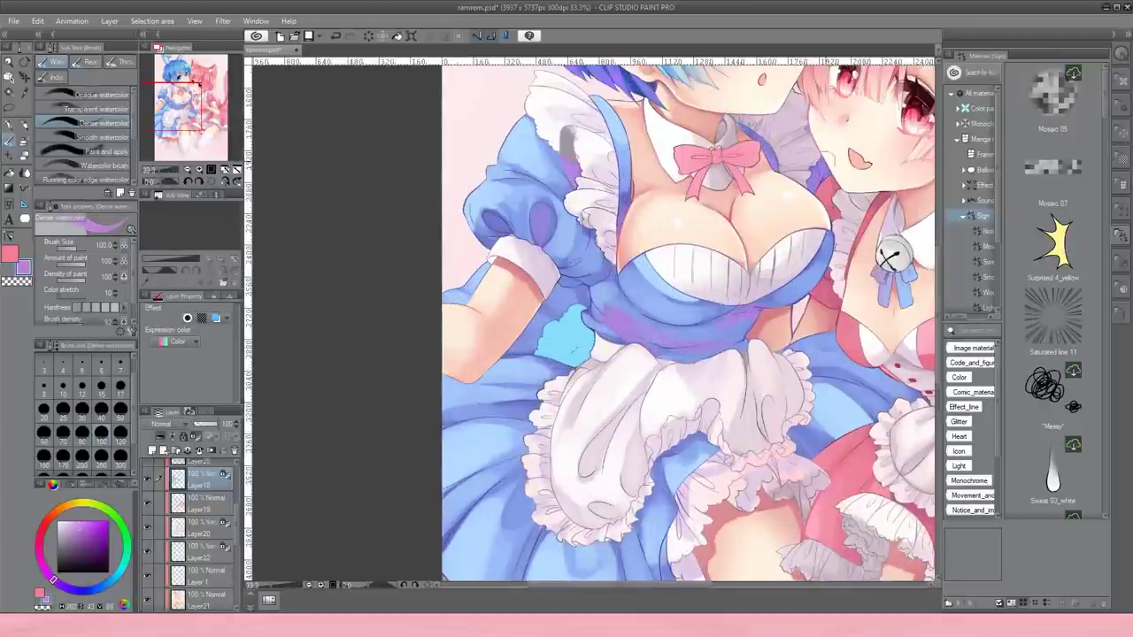
{"action": "left_click", "coordinate": [190, 174]}
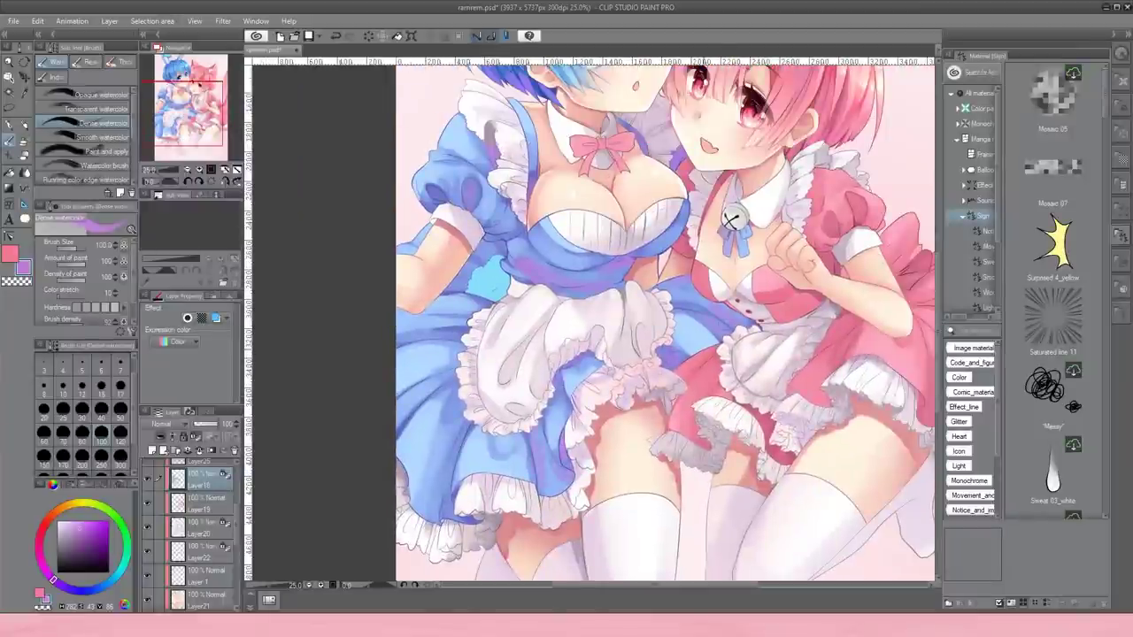
Add pale mint highlights to the blue dress with Dense watercolor at size 100.
{"action": "left_click", "coordinate": [731, 219], "text": "alt"}
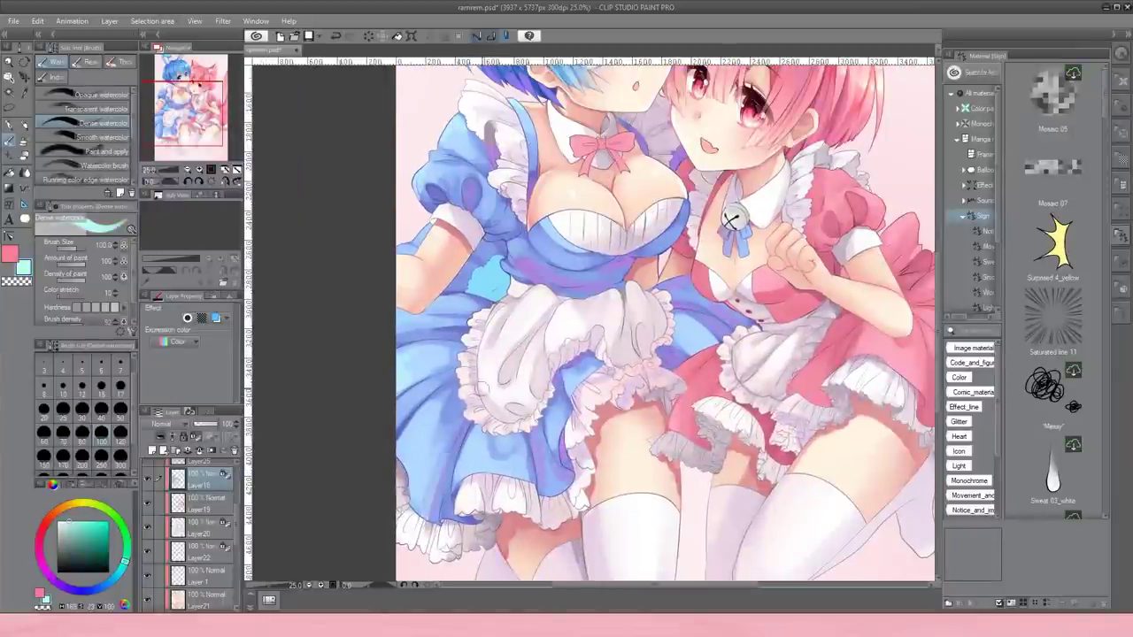
{"action": "key", "text": "ctrl+minus"}
{"action": "scroll", "coordinate": [634, 295], "scroll_direction": "up", "scroll_amount": 2}
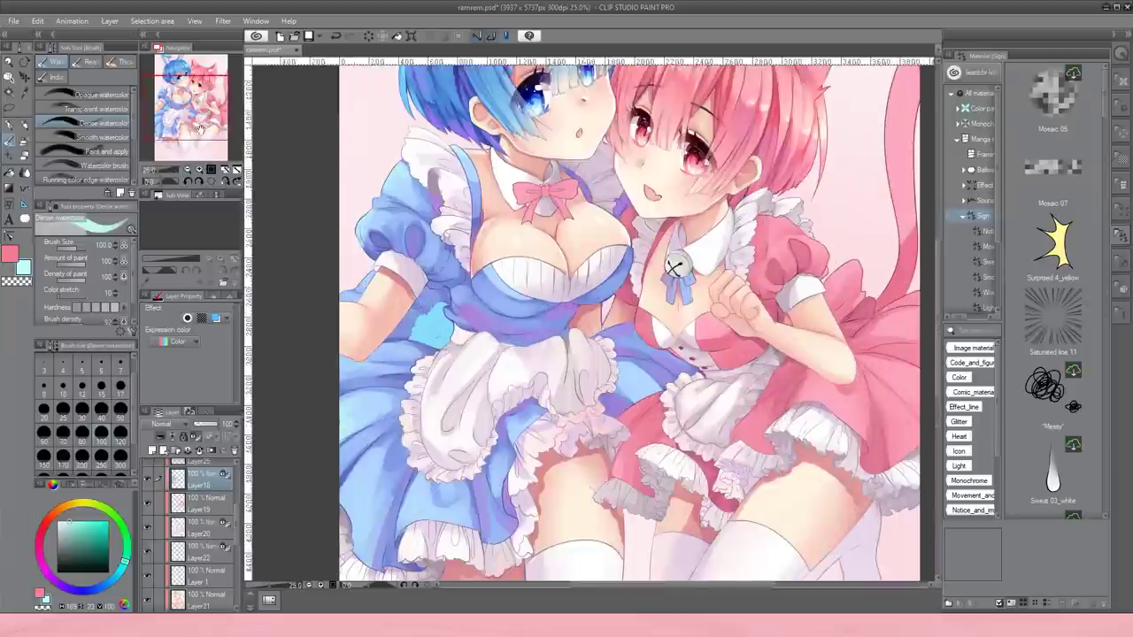
Paint light-pink tones over the bodice and skirt of the pink dress on Layer19 with Dense watercolor.
{"action": "left_click", "coordinate": [613, 262], "text": "ctrl+shift"}
{"action": "left_click", "coordinate": [776, 402], "text": "alt"}
{"action": "mouse_move", "coordinate": [752, 380]}
{"action": "left_mouse_down"}
{"action": "mouse_move", "coordinate": [692, 425]}
{"action": "mouse_move", "coordinate": [829, 400]}
{"action": "left_mouse_up"}
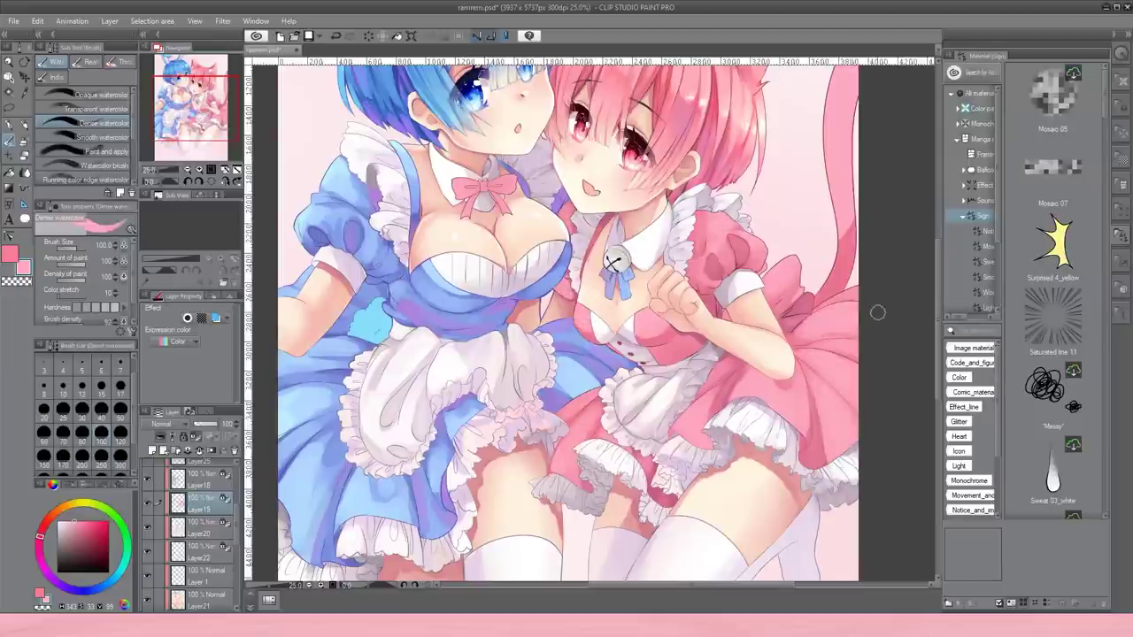
{"action": "left_click", "coordinate": [762, 306], "text": "alt"}
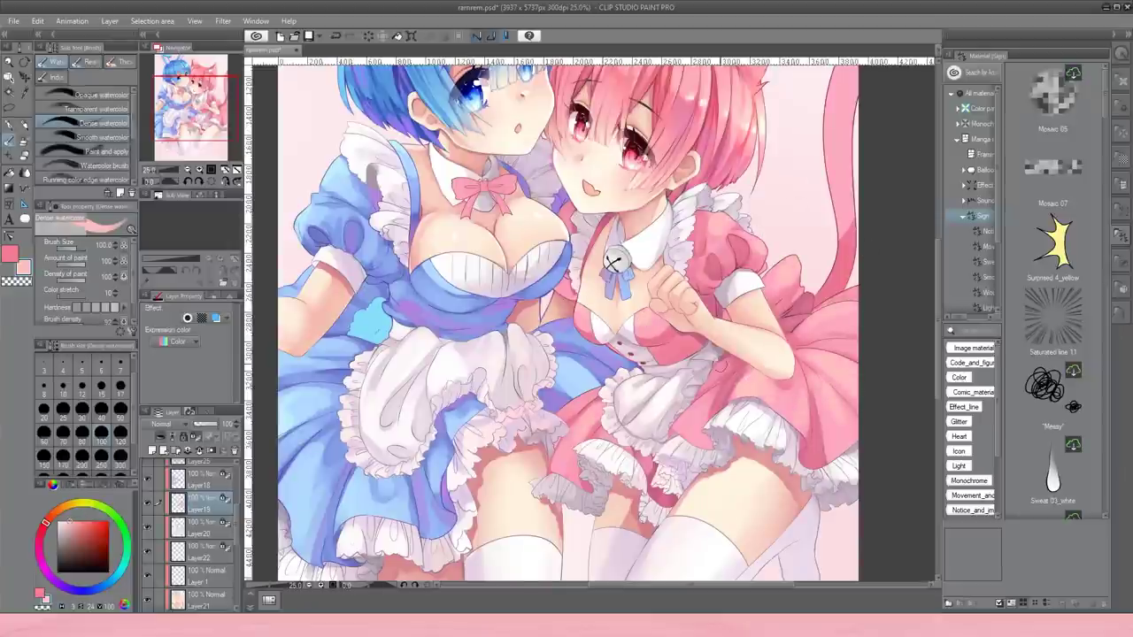
Work violet and deeper rose accents into the shadow folds of the pink dress with Dense watercolor at size 100.
{"action": "left_click", "coordinate": [200, 183]}
{"action": "left_click", "coordinate": [229, 162]}
{"action": "left_click", "coordinate": [744, 360], "text": "alt"}
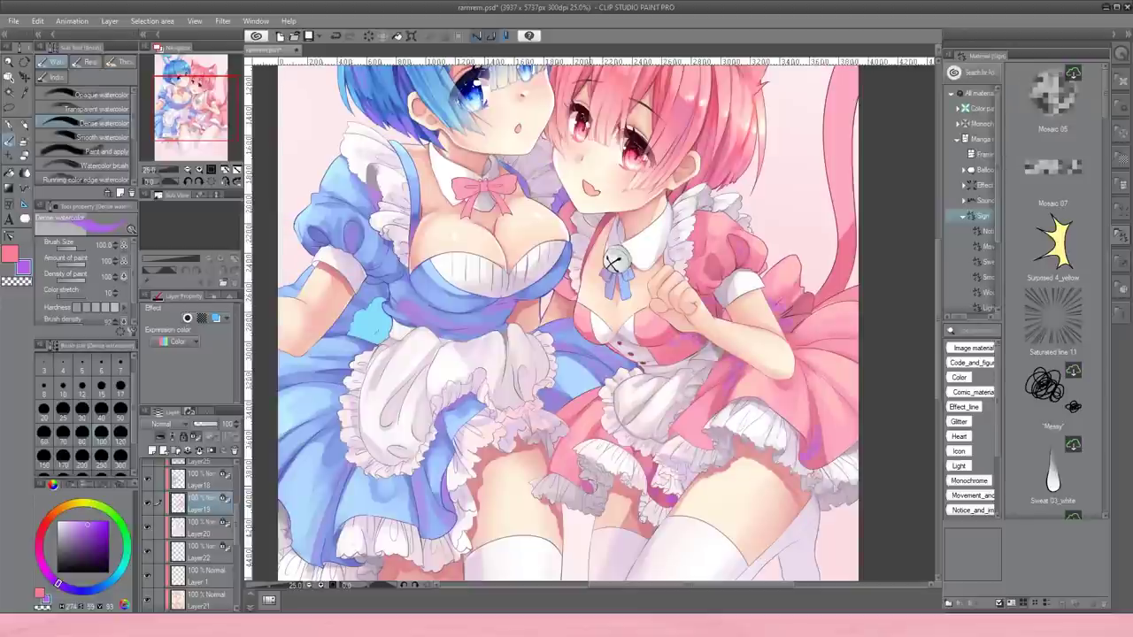
{"action": "left_click", "coordinate": [678, 490], "text": "alt"}
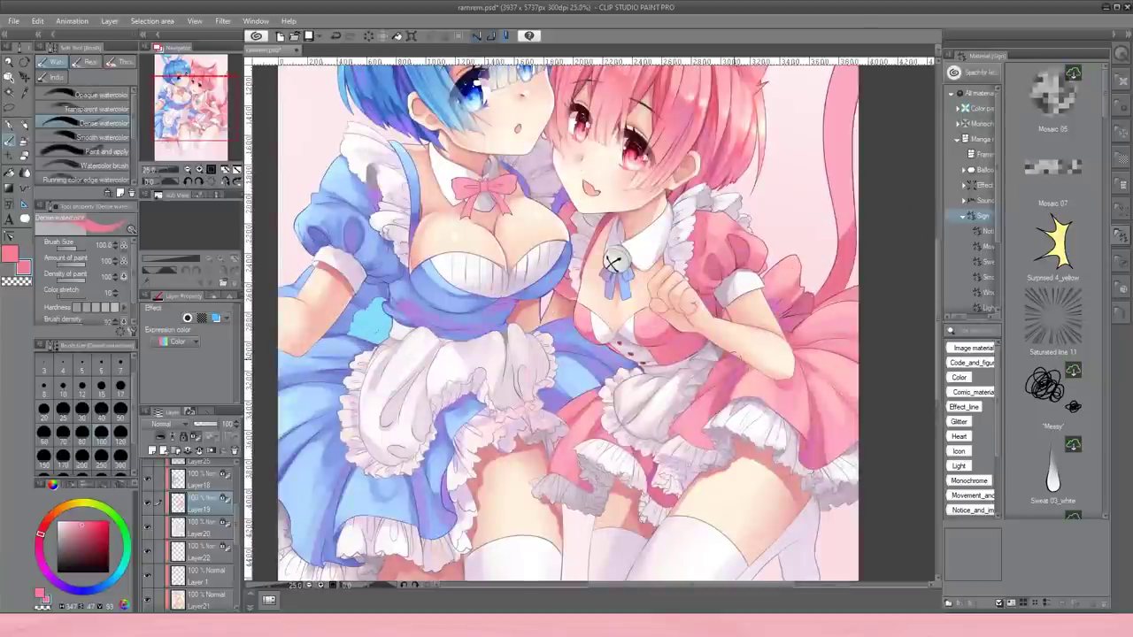
Add pale-pink highlights to the pink dress with Dense watercolor and fit the whole picture in view.
{"action": "left_click", "coordinate": [613, 262], "text": "alt"}
{"action": "key", "text": "ctrl+minus"}
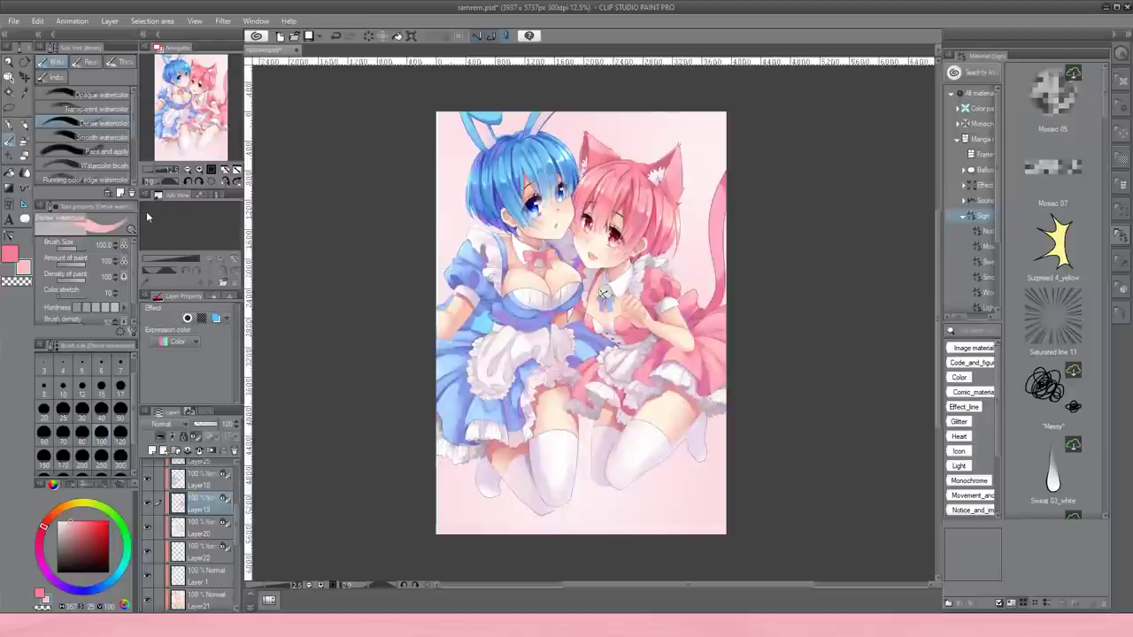
{"action": "left_click", "coordinate": [236, 174]}
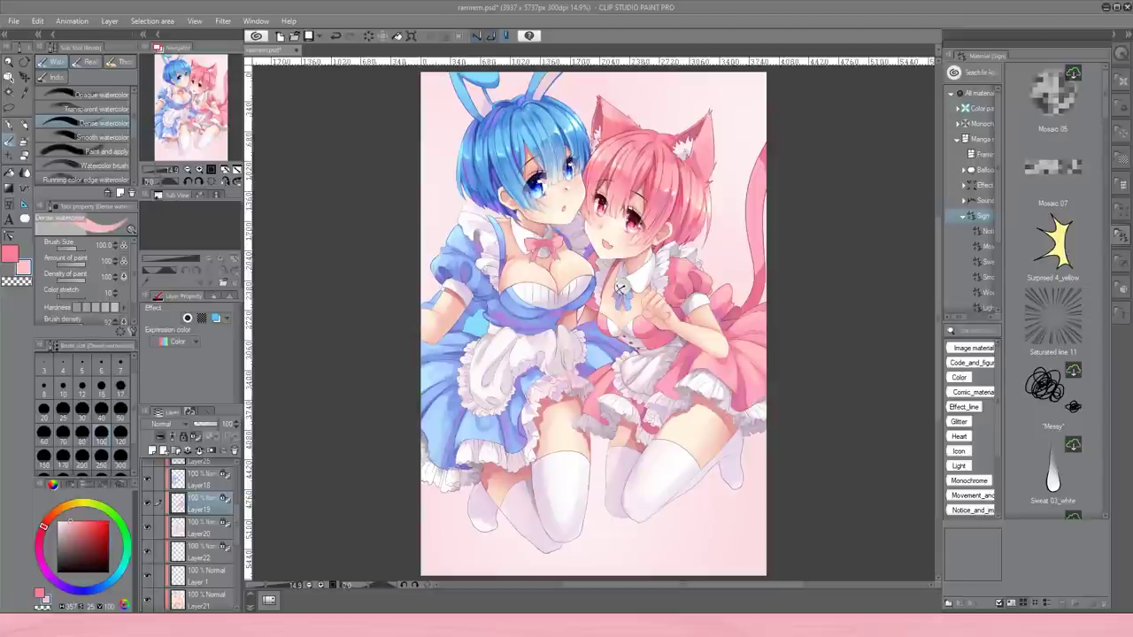
Airbrush a pale-pink glow over the pink dress on a new Add (Glow) layer above Layer19, soften it with Blend at size 1200 and compare.
{"action": "key", "text": "ctrl+shift+n"}
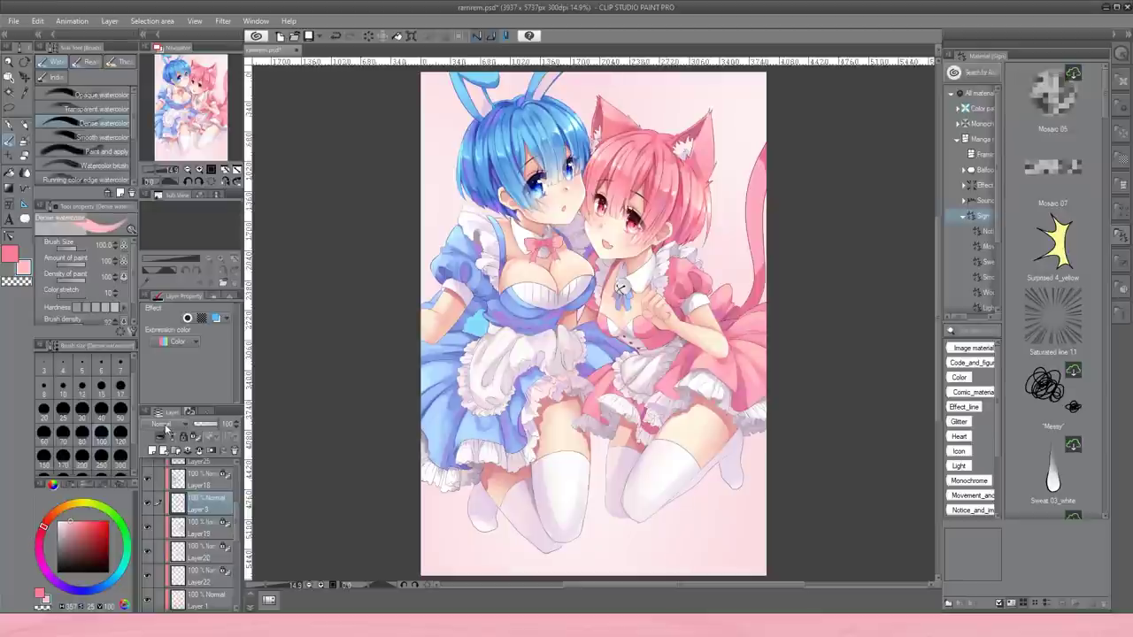
{"action": "key", "text": "b"}
{"action": "mouse_move", "coordinate": [719, 256]}
{"action": "left_mouse_down"}
{"action": "mouse_move", "coordinate": [699, 287]}
{"action": "mouse_move", "coordinate": [800, 327]}
{"action": "mouse_move", "coordinate": [761, 390]}
{"action": "left_mouse_up"}
{"action": "left_click", "coordinate": [23, 210]}
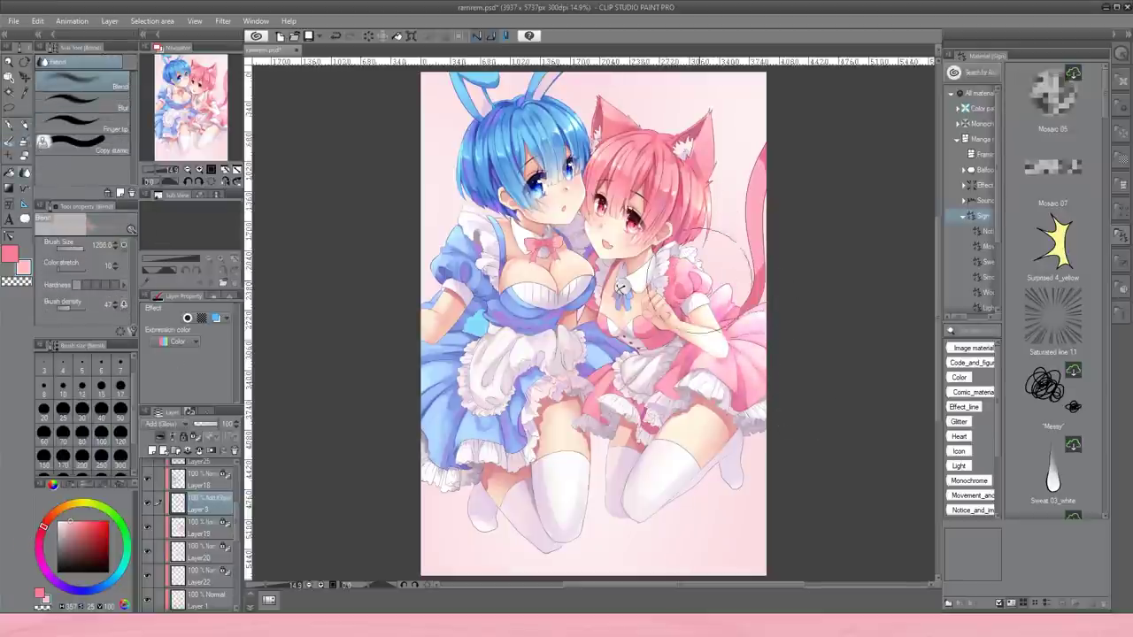
{"action": "left_click", "coordinate": [148, 503]}
{"action": "left_click", "coordinate": [148, 503]}
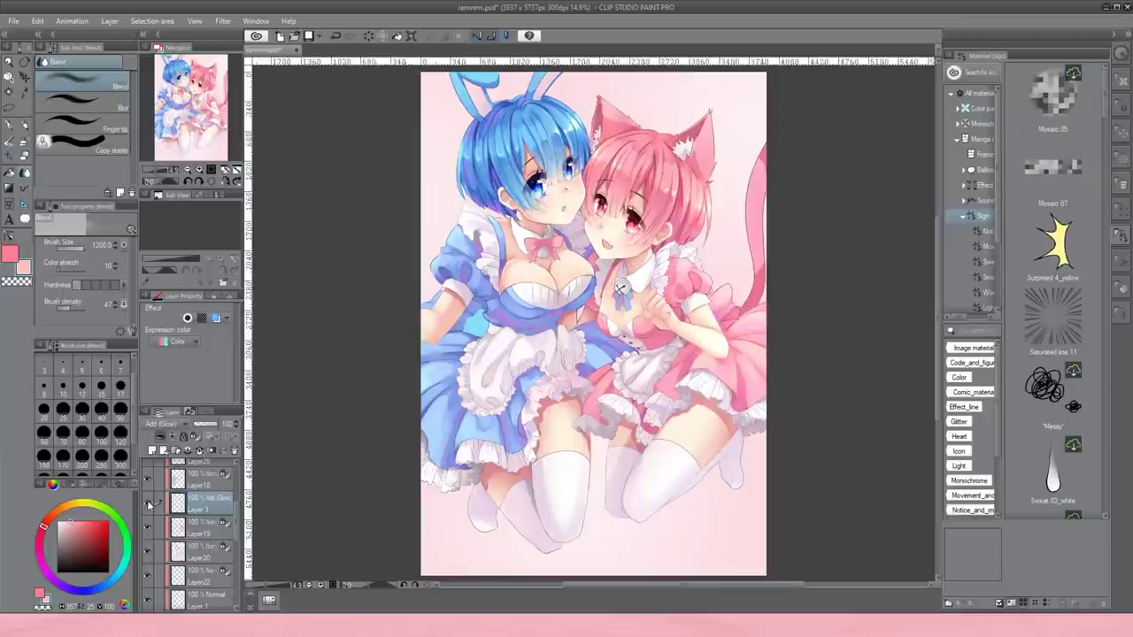
{"action": "left_click", "coordinate": [159, 424]}
{"action": "left_click", "coordinate": [155, 441]}
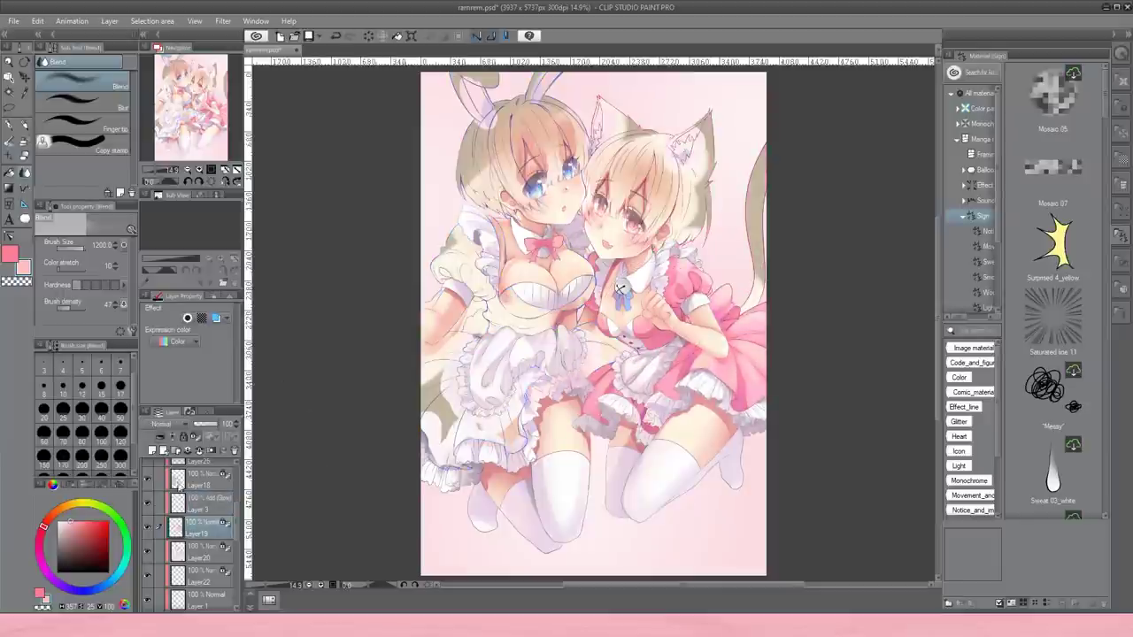
Airbrush a greyish-blue glow over the blue dress on an Add (Glow) layer, soften it with Blend and the Soft eraser, and merge it into Layer18.
{"action": "left_click", "coordinate": [102, 587]}
{"action": "key", "text": "b"}
{"action": "mouse_move", "coordinate": [417, 240]}
{"action": "left_mouse_down"}
{"action": "mouse_move", "coordinate": [496, 283]}
{"action": "mouse_move", "coordinate": [416, 306]}
{"action": "mouse_move", "coordinate": [479, 443]}
{"action": "mouse_move", "coordinate": [405, 245]}
{"action": "left_mouse_up"}
{"action": "key", "text": "j"}
{"action": "mouse_move", "coordinate": [392, 324]}
{"action": "left_mouse_down"}
{"action": "mouse_move", "coordinate": [496, 390]}
{"action": "mouse_move", "coordinate": [416, 372]}
{"action": "left_mouse_up"}
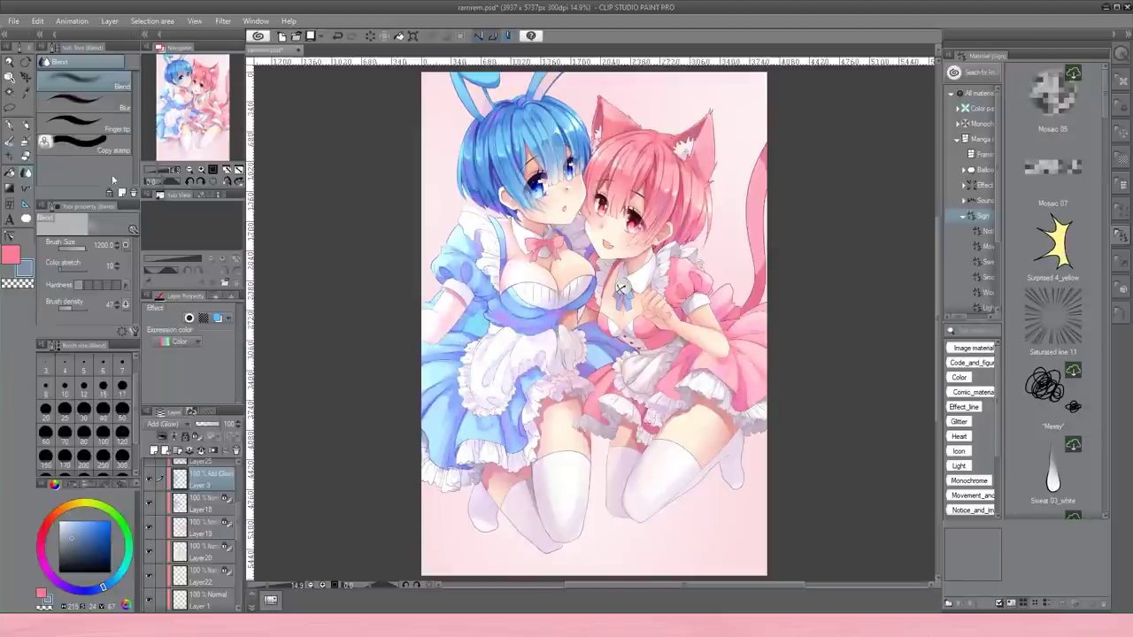
{"action": "key", "text": "e"}
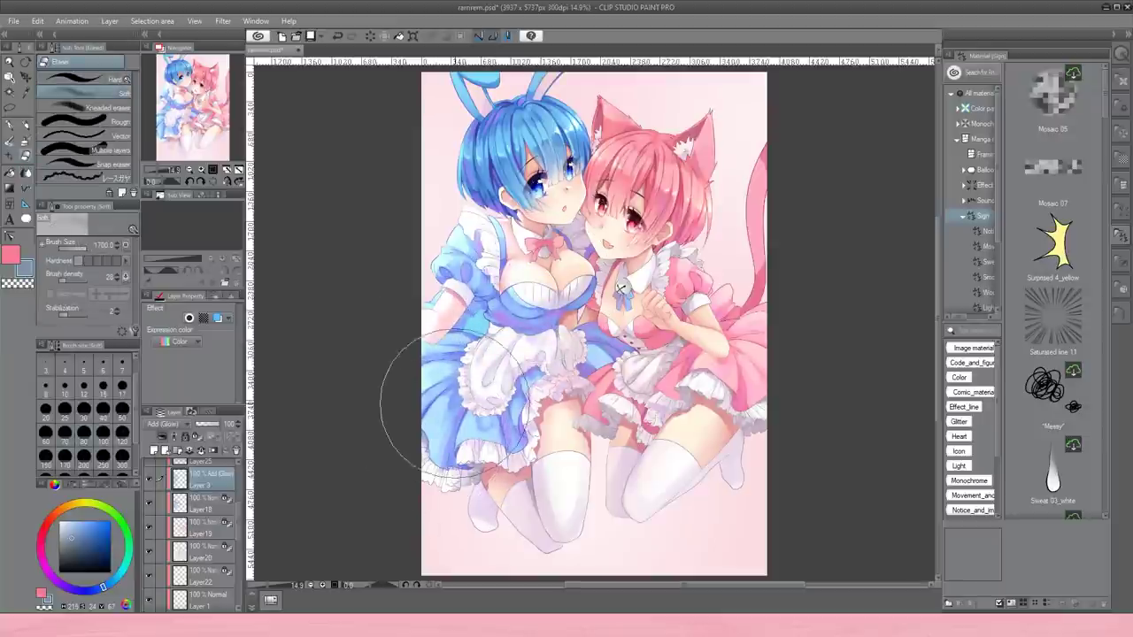
{"action": "left_click", "coordinate": [169, 501]}
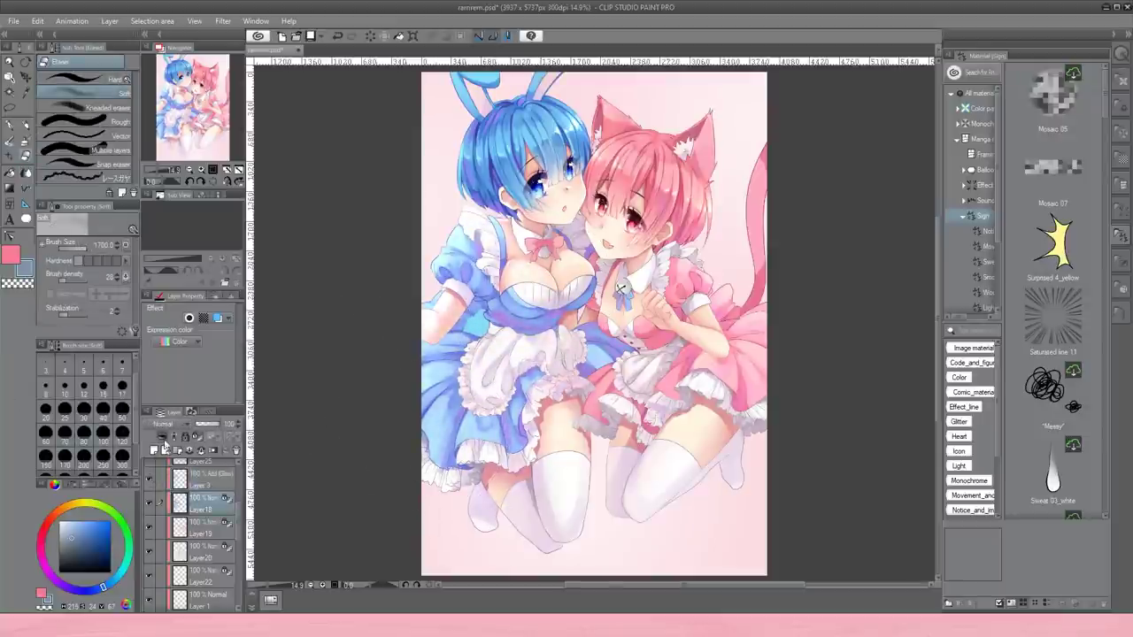
{"action": "left_click", "coordinate": [163, 447]}
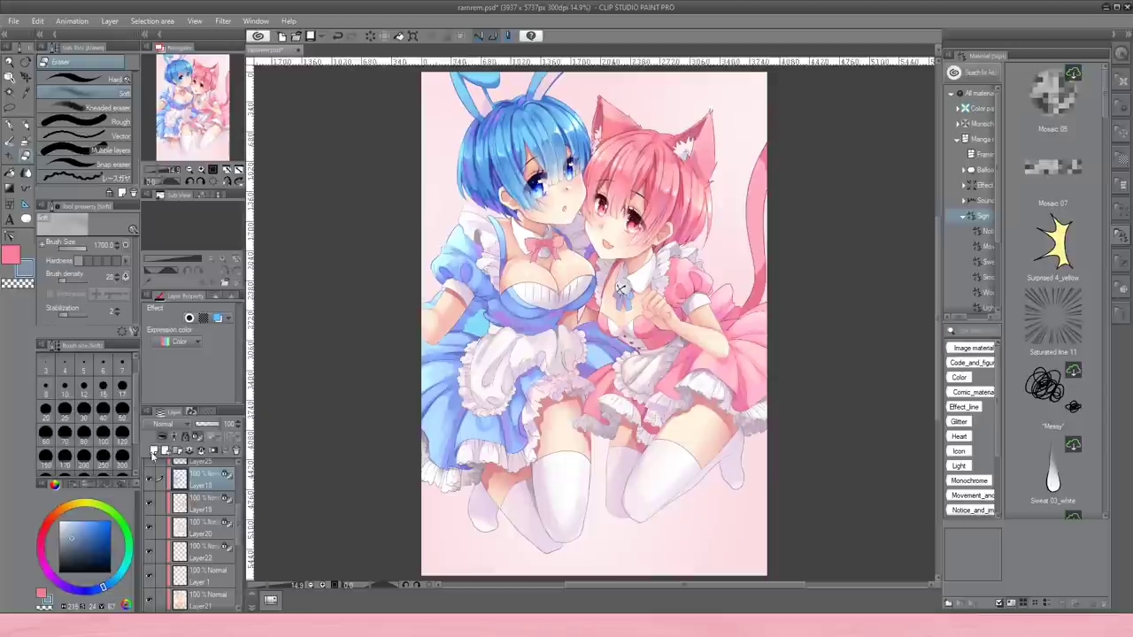
Airbrush deep purple over the shadowed side of the blue dress on an Overlay layer above Layer18.
{"action": "left_click_drag", "start_coordinate": [79, 591], "coordinate": [64, 586]}
{"action": "left_click", "coordinate": [98, 531]}
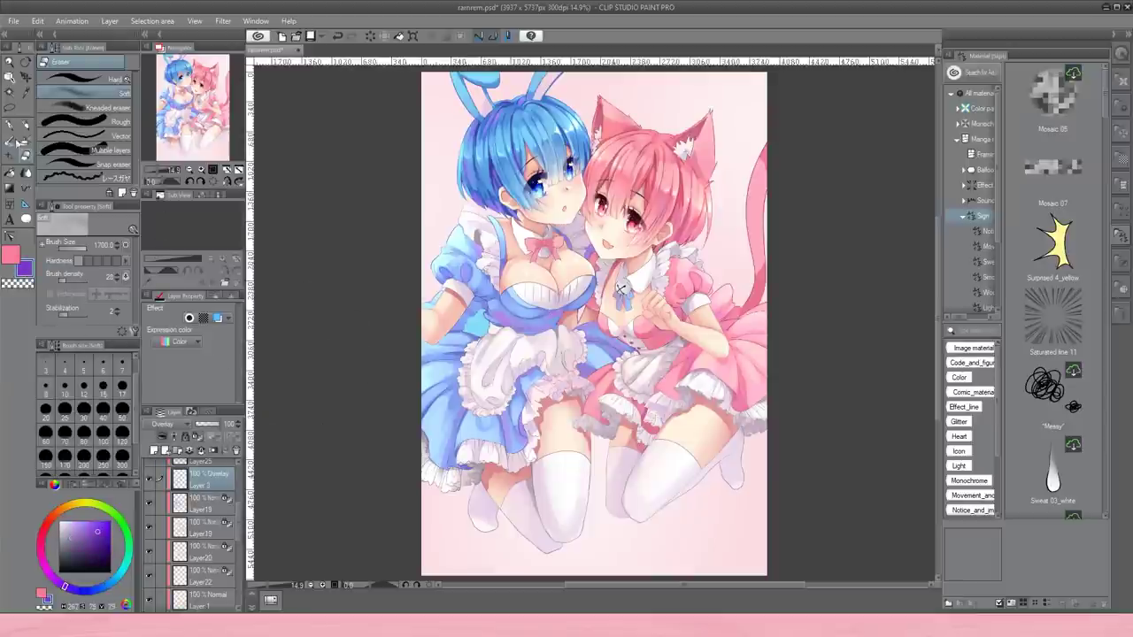
{"action": "key", "text": "b"}
Airbrush muted purple over the inner side of the pink dress on a new Overlay layer above Layer19, using Soft at size 1000.
{"action": "left_click", "coordinate": [154, 451]}
{"action": "key", "text": "ctrl+z"}
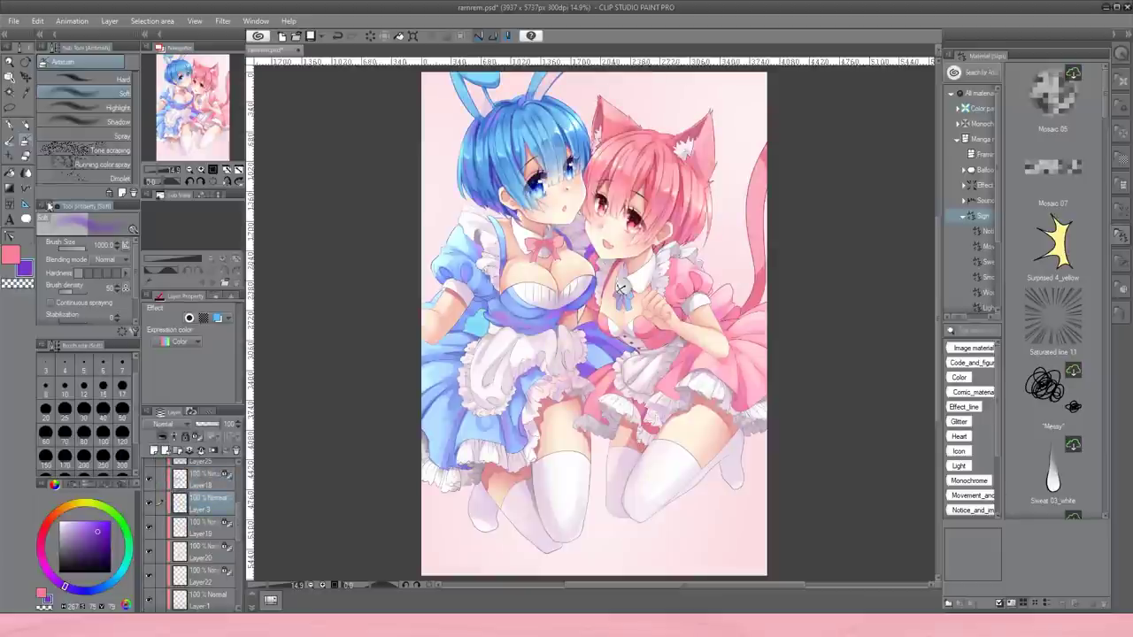
{"action": "left_click", "coordinate": [616, 355], "text": "alt"}
{"action": "left_click_drag", "start_coordinate": [637, 332], "coordinate": [598, 389]}
{"action": "left_click", "coordinate": [611, 354], "text": "alt"}
{"action": "left_click", "coordinate": [562, 361], "text": "alt"}
Reduce the opacity of the Overlay shading layer above Layer19 and merge it into Layer19.
{"action": "left_click", "coordinate": [199, 529]}
{"action": "left_click", "coordinate": [199, 504]}
{"action": "left_click", "coordinate": [209, 425]}
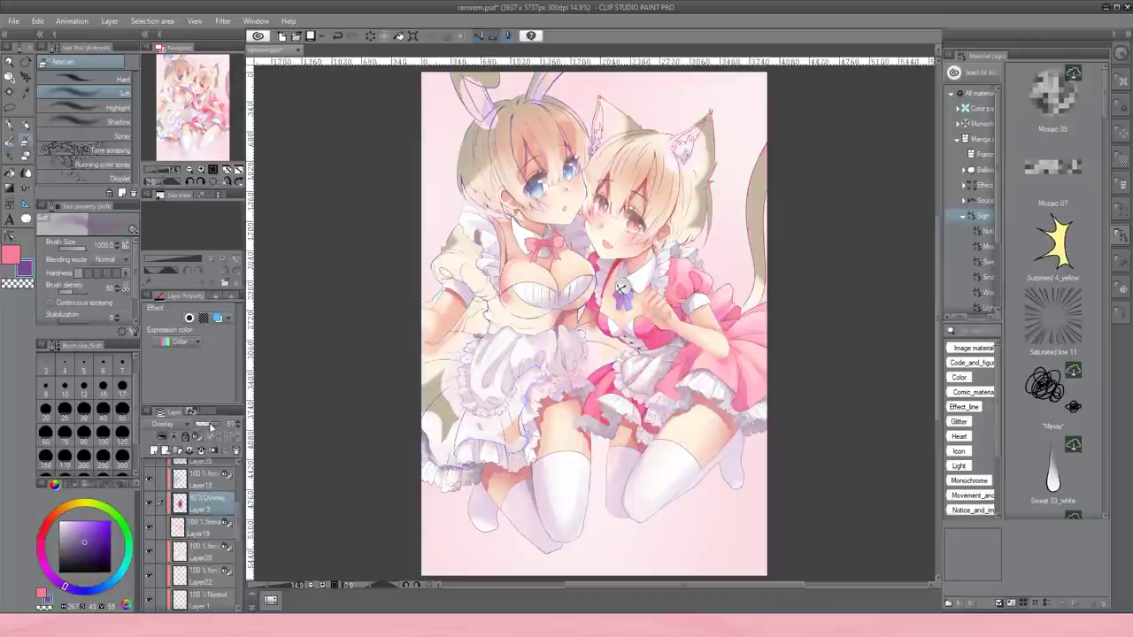
{"action": "left_click", "coordinate": [203, 451]}
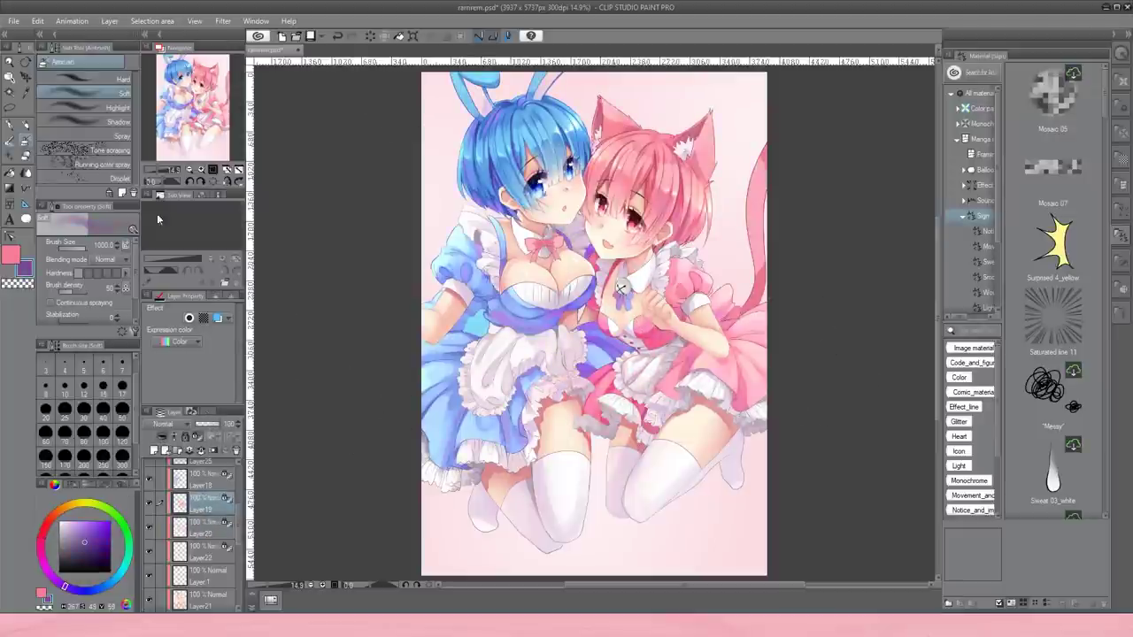
Paint a dark crimson shadow along the frill side of the blue-haired girl's front thigh on Layer21 with Dense watercolor.
{"action": "left_click", "coordinate": [229, 180]}
{"action": "left_click", "coordinate": [231, 181]}
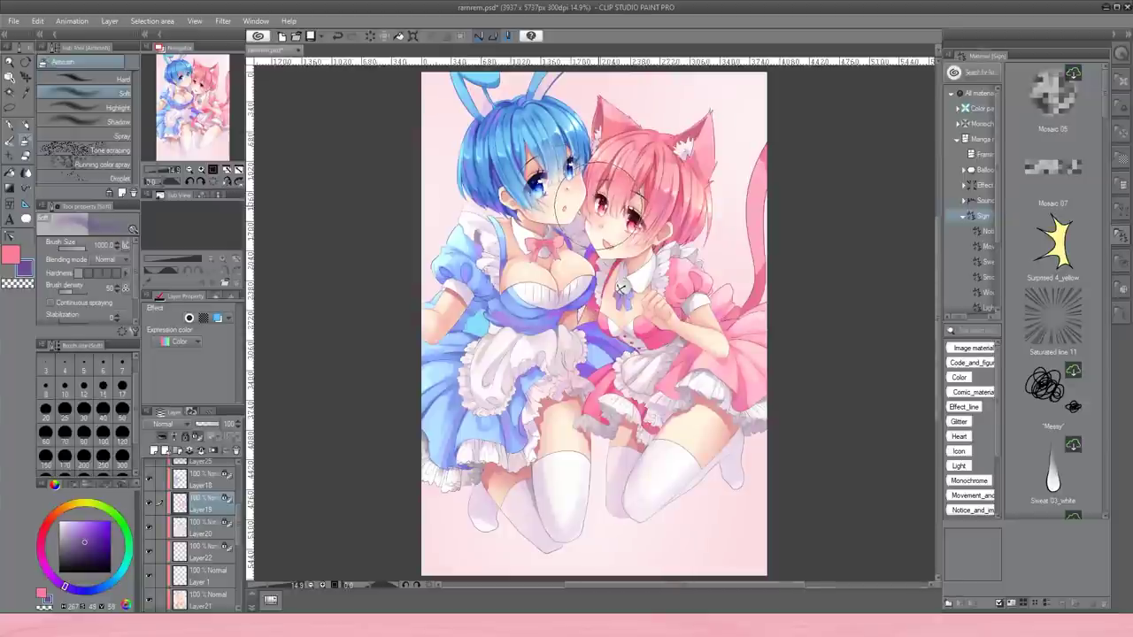
{"action": "scroll", "coordinate": [646, 335], "scroll_direction": "up", "scroll_amount": 3}
{"action": "scroll", "coordinate": [642, 337], "scroll_direction": "up", "scroll_amount": 2}
{"action": "scroll", "coordinate": [602, 310], "scroll_direction": "down", "scroll_amount": 6}
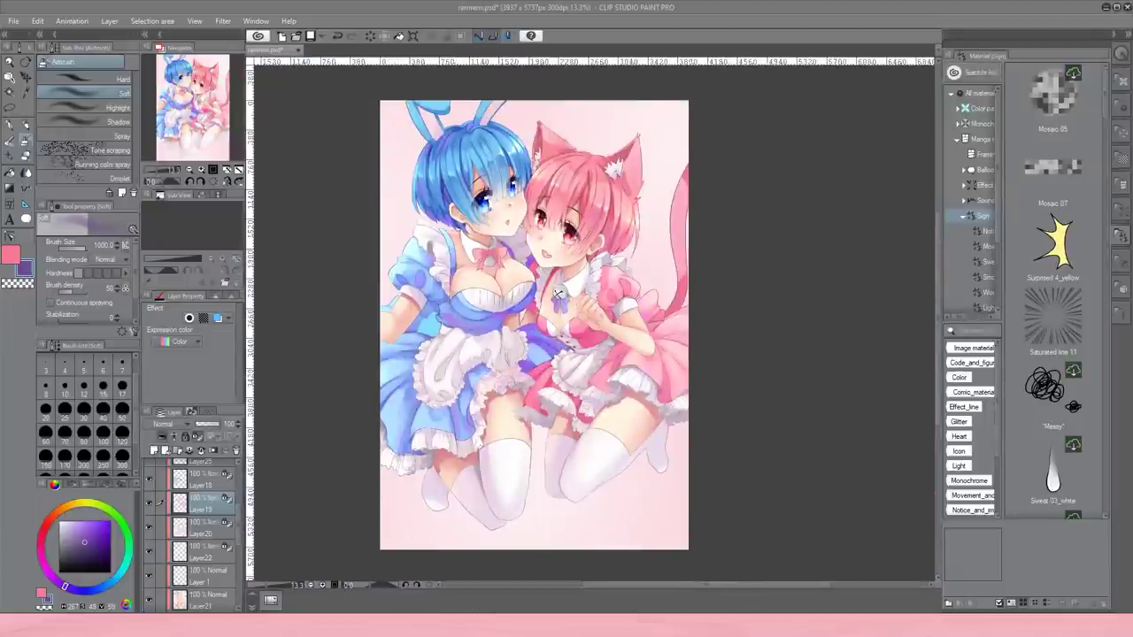
{"action": "scroll", "coordinate": [469, 416], "scroll_direction": "up", "scroll_amount": 5}
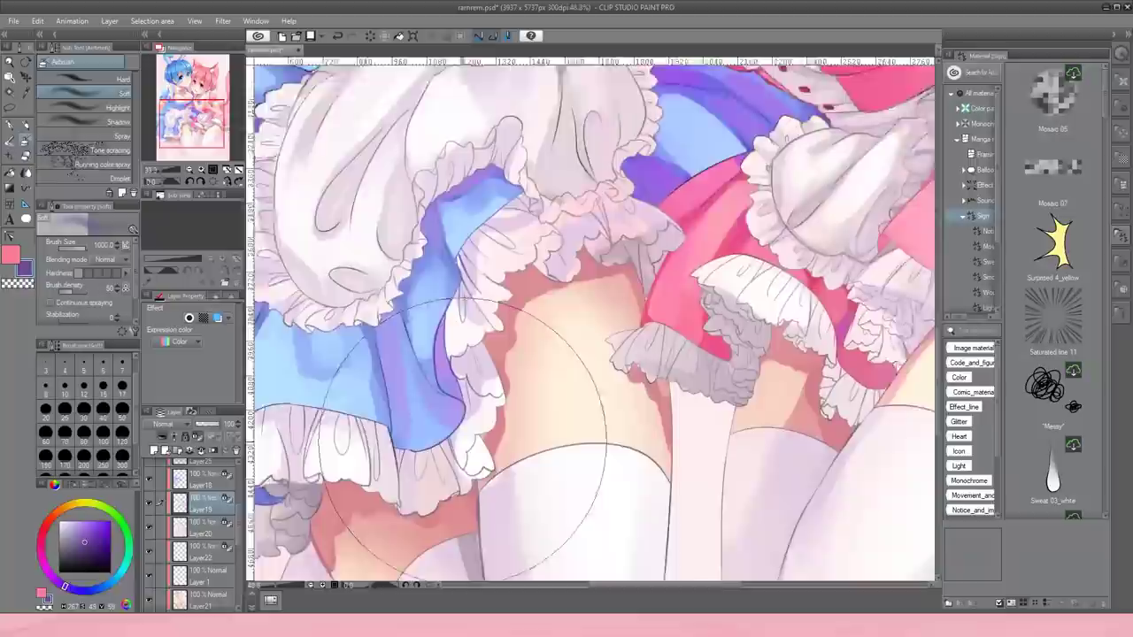
{"action": "key", "text": "b"}
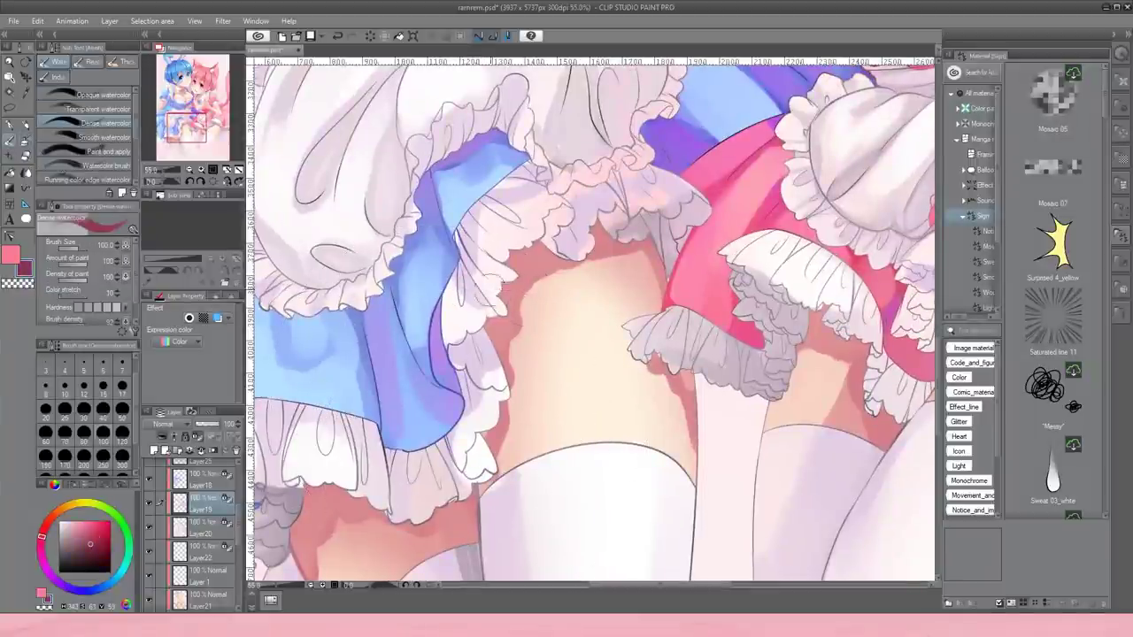
{"action": "left_click", "coordinate": [485, 443], "text": "ctrl+shift"}
{"action": "left_click_drag", "start_coordinate": [484, 448], "coordinate": [517, 296]}
Sample a reddish shadow tone from the other open artwork and refine the thigh's shadow with Transparent watercolor at size 20.
{"action": "scroll", "coordinate": [523, 292], "scroll_direction": "down", "scroll_amount": 5}
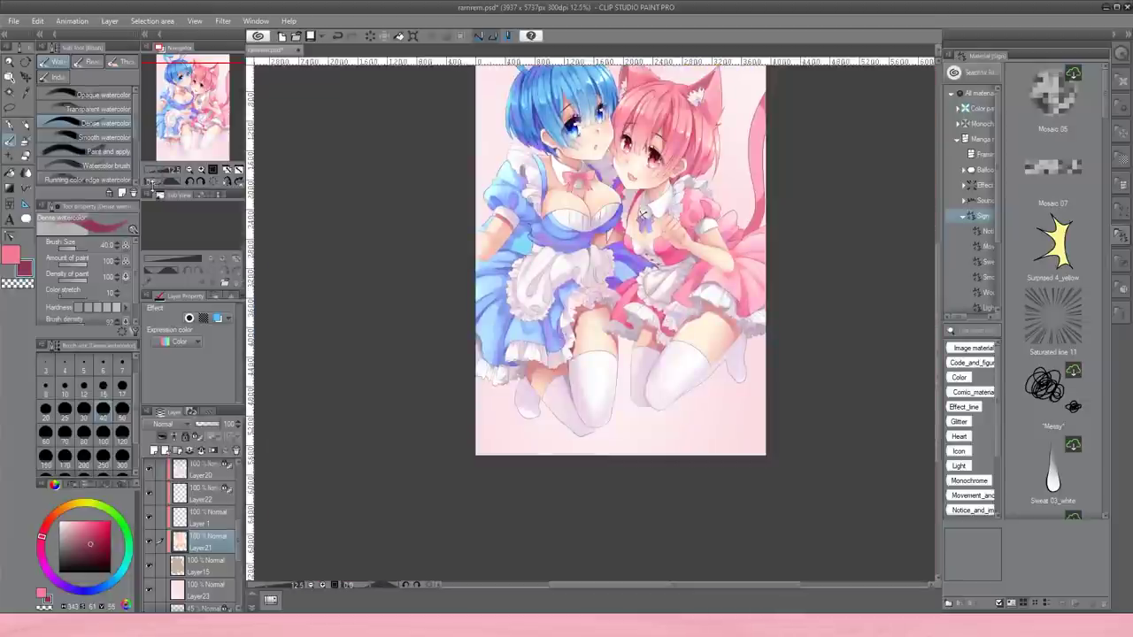
{"action": "key", "text": "shift+alt+e"}
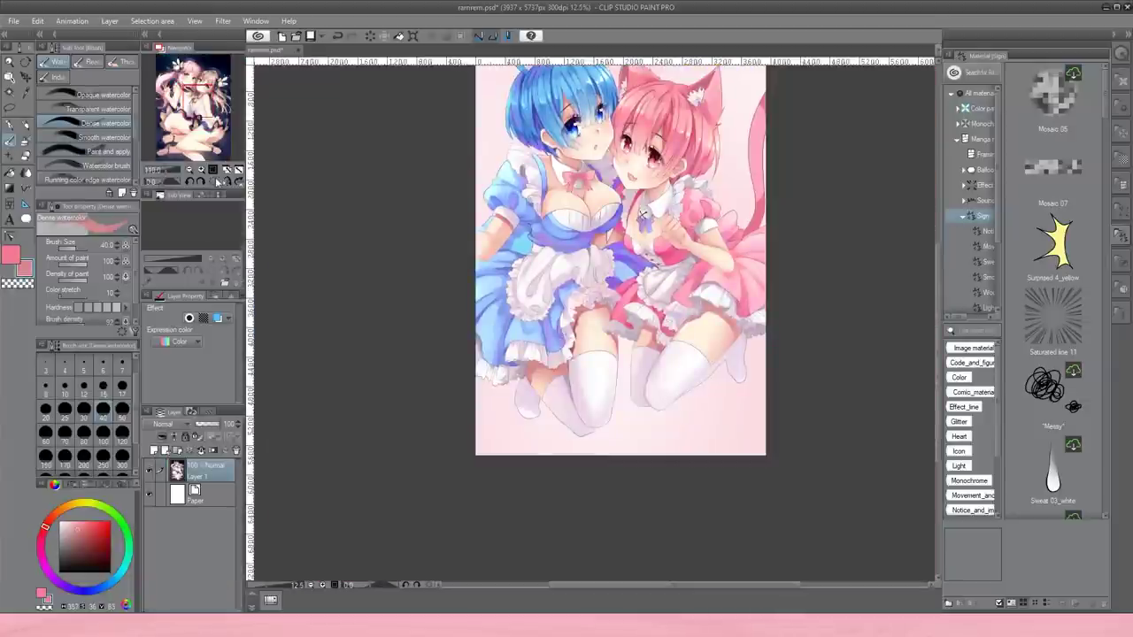
{"action": "key", "text": "ctrl+z"}
{"action": "scroll", "coordinate": [656, 319], "scroll_direction": "up", "scroll_amount": 5}
{"action": "key", "text": "comma"}
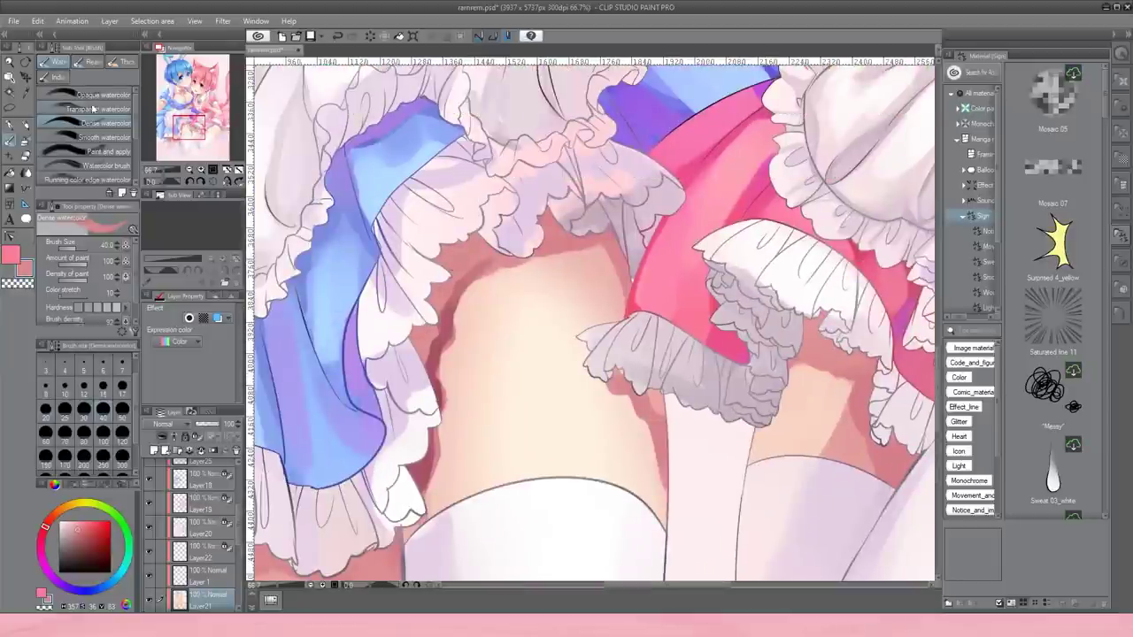
{"action": "left_click", "coordinate": [430, 334], "text": "alt"}
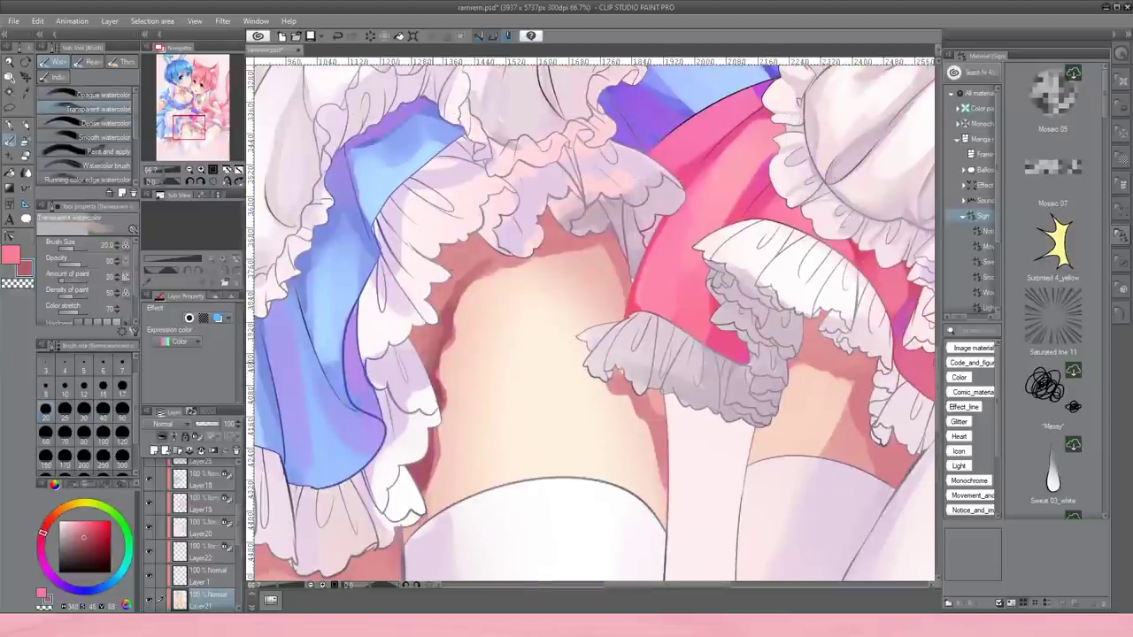
{"action": "key", "text": "ctrl+minus"}
{"action": "key", "text": "ctrl+minus"}
{"action": "key", "text": "ctrl+minus"}
{"action": "key", "text": "ctrl+minus"}
{"action": "key", "text": "ctrl+minus"}
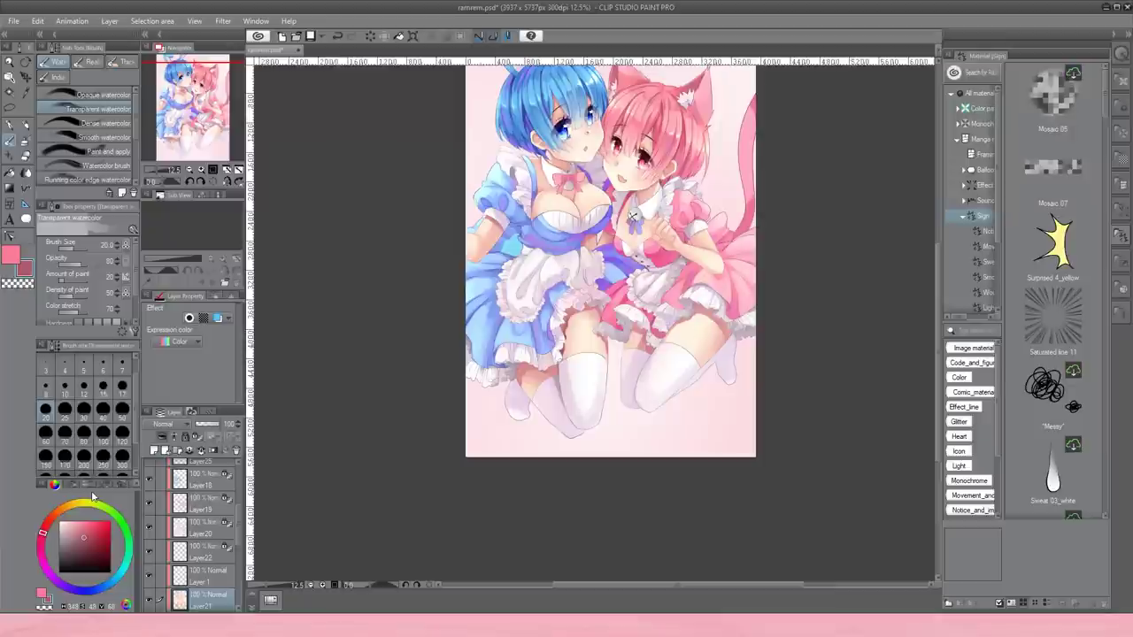
Trim the thigh shadow's edge with light skin colour using Dense watercolor at size 40 and soften it with Blend at size 50.
{"action": "key", "text": "ctrl+plus"}
{"action": "key", "text": "ctrl+plus"}
{"action": "key", "text": "ctrl+plus"}
{"action": "key", "text": "ctrl+plus"}
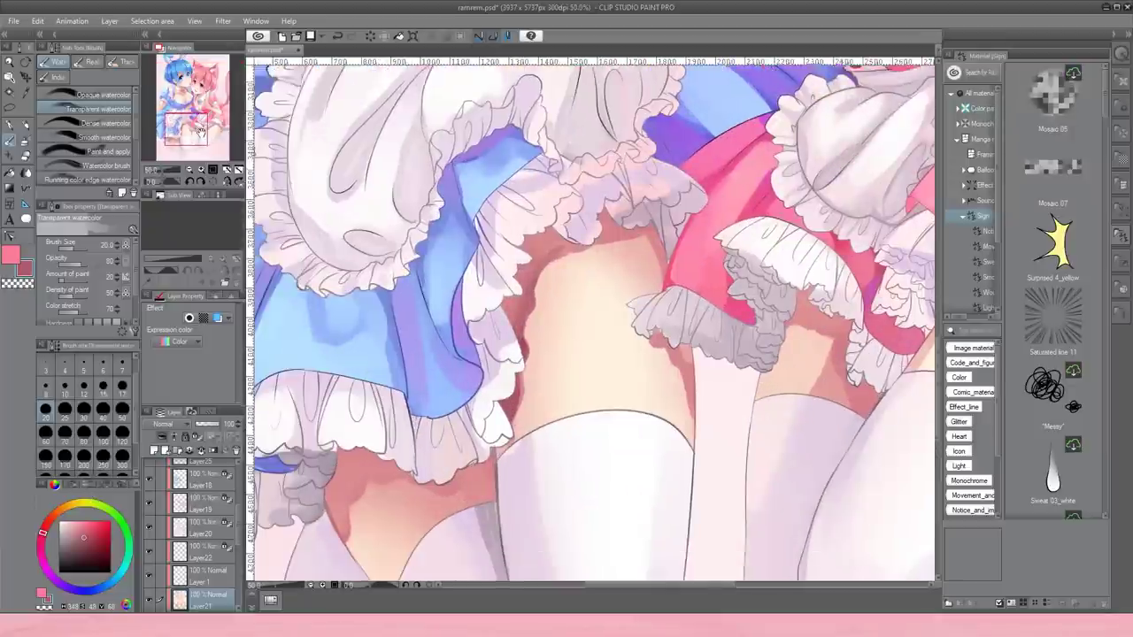
{"action": "left_click", "coordinate": [537, 281], "text": "alt"}
{"action": "key", "text": "period"}
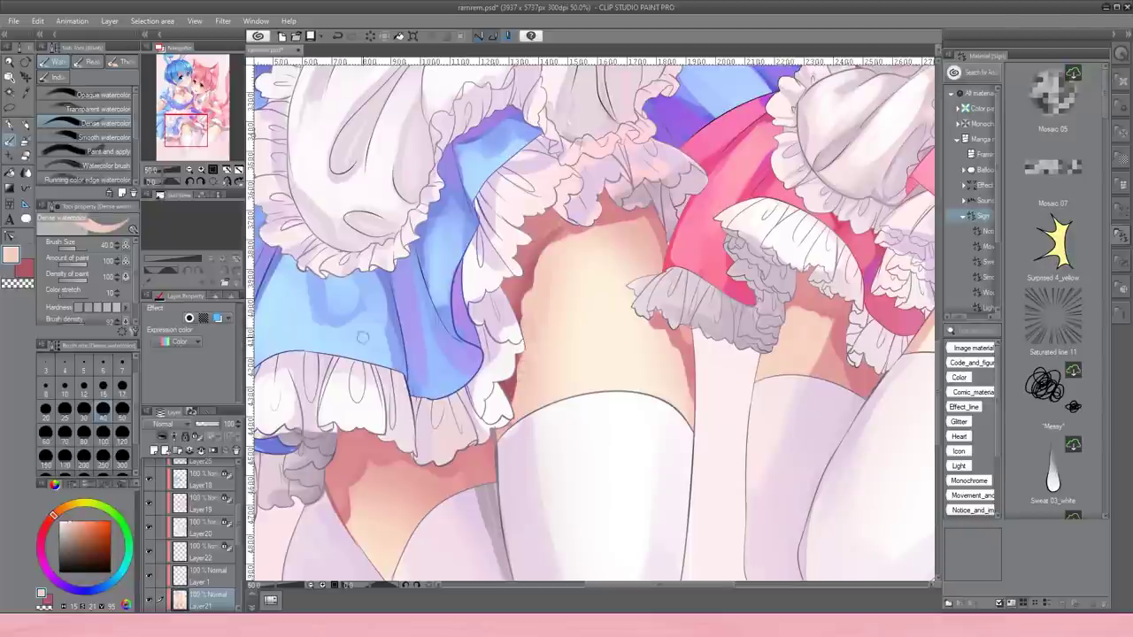
{"action": "key", "text": "comma"}
{"action": "key", "text": "j"}
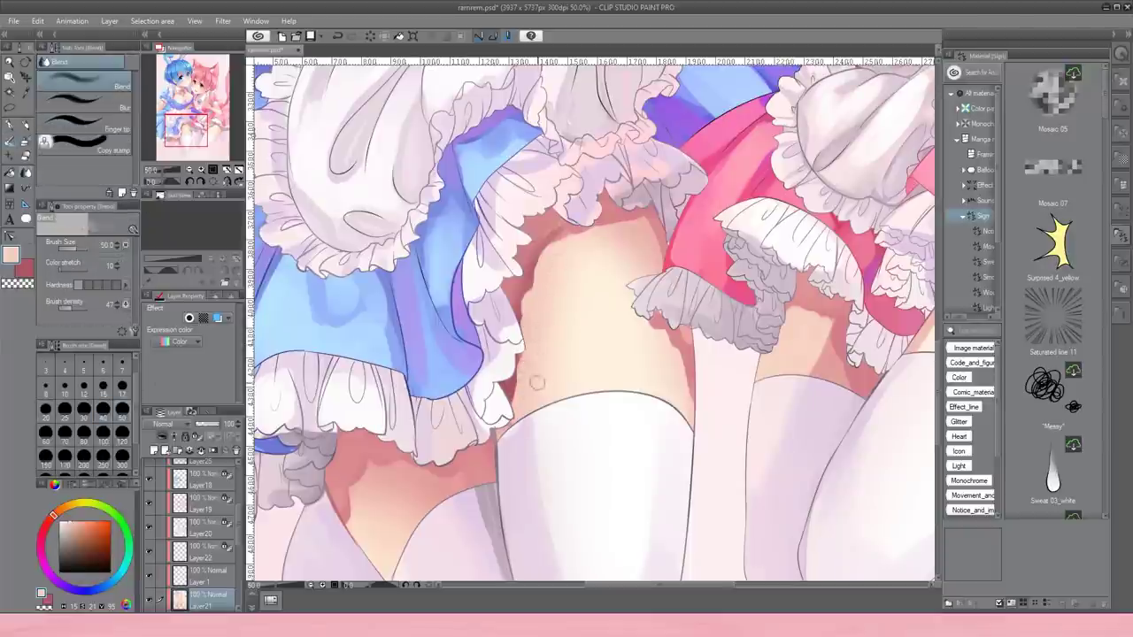
Brush purple into the thigh shadow beside the frill with Dense watercolor at size 40 and even it out with Transparent watercolor.
{"action": "scroll", "coordinate": [635, 263], "scroll_direction": "down", "scroll_amount": 3}
{"action": "scroll", "coordinate": [635, 263], "scroll_direction": "up", "scroll_amount": 4}
{"action": "left_click", "coordinate": [635, 263], "text": "alt"}
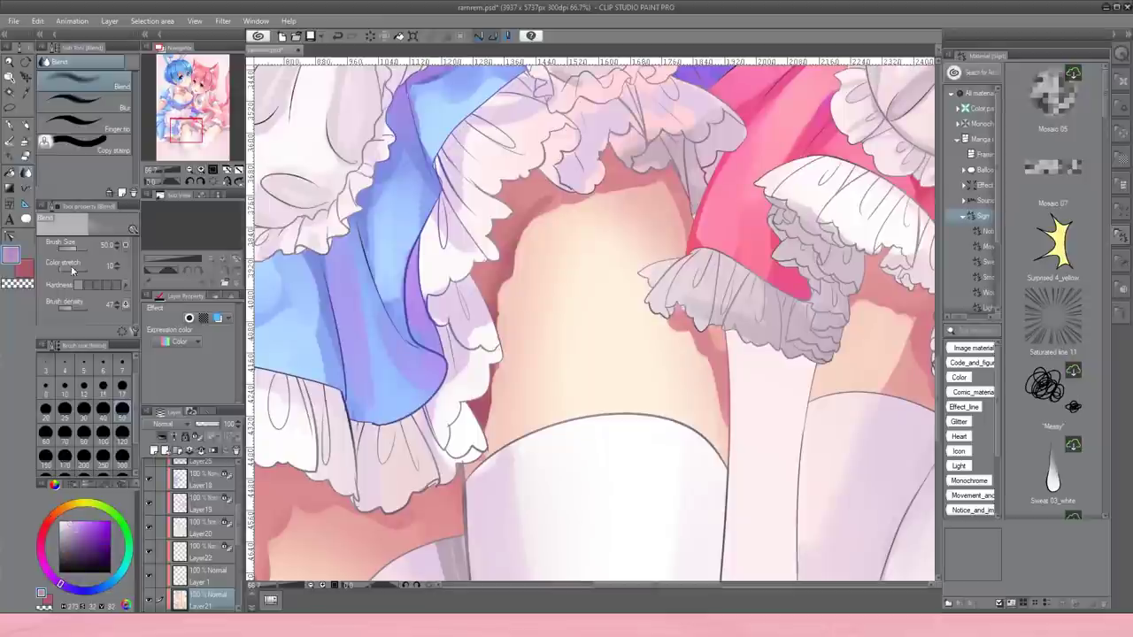
{"action": "key", "text": "b"}
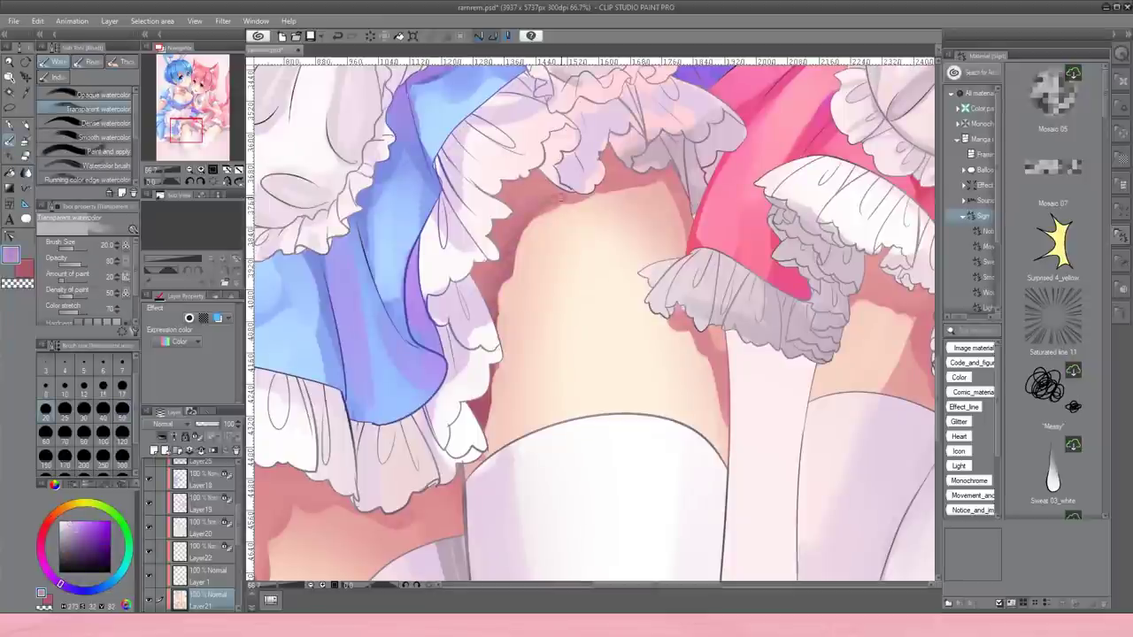
{"action": "left_click", "coordinate": [449, 387], "text": "alt"}
{"action": "key", "text": "period"}
{"action": "left_click_drag", "start_coordinate": [485, 292], "coordinate": [496, 253]}
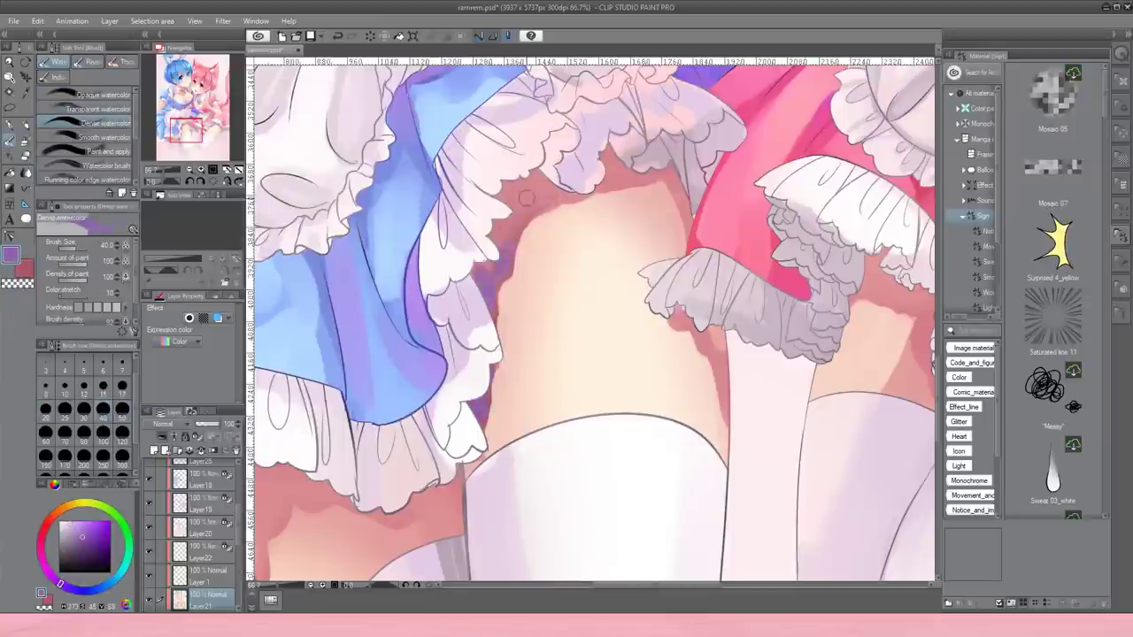
{"action": "mouse_move", "coordinate": [478, 425]}
{"action": "left_mouse_down"}
{"action": "mouse_move", "coordinate": [500, 232]}
{"action": "mouse_move", "coordinate": [518, 181]}
{"action": "left_mouse_up"}
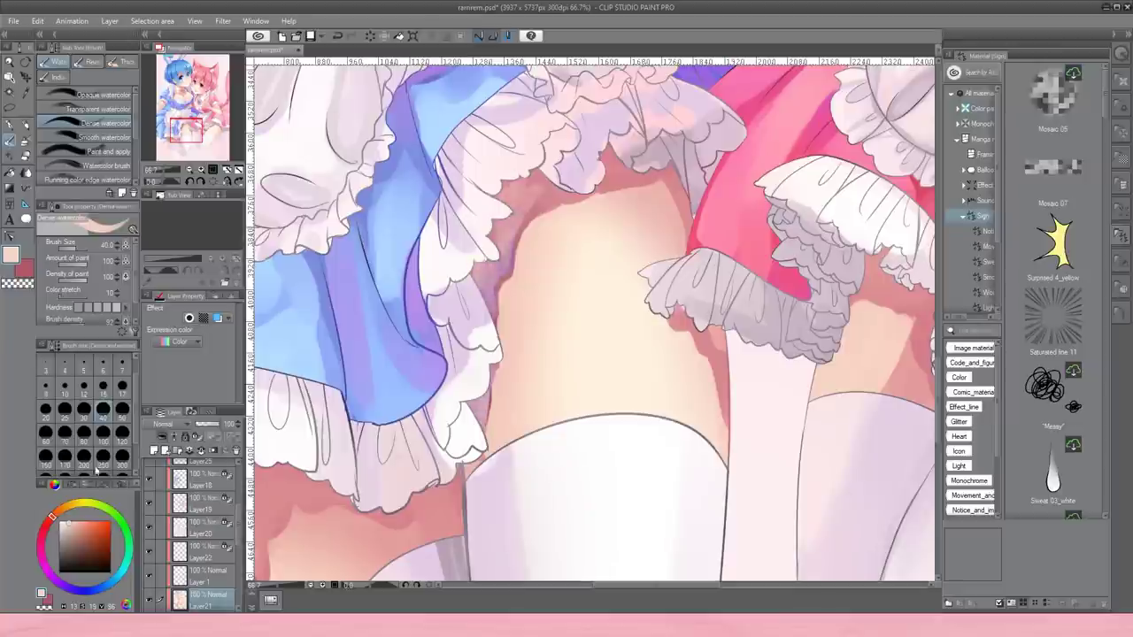
{"action": "key", "text": "comma"}
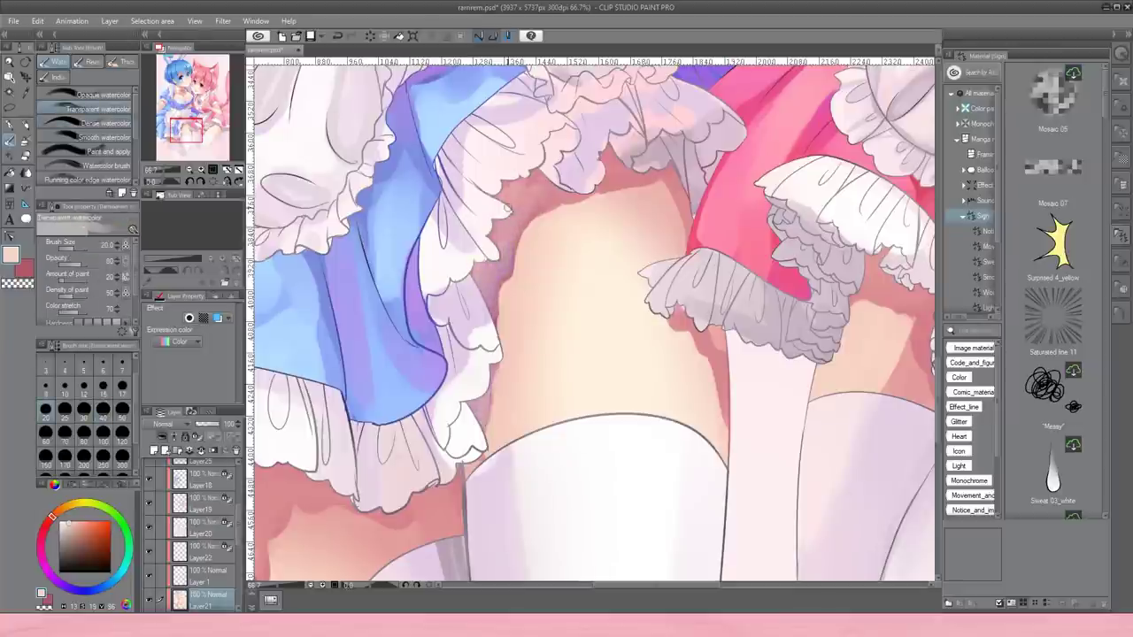
{"action": "left_click", "coordinate": [189, 170]}
{"action": "left_click", "coordinate": [200, 182]}
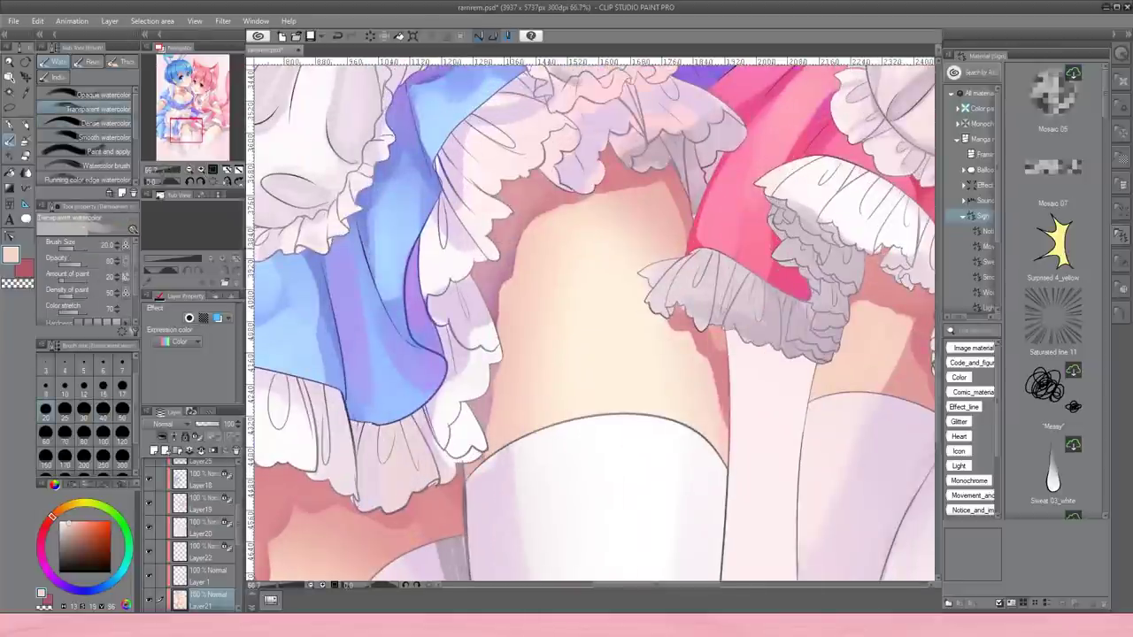
Cover the outer thigh shadow with skin tone and repaint it as a narrow pink edge using Dense watercolor at size 17.
{"action": "left_click", "coordinate": [500, 372], "text": "alt"}
{"action": "key", "text": "period"}
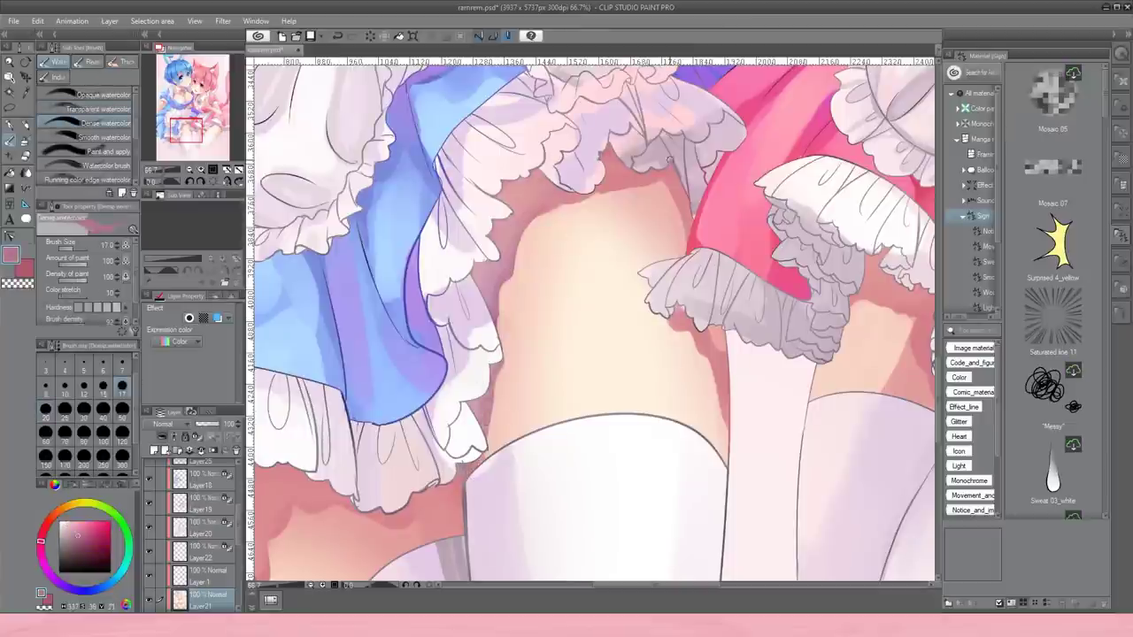
{"action": "left_click", "coordinate": [717, 338], "text": "alt"}
{"action": "mouse_move", "coordinate": [666, 319]}
{"action": "left_mouse_down"}
{"action": "mouse_move", "coordinate": [709, 358]}
{"action": "mouse_move", "coordinate": [717, 448]}
{"action": "left_mouse_up"}
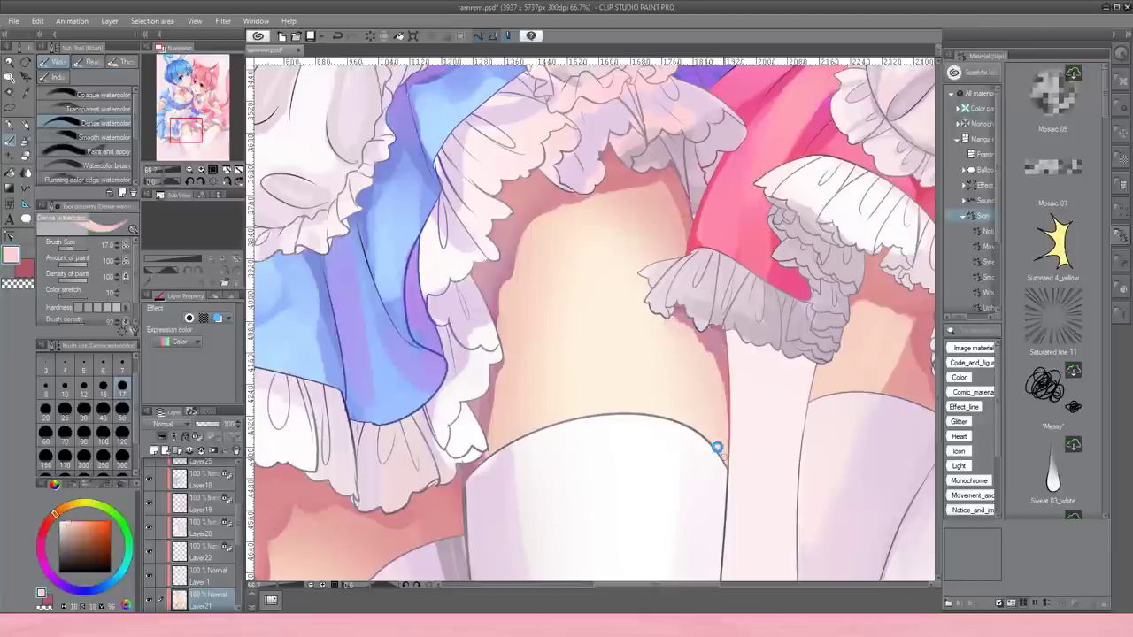
{"action": "key", "text": "ctrl+0"}
{"action": "key", "text": "ctrl+0"}
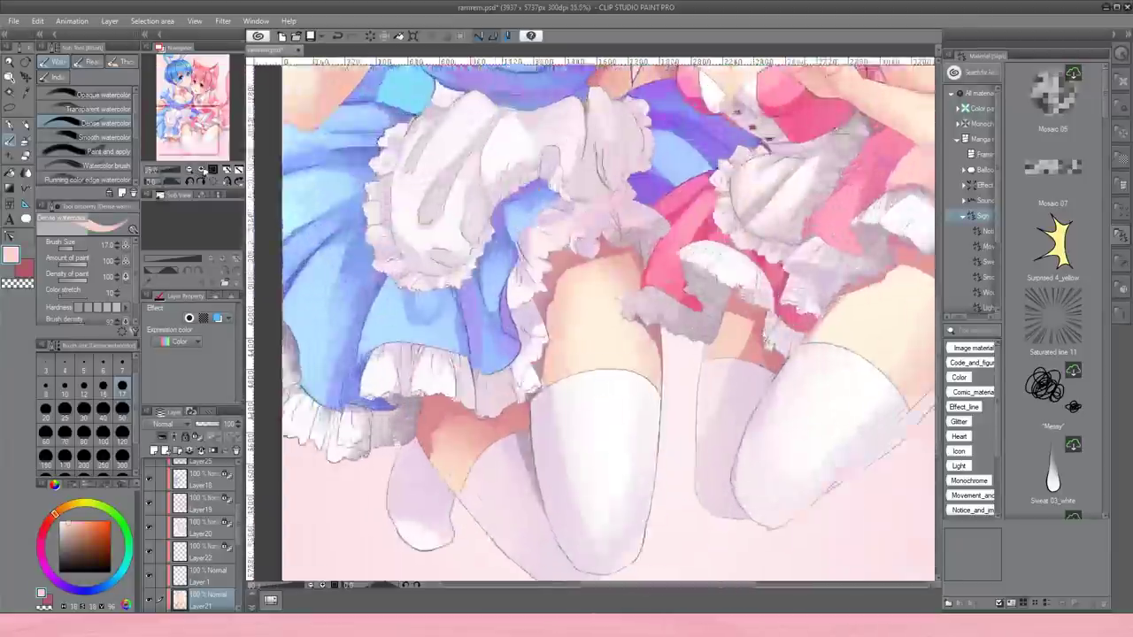
{"action": "mouse_move", "coordinate": [667, 323]}
{"action": "left_mouse_down"}
{"action": "mouse_move", "coordinate": [717, 355]}
{"action": "mouse_move", "coordinate": [704, 351]}
{"action": "mouse_move", "coordinate": [724, 465]}
{"action": "left_mouse_up"}
{"action": "left_click", "coordinate": [682, 221], "text": "alt"}
{"action": "mouse_move", "coordinate": [719, 347]}
{"action": "left_mouse_down"}
{"action": "mouse_move", "coordinate": [724, 460]}
{"action": "mouse_move", "coordinate": [713, 447]}
{"action": "left_mouse_up"}
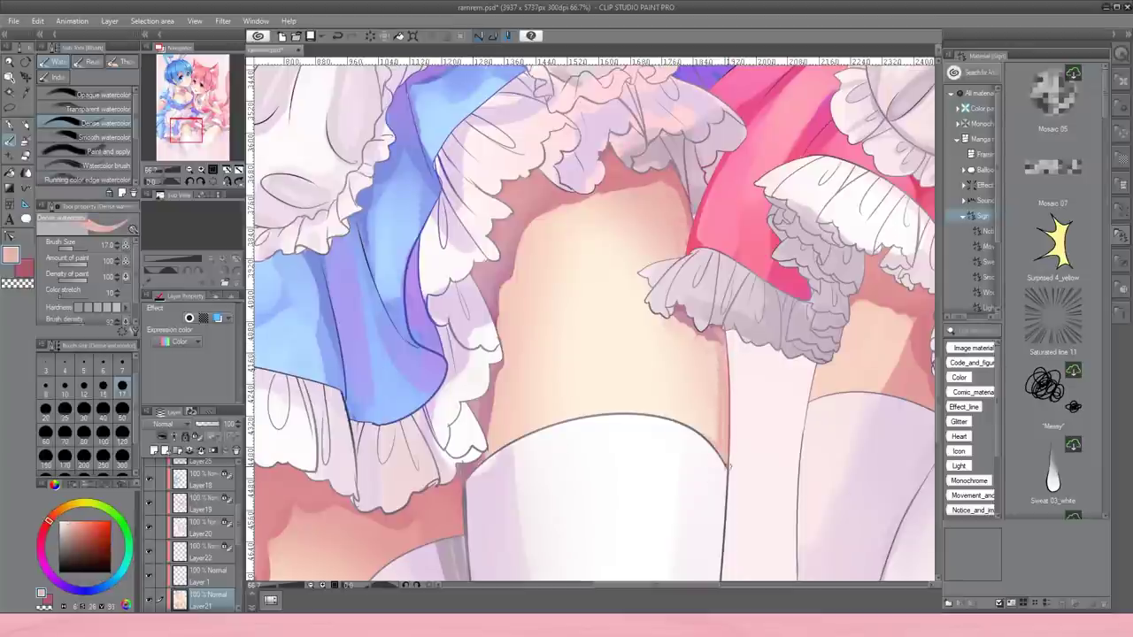
{"action": "scroll", "coordinate": [590, 417], "scroll_direction": "down", "scroll_amount": 3}
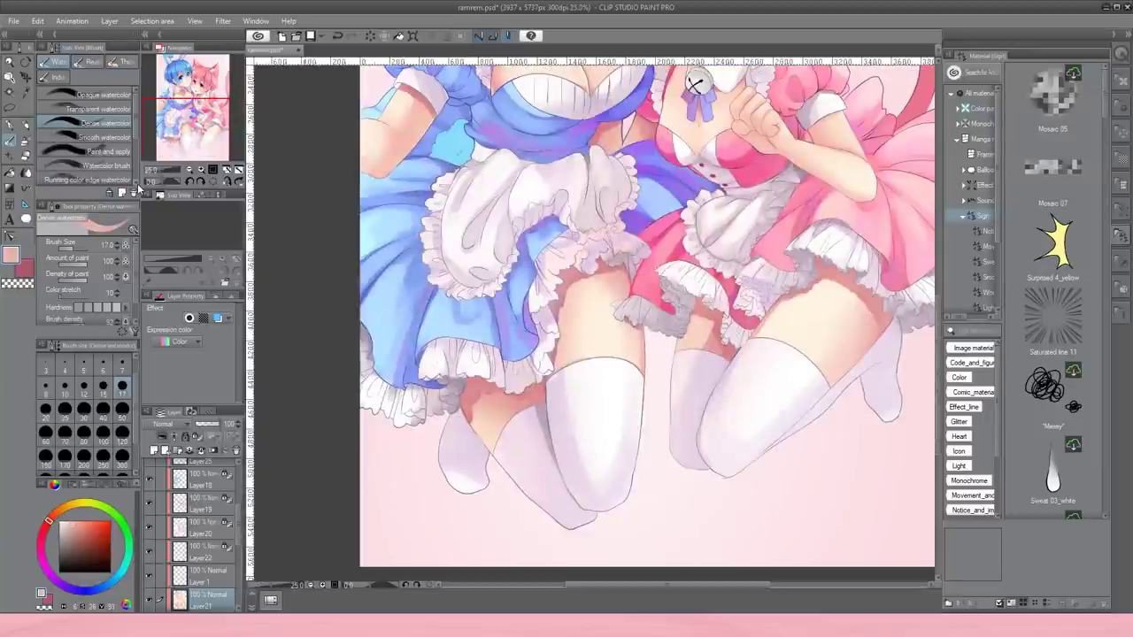
Airbrush light skin colour over the shadow on the blue-haired girl's rear thigh with Soft at size 120.
{"action": "left_click", "coordinate": [202, 170]}
{"action": "key", "text": "b"}
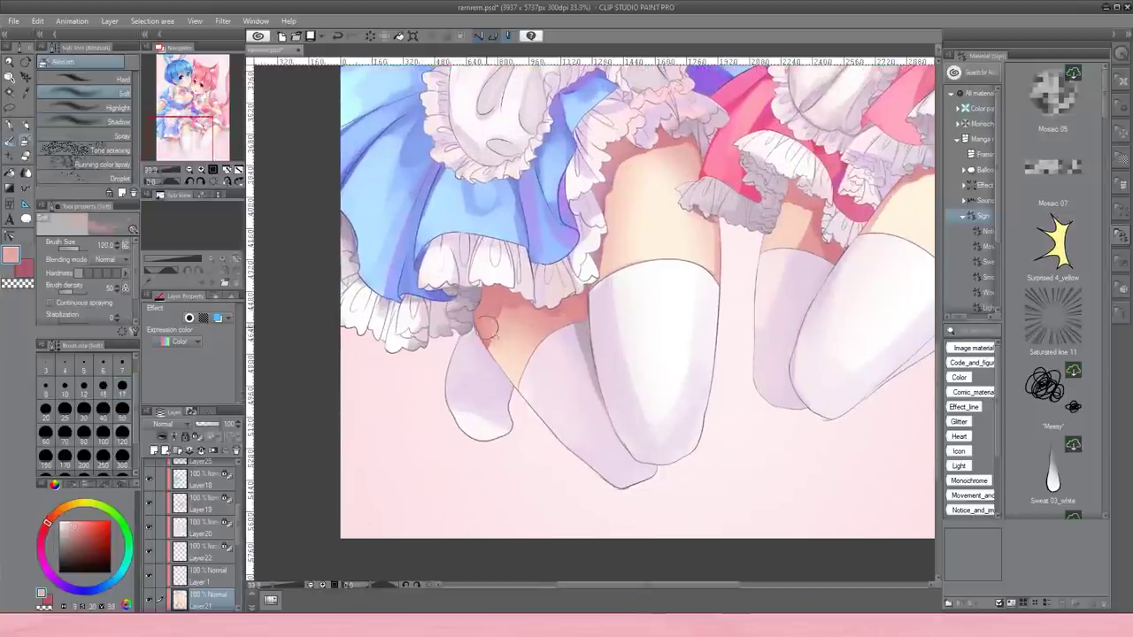
{"action": "left_click", "coordinate": [480, 317], "text": "alt"}
{"action": "mouse_move", "coordinate": [481, 317]}
{"action": "left_mouse_down"}
{"action": "mouse_move", "coordinate": [527, 322]}
{"action": "mouse_move", "coordinate": [507, 304]}
{"action": "mouse_move", "coordinate": [525, 345]}
{"action": "left_mouse_up"}
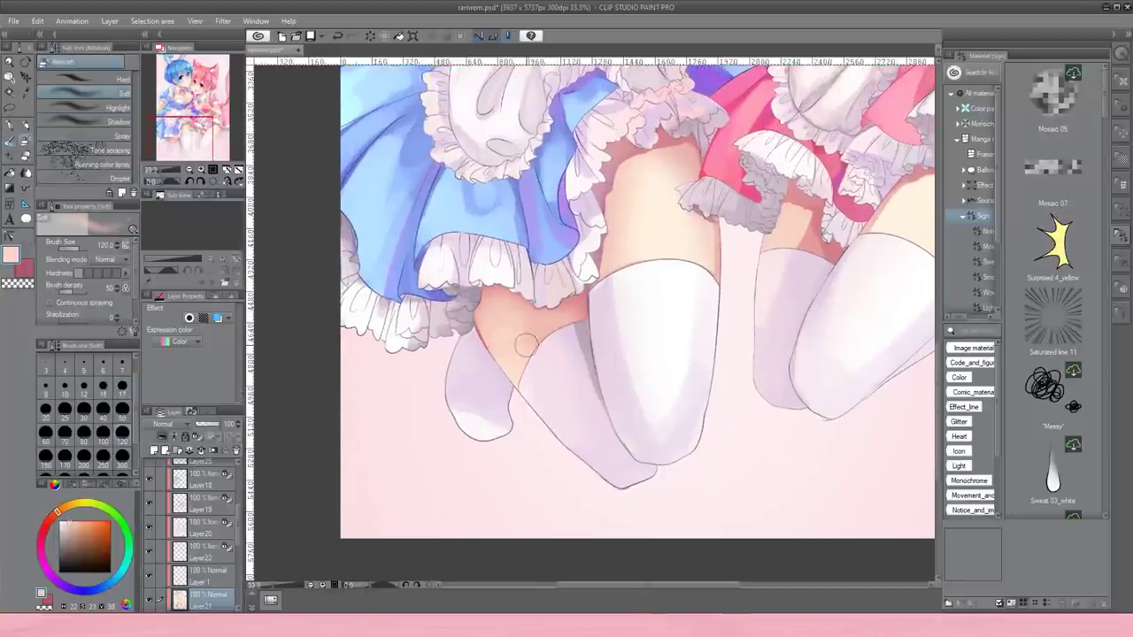
Redraw the wavy frill shadow across the rear thigh in muted pink with Darker pencil at size 25.
{"action": "left_click", "coordinate": [601, 259], "text": "alt"}
{"action": "key", "text": "p"}
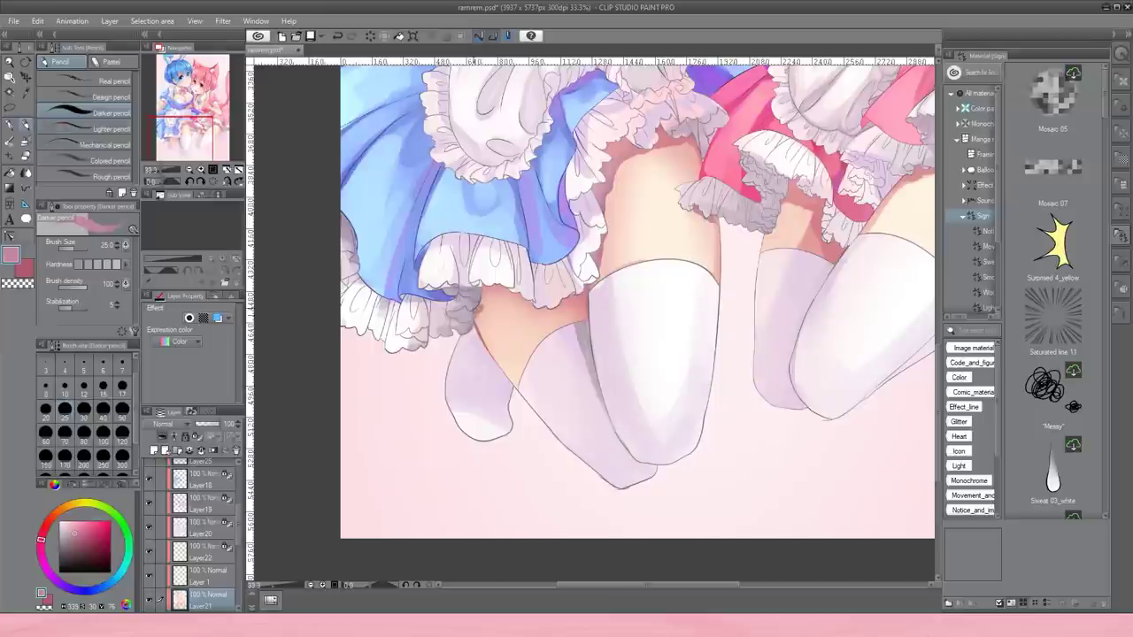
{"action": "left_click_drag", "start_coordinate": [489, 303], "coordinate": [533, 306]}
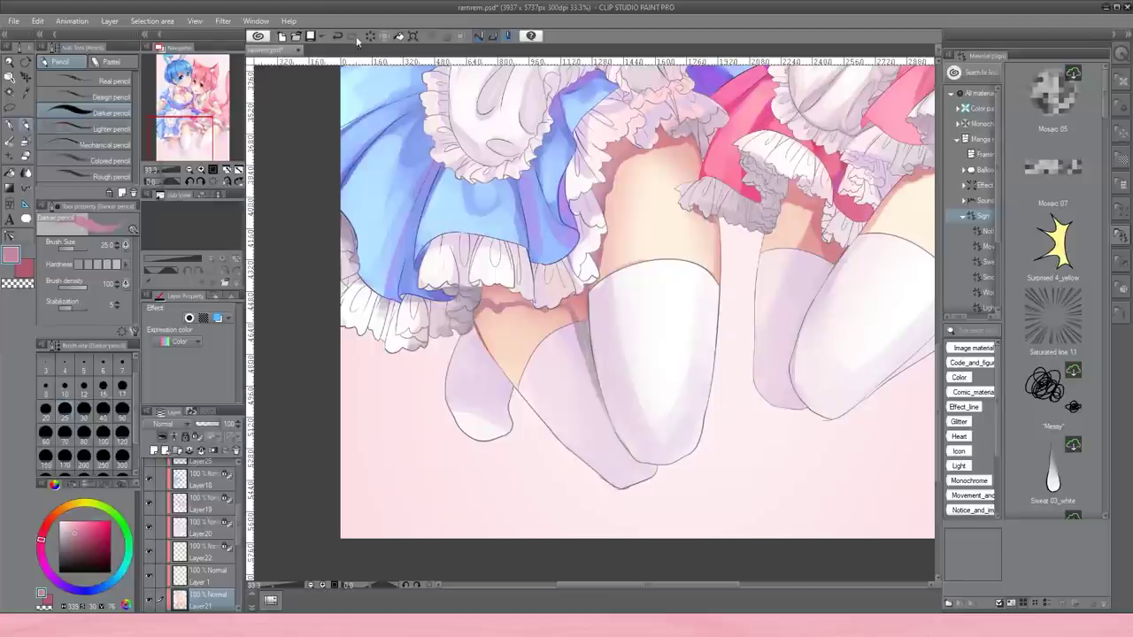
{"action": "left_click", "coordinate": [568, 304], "text": "alt"}
{"action": "left_click", "coordinate": [513, 298], "text": "alt"}
{"action": "left_click_drag", "start_coordinate": [521, 296], "coordinate": [482, 299]}
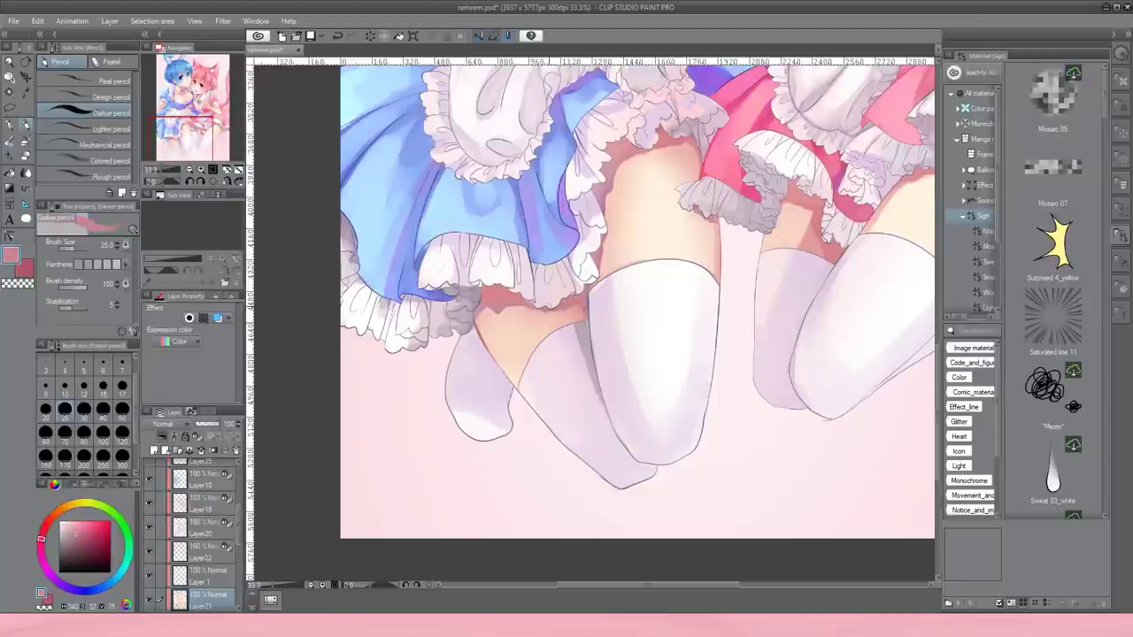
Tint the rear thigh's frill shadow and shade its outer edge in soft pink with Transparent watercolor at size 40.
{"action": "key", "text": "b"}
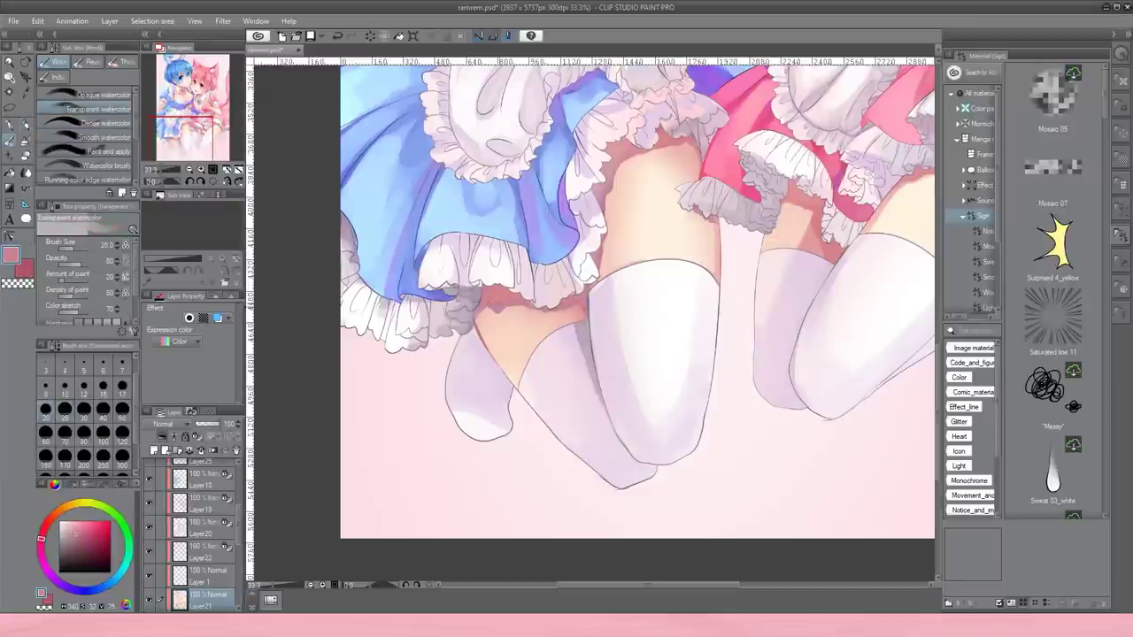
{"action": "scroll", "coordinate": [577, 310], "scroll_direction": "down", "scroll_amount": 5}
{"action": "scroll", "coordinate": [578, 311], "scroll_direction": "up", "scroll_amount": 5}
{"action": "left_click", "coordinate": [97, 123]}
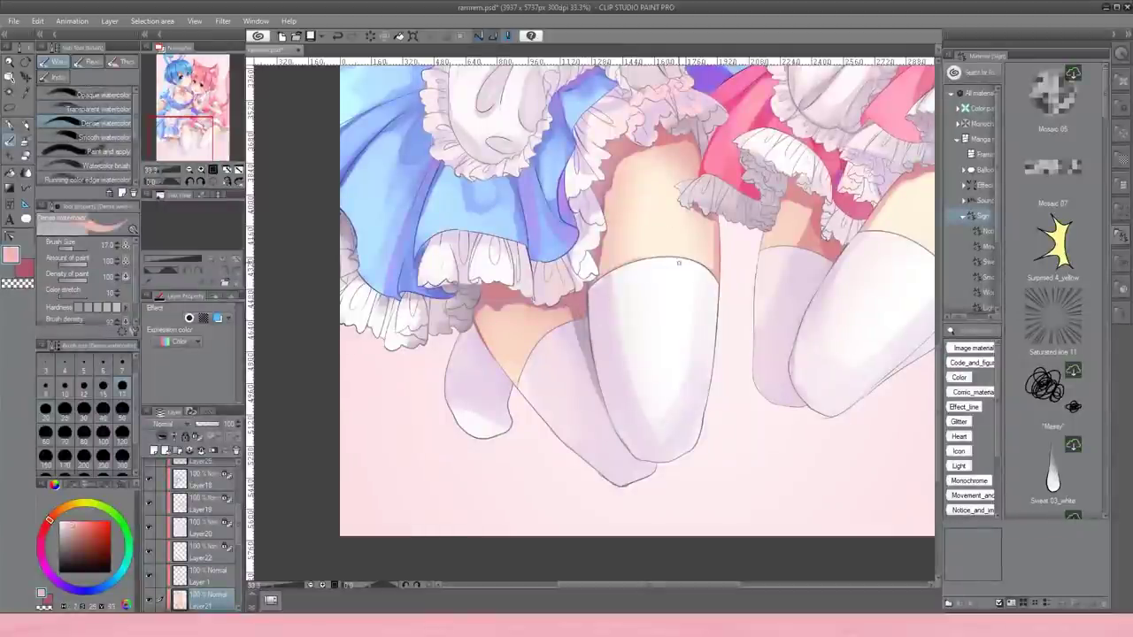
{"action": "left_click", "coordinate": [97, 109]}
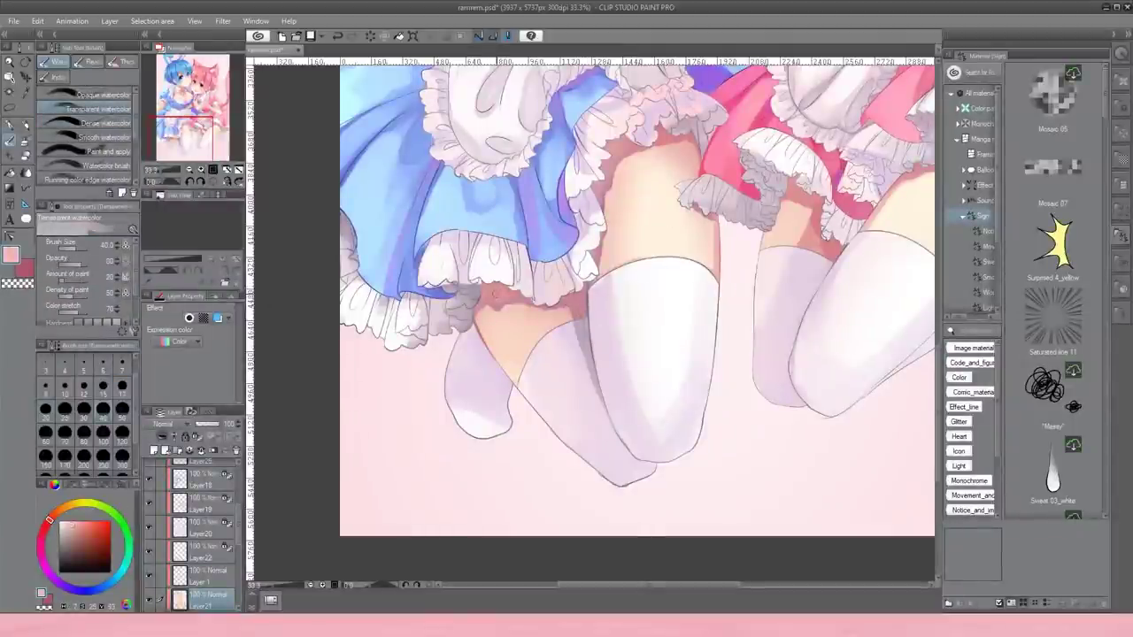
{"action": "left_click", "coordinate": [644, 256], "text": "alt"}
{"action": "left_click", "coordinate": [494, 281], "text": "alt"}
{"action": "left_click_drag", "start_coordinate": [478, 314], "coordinate": [518, 386]}
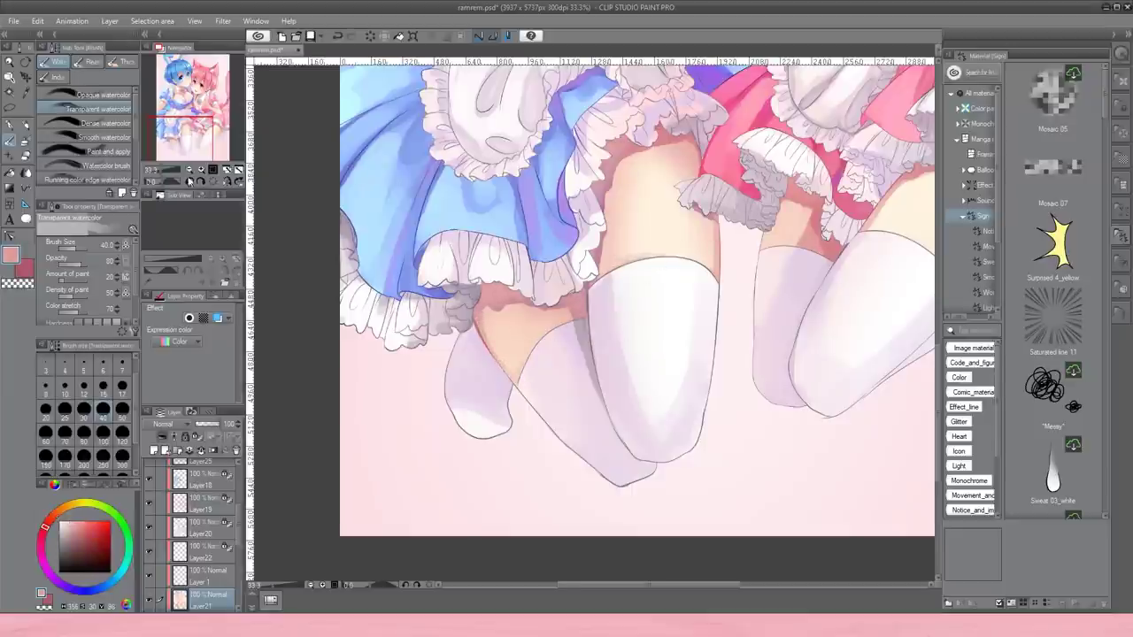
{"action": "left_click", "coordinate": [177, 181]}
{"action": "scroll", "coordinate": [558, 298], "scroll_direction": "up", "scroll_amount": 5}
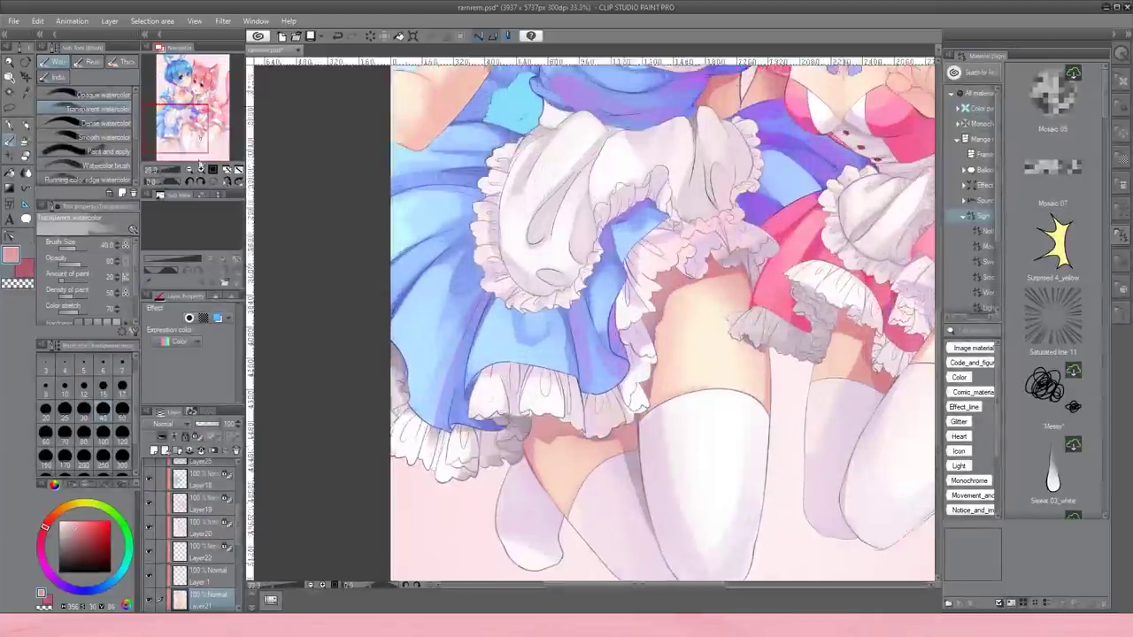
Retouch the outer edge and frill shadow of the blue-haired girl's rear thigh with Dense watercolor at size 17 and Transparent watercolor at size 40.
{"action": "left_click", "coordinate": [542, 350], "text": "alt"}
{"action": "left_click_drag", "start_coordinate": [542, 350], "coordinate": [556, 331]}
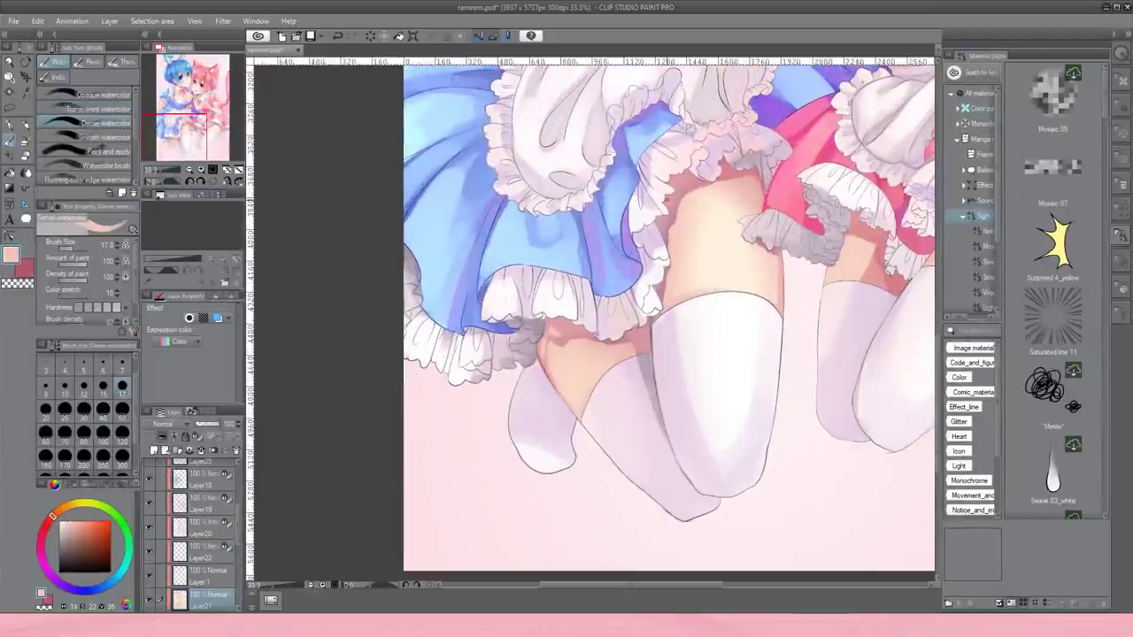
{"action": "left_click", "coordinate": [93, 109]}
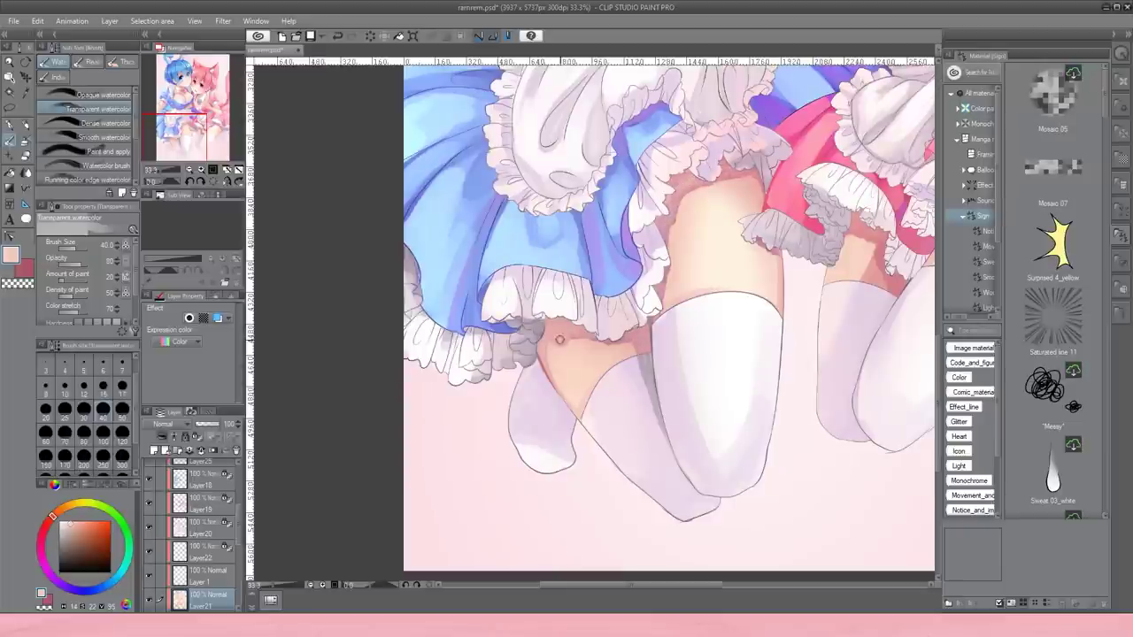
{"action": "left_click", "coordinate": [537, 336], "text": "alt"}
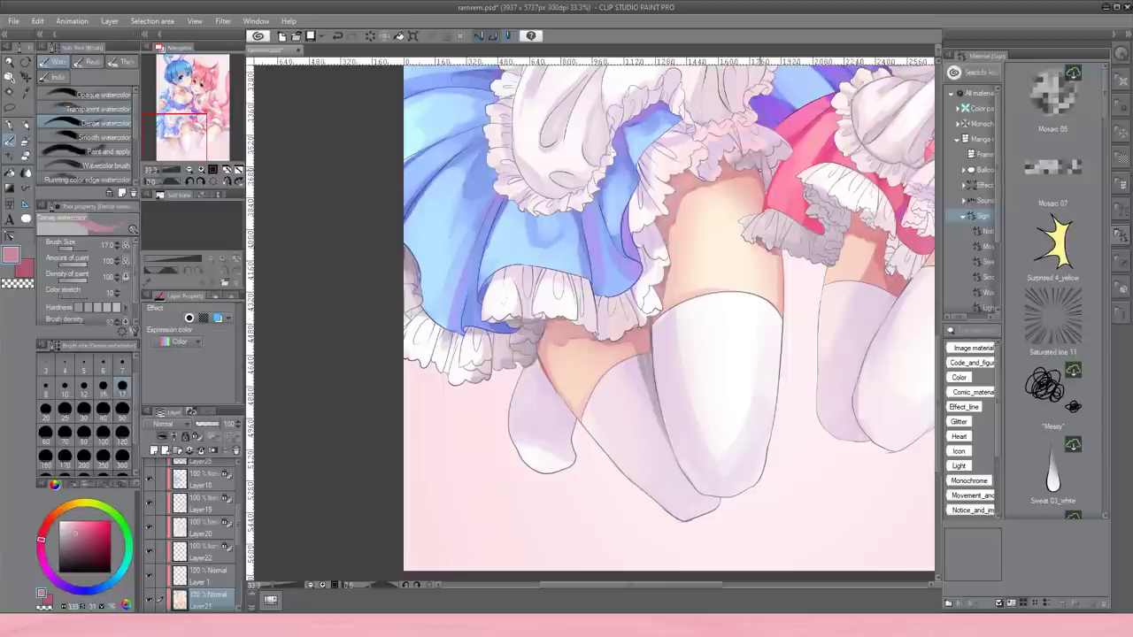
{"action": "key", "text": "b"}
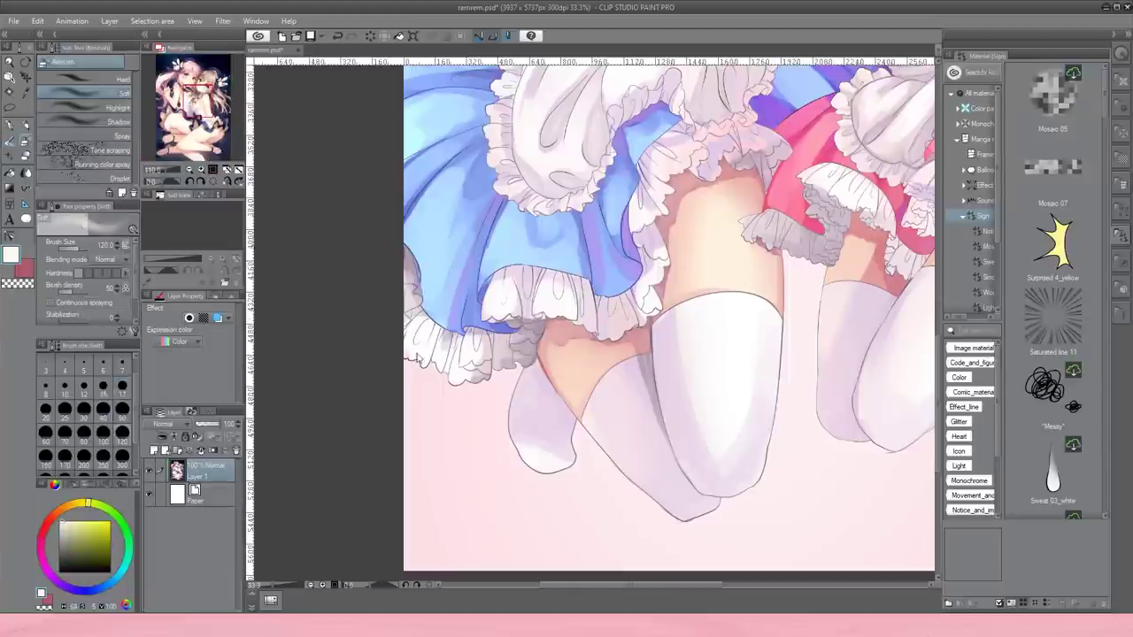
{"action": "key", "text": "p"}
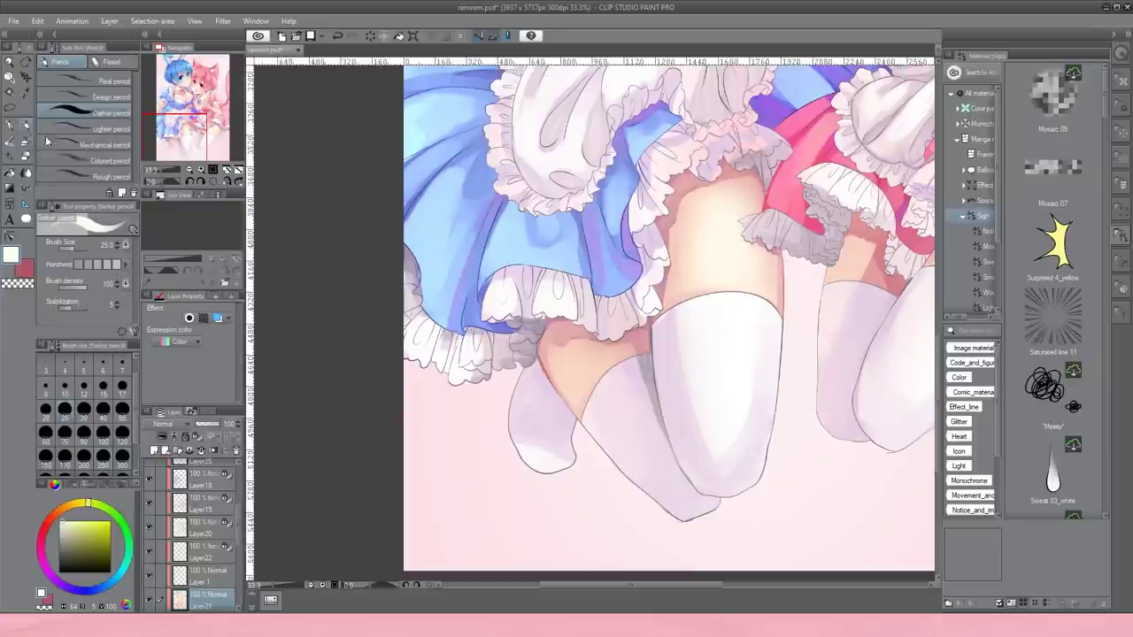
Paint pink shading beneath the frill and along the outer side of the pink-haired girl's front thigh with Dense watercolor at size 17.
{"action": "scroll", "coordinate": [518, 502], "scroll_direction": "down", "scroll_amount": 3}
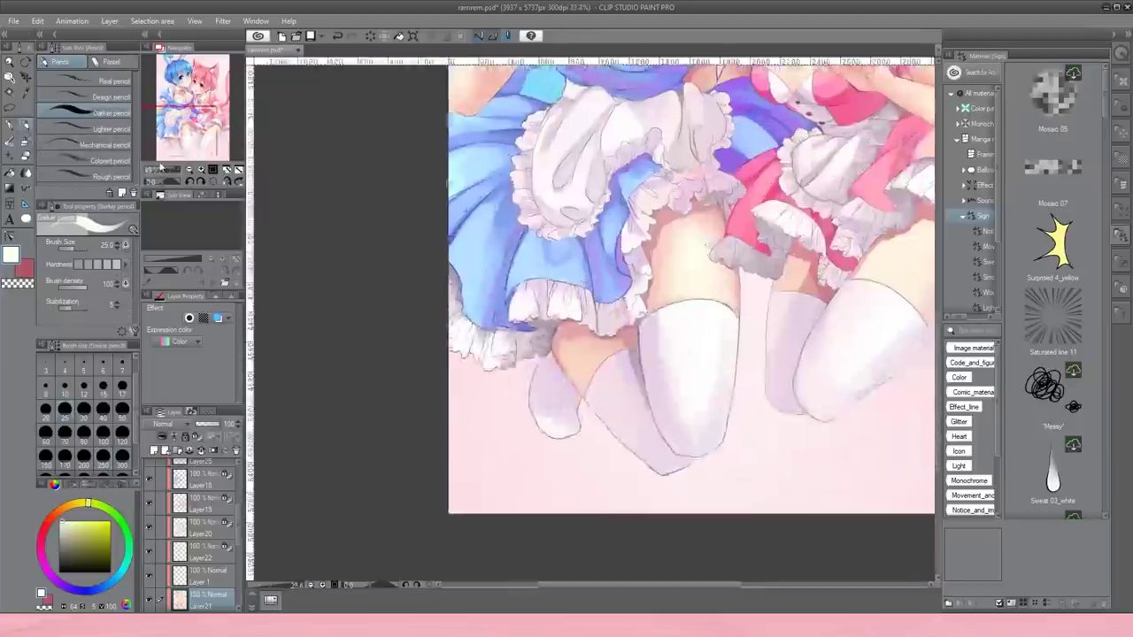
{"action": "left_click_drag", "start_coordinate": [708, 461], "coordinate": [685, 512]}
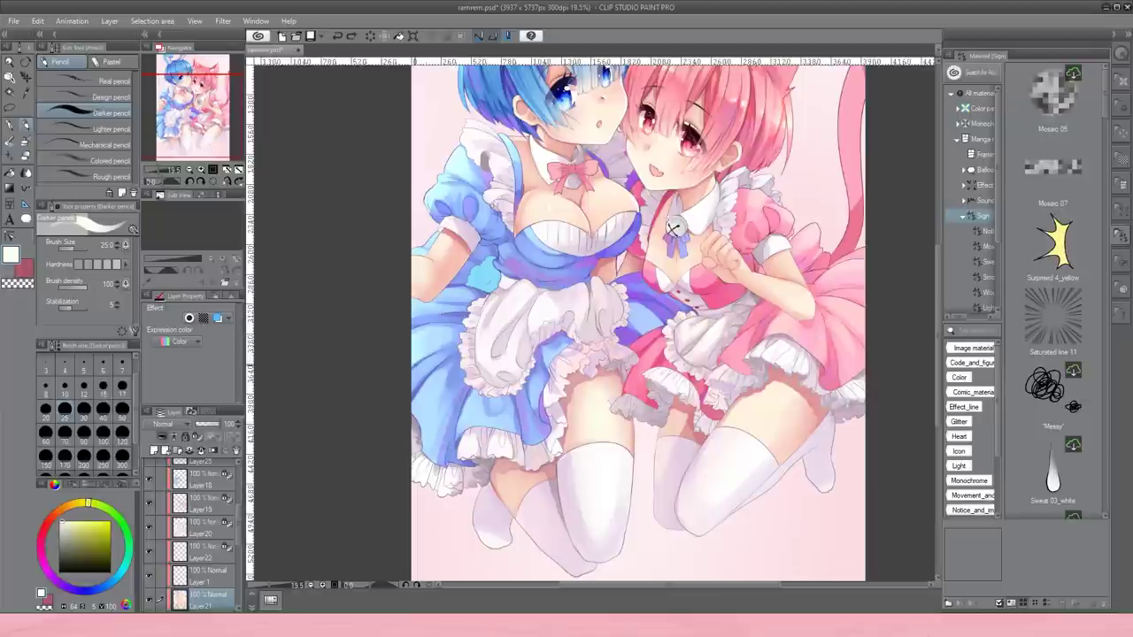
{"action": "scroll", "coordinate": [759, 486], "scroll_direction": "up", "scroll_amount": 2}
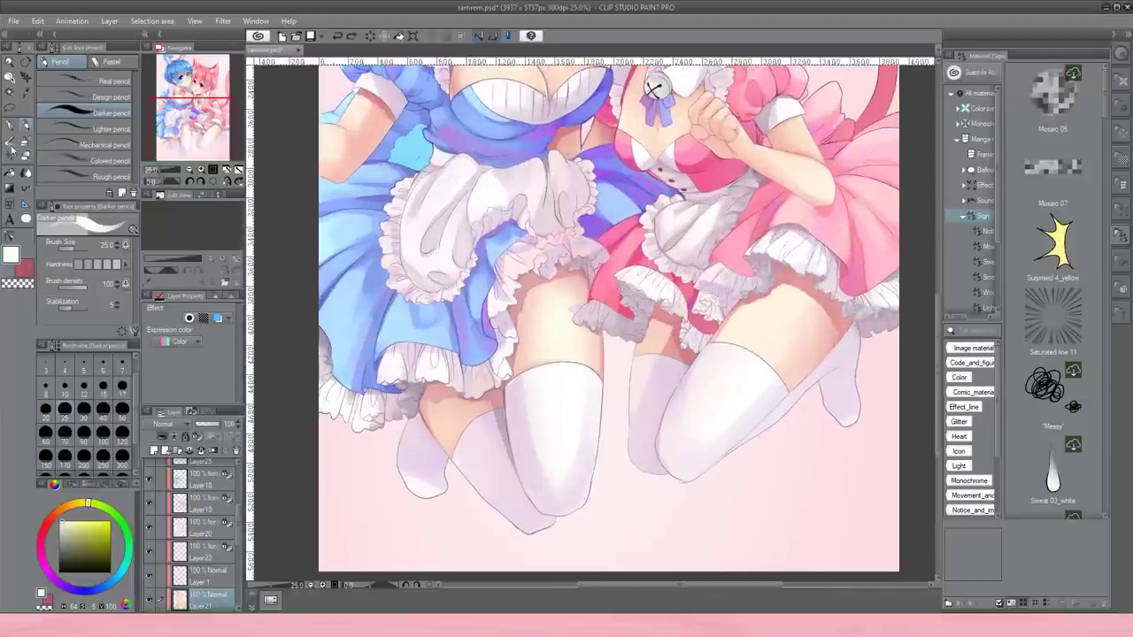
{"action": "left_click", "coordinate": [10, 144]}
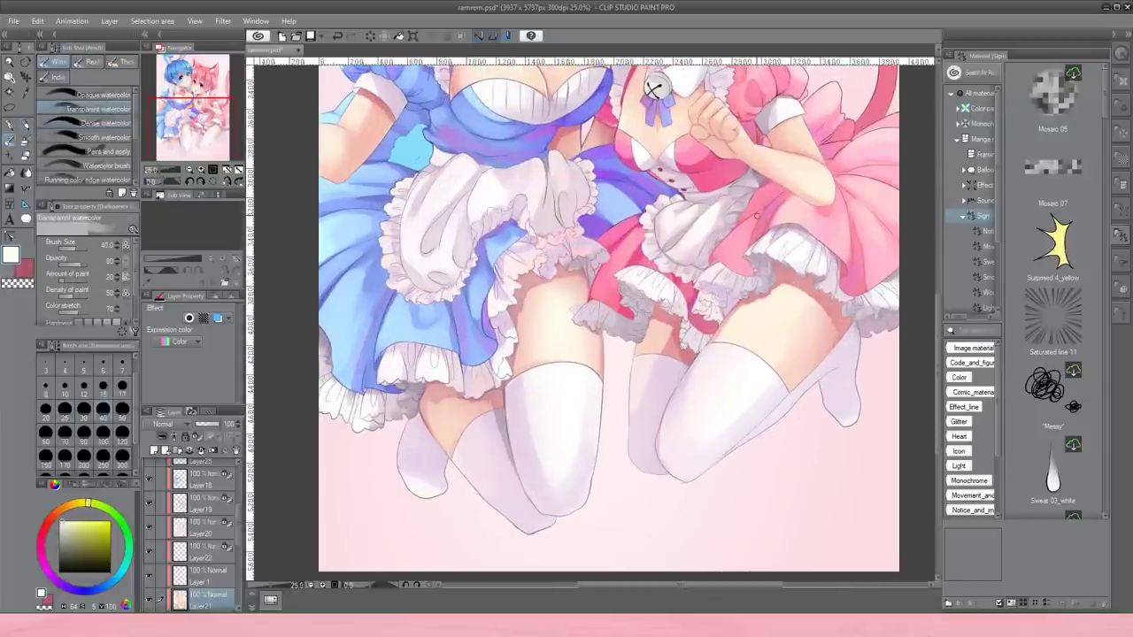
{"action": "left_click", "coordinate": [823, 310], "text": "alt"}
{"action": "left_click", "coordinate": [93, 123]}
{"action": "left_click_drag", "start_coordinate": [828, 305], "coordinate": [837, 335]}
{"action": "left_click_drag", "start_coordinate": [788, 284], "coordinate": [824, 301]}
Soften the pink-haired girl's thigh shading with light skin tones using Transparent watercolor at size 40 and Blend at size 250.
{"action": "left_click", "coordinate": [667, 323], "text": "alt"}
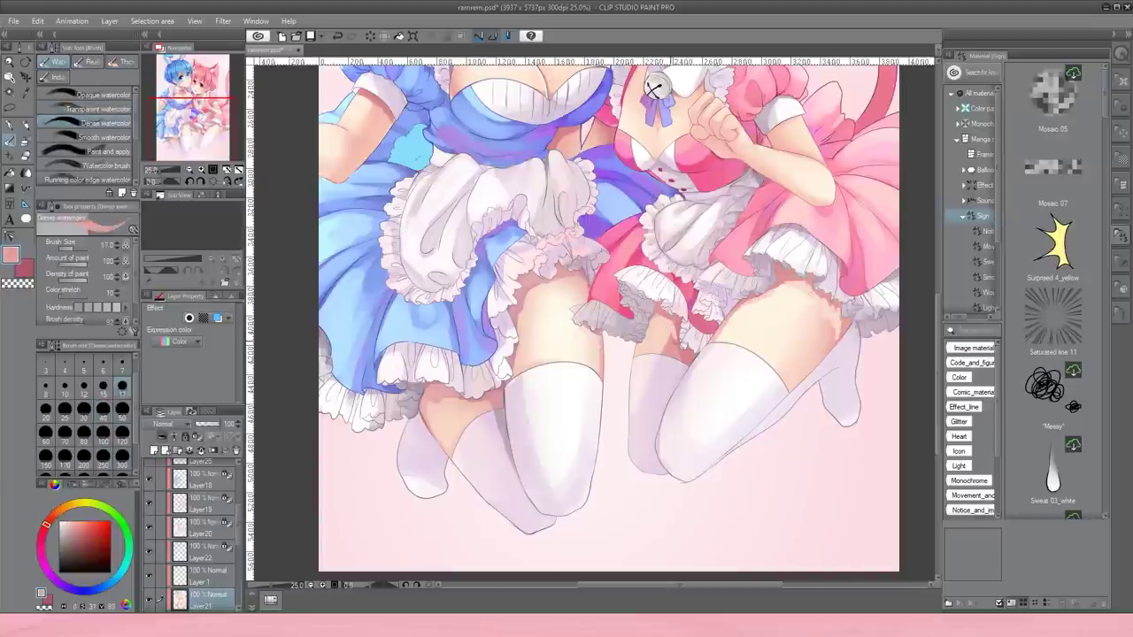
{"action": "left_click", "coordinate": [668, 345], "text": "alt"}
{"action": "key", "text": "comma"}
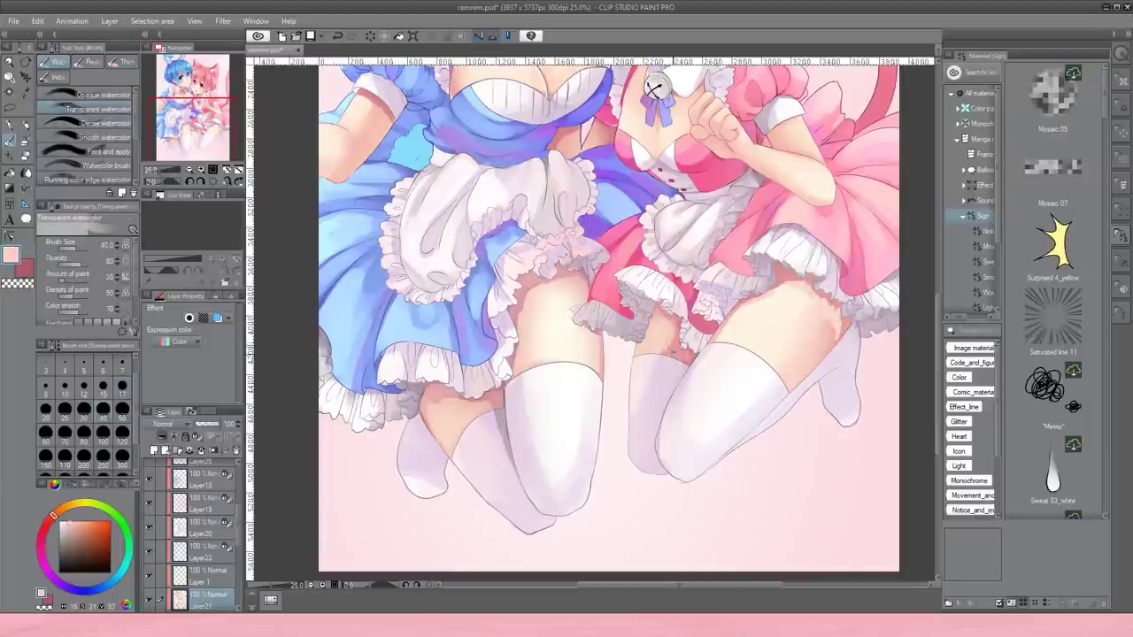
{"action": "mouse_move", "coordinate": [749, 301]}
{"action": "left_mouse_down"}
{"action": "mouse_move", "coordinate": [791, 276]}
{"action": "mouse_move", "coordinate": [821, 300]}
{"action": "mouse_move", "coordinate": [785, 288]}
{"action": "mouse_move", "coordinate": [837, 305]}
{"action": "mouse_move", "coordinate": [817, 354]}
{"action": "mouse_move", "coordinate": [832, 316]}
{"action": "left_mouse_up"}
{"action": "key", "text": "j"}
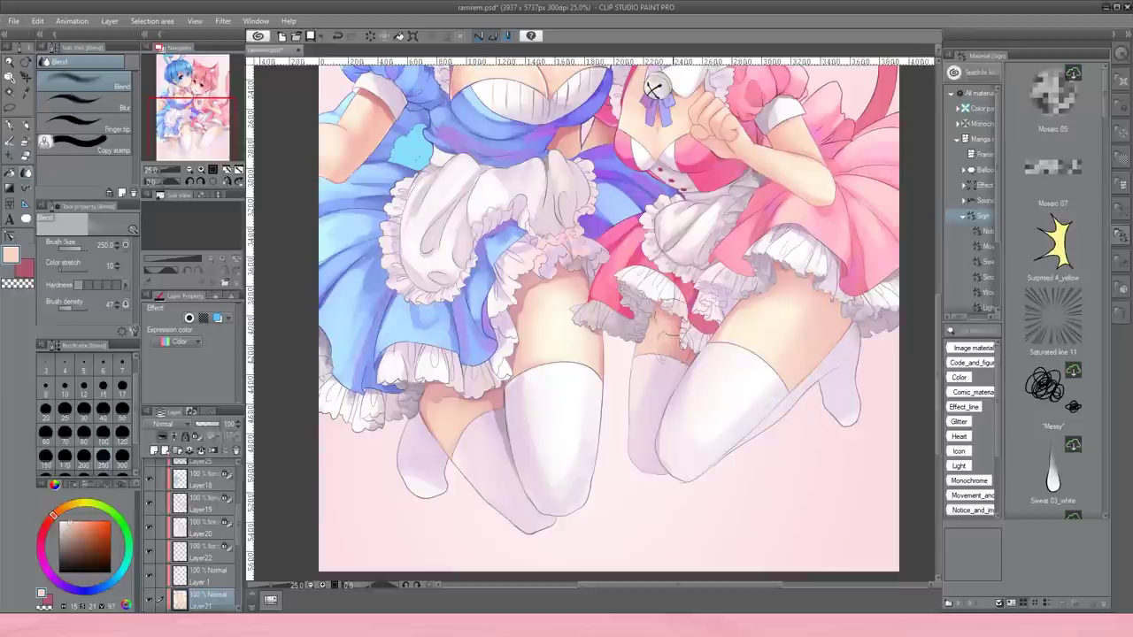
Airbrush a cream highlight and soft pink shading onto the pink-haired girl's front thigh with Soft at size 250.
{"action": "key", "text": "b"}
{"action": "left_click", "coordinate": [770, 354], "text": "alt"}
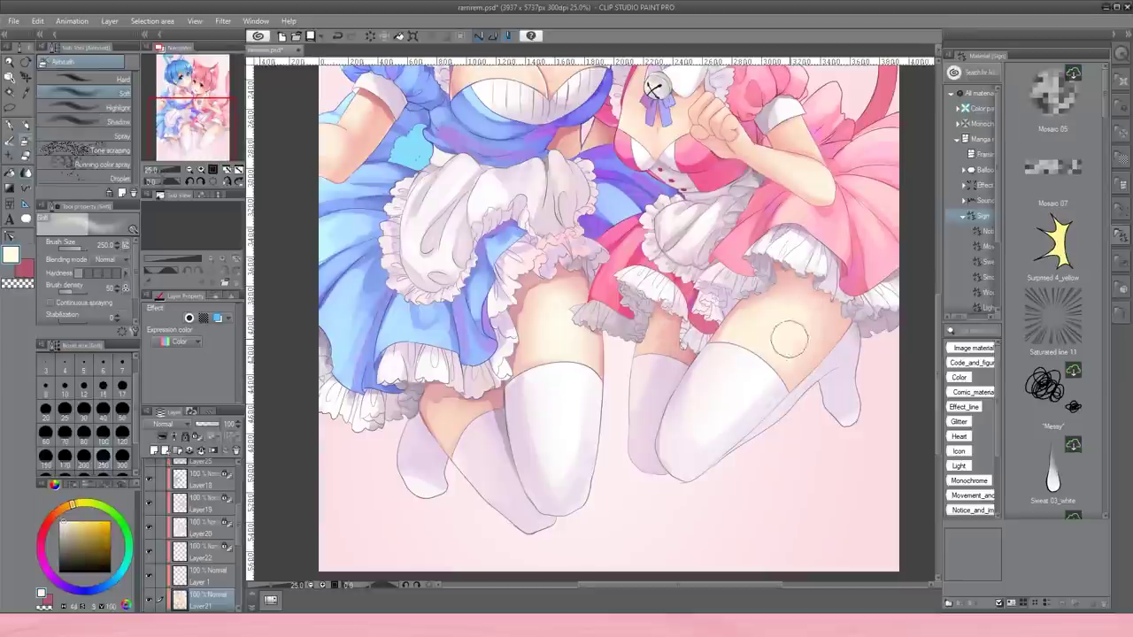
{"action": "mouse_move", "coordinate": [789, 375]}
{"action": "left_mouse_down"}
{"action": "mouse_move", "coordinate": [761, 303]}
{"action": "mouse_move", "coordinate": [747, 342]}
{"action": "left_mouse_up"}
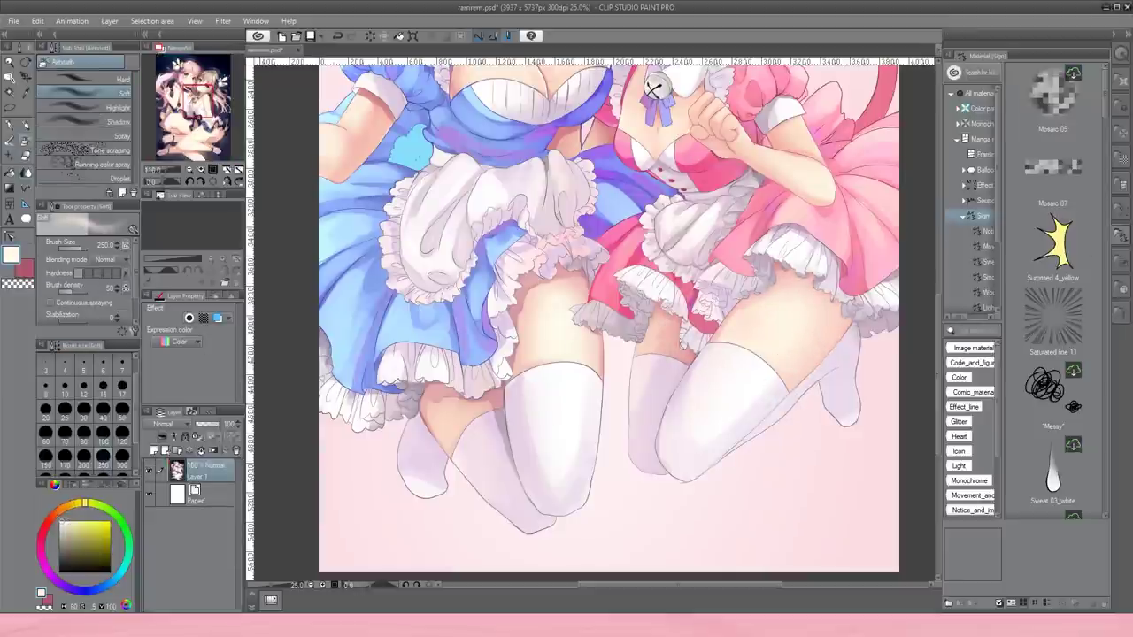
{"action": "left_click", "coordinate": [696, 340], "text": "alt"}
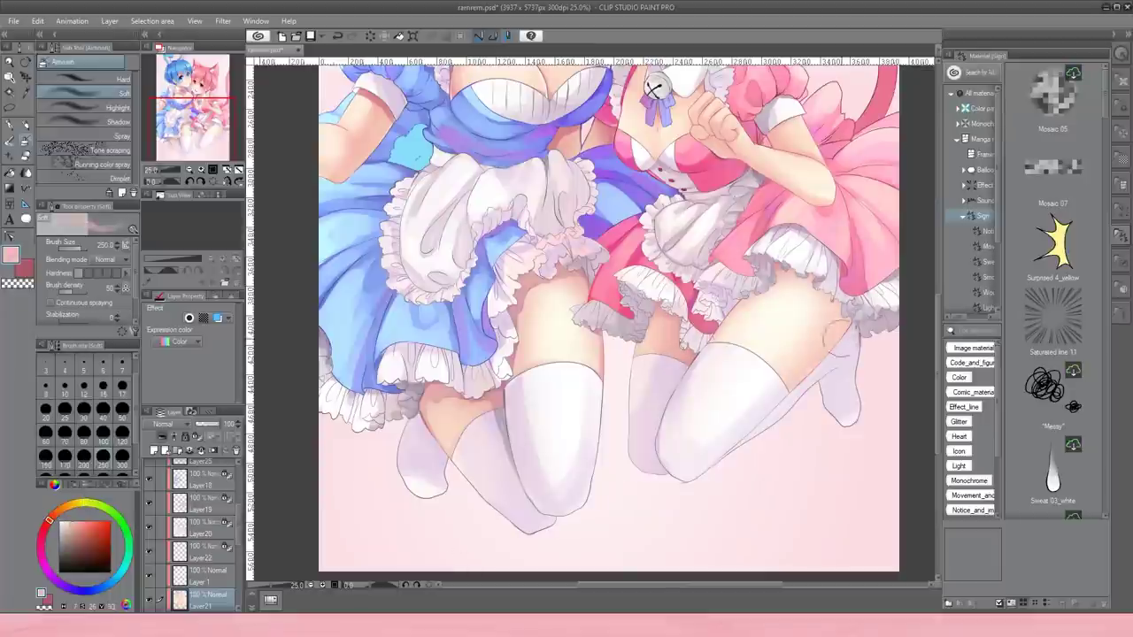
{"action": "left_click_drag", "start_coordinate": [790, 272], "coordinate": [757, 270]}
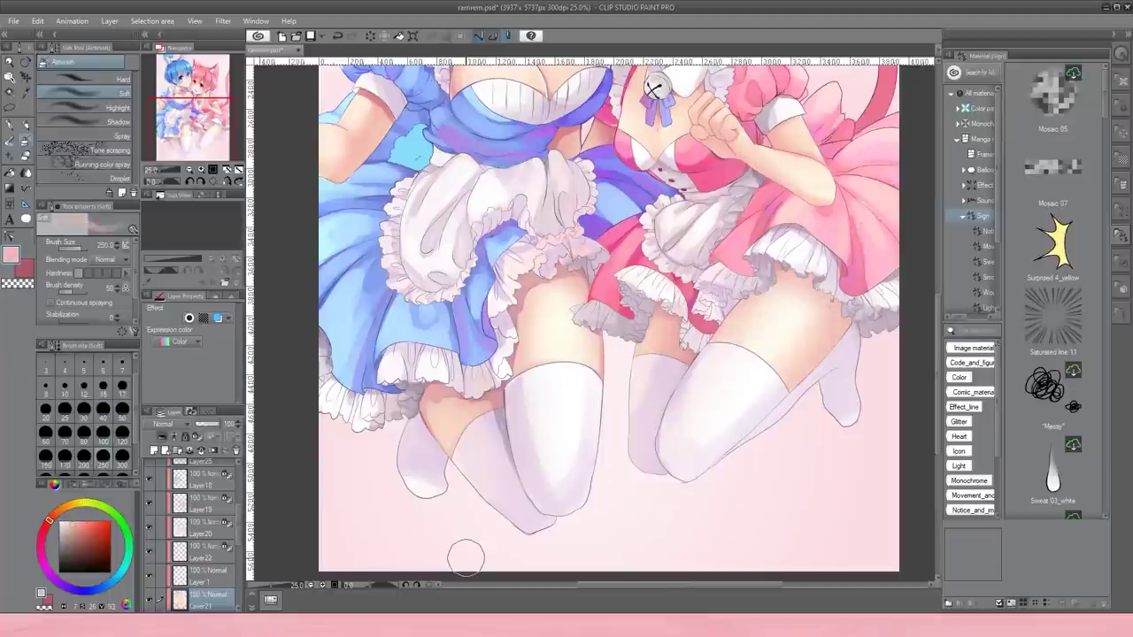
{"action": "left_click", "coordinate": [830, 365], "text": "alt"}
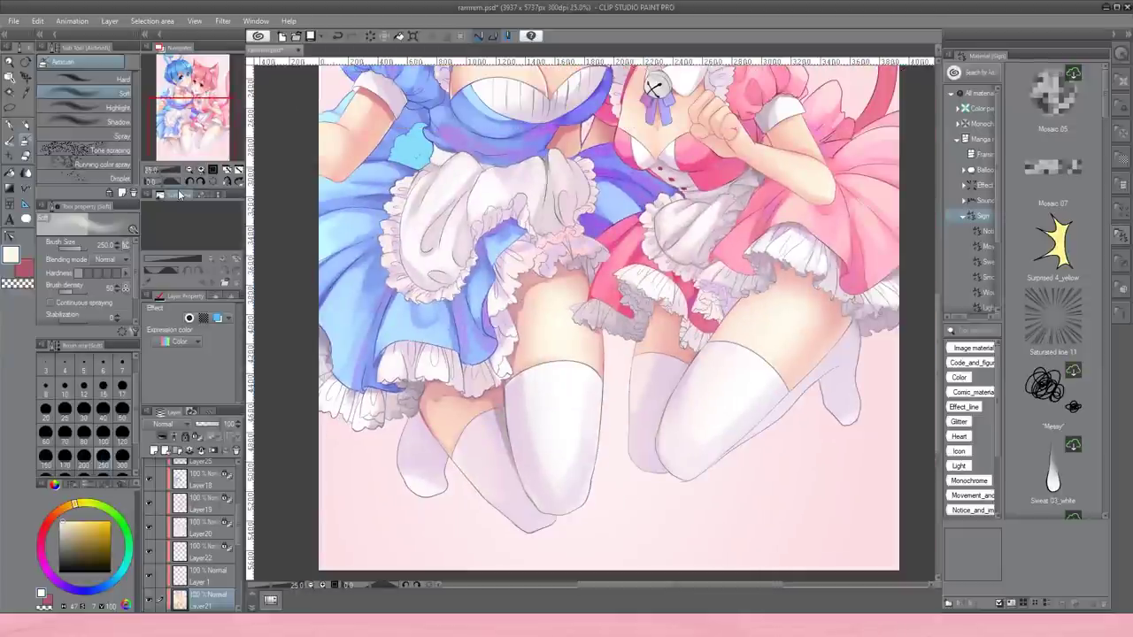
Draw wavy frill shadows across the pink-haired girl's thighs in muted pink with Darker pencil at size 25.
{"action": "key", "text": "ctrl+plus"}
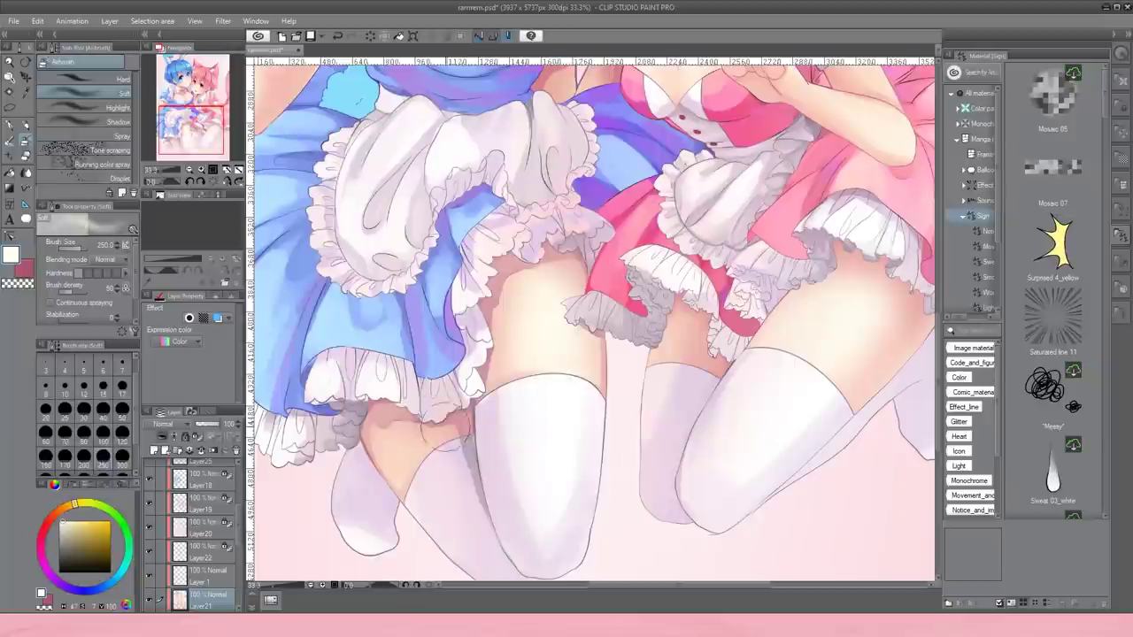
{"action": "key", "text": "p"}
{"action": "left_click_drag", "start_coordinate": [668, 303], "coordinate": [704, 327]}
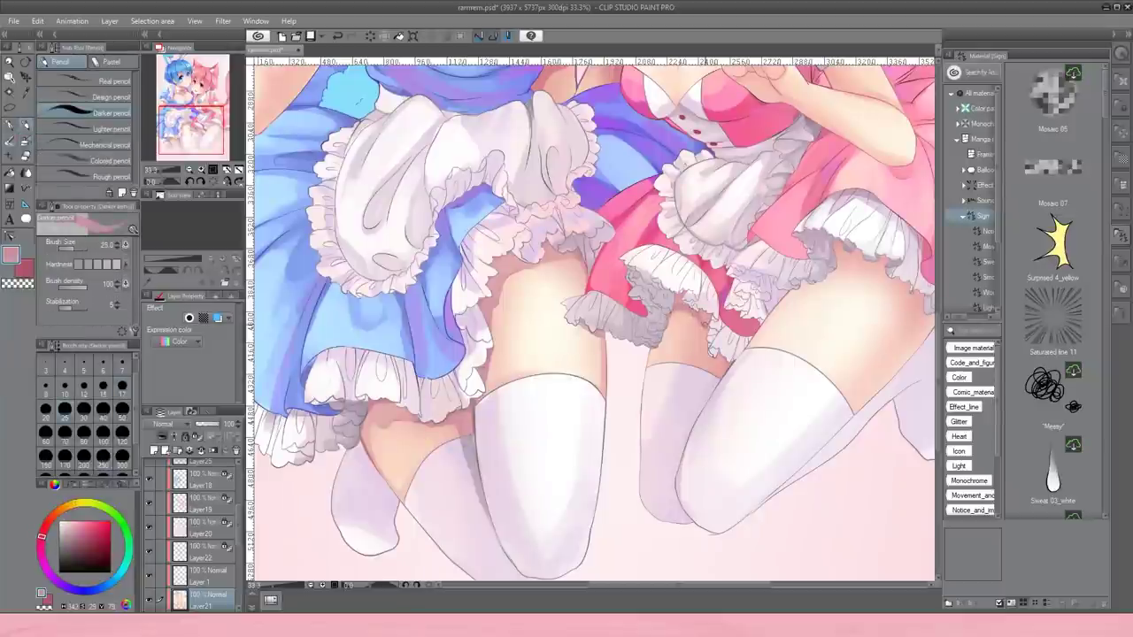
{"action": "left_click_drag", "start_coordinate": [835, 364], "coordinate": [724, 352]}
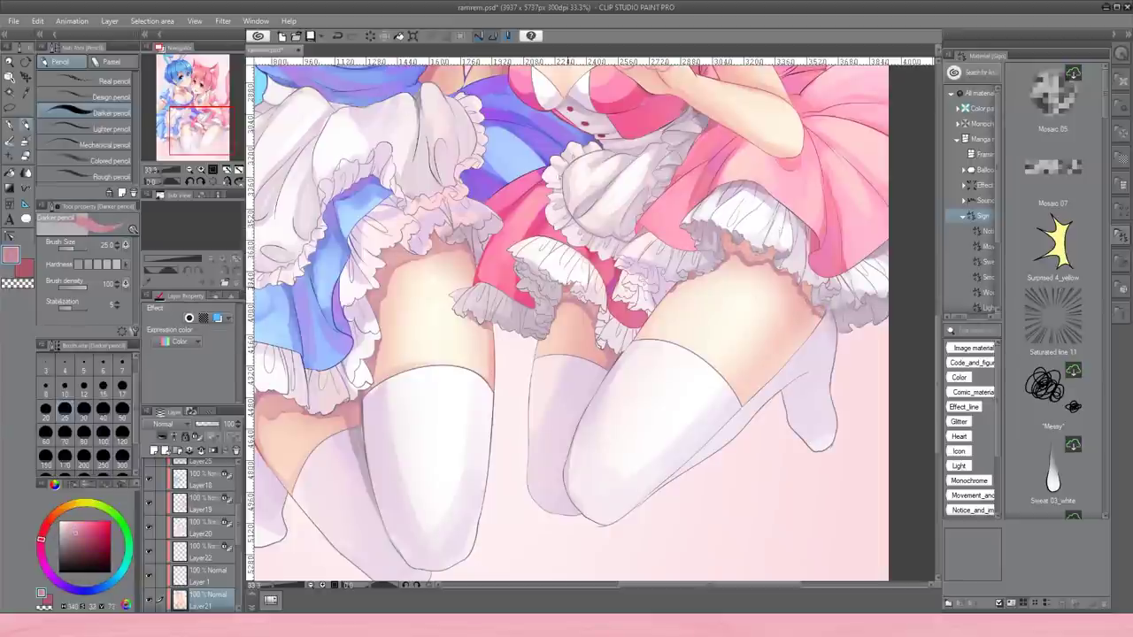
Tint the pink-haired girl's frill shadow in deeper muted pink with Transparent watercolor at size 40.
{"action": "key", "text": "b"}
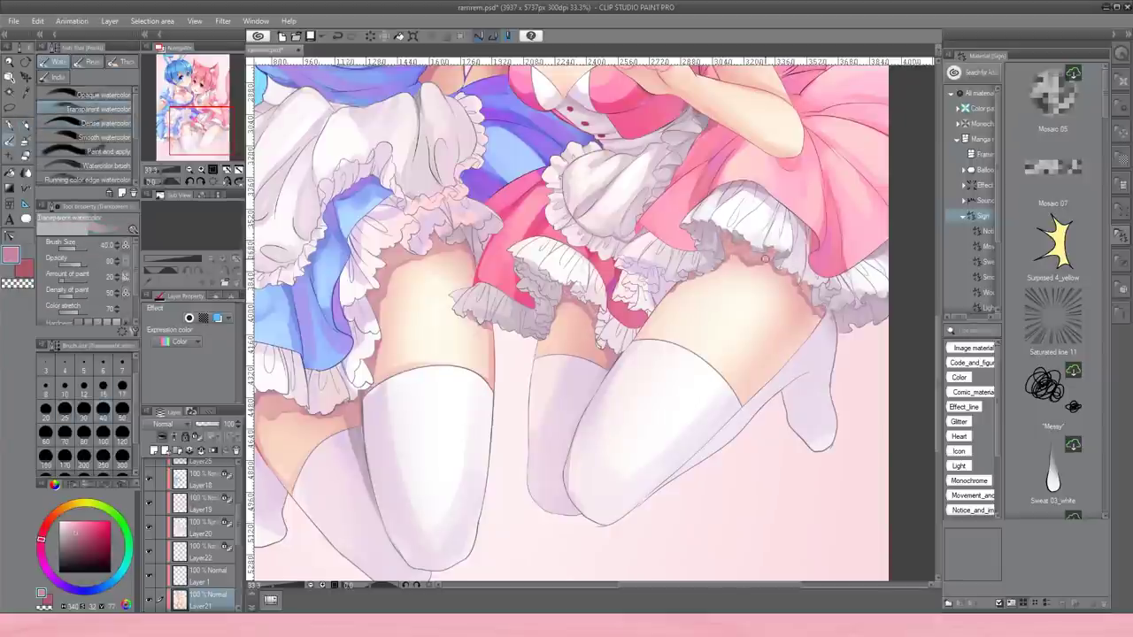
{"action": "left_click", "coordinate": [356, 432], "text": "alt"}
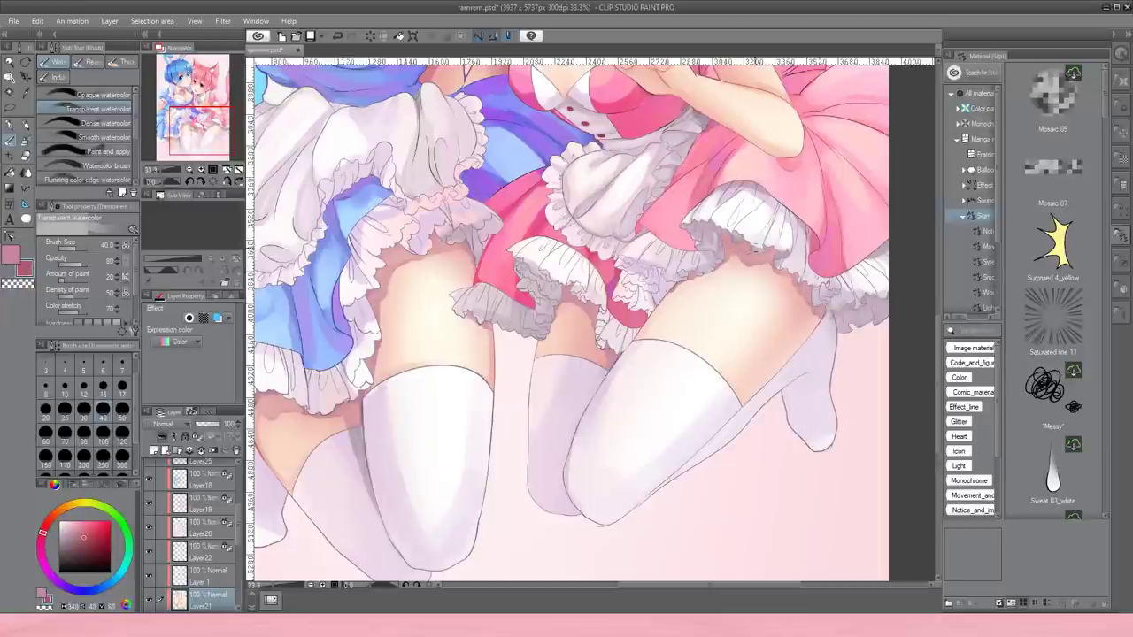
Examine the whole illustration and both girls' faces, necks and chests up close for areas to retouch.
{"action": "key", "text": "ctrl+minus"}
{"action": "key", "text": "ctrl+minus"}
{"action": "key", "text": "ctrl+minus"}
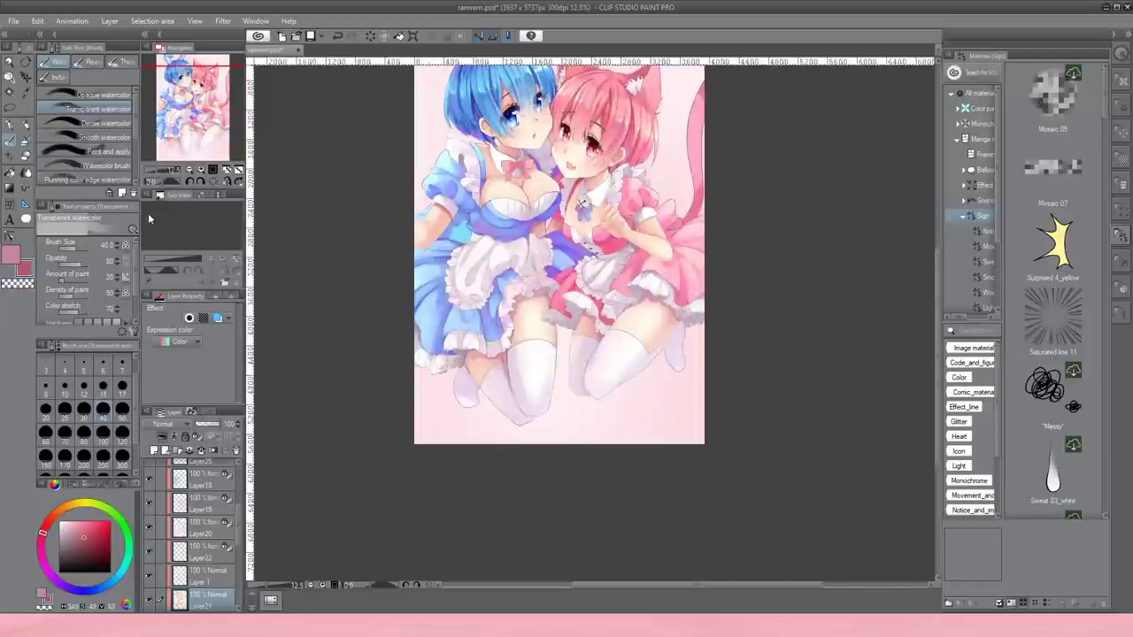
{"action": "key", "text": "ctrl+plus"}
{"action": "key", "text": "ctrl+plus"}
{"action": "key", "text": "ctrl+plus"}
{"action": "key", "text": "ctrl+plus"}
{"action": "left_click", "coordinate": [93, 123]}
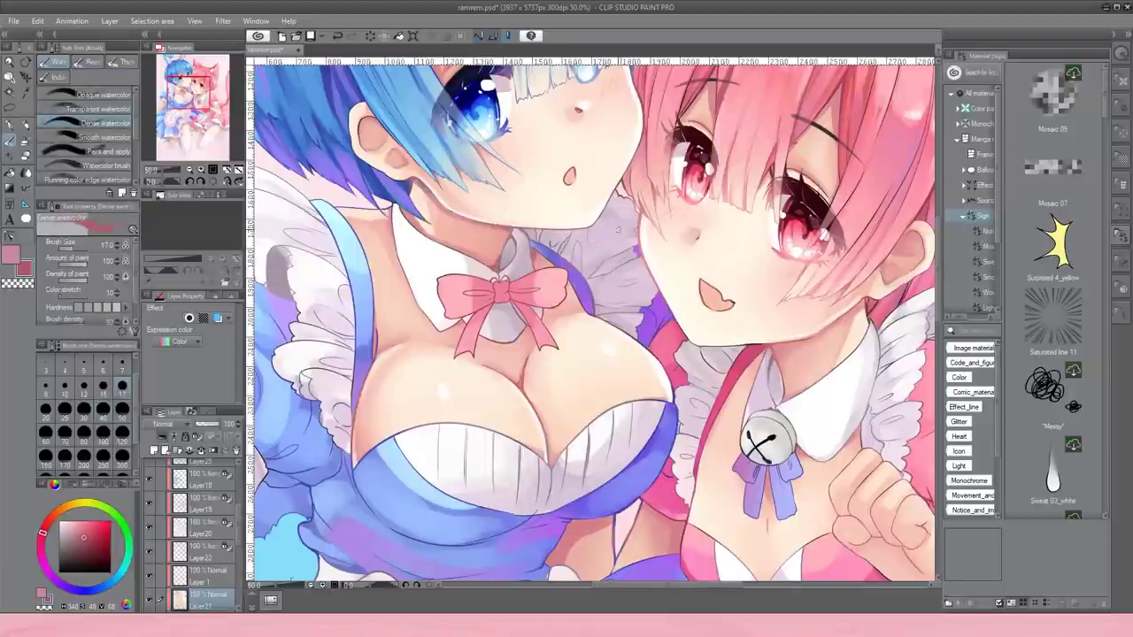
{"action": "left_click_drag", "start_coordinate": [513, 169], "coordinate": [598, 195]}
{"action": "left_click_drag", "start_coordinate": [561, 275], "coordinate": [392, 156]}
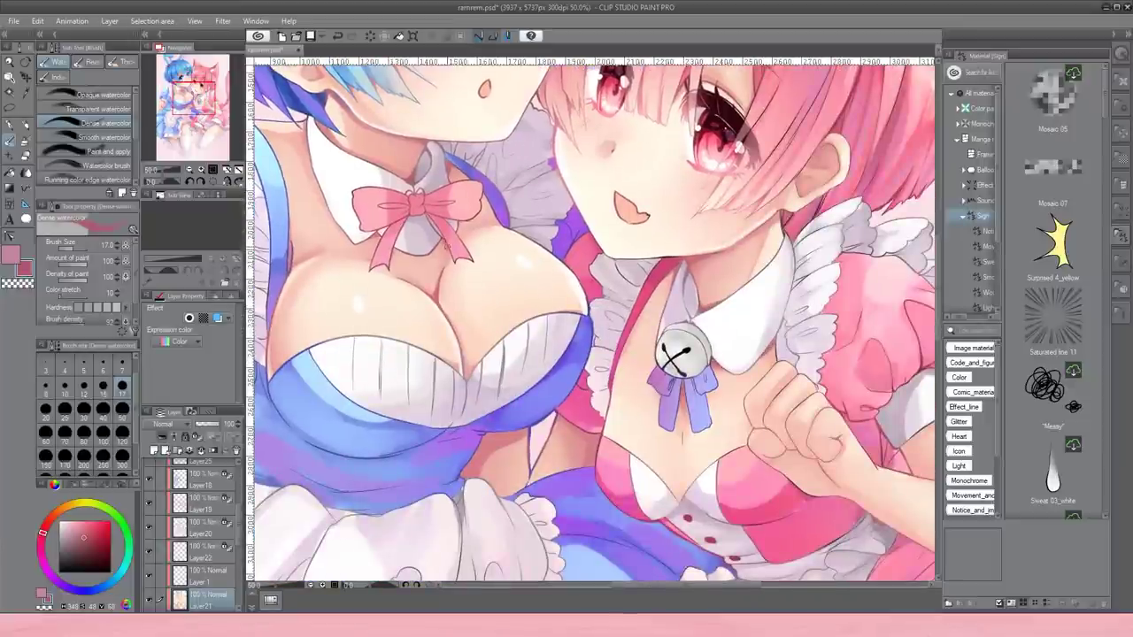
{"action": "left_click_drag", "start_coordinate": [462, 370], "coordinate": [586, 459]}
{"action": "scroll", "coordinate": [195, 531], "scroll_direction": "up", "scroll_amount": 3}
Retouch the blue-haired girl's chest, neck and face details on Layer7 Copy 2 in skin and pink tones with Dense watercolor at size 17.
{"action": "left_click", "coordinate": [199, 494]}
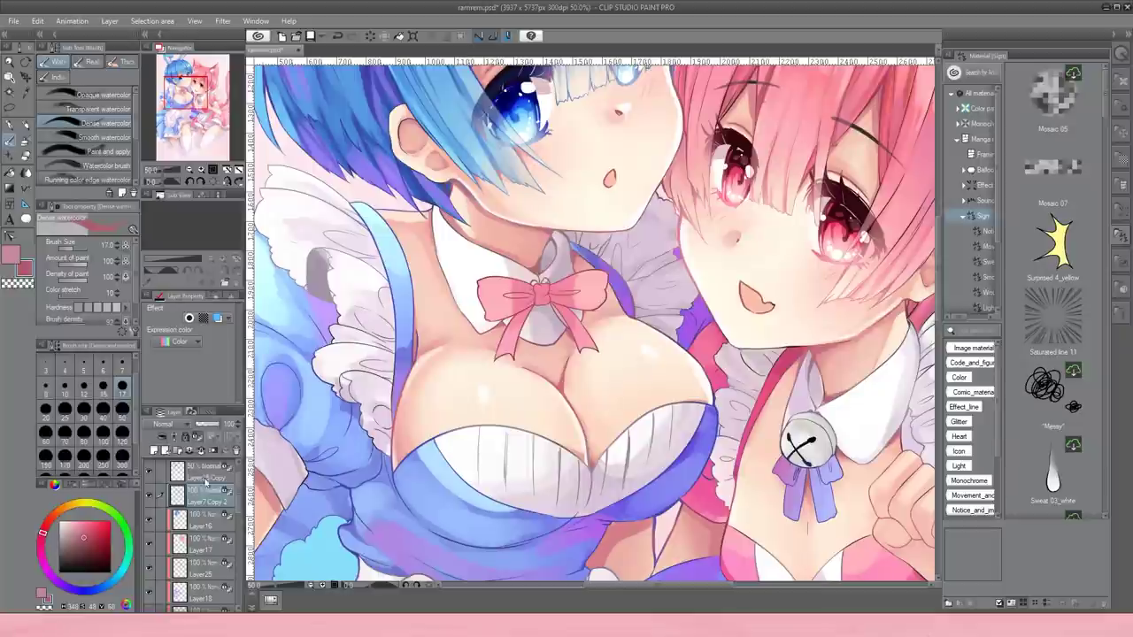
{"action": "left_click", "coordinate": [662, 329], "text": "alt"}
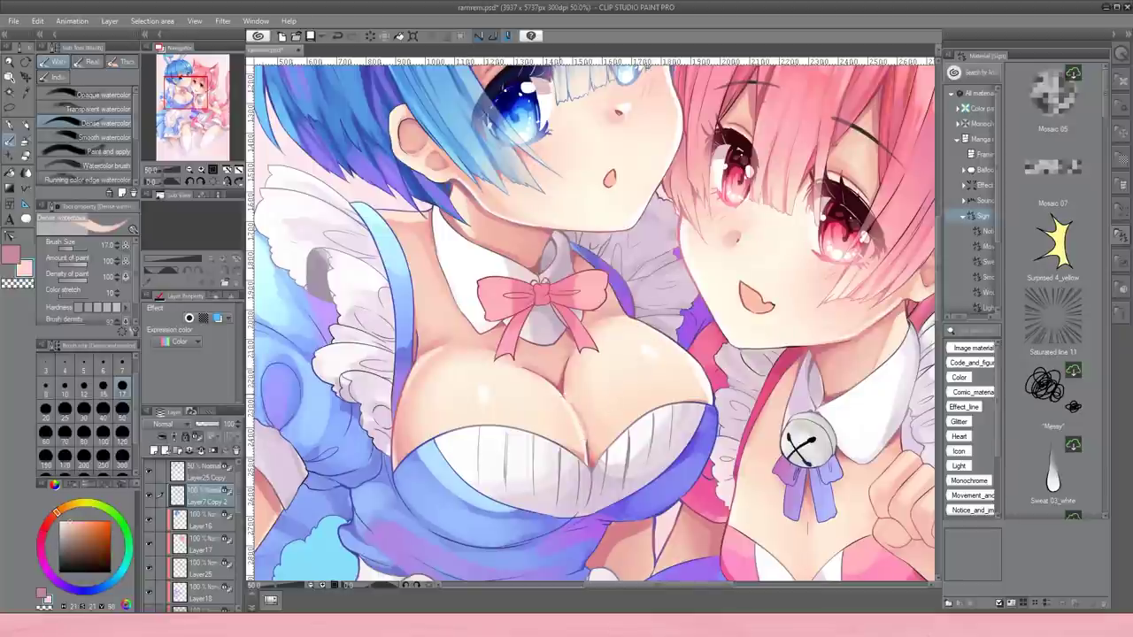
{"action": "left_click", "coordinate": [401, 403], "text": "alt"}
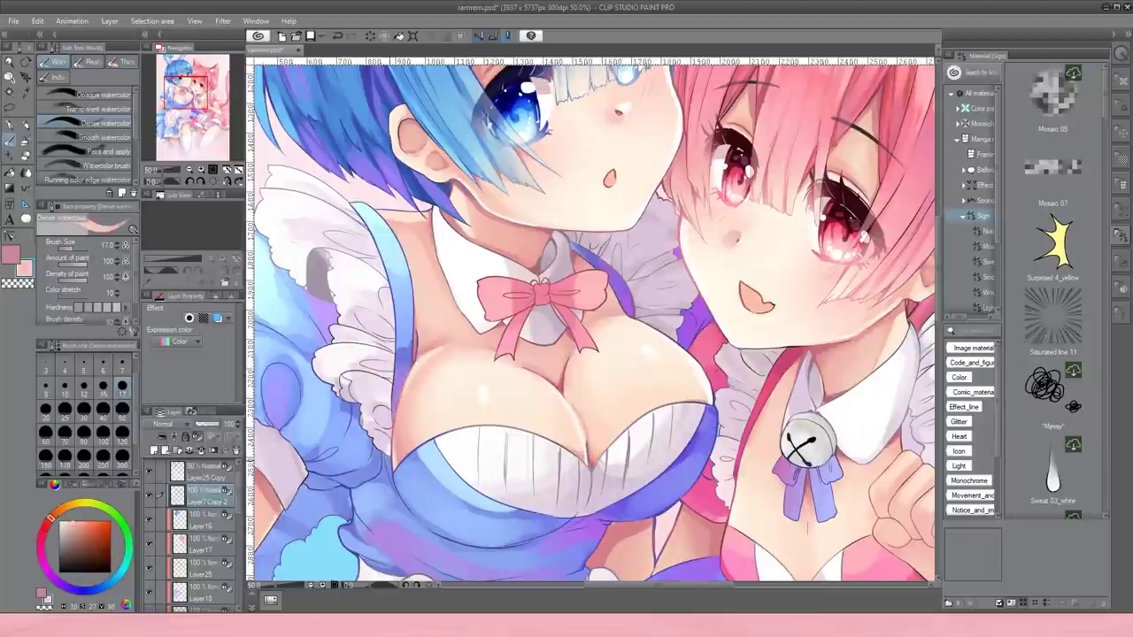
{"action": "left_click", "coordinate": [475, 322], "text": "alt"}
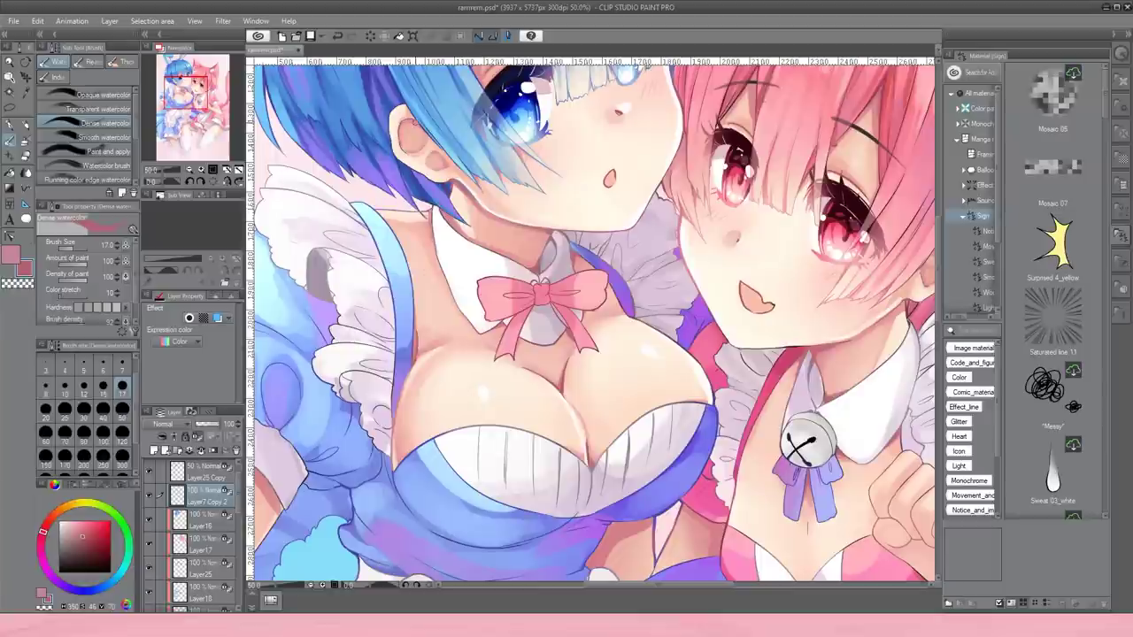
{"action": "scroll", "coordinate": [592, 318], "scroll_direction": "up", "scroll_amount": 2}
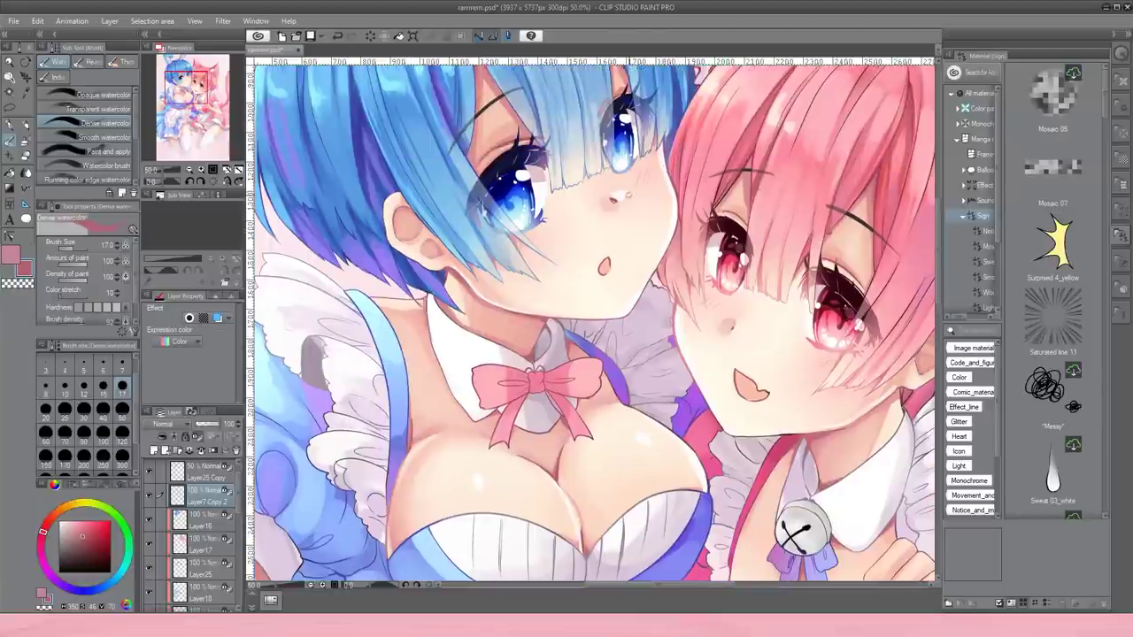
{"action": "left_click", "coordinate": [607, 236], "text": "alt"}
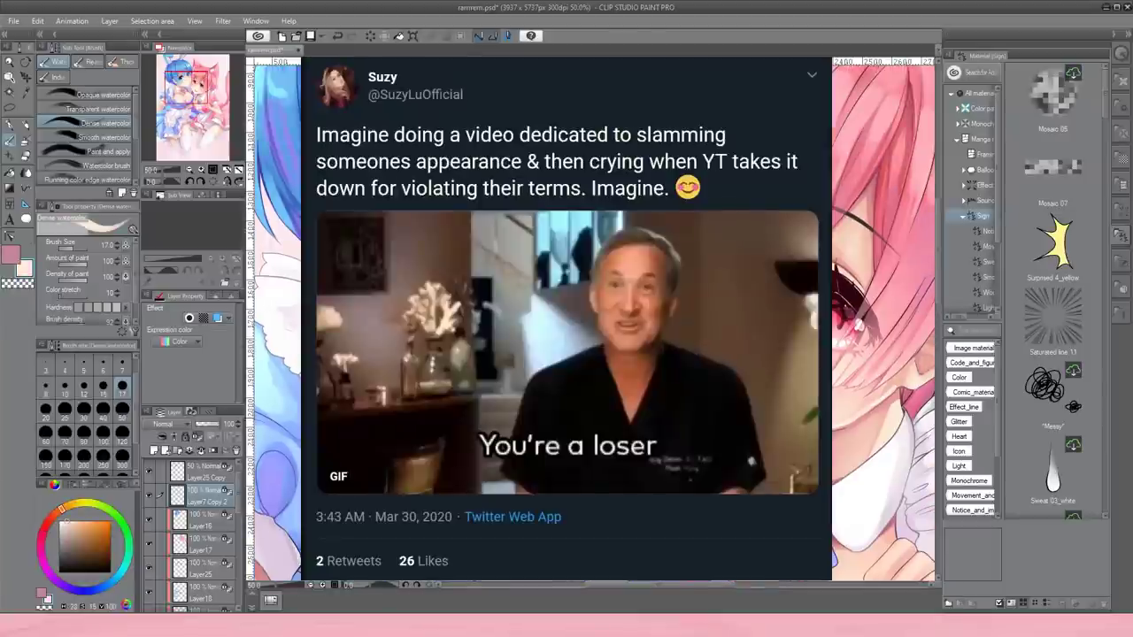
Blend the skin shading on the pink-haired girl's hand and cleavage on Layer21 in peach tones with Transparent watercolor at size 40.
{"action": "scroll", "coordinate": [591, 319], "scroll_direction": "down", "scroll_amount": 3}
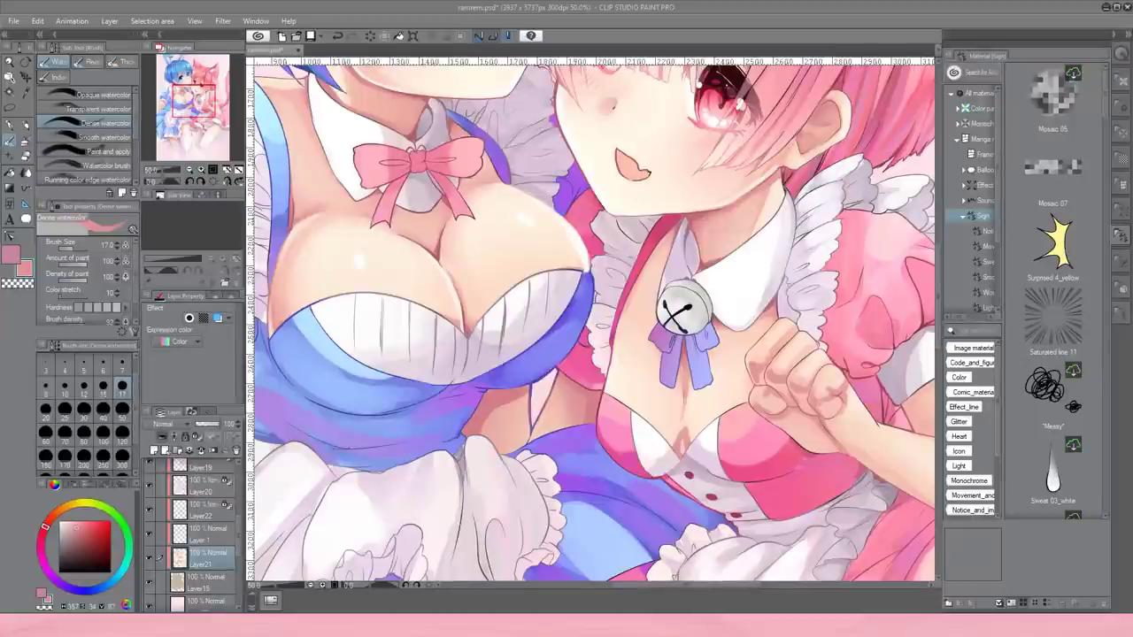
{"action": "left_click", "coordinate": [801, 352], "text": "alt"}
{"action": "key", "text": "comma"}
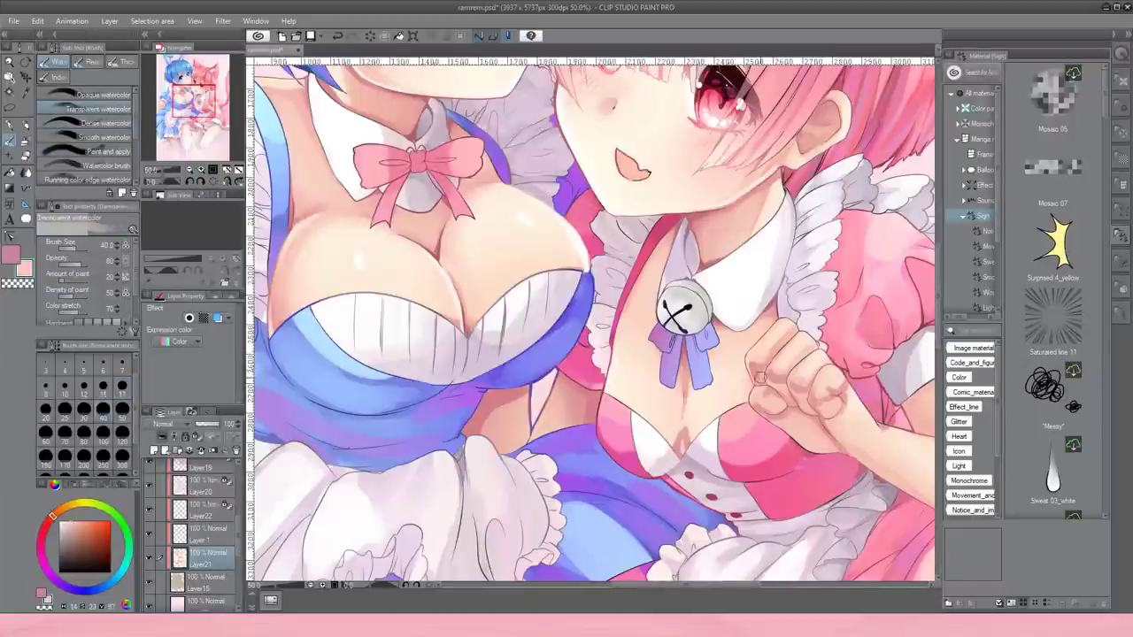
{"action": "left_click_drag", "start_coordinate": [768, 399], "coordinate": [796, 416]}
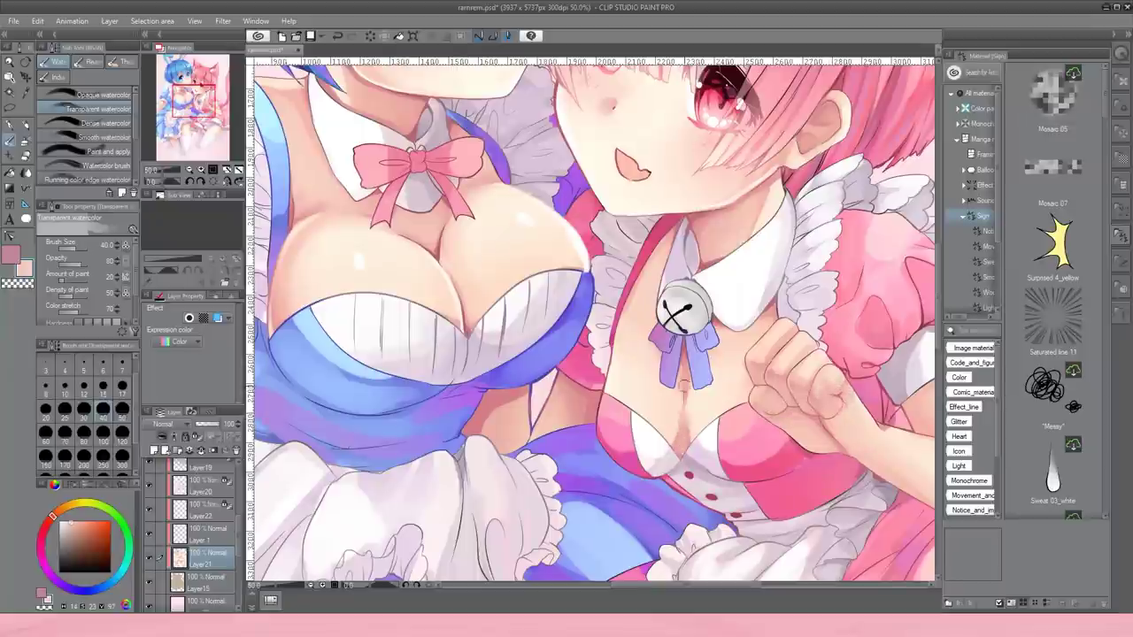
{"action": "left_click", "coordinate": [683, 422], "text": "alt"}
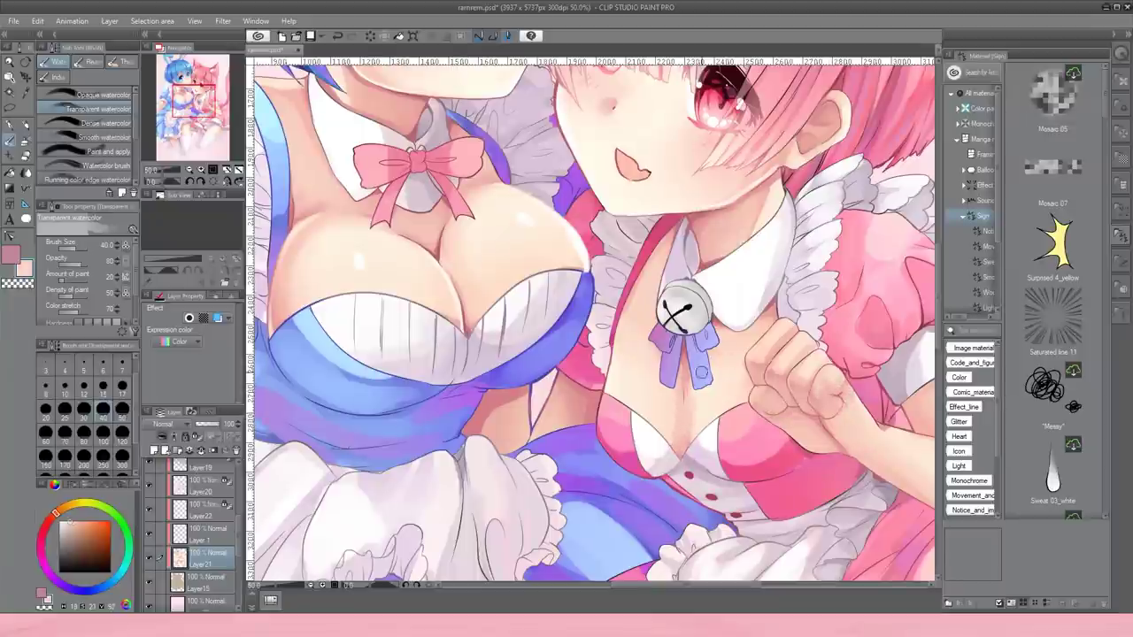
Refine the pink-haired girl's curled fingers on Layer21 in sampled skin tones with Dense watercolor at size 17.
{"action": "left_click", "coordinate": [687, 423], "text": "alt"}
{"action": "left_click", "coordinate": [89, 123]}
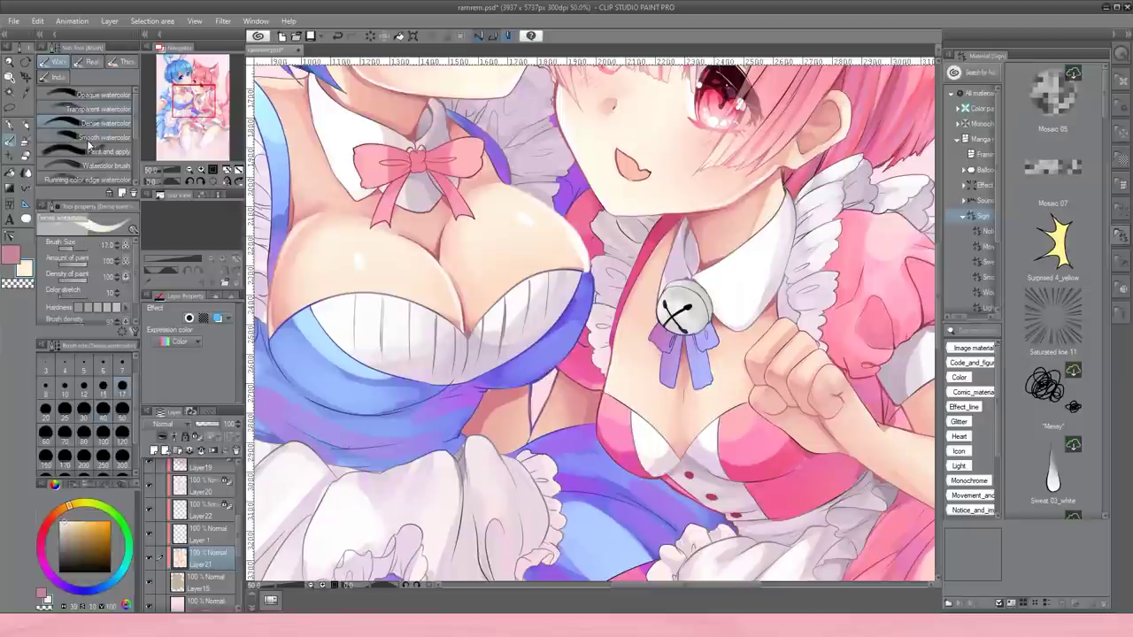
{"action": "left_click_drag", "start_coordinate": [757, 345], "coordinate": [785, 350]}
{"action": "left_click", "coordinate": [755, 351], "text": "alt"}
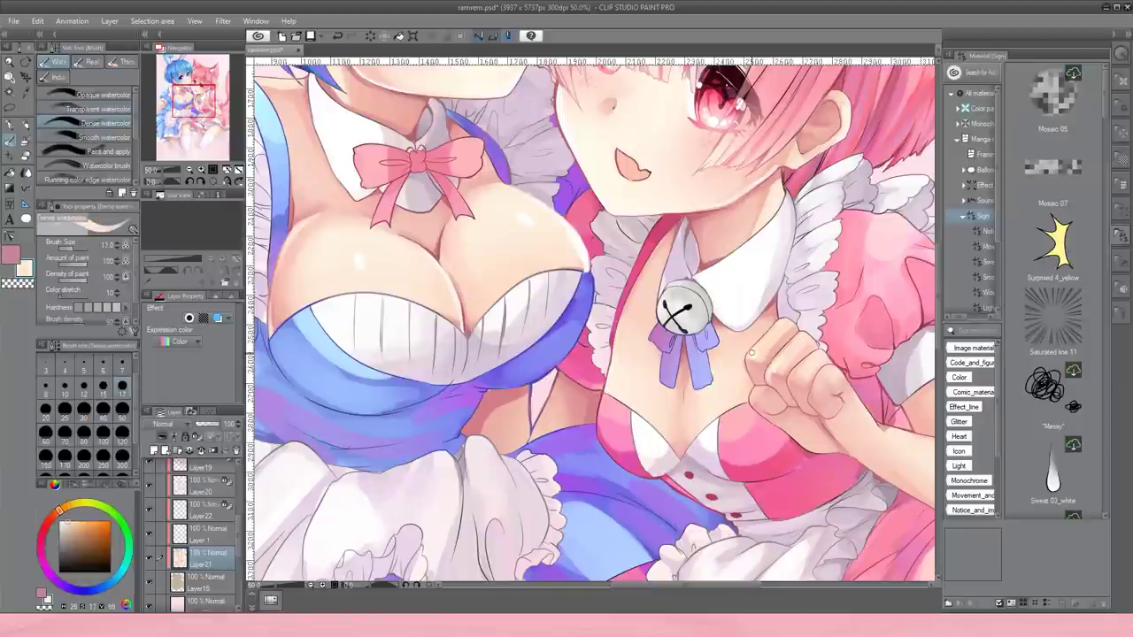
{"action": "left_click_drag", "start_coordinate": [760, 392], "coordinate": [763, 394]}
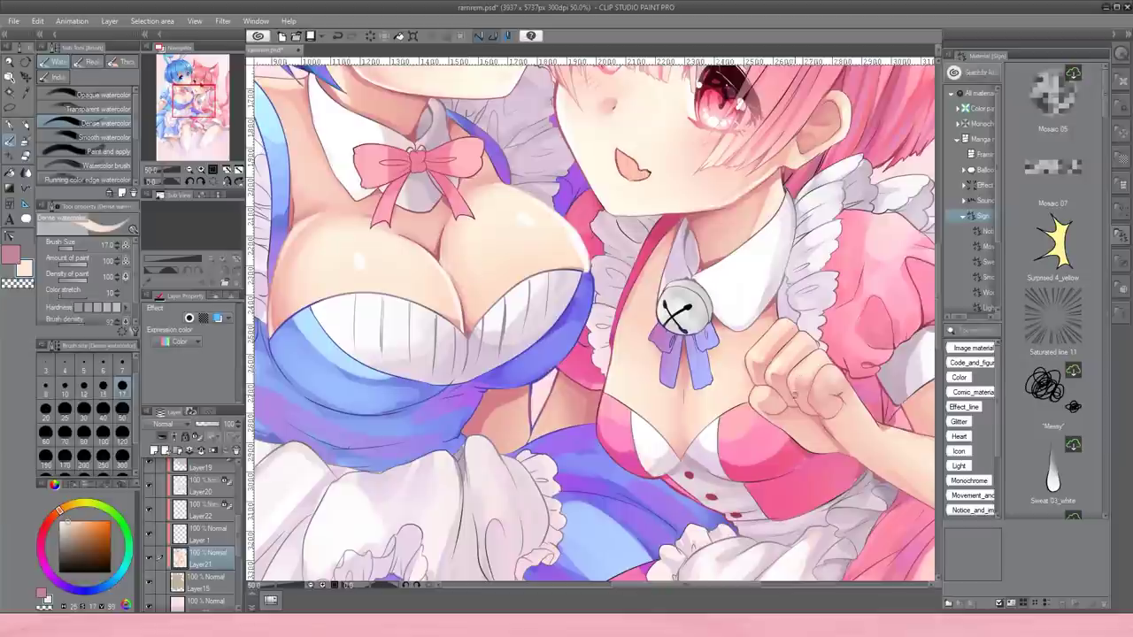
Soften the shading on the pink-haired girl's fingers and wrist with Transparent watercolor at size 40, touching up details with Dense watercolor.
{"action": "left_click", "coordinate": [99, 110]}
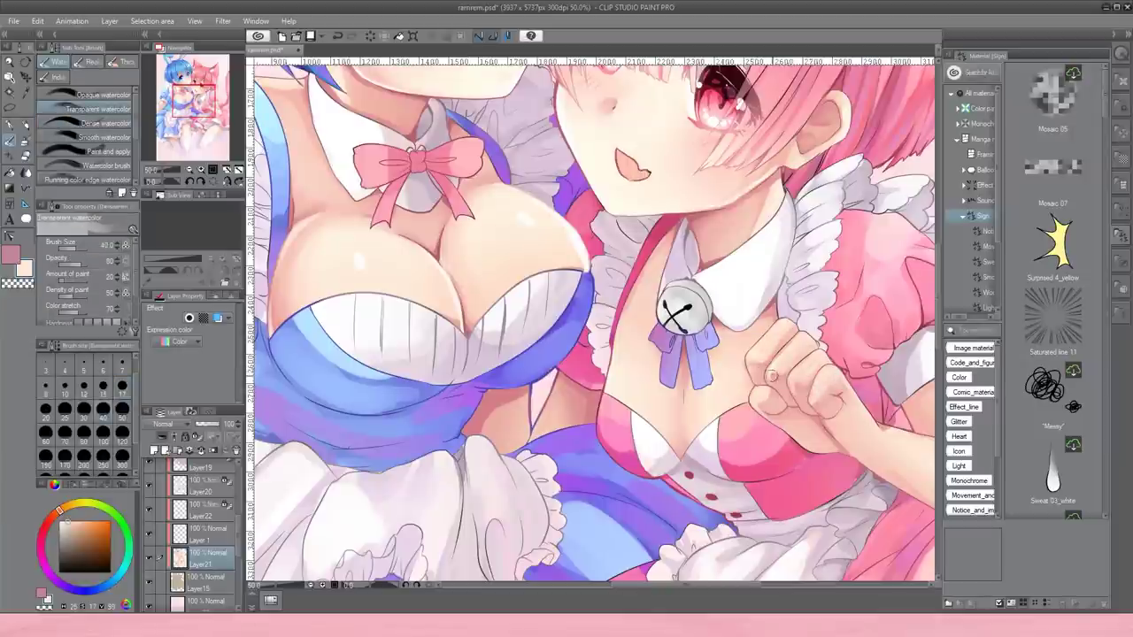
{"action": "left_click", "coordinate": [189, 174]}
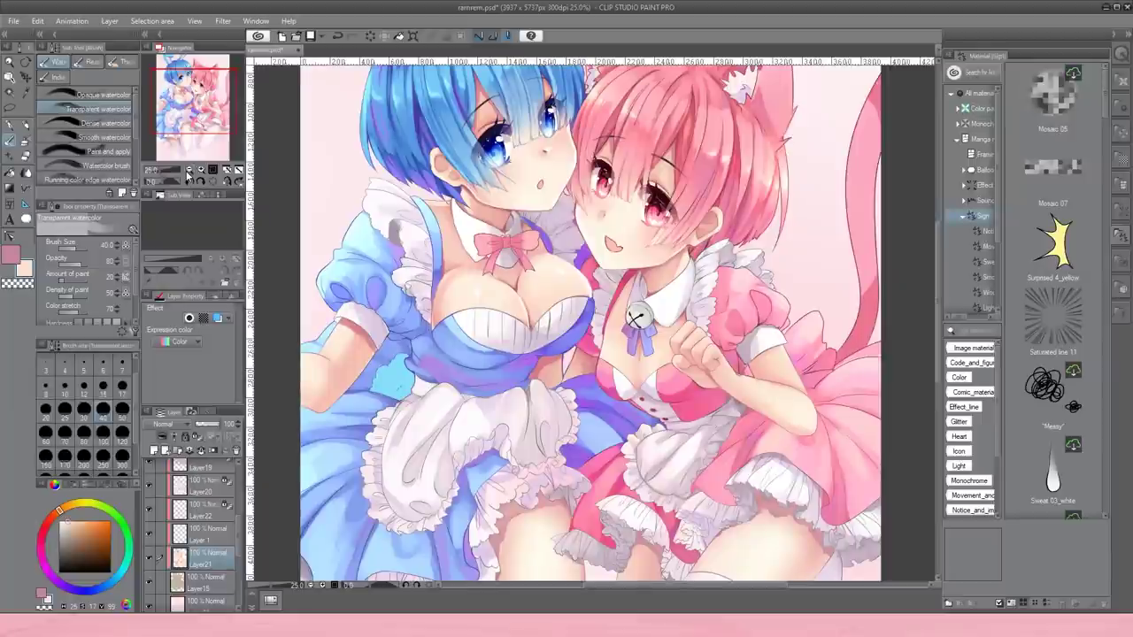
{"action": "left_click", "coordinate": [202, 170]}
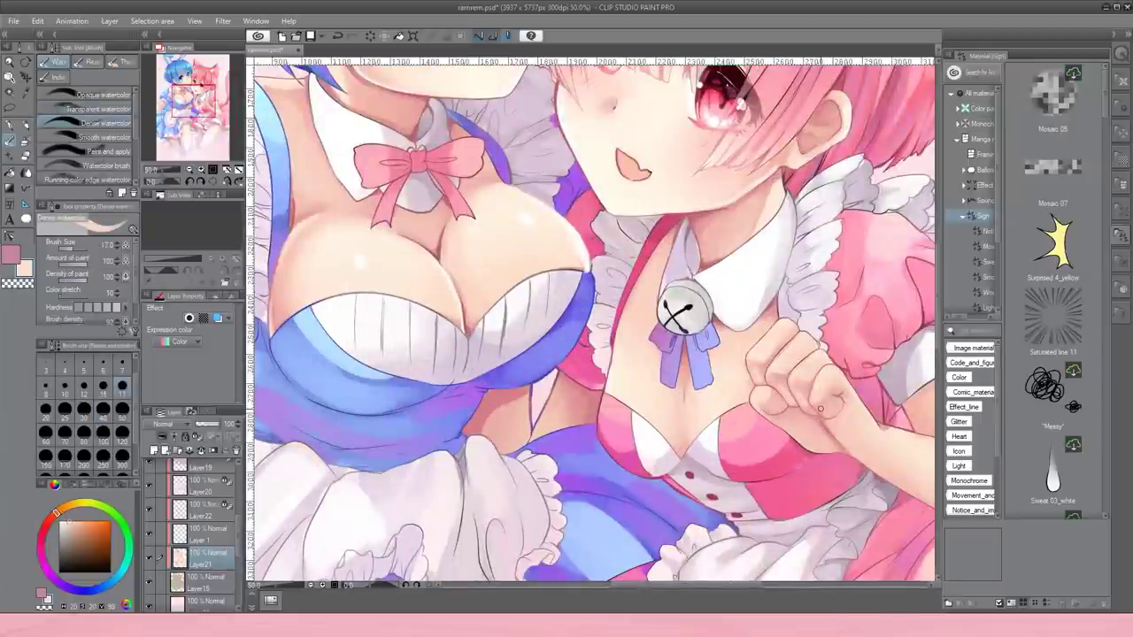
{"action": "key", "text": "comma"}
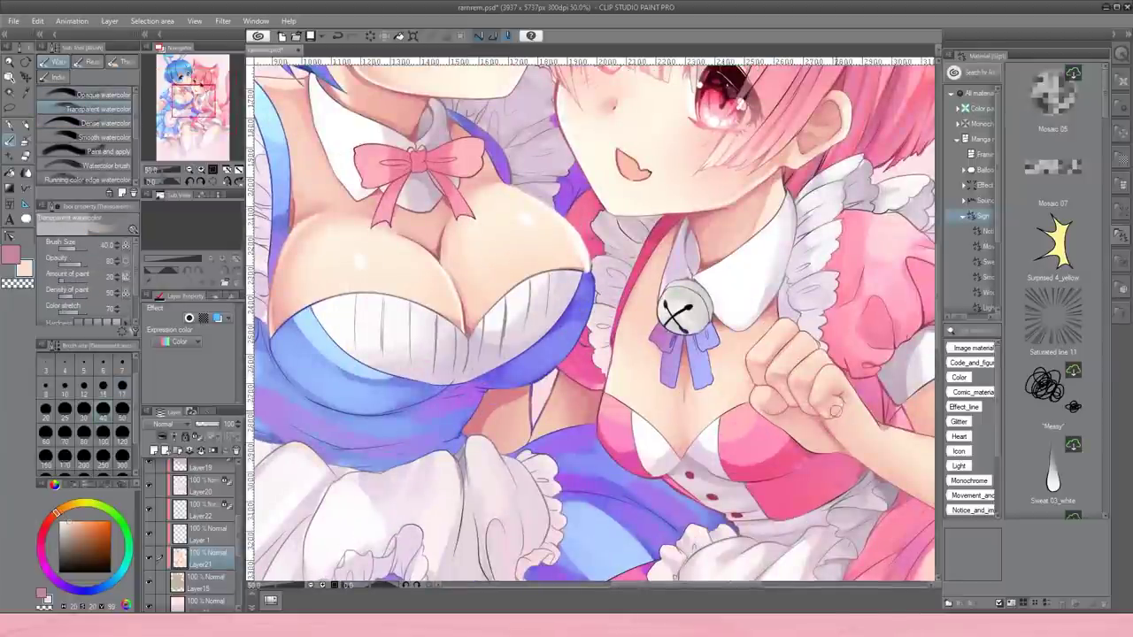
{"action": "key", "text": "period"}
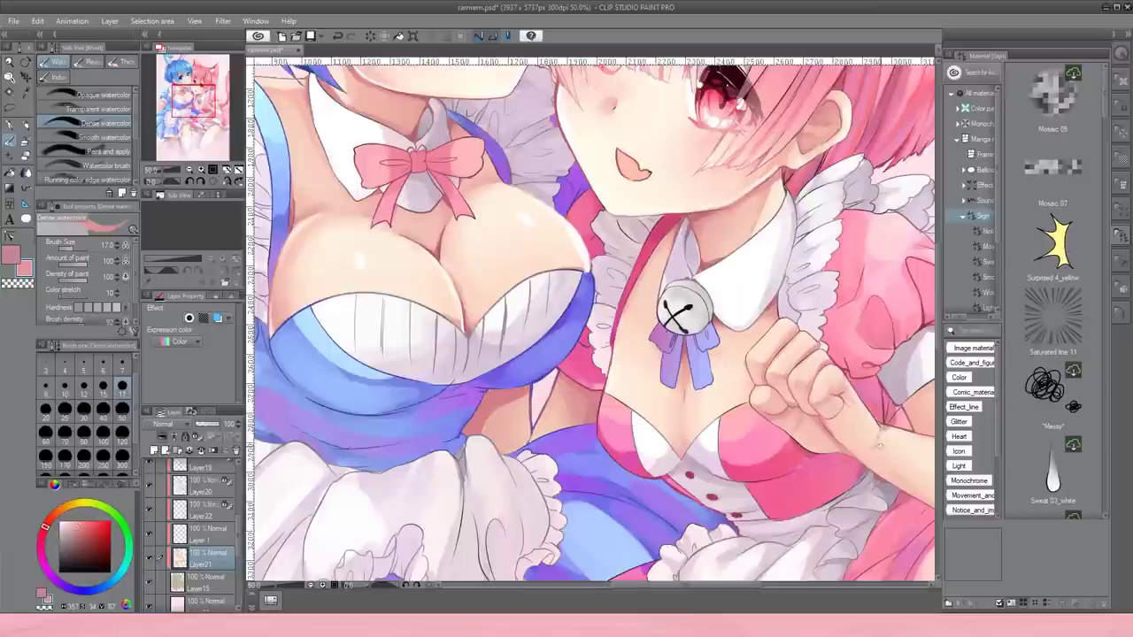
Shade the pink-haired girl's forearm and upper arm below the cuff in pink with Dense watercolor, softening with Transparent watercolor and Blend.
{"action": "left_click_drag", "start_coordinate": [891, 334], "coordinate": [618, 255]}
{"action": "key", "text": "comma"}
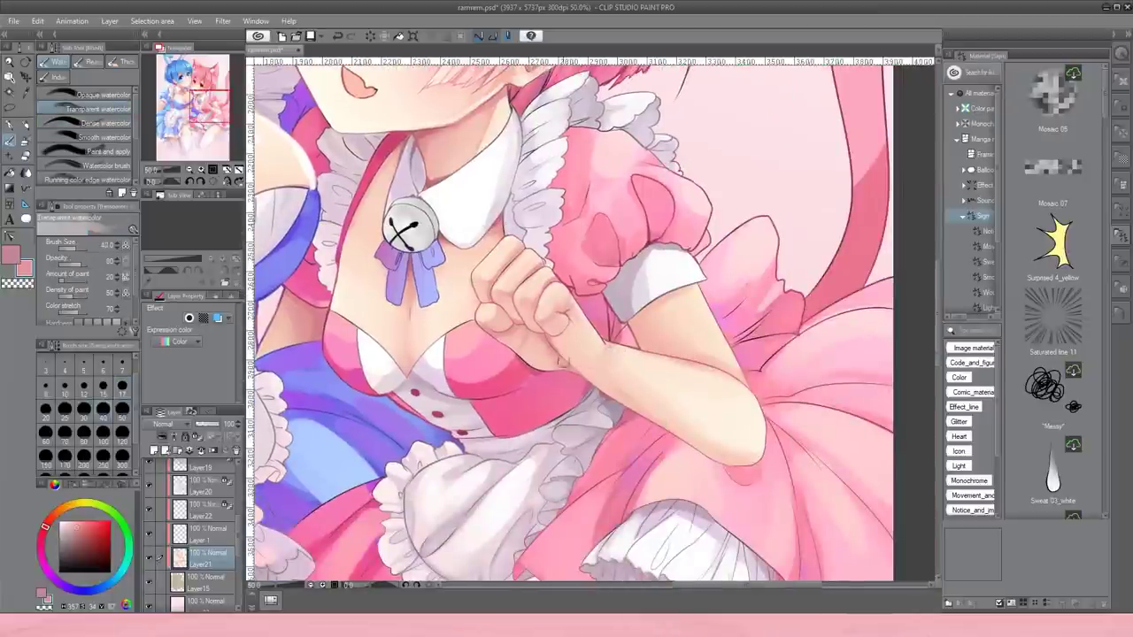
{"action": "key", "text": "period"}
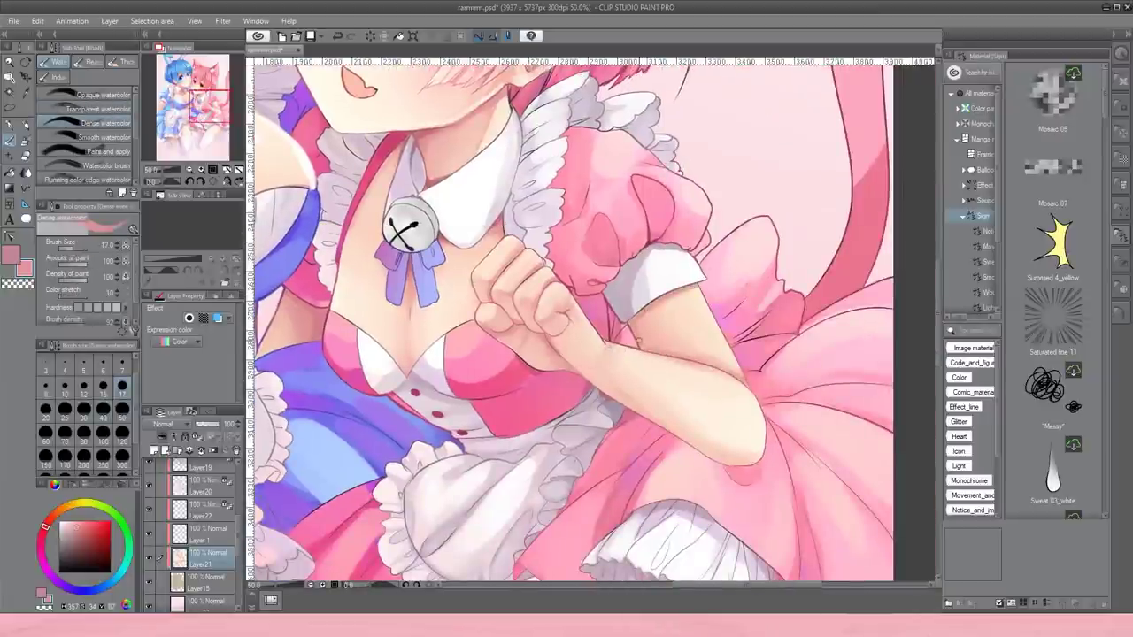
{"action": "key", "text": "comma"}
{"action": "left_click_drag", "start_coordinate": [660, 308], "coordinate": [648, 314]}
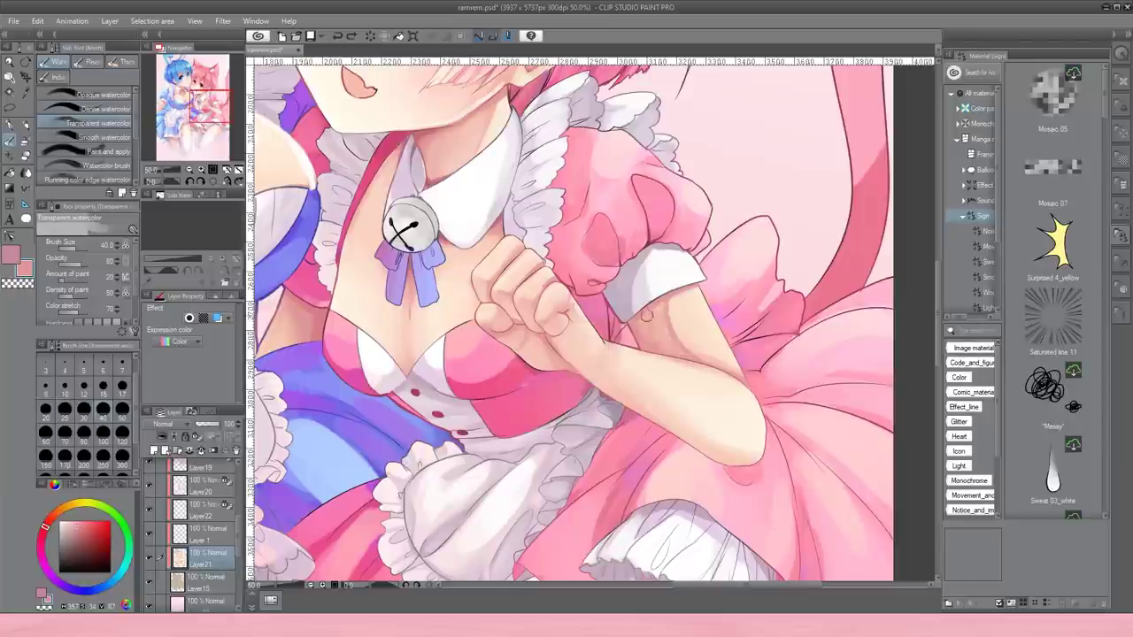
{"action": "key", "text": "j"}
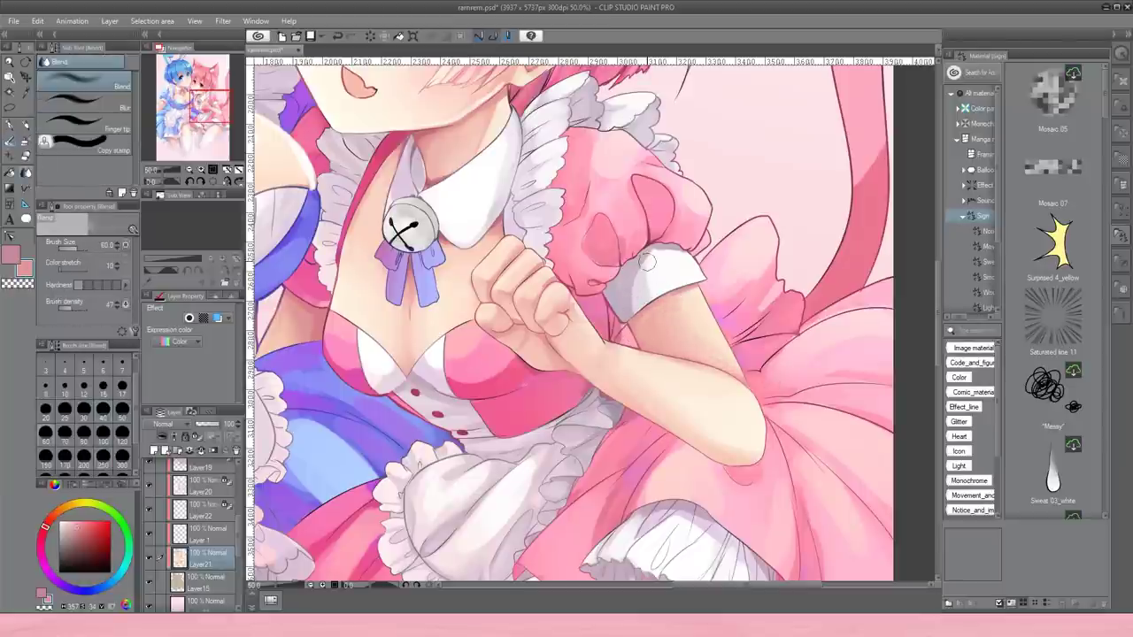
{"action": "key", "text": "b"}
{"action": "left_click", "coordinate": [106, 124]}
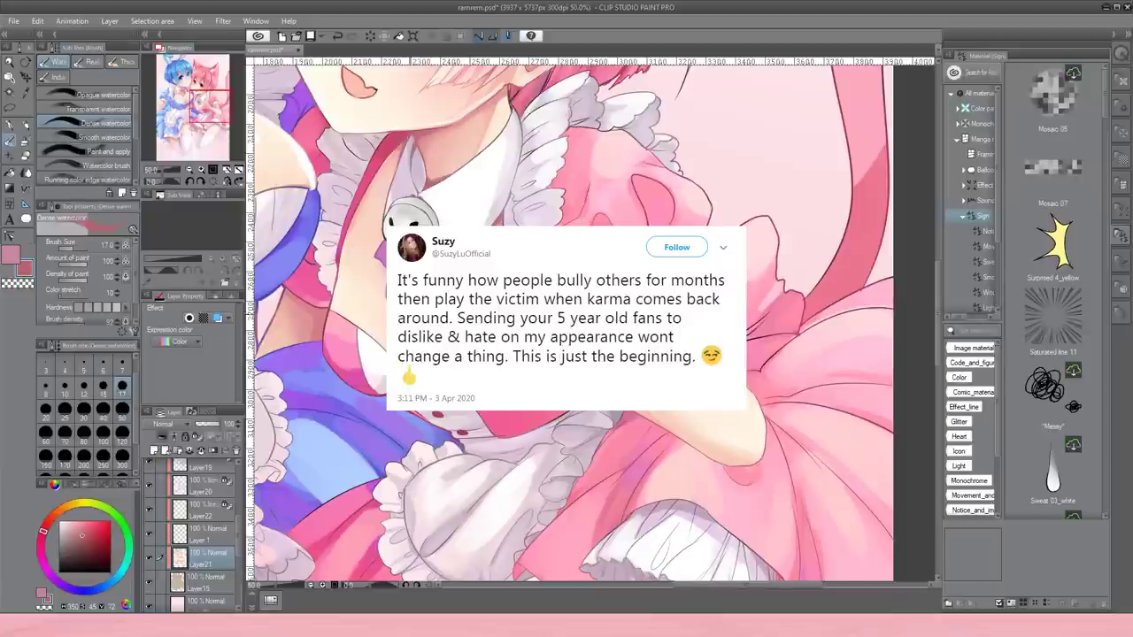
Examine the skirts, thighs and stockings of both girls for areas to retouch.
{"action": "left_click_drag", "start_coordinate": [452, 191], "coordinate": [399, 124]}
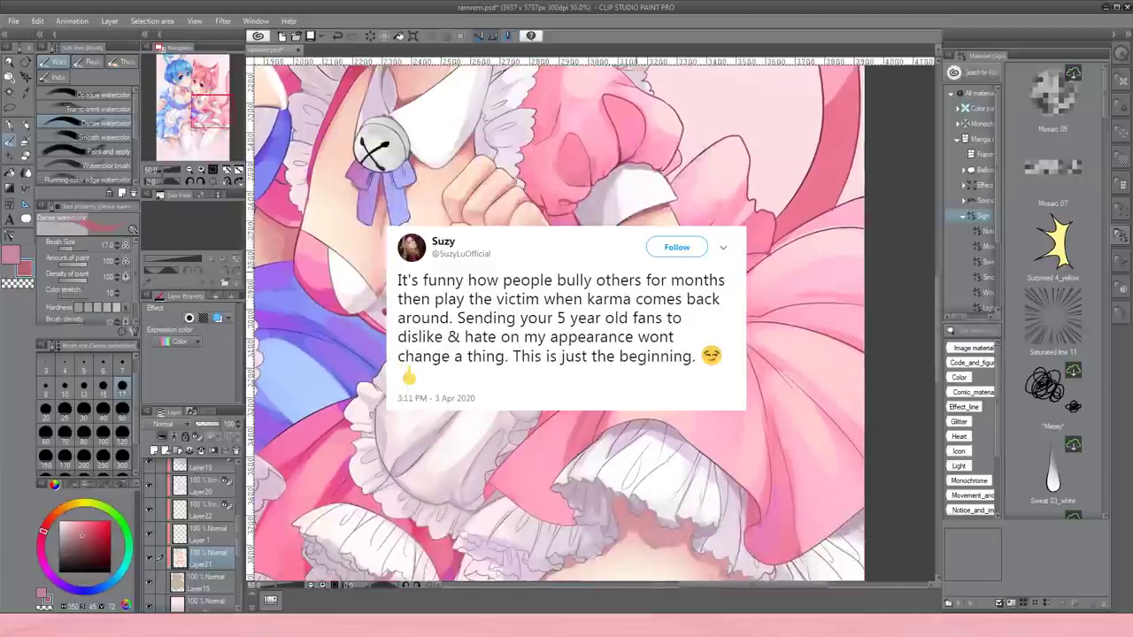
{"action": "scroll", "coordinate": [549, 319], "scroll_direction": "down", "scroll_amount": 5}
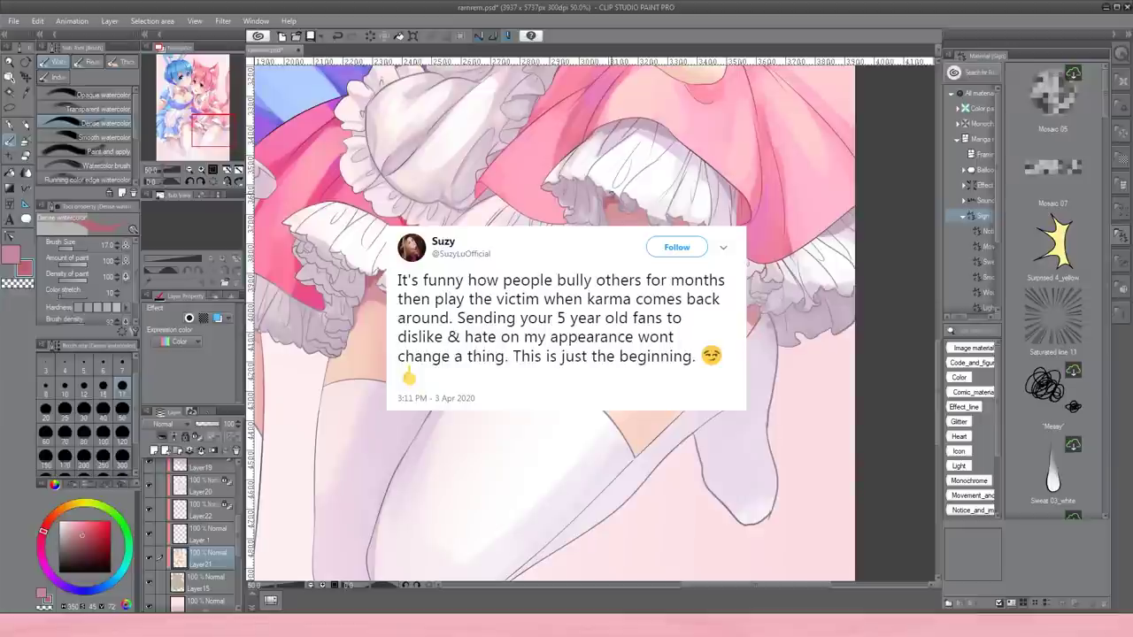
{"action": "key", "text": "comma"}
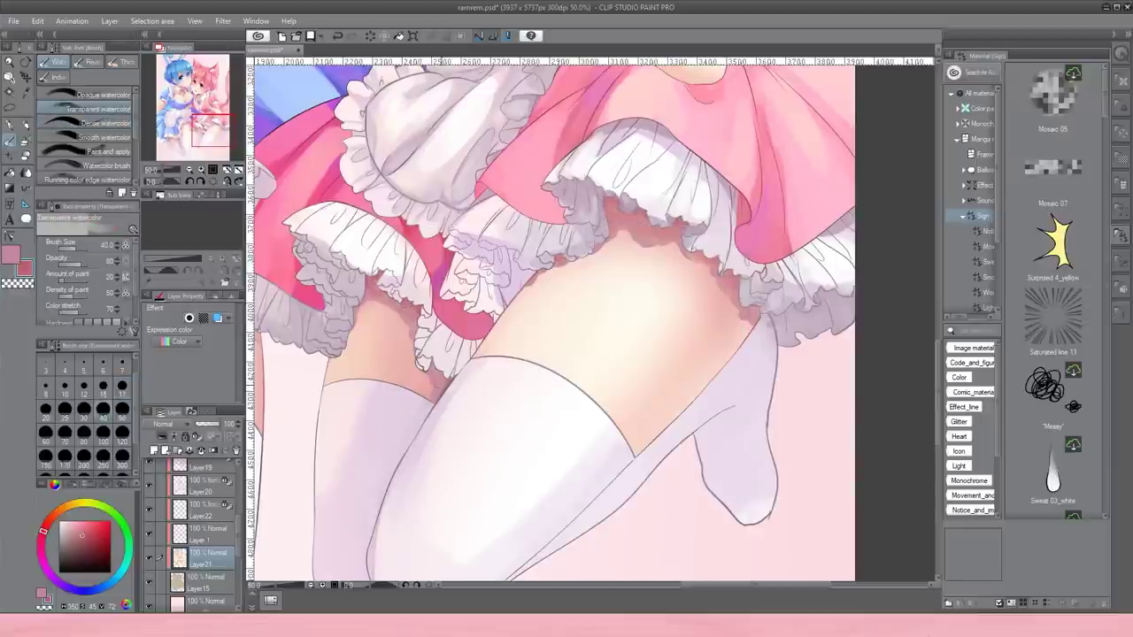
{"action": "key", "text": "ctrl+0"}
{"action": "scroll", "coordinate": [593, 319], "scroll_direction": "up", "scroll_amount": 3}
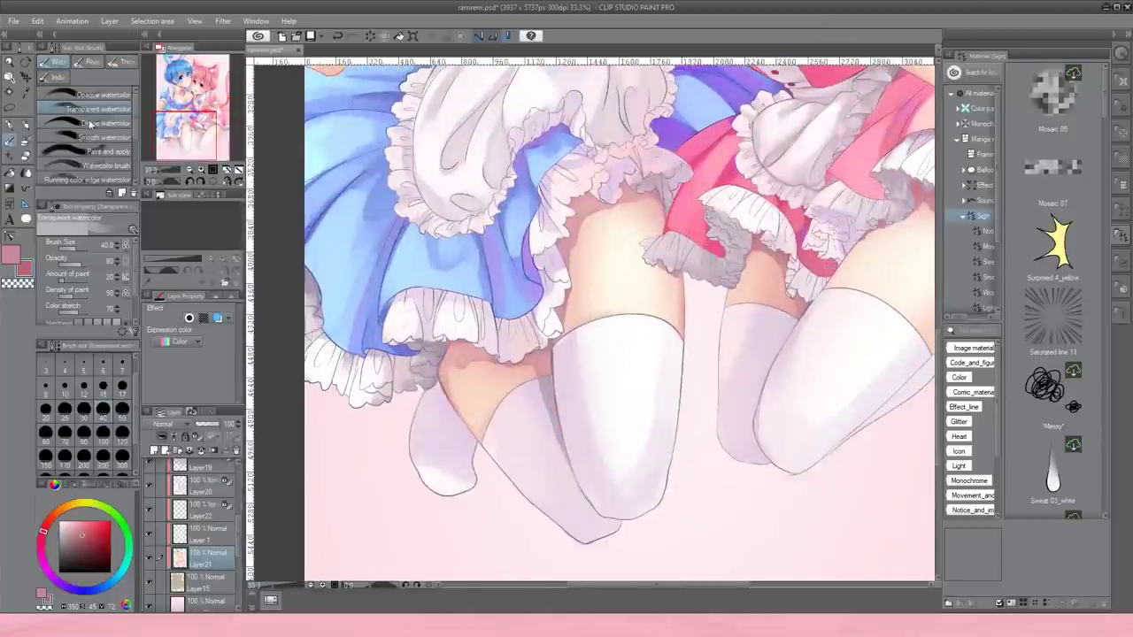
{"action": "key", "text": "comma"}
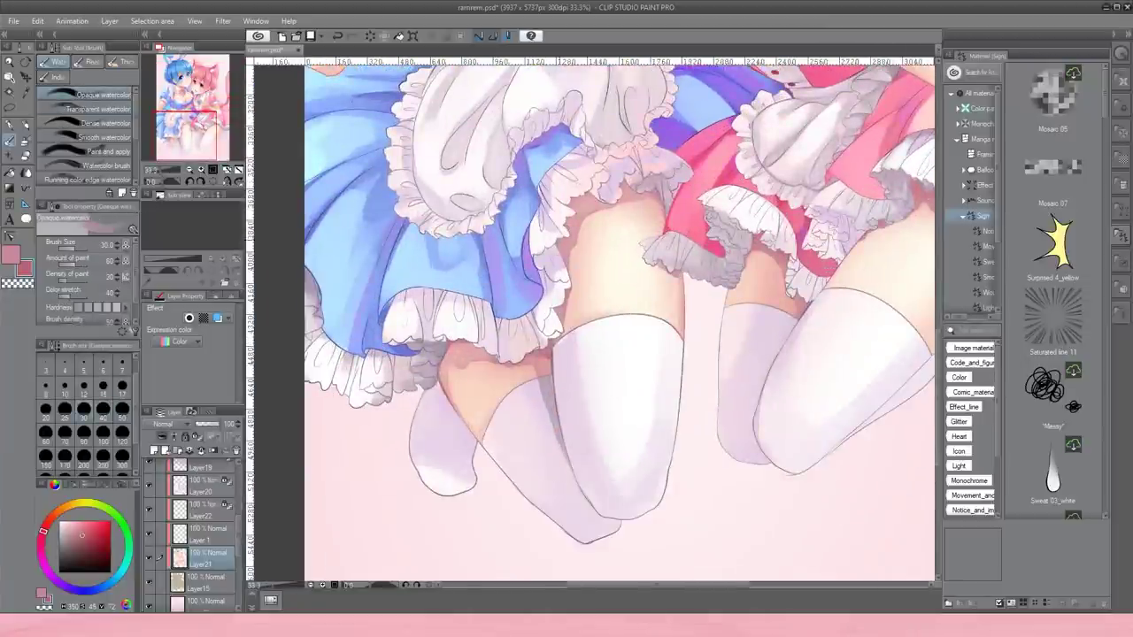
{"action": "key", "text": "ctrl+0"}
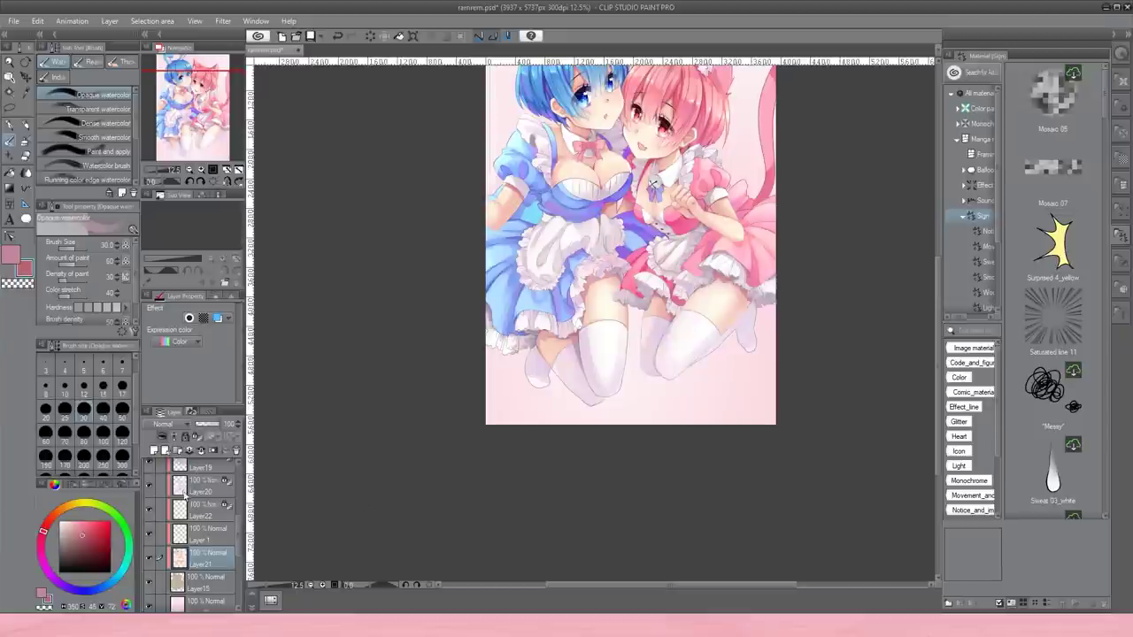
{"action": "scroll", "coordinate": [602, 328], "scroll_direction": "up", "scroll_amount": 3}
Add thin pale yellow rim highlights along both girls' thigh edges on Layer21 with Dense watercolor at size 17.
{"action": "key", "text": "period"}
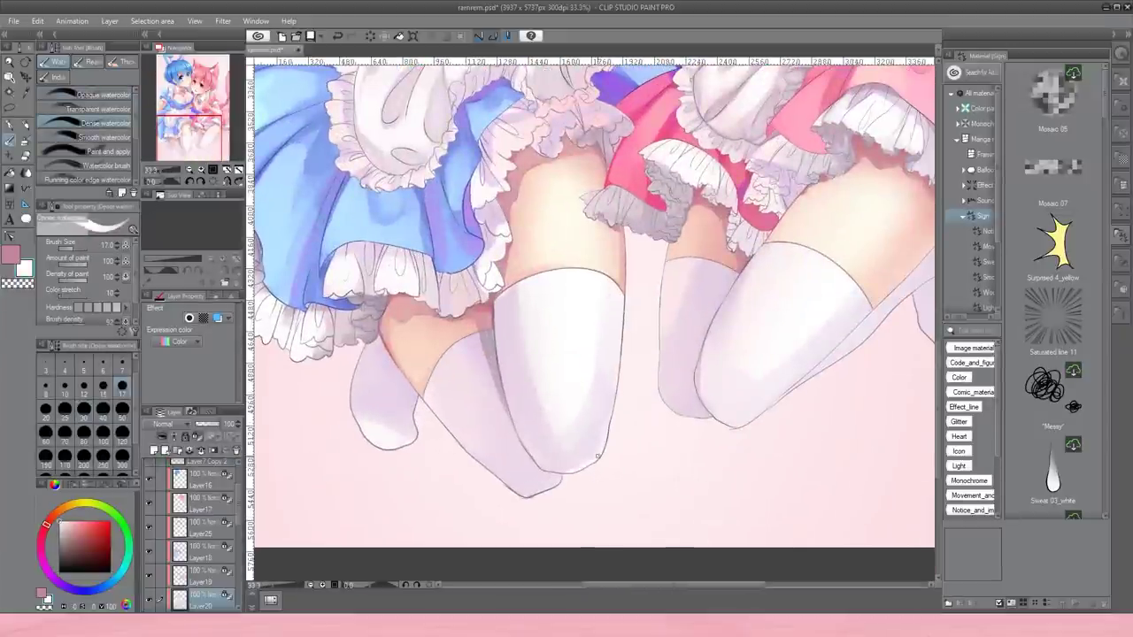
{"action": "left_click", "coordinate": [390, 354], "text": "ctrl+shift"}
{"action": "left_click", "coordinate": [390, 355], "text": "alt"}
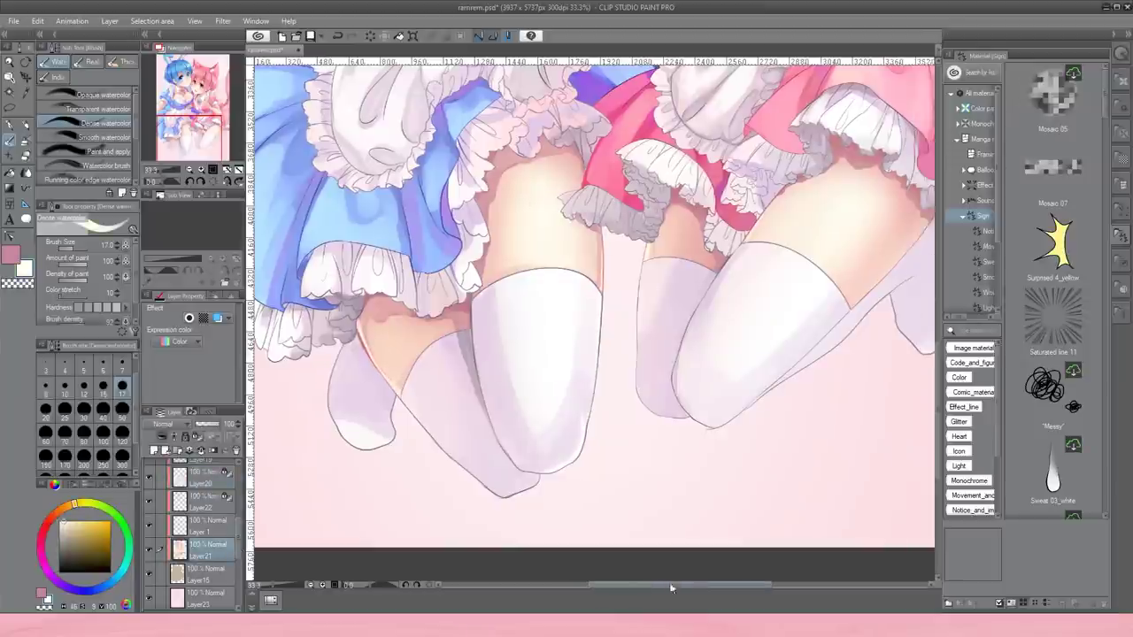
{"action": "scroll", "coordinate": [728, 203], "scroll_direction": "right", "scroll_amount": 3}
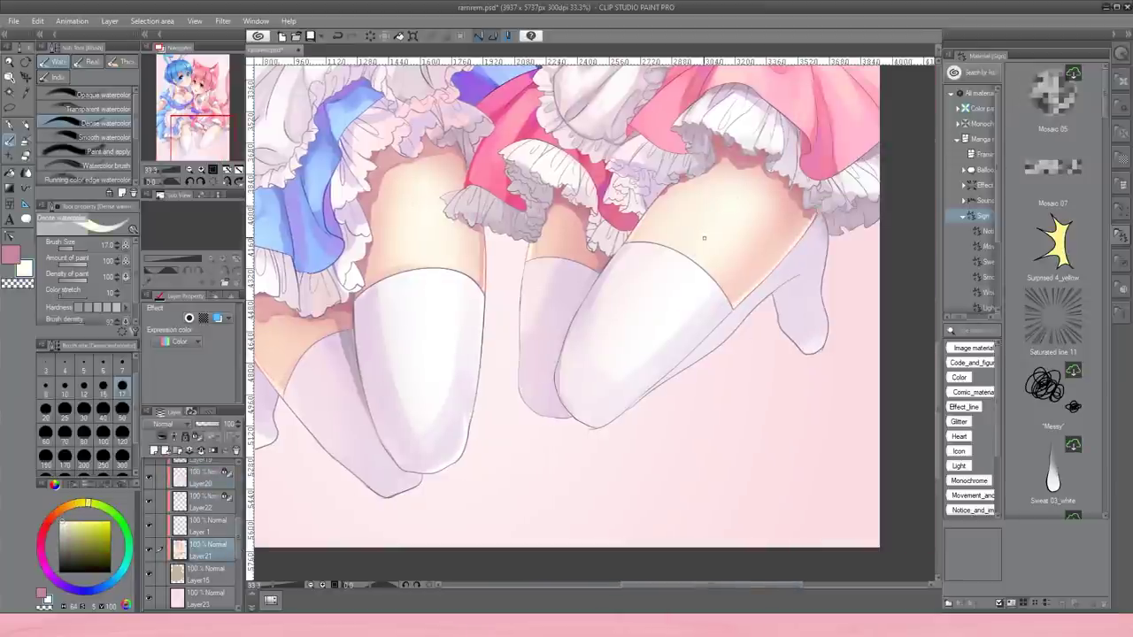
{"action": "scroll", "coordinate": [655, 283], "scroll_direction": "down", "scroll_amount": 2}
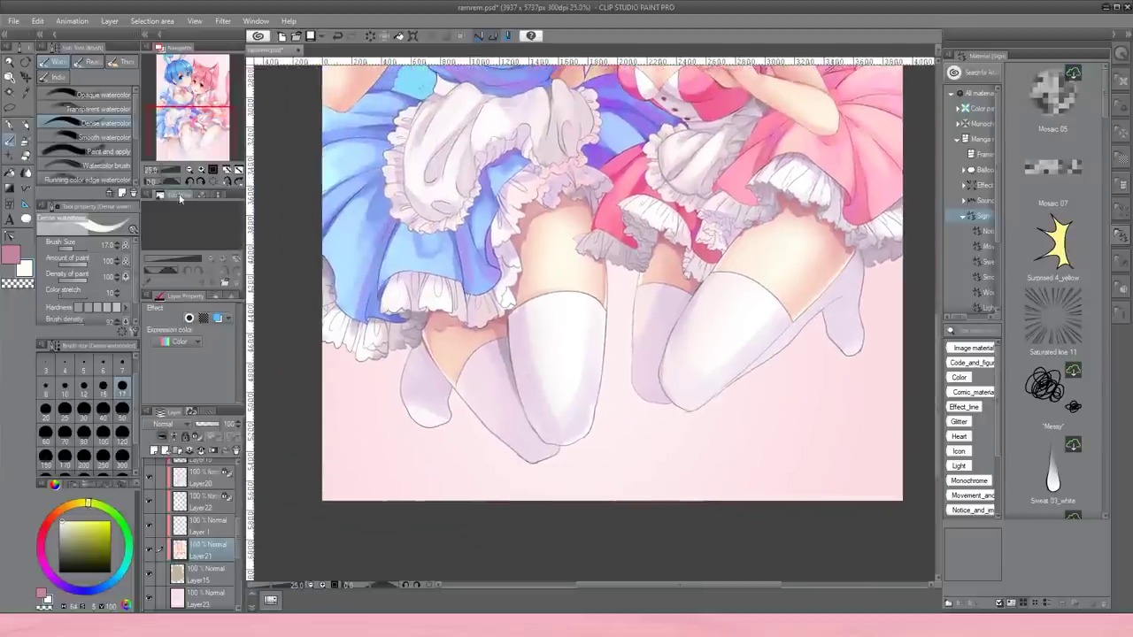
Paint white edge highlights along both girls' stockings on Layer20 with Dense watercolor at size 17.
{"action": "scroll", "coordinate": [646, 362], "scroll_direction": "up", "scroll_amount": 1}
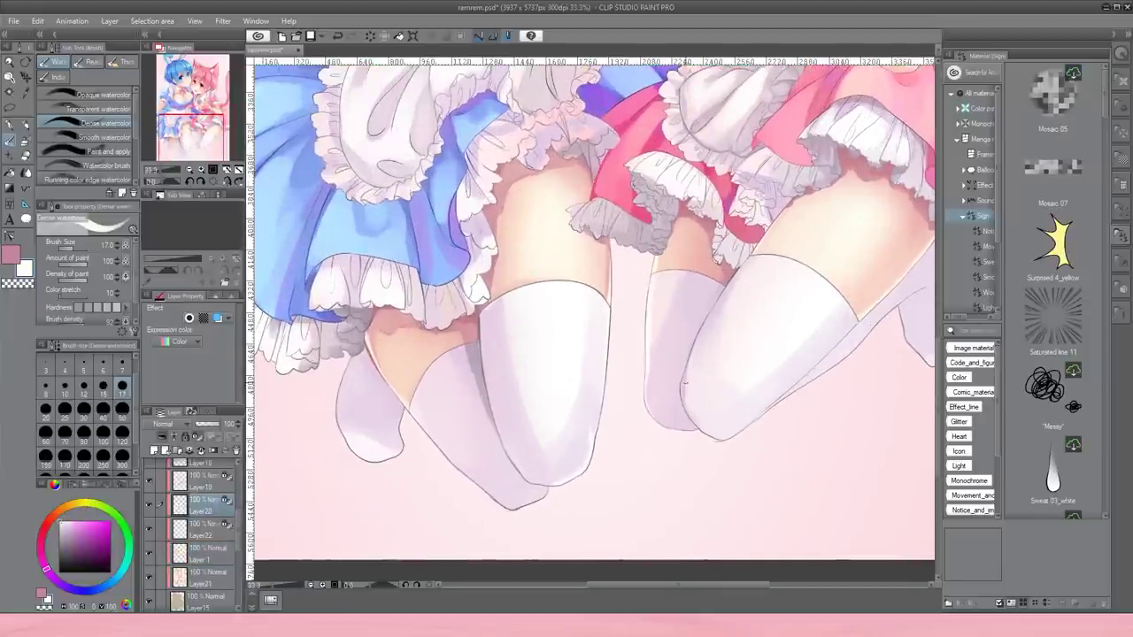
{"action": "left_click_drag", "start_coordinate": [851, 326], "coordinate": [804, 374]}
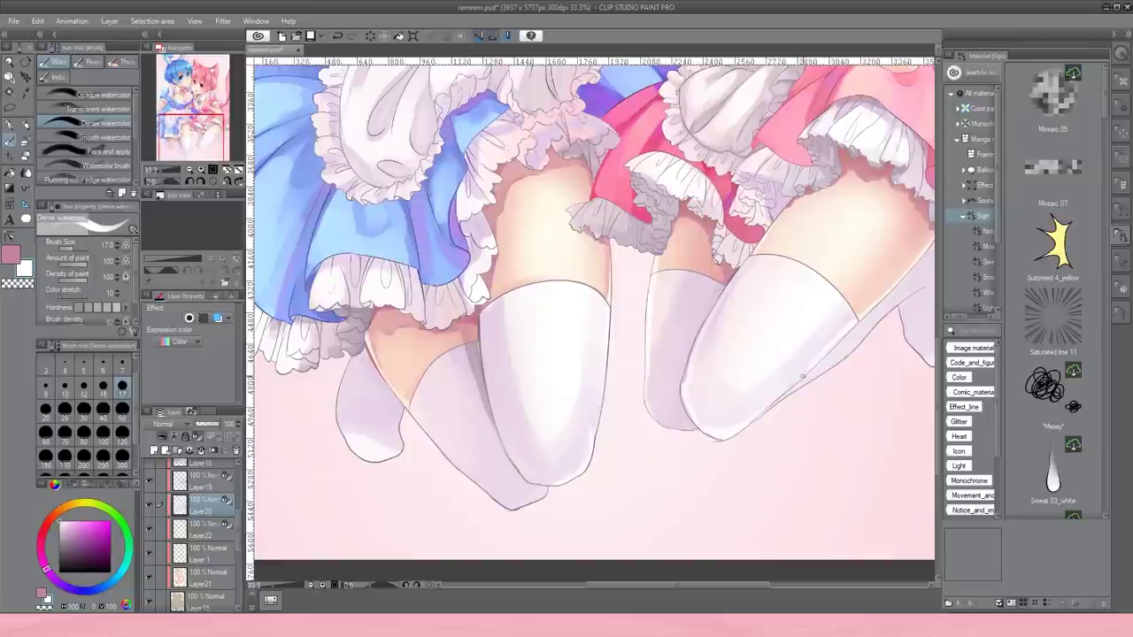
{"action": "mouse_move", "coordinate": [482, 319]}
{"action": "left_mouse_down"}
{"action": "mouse_move", "coordinate": [500, 436]}
{"action": "mouse_move", "coordinate": [469, 483]}
{"action": "mouse_move", "coordinate": [558, 489]}
{"action": "left_mouse_up"}
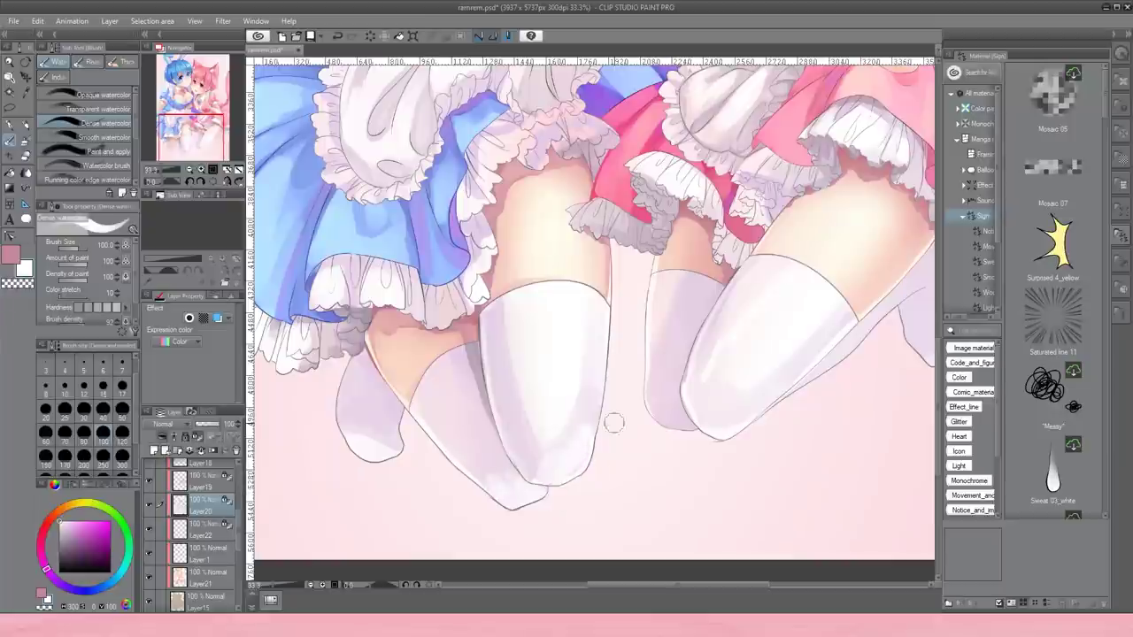
Brighten both girls' stockings in white with Dense watercolor at size 100, and blend the tones with Transparent watercolor at size 100.
{"action": "scroll", "coordinate": [396, 525], "scroll_direction": "right", "scroll_amount": 5}
{"action": "scroll", "coordinate": [779, 252], "scroll_direction": "down", "scroll_amount": 2}
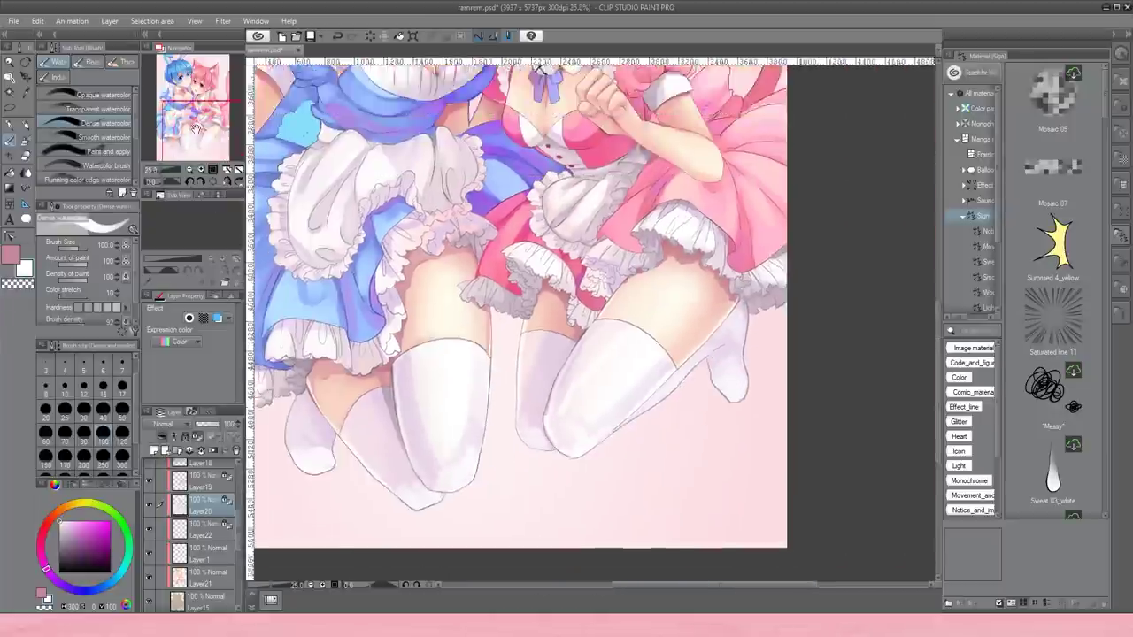
{"action": "scroll", "coordinate": [709, 354], "scroll_direction": "left", "scroll_amount": 3}
{"action": "scroll", "coordinate": [667, 422], "scroll_direction": "up", "scroll_amount": 2}
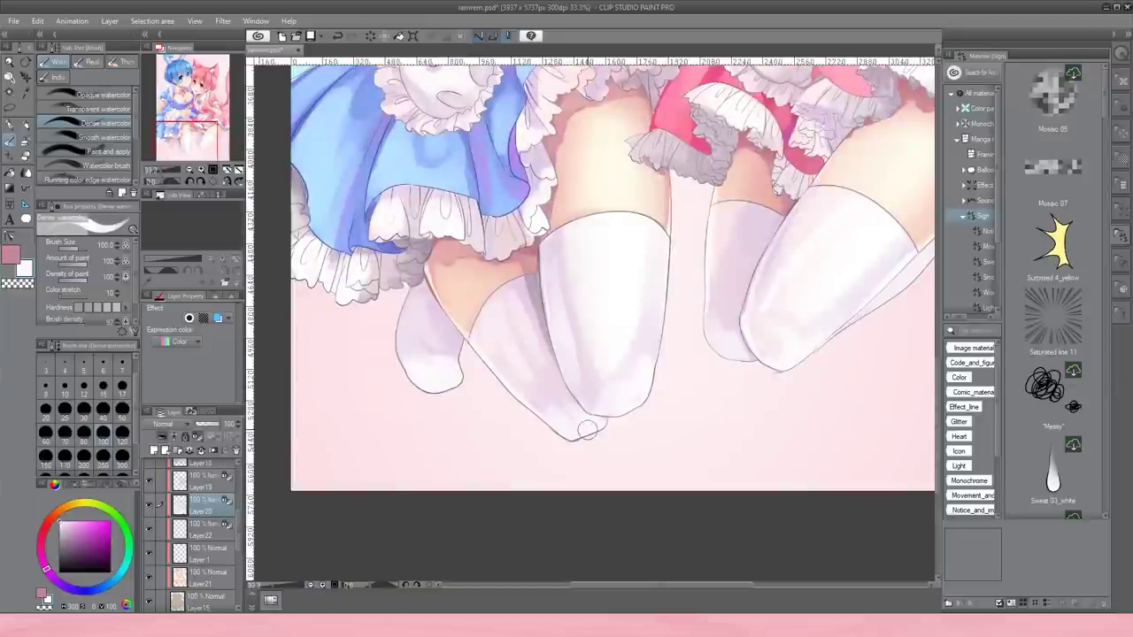
{"action": "key", "text": "comma"}
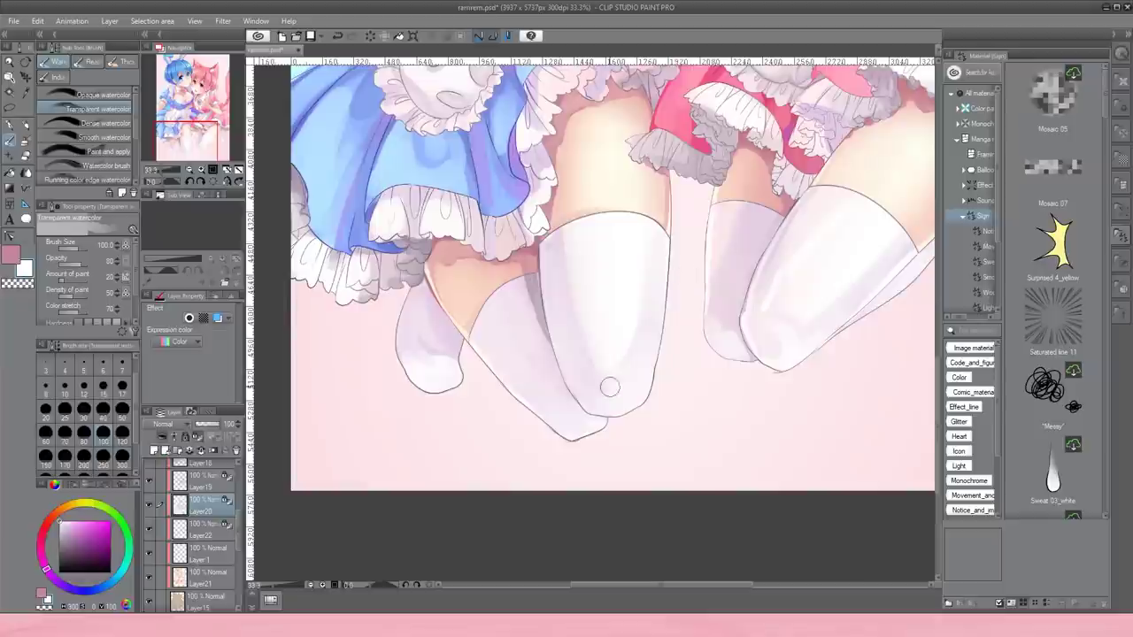
{"action": "scroll", "coordinate": [816, 311], "scroll_direction": "right", "scroll_amount": 3}
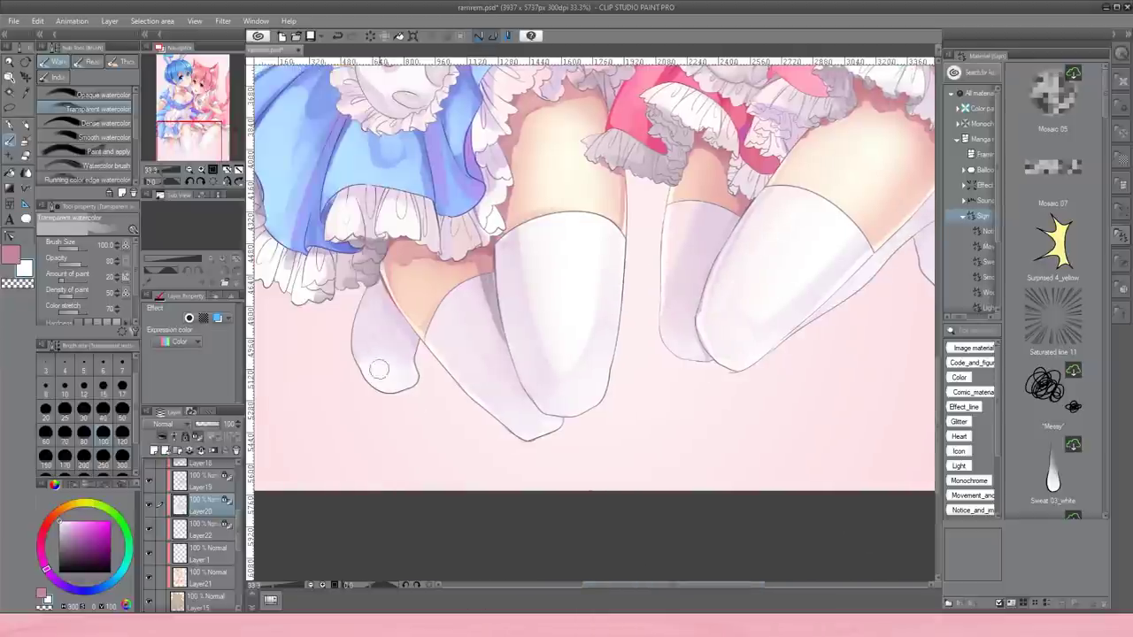
Paint pale lavender shadows on the knees and undersides of both girls' stockings on Layer20 with Dense watercolor at size 50.
{"action": "left_click", "coordinate": [105, 123]}
{"action": "left_click", "coordinate": [122, 409]}
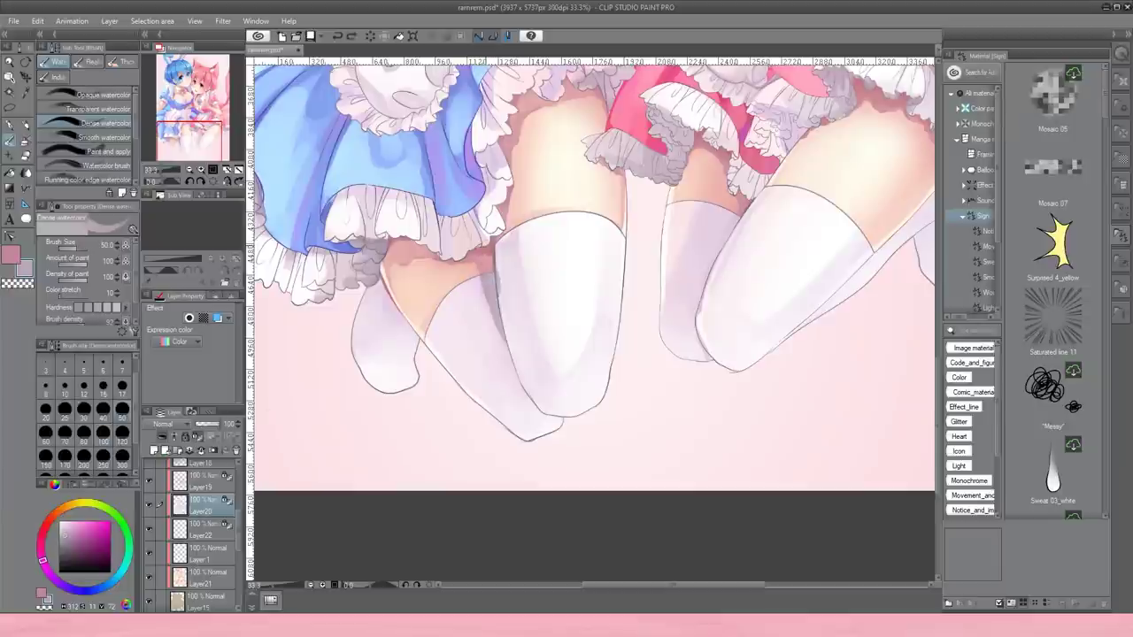
{"action": "mouse_move", "coordinate": [363, 287]}
{"action": "left_mouse_down"}
{"action": "mouse_move", "coordinate": [471, 371]}
{"action": "mouse_move", "coordinate": [197, 469]}
{"action": "left_mouse_up"}
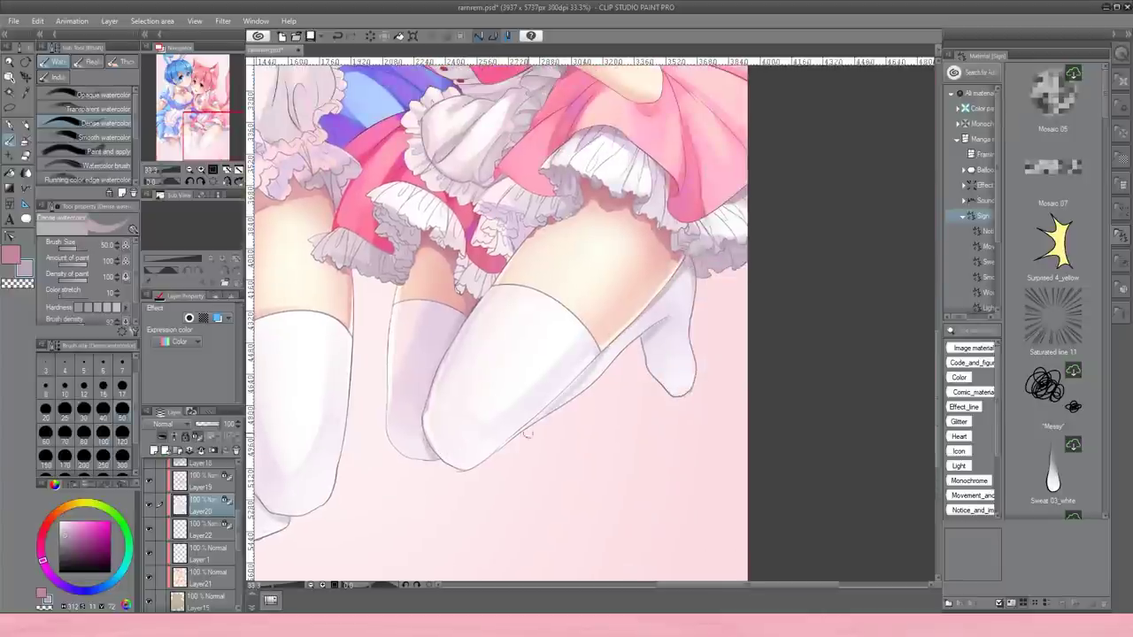
{"action": "mouse_move", "coordinate": [522, 427]}
{"action": "left_mouse_down"}
{"action": "mouse_move", "coordinate": [621, 325]}
{"action": "mouse_move", "coordinate": [639, 315]}
{"action": "mouse_move", "coordinate": [671, 326]}
{"action": "mouse_move", "coordinate": [659, 340]}
{"action": "mouse_move", "coordinate": [682, 315]}
{"action": "left_mouse_up"}
{"action": "left_click_drag", "start_coordinate": [440, 430], "coordinate": [572, 386]}
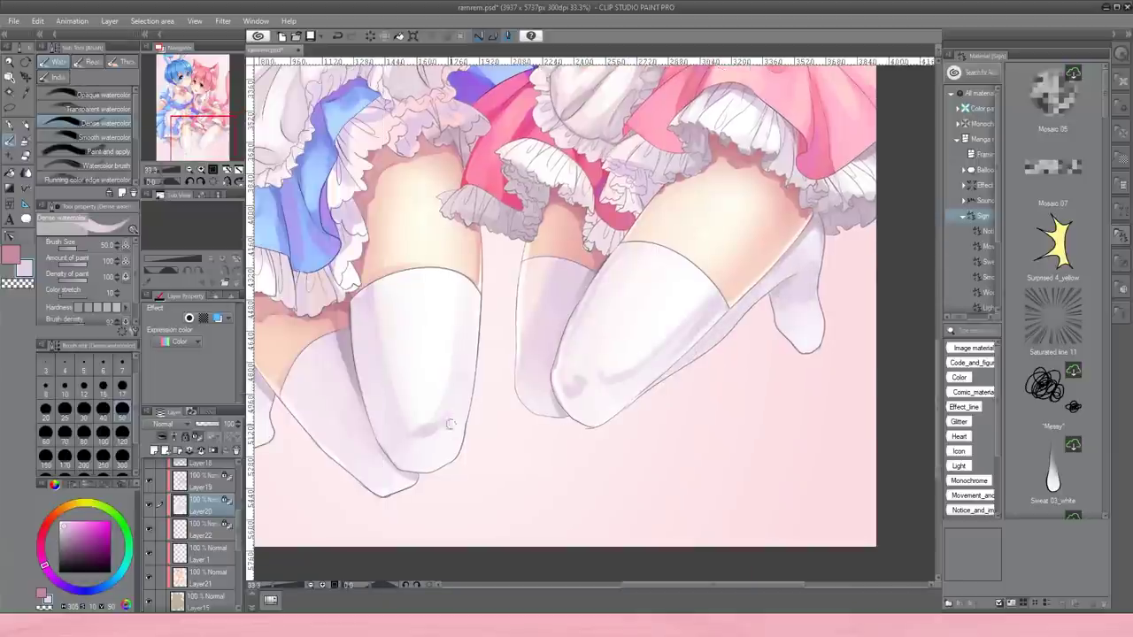
Blend the lavender knee shadows into the stockings with Transparent watercolor at size 100.
{"action": "left_click", "coordinate": [98, 109]}
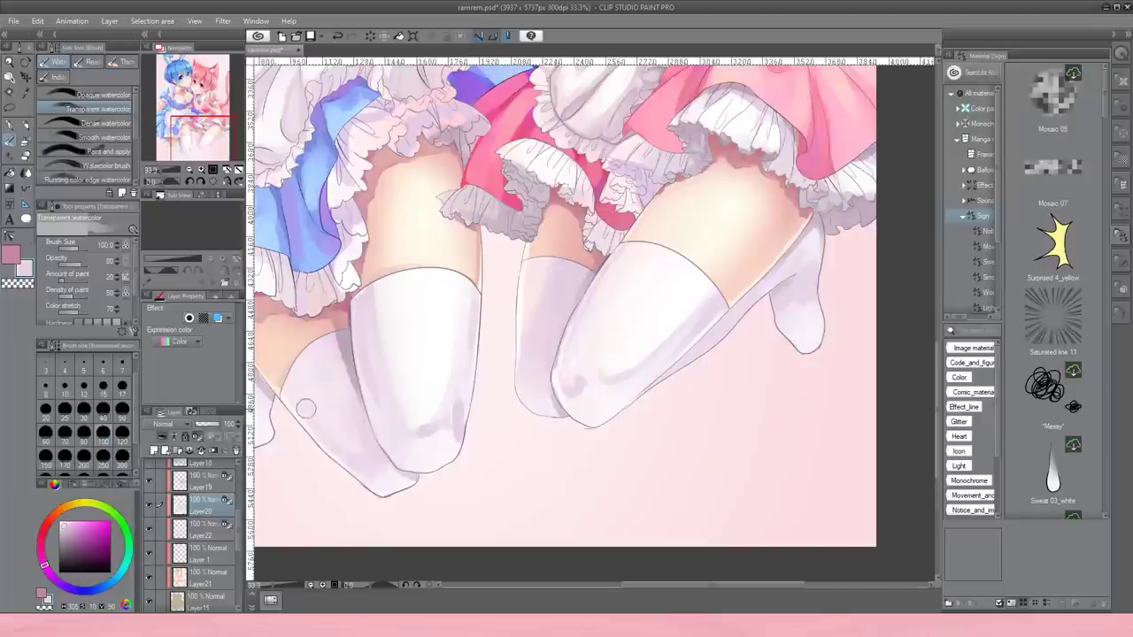
{"action": "mouse_move", "coordinate": [421, 429]}
{"action": "left_mouse_down"}
{"action": "mouse_move", "coordinate": [450, 436]}
{"action": "mouse_move", "coordinate": [418, 431]}
{"action": "mouse_move", "coordinate": [433, 434]}
{"action": "left_mouse_up"}
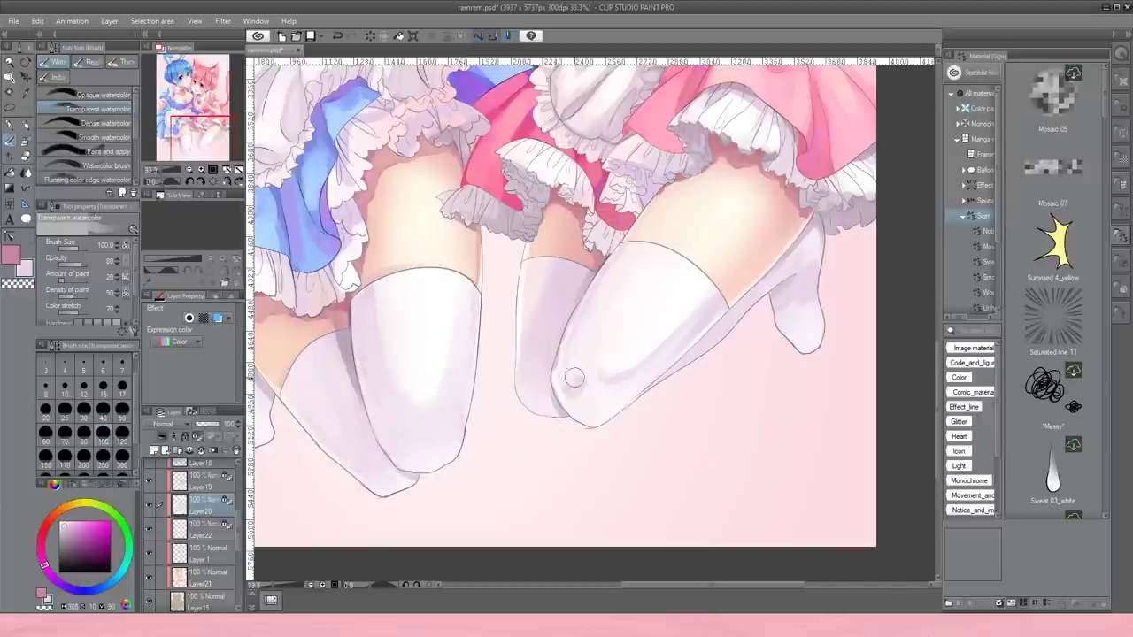
{"action": "scroll", "coordinate": [823, 306], "scroll_direction": "down", "scroll_amount": 3}
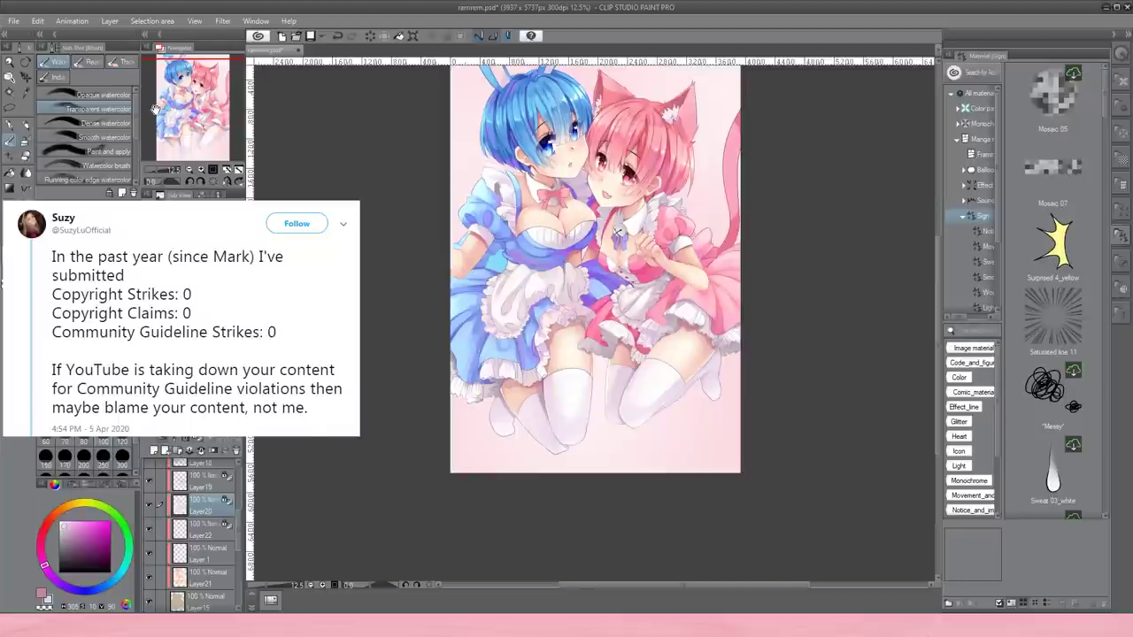
Shade the folds of the pink-haired girl's puffed sleeve in darker pink on Layer19 with Dense watercolor at size 17.
{"action": "scroll", "coordinate": [155, 108], "scroll_direction": "up", "scroll_amount": 3}
{"action": "left_click", "coordinate": [216, 130]}
{"action": "left_click_drag", "start_coordinate": [216, 130], "coordinate": [224, 123]}
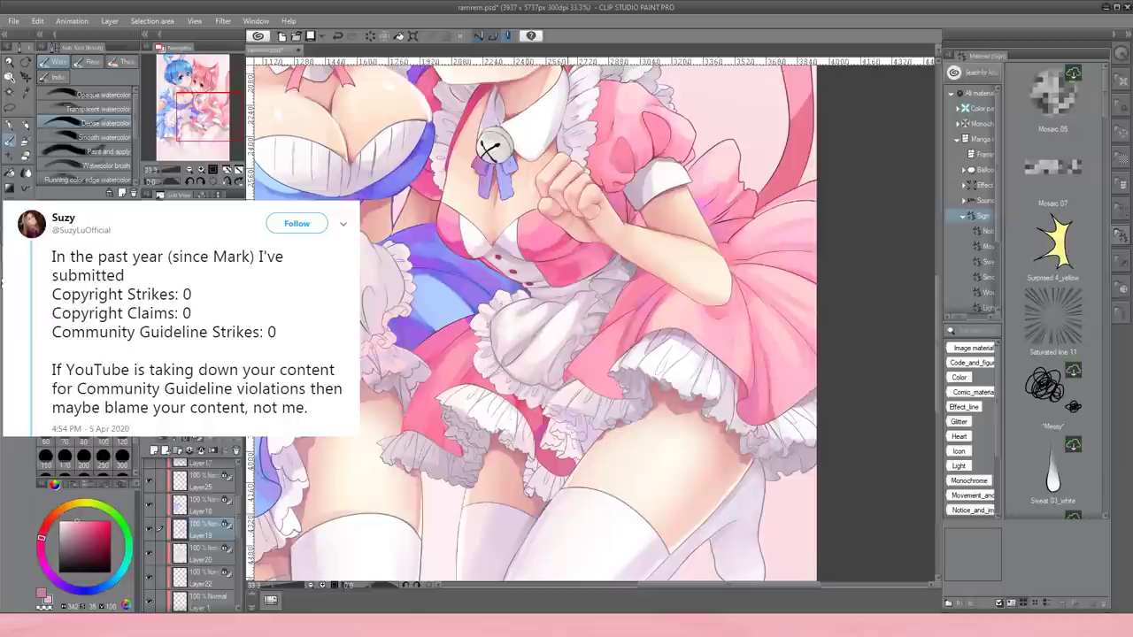
{"action": "left_click", "coordinate": [159, 195]}
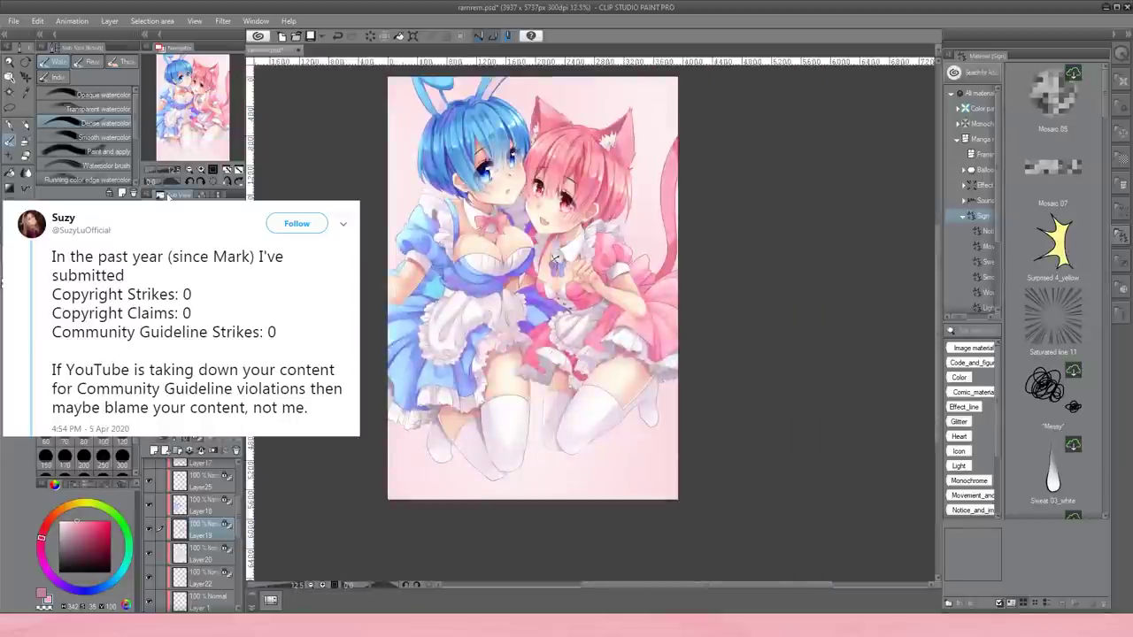
{"action": "key", "text": "ctrl+plus"}
{"action": "key", "text": "ctrl+plus"}
{"action": "key", "text": "ctrl+plus"}
{"action": "key", "text": "ctrl+plus"}
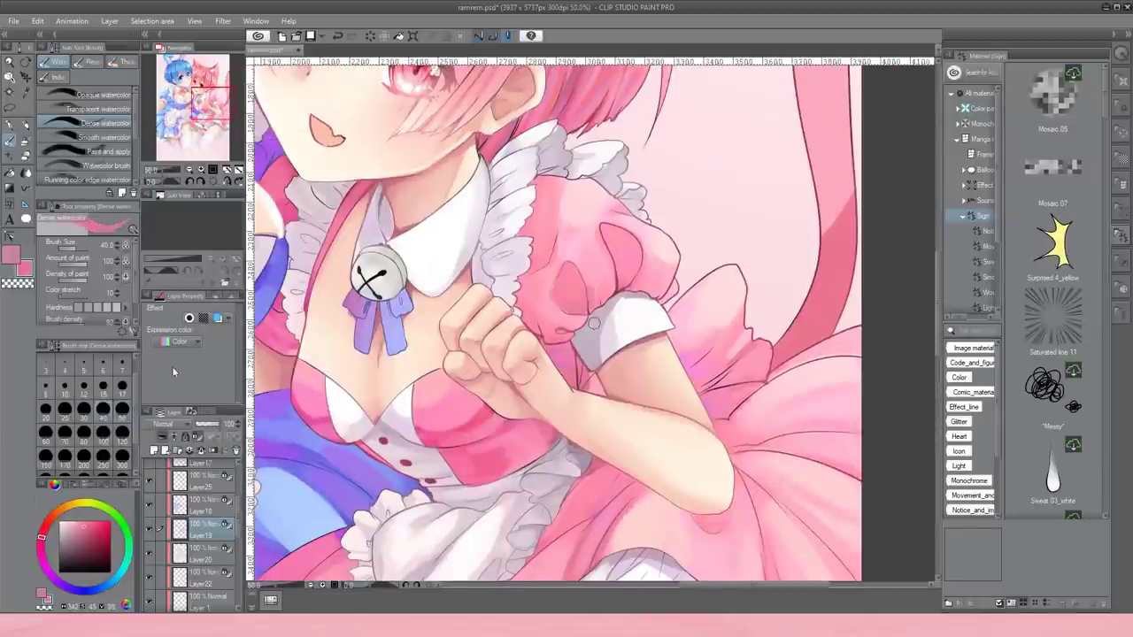
{"action": "left_click", "coordinate": [122, 387]}
{"action": "mouse_move", "coordinate": [619, 229]}
{"action": "left_mouse_down"}
{"action": "mouse_move", "coordinate": [630, 280]}
{"action": "mouse_move", "coordinate": [614, 269]}
{"action": "left_mouse_up"}
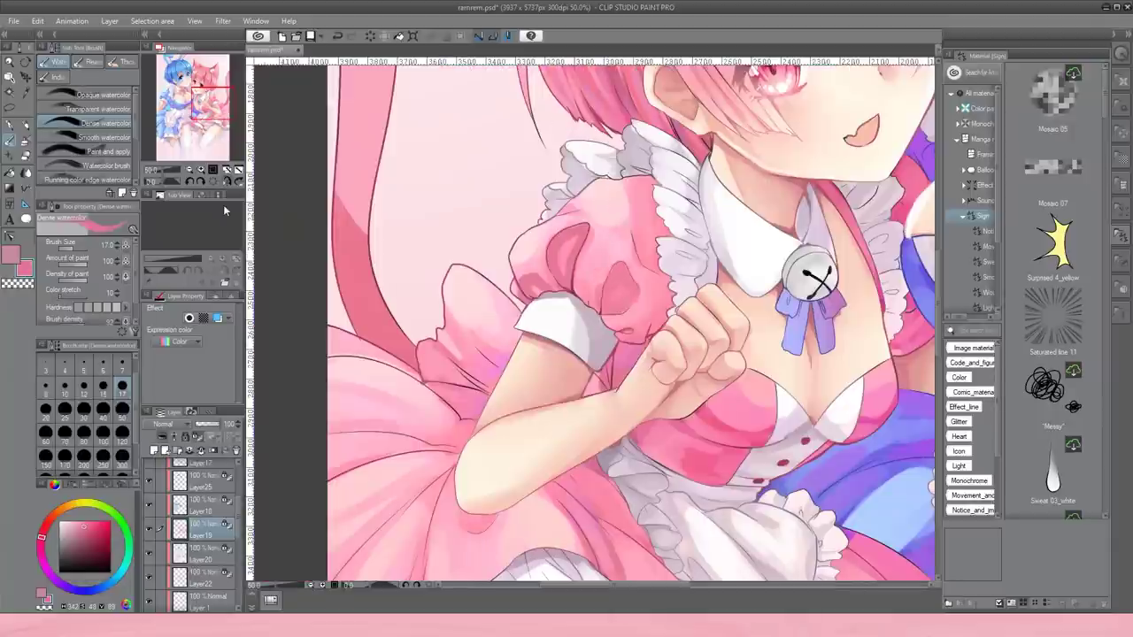
{"action": "key", "text": "h"}
{"action": "left_click_drag", "start_coordinate": [630, 219], "coordinate": [662, 322]}
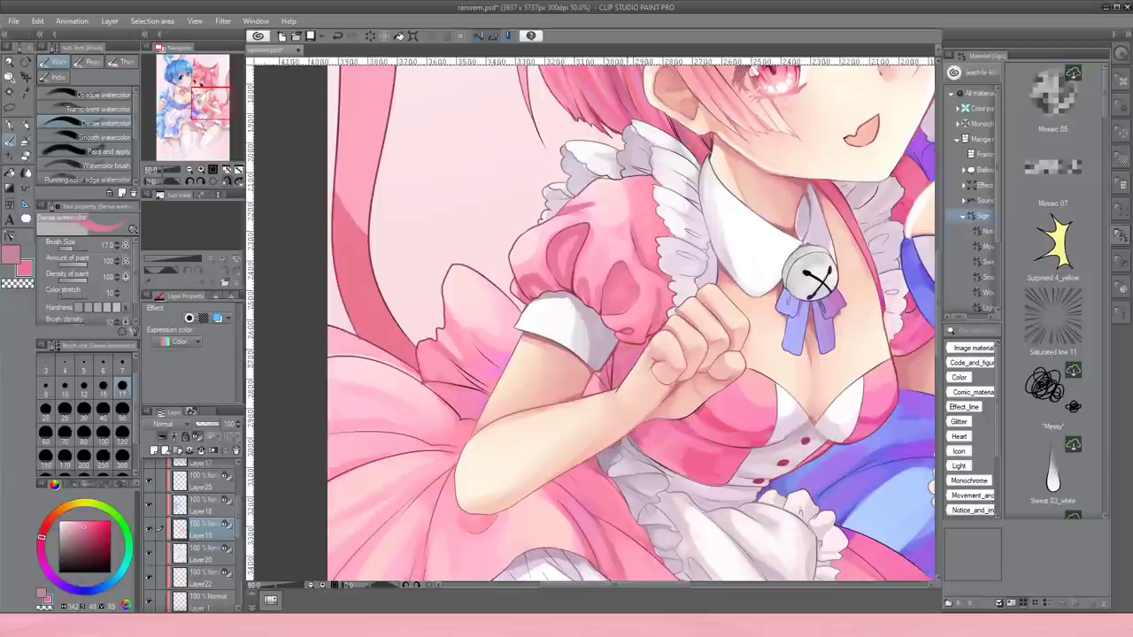
Soften the puffed sleeve's fold shading with Transparent watercolor at size 50, using a light pink sampled from the canvas.
{"action": "key", "text": "comma"}
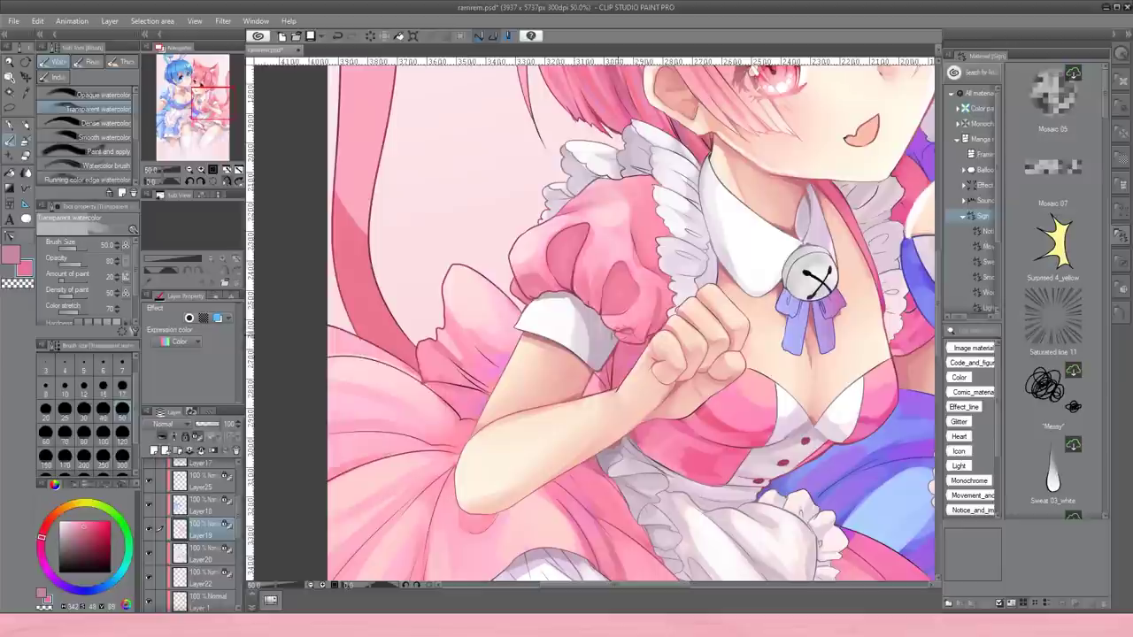
{"action": "key", "text": "h"}
{"action": "left_click", "coordinate": [664, 252], "text": "alt"}
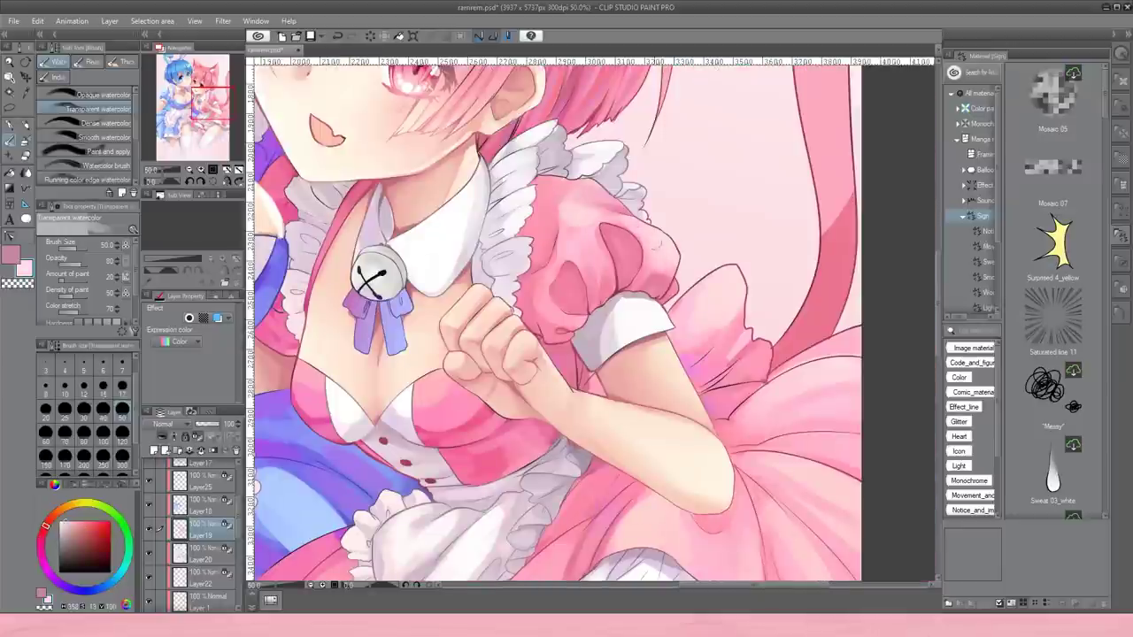
{"action": "scroll", "coordinate": [599, 238], "scroll_direction": "down", "scroll_amount": 3}
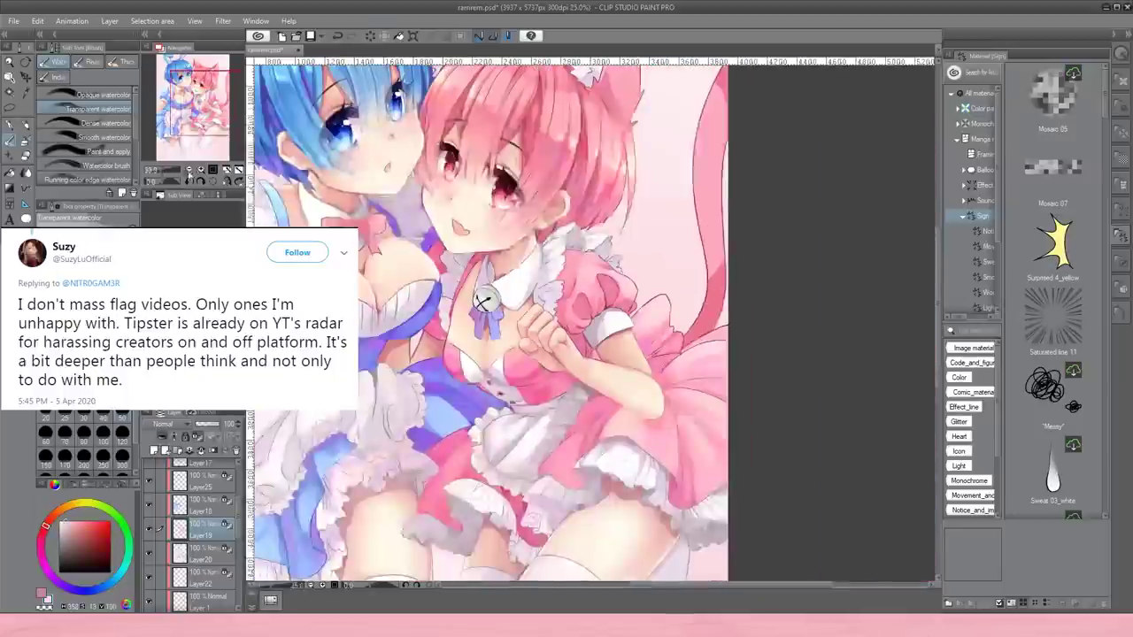
Refine the puffed sleeve's small folds above the white cuff in light pink with Dense watercolor at size 15.
{"action": "scroll", "coordinate": [599, 237], "scroll_direction": "up", "scroll_amount": 4}
{"action": "key", "text": "period"}
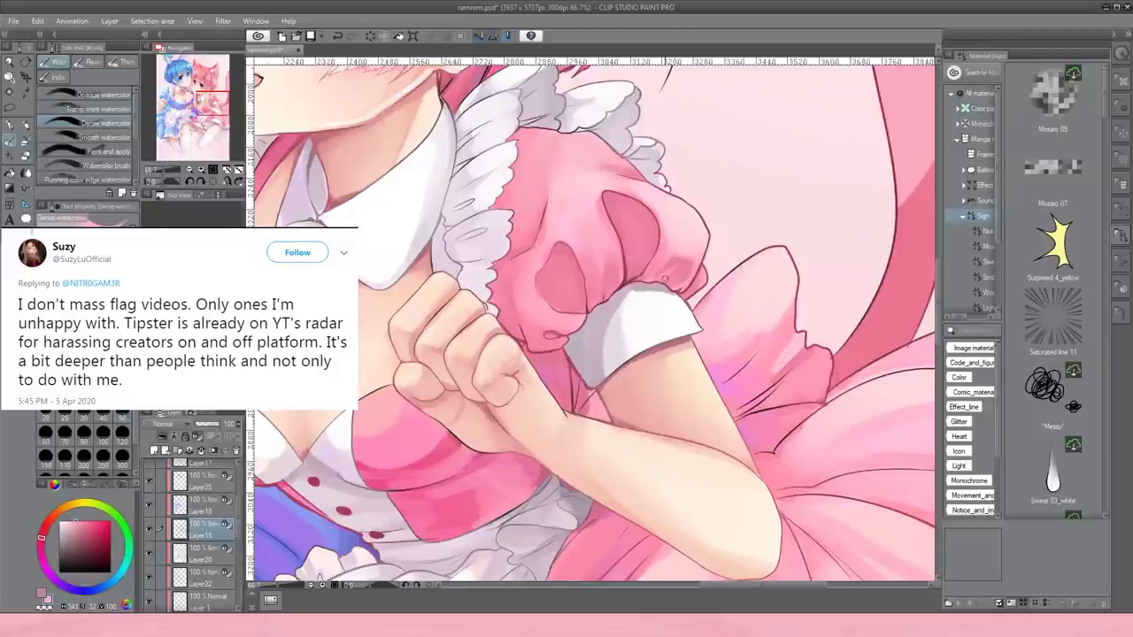
{"action": "left_click", "coordinate": [227, 179]}
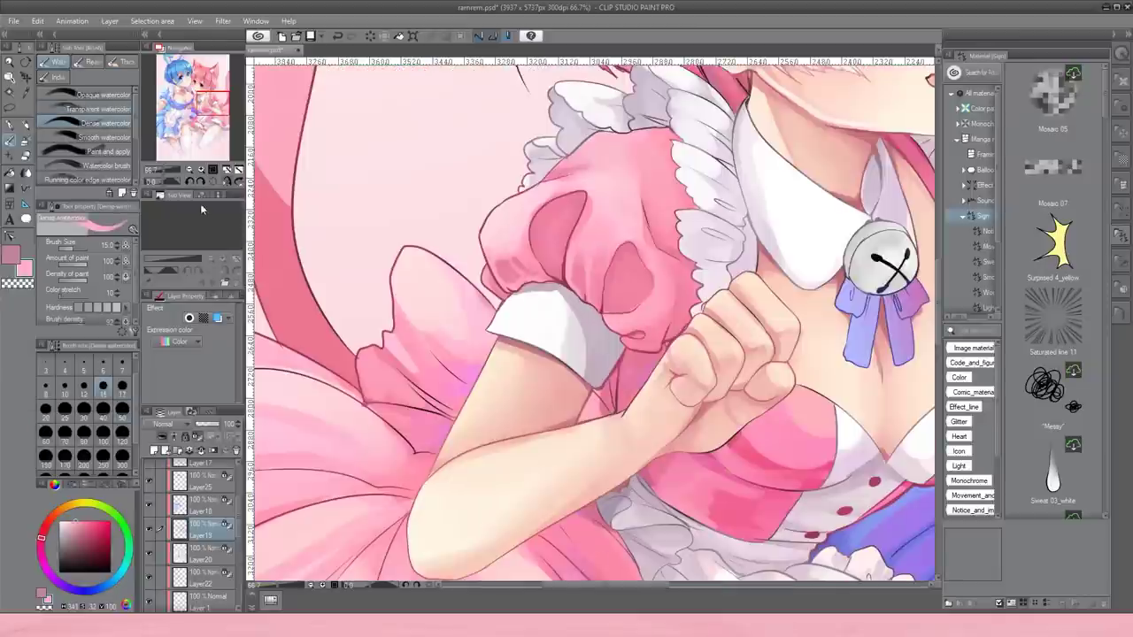
{"action": "mouse_move", "coordinate": [649, 331]}
{"action": "left_mouse_down"}
{"action": "mouse_move", "coordinate": [661, 344]}
{"action": "mouse_move", "coordinate": [677, 331]}
{"action": "left_mouse_up"}
{"action": "left_click", "coordinate": [676, 148], "text": "alt"}
{"action": "mouse_move", "coordinate": [655, 255]}
{"action": "left_mouse_down"}
{"action": "mouse_move", "coordinate": [664, 292]}
{"action": "mouse_move", "coordinate": [655, 266]}
{"action": "left_mouse_up"}
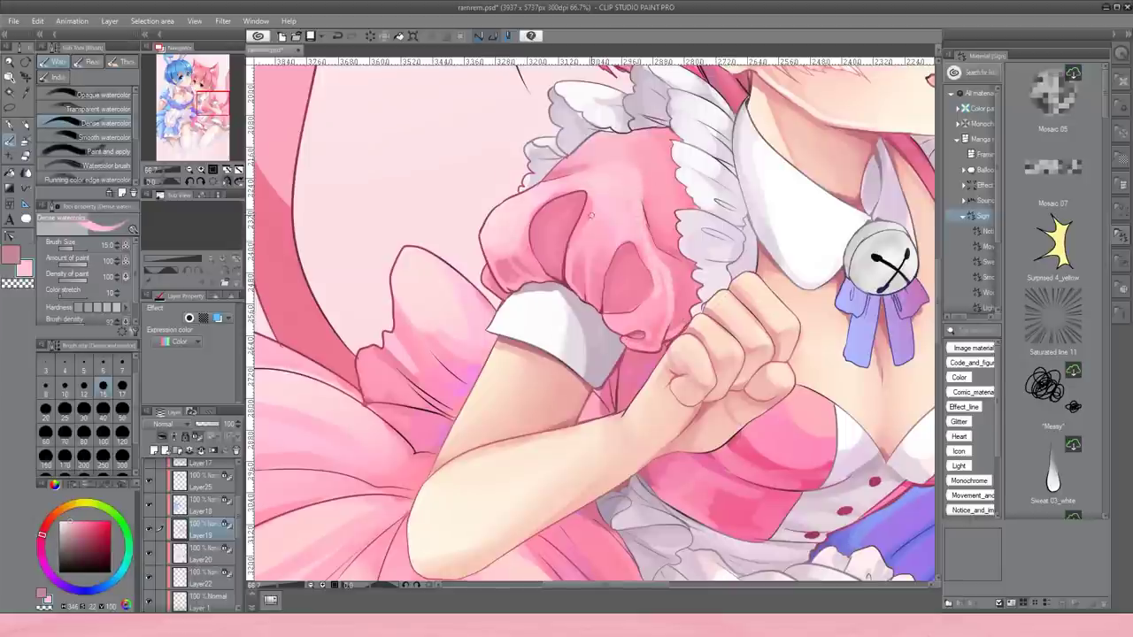
Blend the sleeve with Transparent watercolor at size 50, and retouch its lower fold hollow with Dense watercolor at size 15.
{"action": "left_click", "coordinate": [98, 109]}
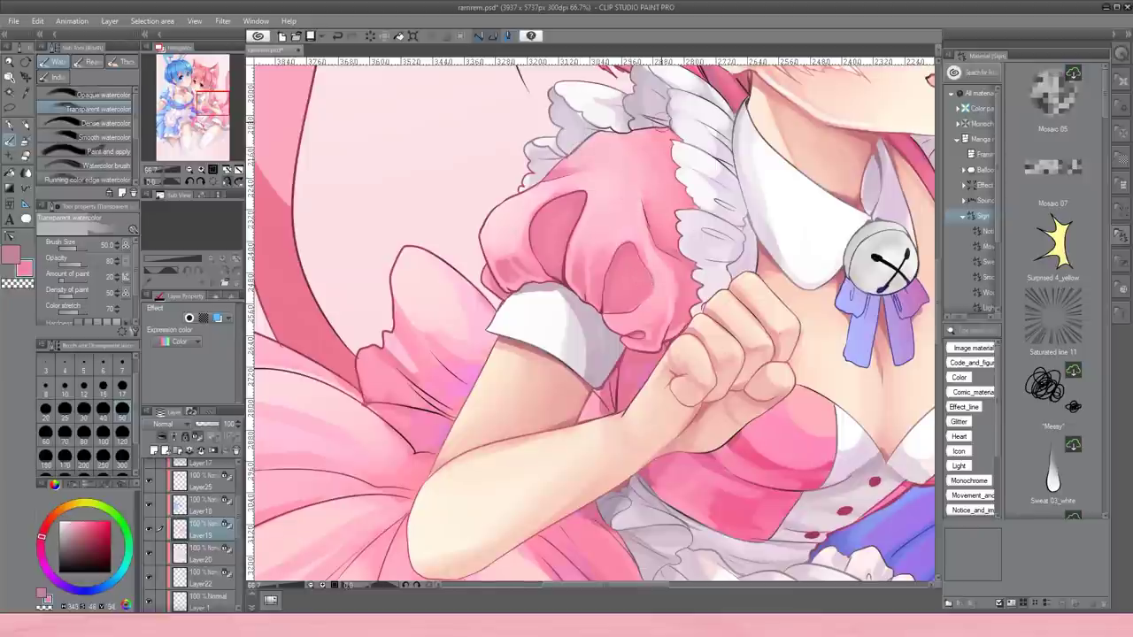
{"action": "left_click", "coordinate": [201, 170]}
{"action": "left_click", "coordinate": [188, 169]}
{"action": "key", "text": "ctrl+alt+0"}
{"action": "left_click", "coordinate": [98, 123]}
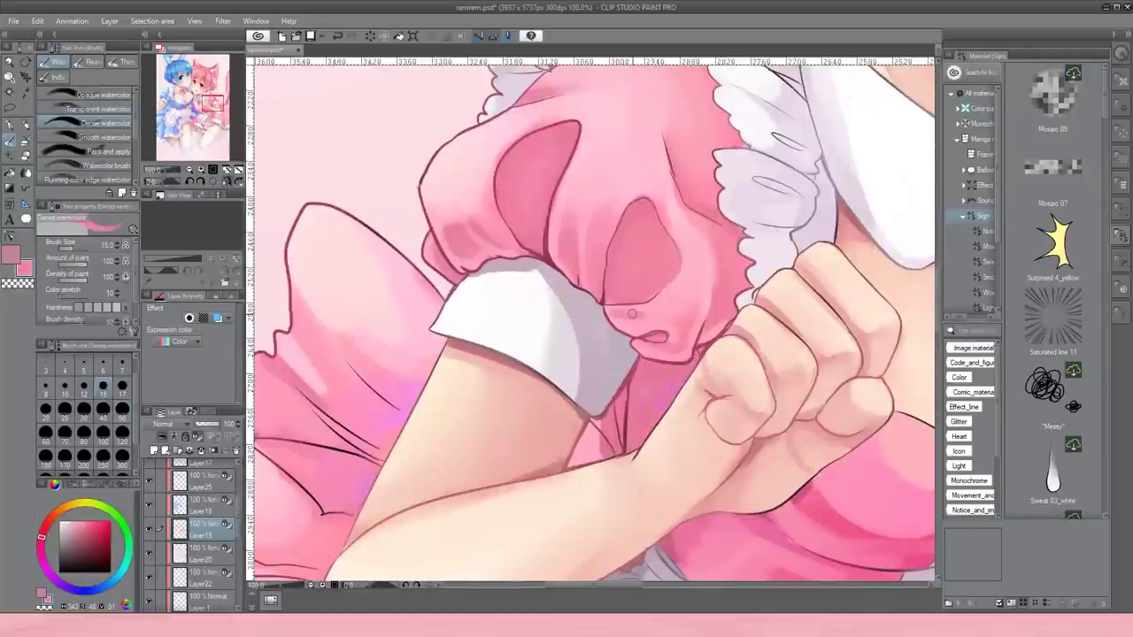
{"action": "mouse_move", "coordinate": [655, 299]}
{"action": "left_mouse_down"}
{"action": "mouse_move", "coordinate": [669, 247]}
{"action": "mouse_move", "coordinate": [670, 292]}
{"action": "left_mouse_up"}
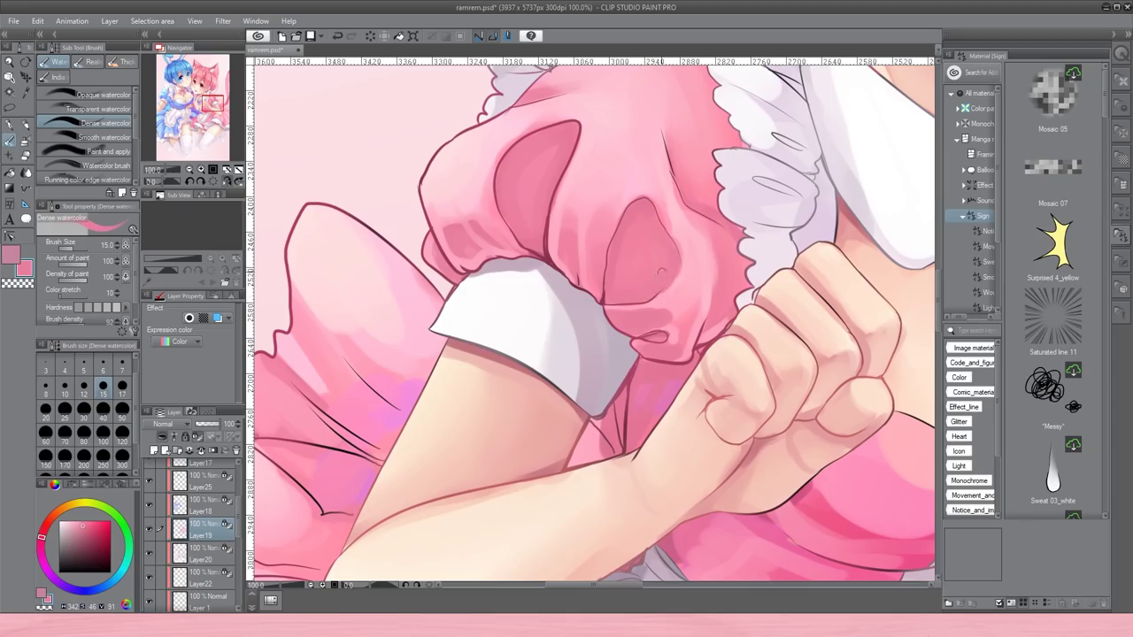
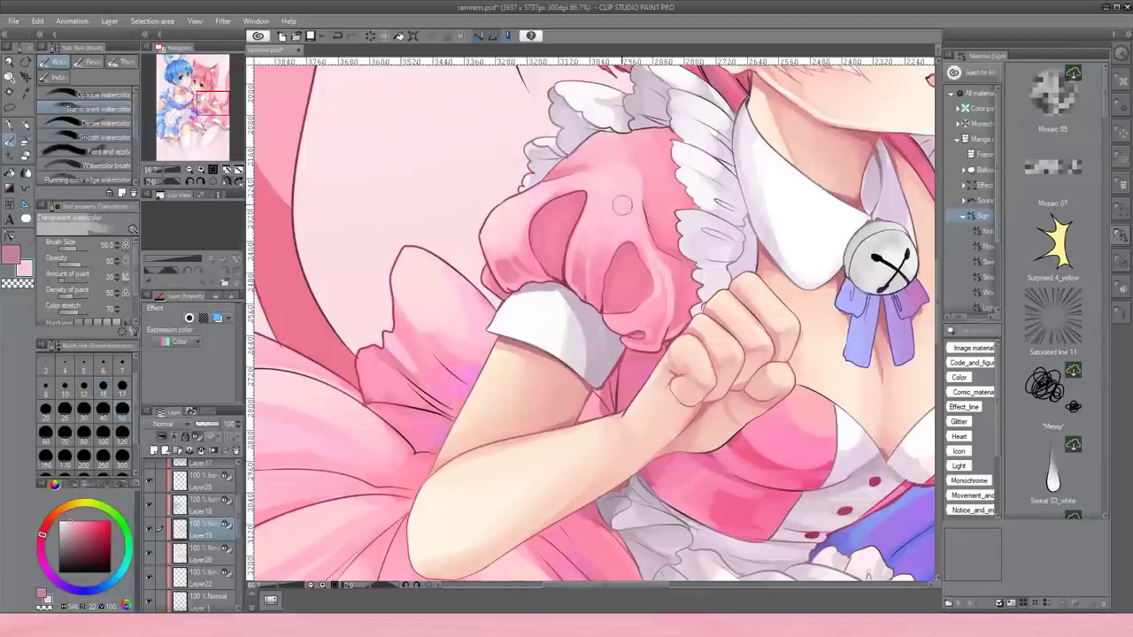
Touch up the lower edge of the sleeve's fold hollow in sampled pink with Dense watercolor at size 15.
{"action": "left_click", "coordinate": [643, 281], "text": "alt"}
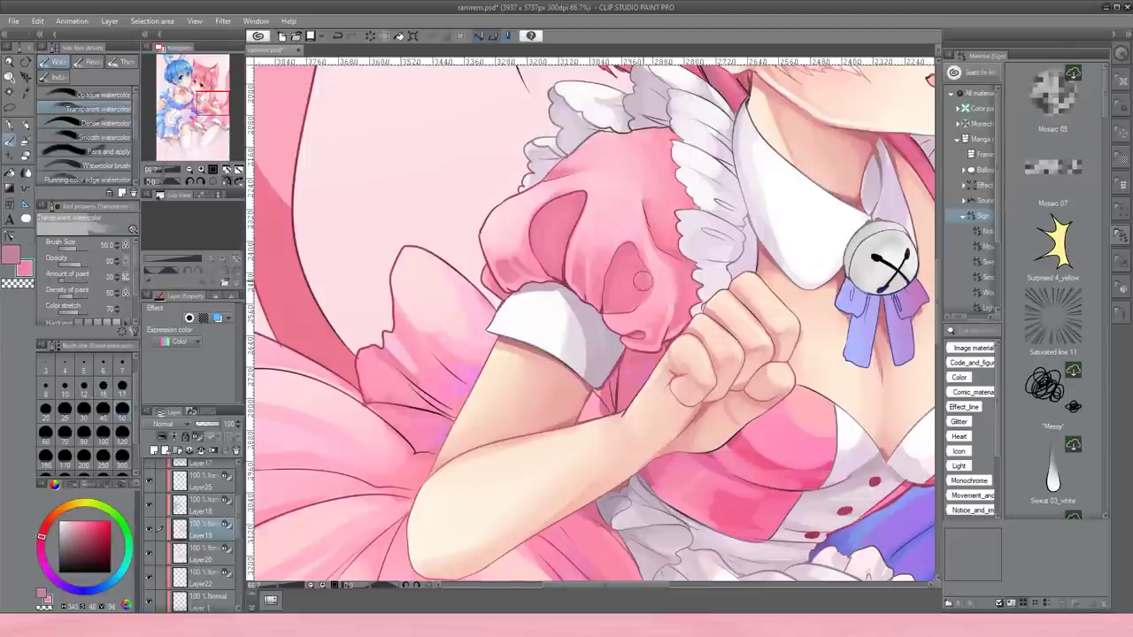
{"action": "scroll", "coordinate": [591, 318], "scroll_direction": "down", "scroll_amount": 5}
{"action": "scroll", "coordinate": [632, 313], "scroll_direction": "up", "scroll_amount": 7}
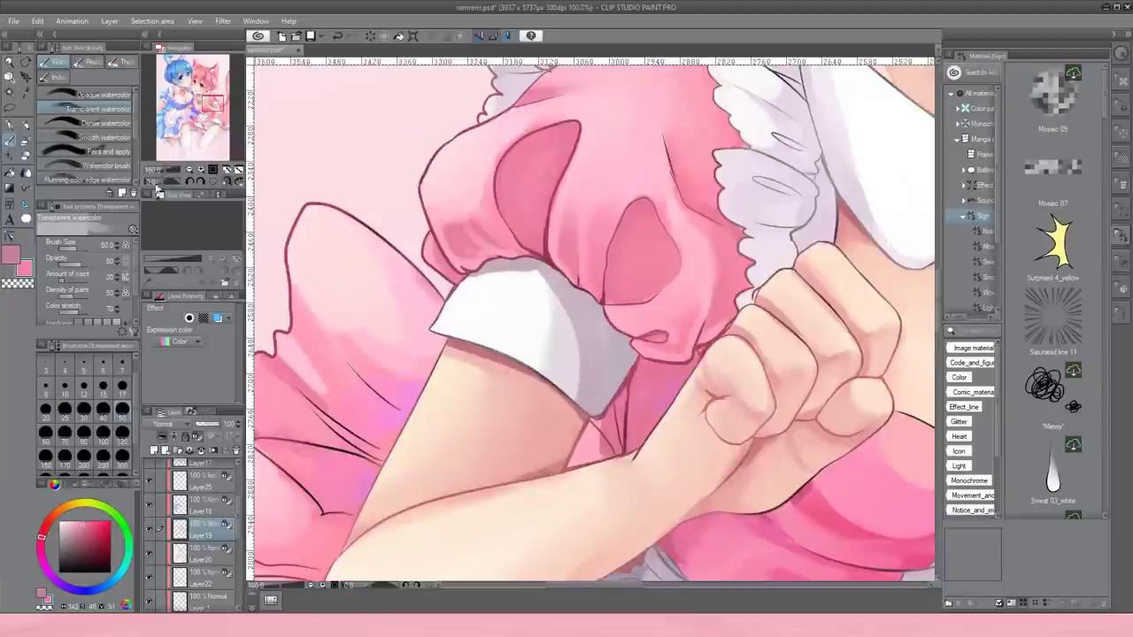
{"action": "left_click", "coordinate": [97, 123]}
{"action": "mouse_move", "coordinate": [633, 313]}
{"action": "left_mouse_down"}
{"action": "mouse_move", "coordinate": [678, 359]}
{"action": "mouse_move", "coordinate": [611, 317]}
{"action": "left_mouse_up"}
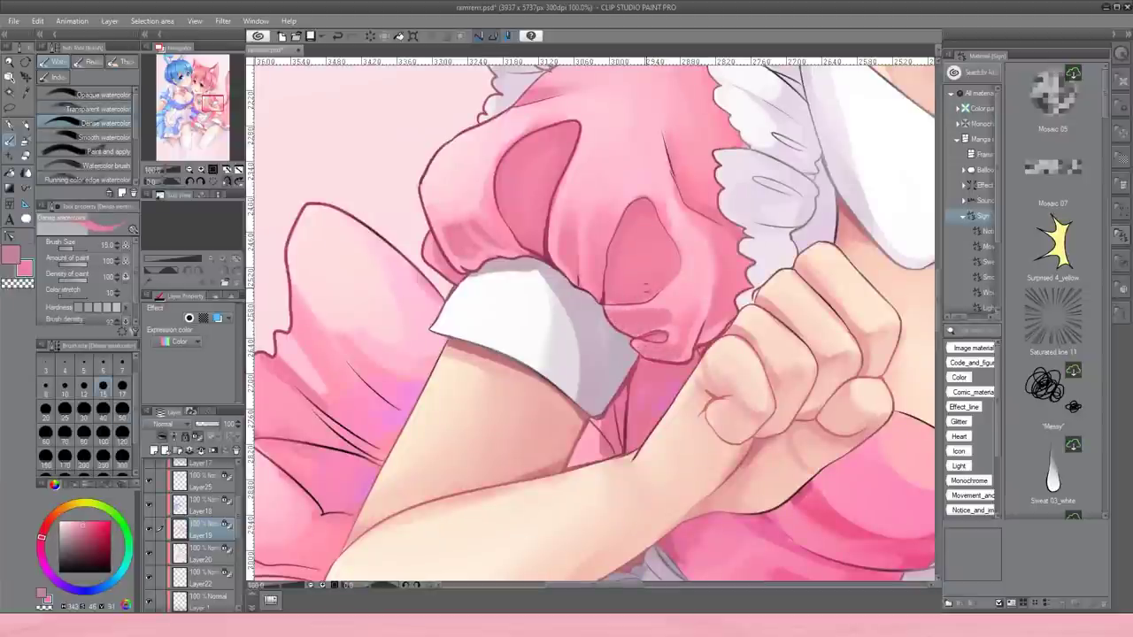
Paint both fold hollows of the puffed sleeve in pink with Dense watercolor at size 40.
{"action": "key", "text": "bracketright"}
{"action": "key", "text": "bracketright"}
{"action": "key", "text": "bracketright"}
{"action": "key", "text": "bracketright"}
{"action": "key", "text": "bracketright"}
{"action": "left_click_drag", "start_coordinate": [620, 215], "coordinate": [657, 336]}
{"action": "left_click_drag", "start_coordinate": [522, 142], "coordinate": [557, 217]}
{"action": "left_click_drag", "start_coordinate": [624, 226], "coordinate": [656, 292]}
{"action": "key", "text": "ctrl+minus"}
{"action": "key", "text": "ctrl+minus"}
{"action": "key", "text": "ctrl+minus"}
{"action": "key", "text": "h"}
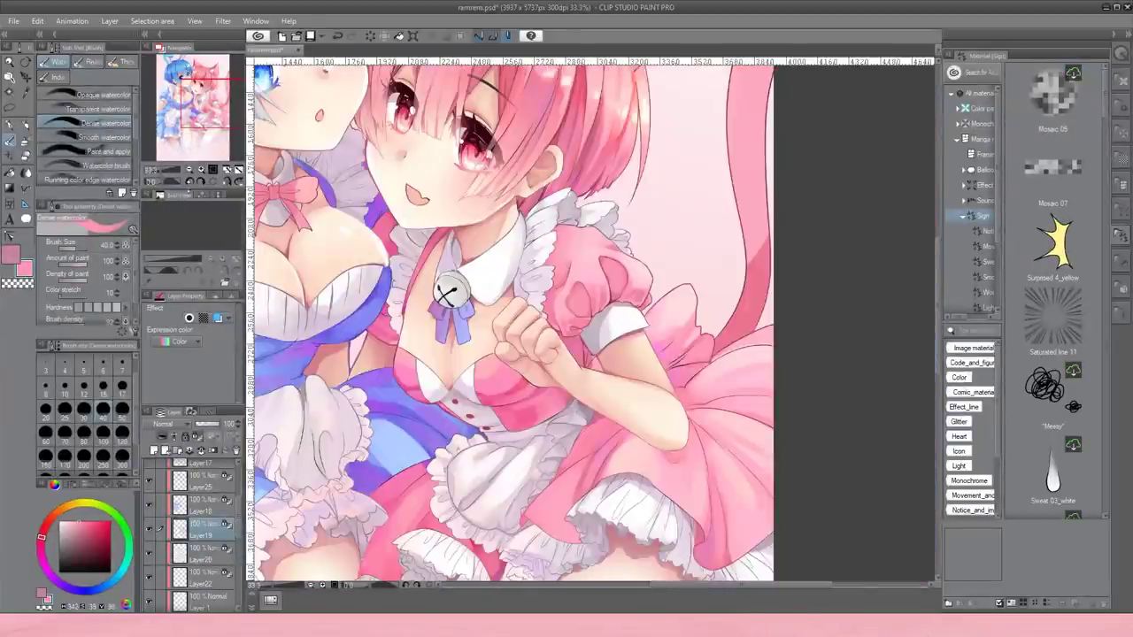
Lighten and smooth the puffed sleeve around the fold hollows in pale pink with Transparent watercolor at size 50.
{"action": "key", "text": "ctrl+plus"}
{"action": "key", "text": "ctrl+plus"}
{"action": "key", "text": "ctrl+plus"}
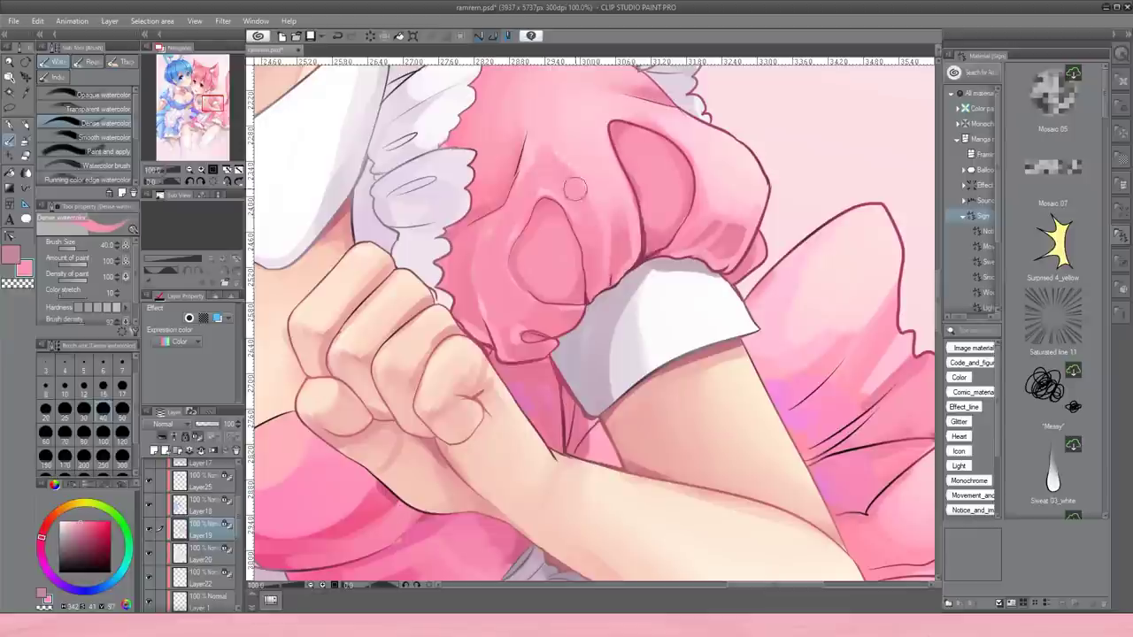
{"action": "key", "text": "ctrl+minus"}
{"action": "key", "text": "period"}
{"action": "left_click_drag", "start_coordinate": [662, 203], "coordinate": [687, 223]}
{"action": "left_click", "coordinate": [676, 213], "text": "alt"}
{"action": "mouse_move", "coordinate": [673, 184]}
{"action": "left_mouse_down"}
{"action": "mouse_move", "coordinate": [681, 238]}
{"action": "mouse_move", "coordinate": [700, 251]}
{"action": "left_mouse_up"}
{"action": "left_click_drag", "start_coordinate": [584, 205], "coordinate": [602, 224]}
{"action": "left_click_drag", "start_coordinate": [552, 193], "coordinate": [570, 225]}
{"action": "key", "text": "ctrl+0"}
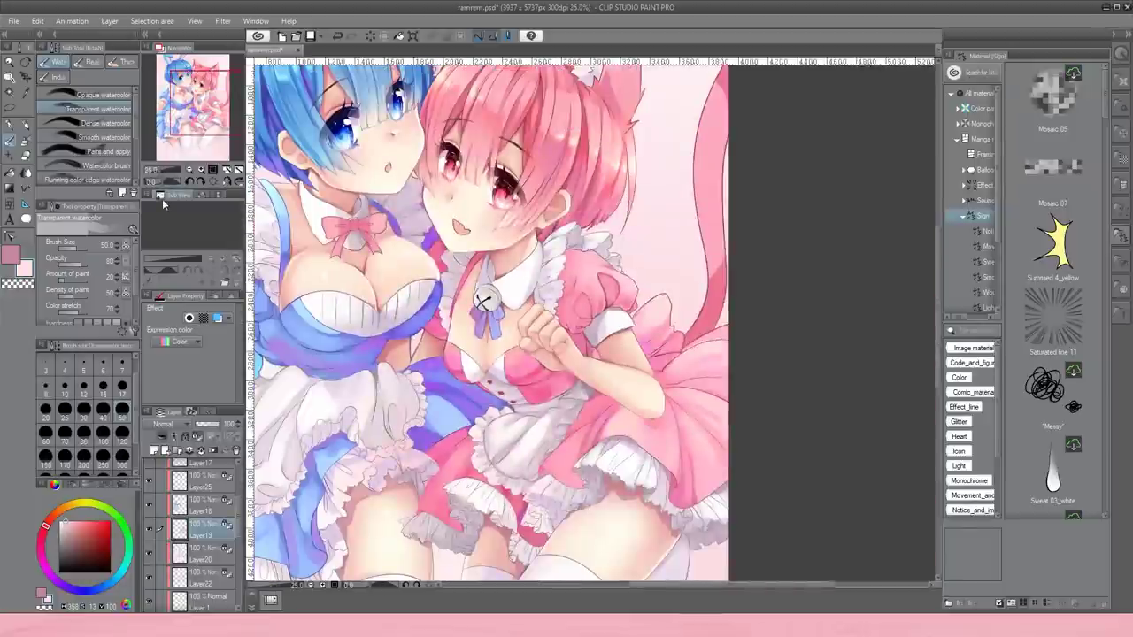
Rework the sleeve's fold tones in pink with Dense watercolor at size 40 and Opaque watercolor at size 30.
{"action": "key", "text": "h"}
{"action": "key", "text": "ctrl+0"}
{"action": "key", "text": "period"}
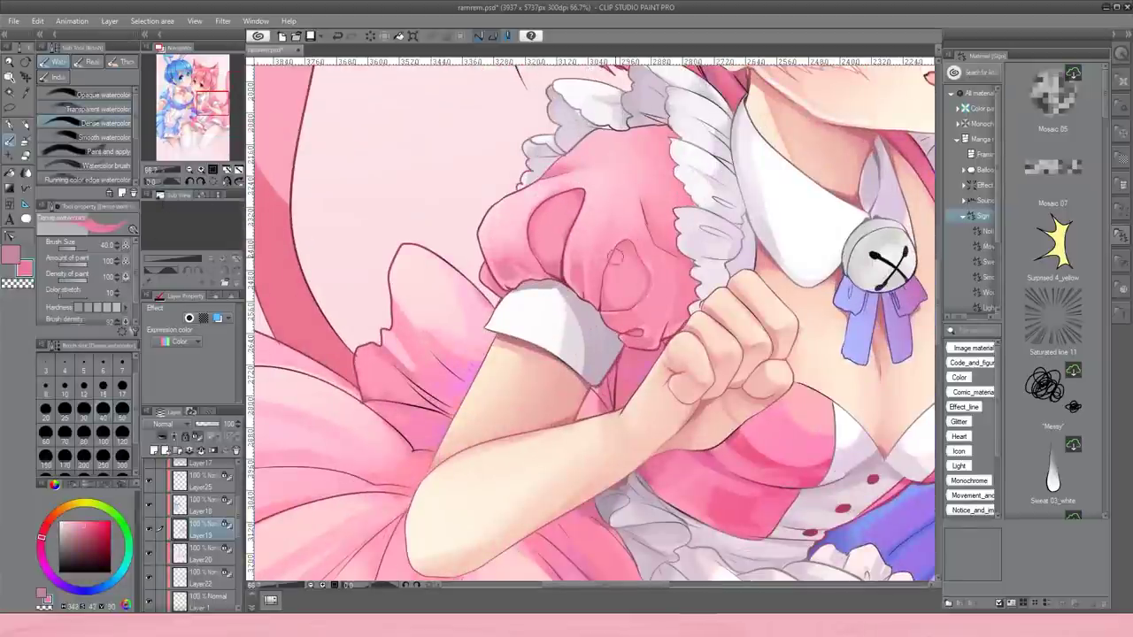
{"action": "key", "text": "comma"}
{"action": "key", "text": "comma"}
{"action": "left_click", "coordinate": [666, 191], "text": "alt"}
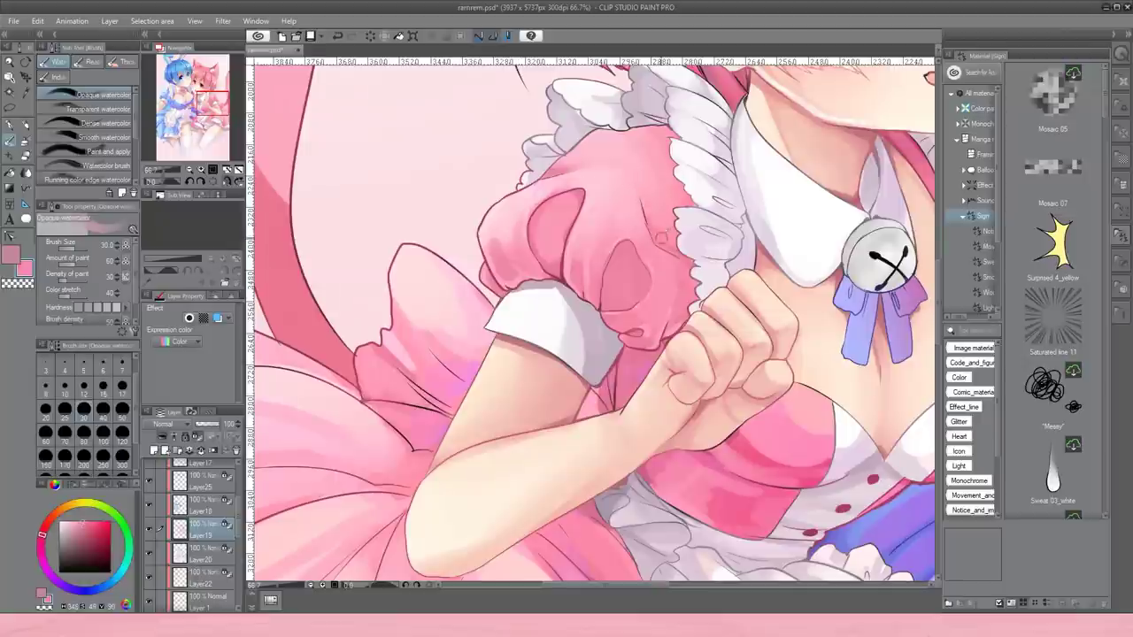
Blend the upper part of the puffed sleeve with Transparent watercolor at size 50.
{"action": "key", "text": "period"}
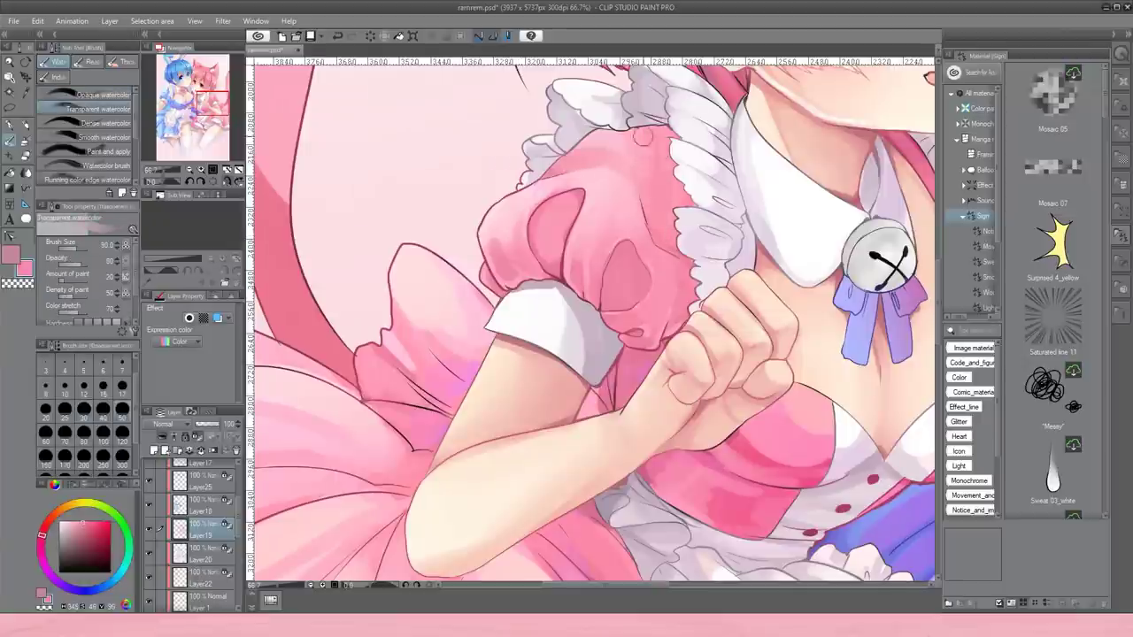
{"action": "key", "text": "ctrl+minus"}
{"action": "key", "text": "ctrl+minus"}
{"action": "key", "text": "ctrl+minus"}
{"action": "key", "text": "ctrl+minus"}
{"action": "scroll", "coordinate": [757, 324], "scroll_direction": "up", "scroll_amount": 4}
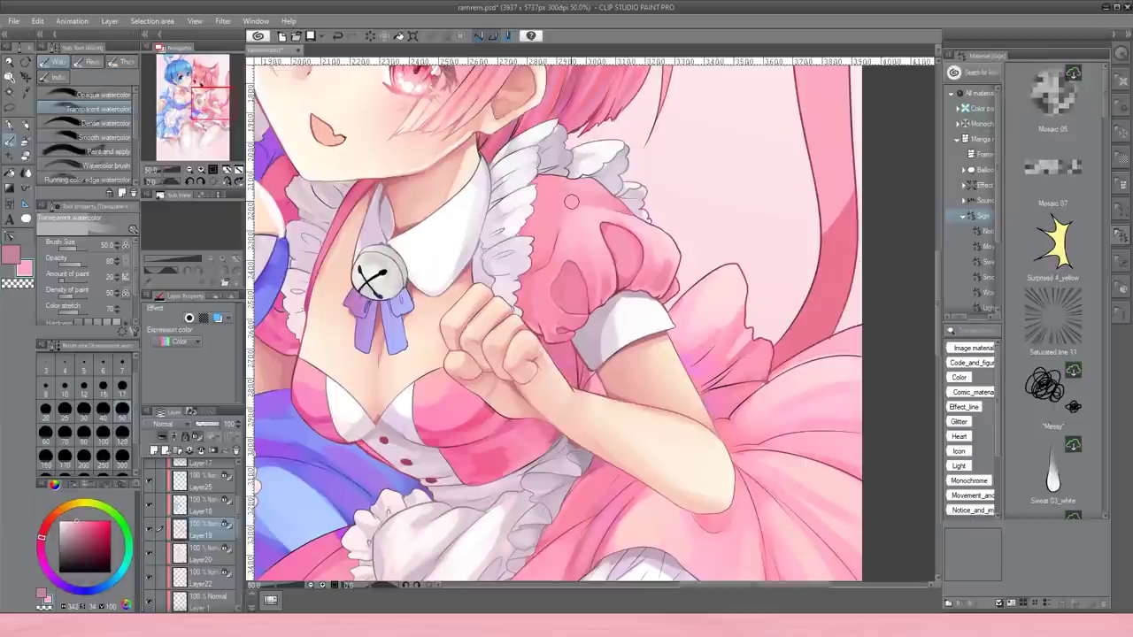
{"action": "key", "text": "ctrl+minus"}
{"action": "key", "text": "ctrl+minus"}
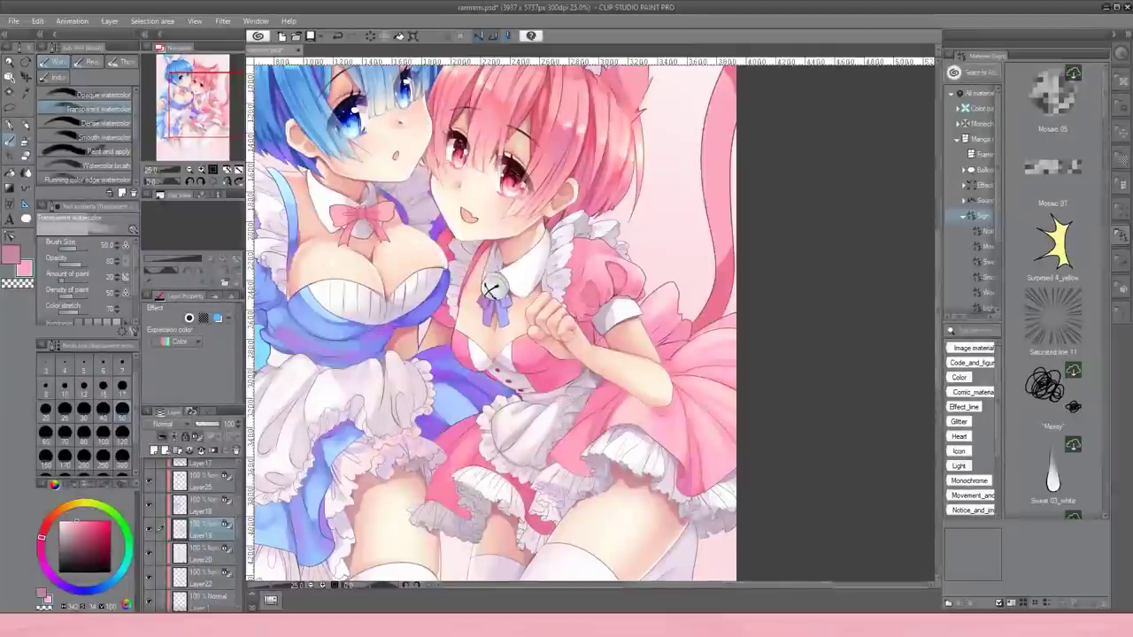
Shade the puffed sleeve beside the shoulder frill in salmon pink with Dense watercolor at size 40, softened with Transparent watercolor at size 50.
{"action": "left_click_drag", "start_coordinate": [200, 175], "coordinate": [214, 99]}
{"action": "scroll", "coordinate": [211, 93], "scroll_direction": "up", "scroll_amount": 1}
{"action": "left_click", "coordinate": [104, 124]}
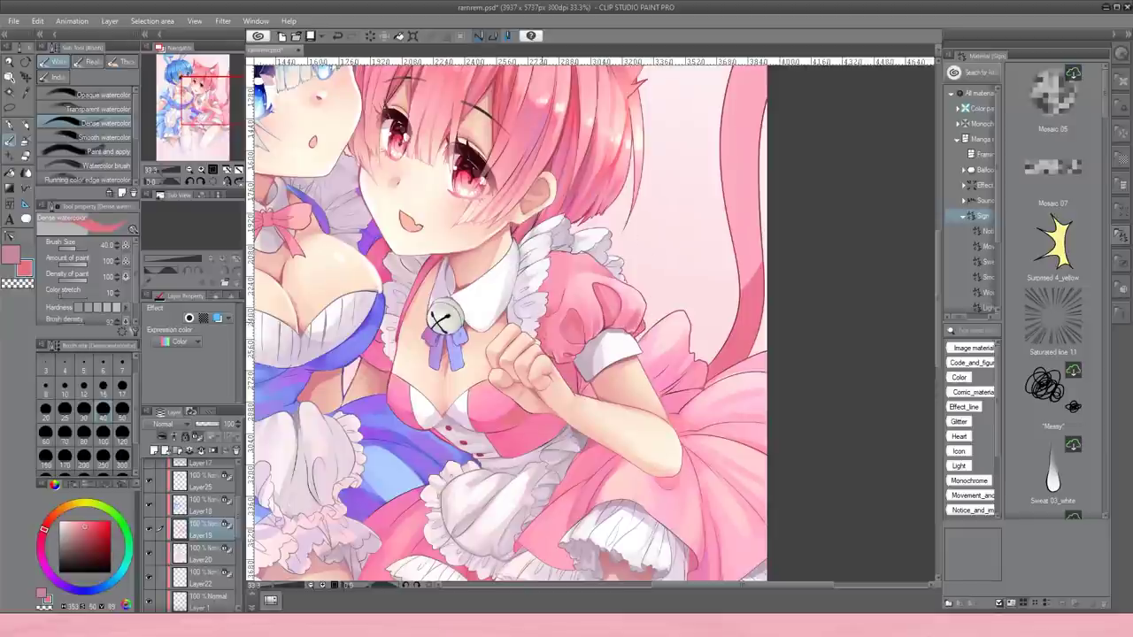
{"action": "mouse_move", "coordinate": [560, 301]}
{"action": "left_mouse_down"}
{"action": "mouse_move", "coordinate": [584, 253]}
{"action": "mouse_move", "coordinate": [615, 275]}
{"action": "mouse_move", "coordinate": [540, 290]}
{"action": "left_mouse_up"}
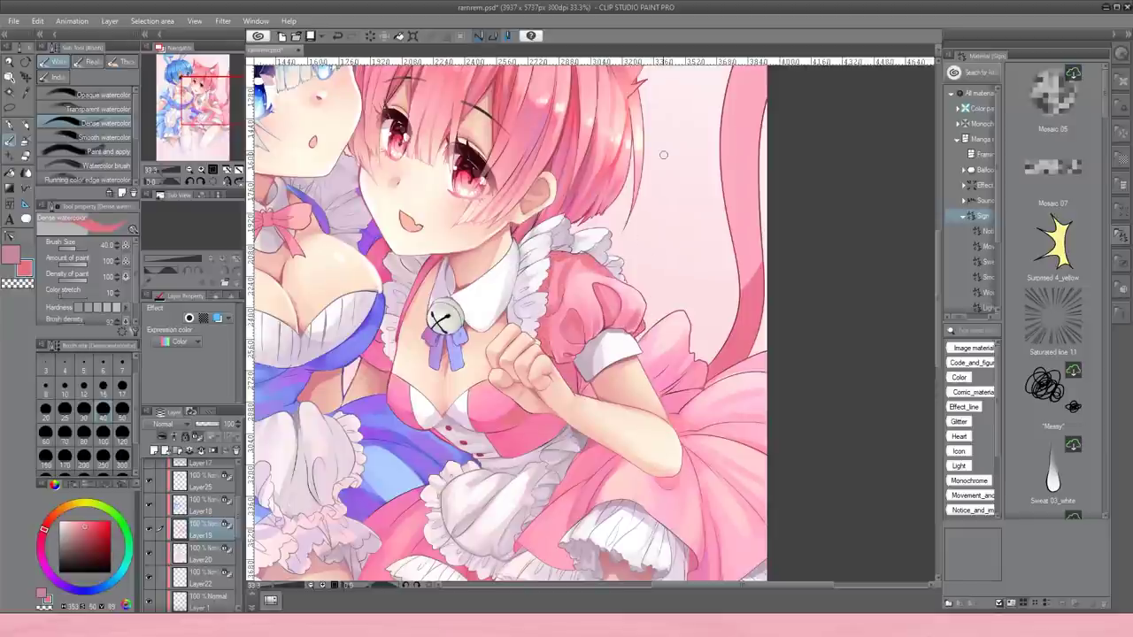
{"action": "left_click", "coordinate": [87, 107]}
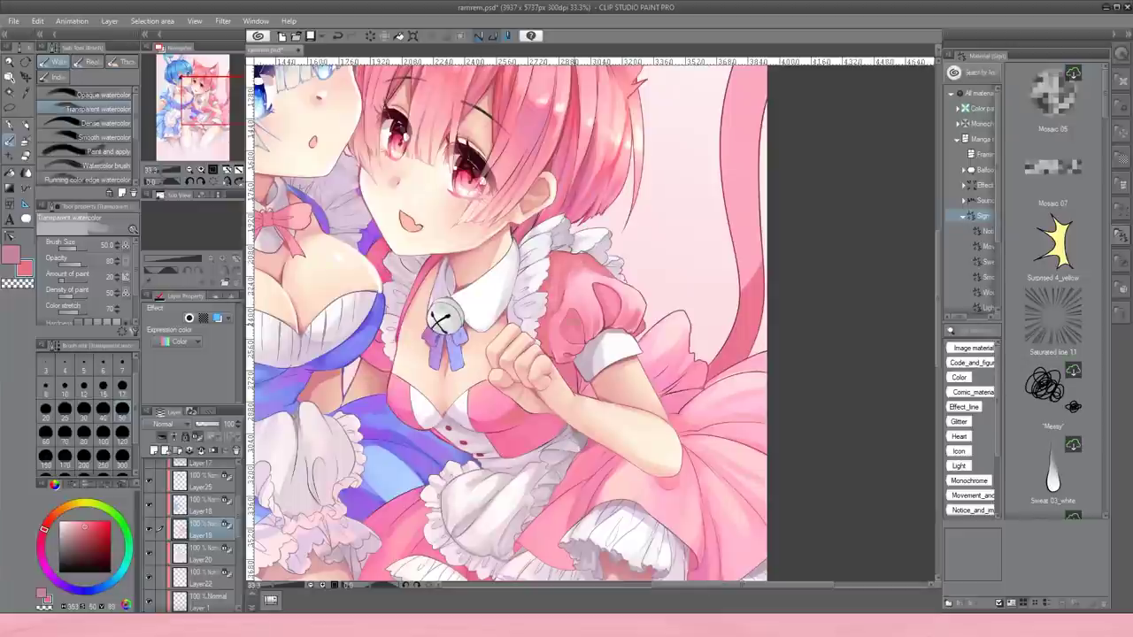
{"action": "left_click", "coordinate": [194, 175]}
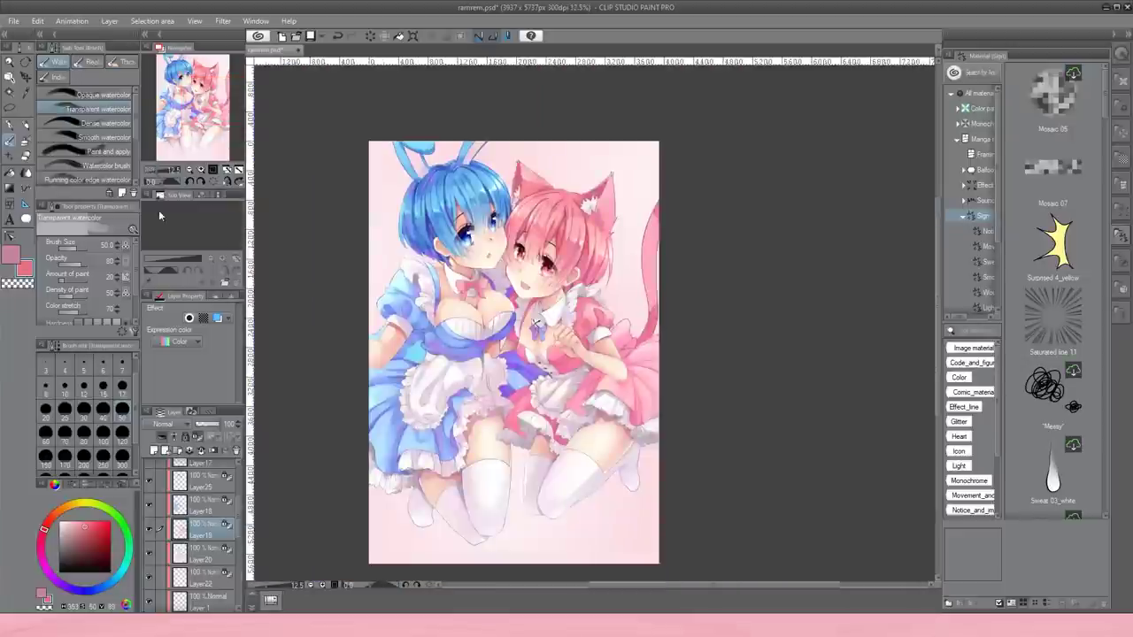
{"action": "left_click", "coordinate": [205, 177]}
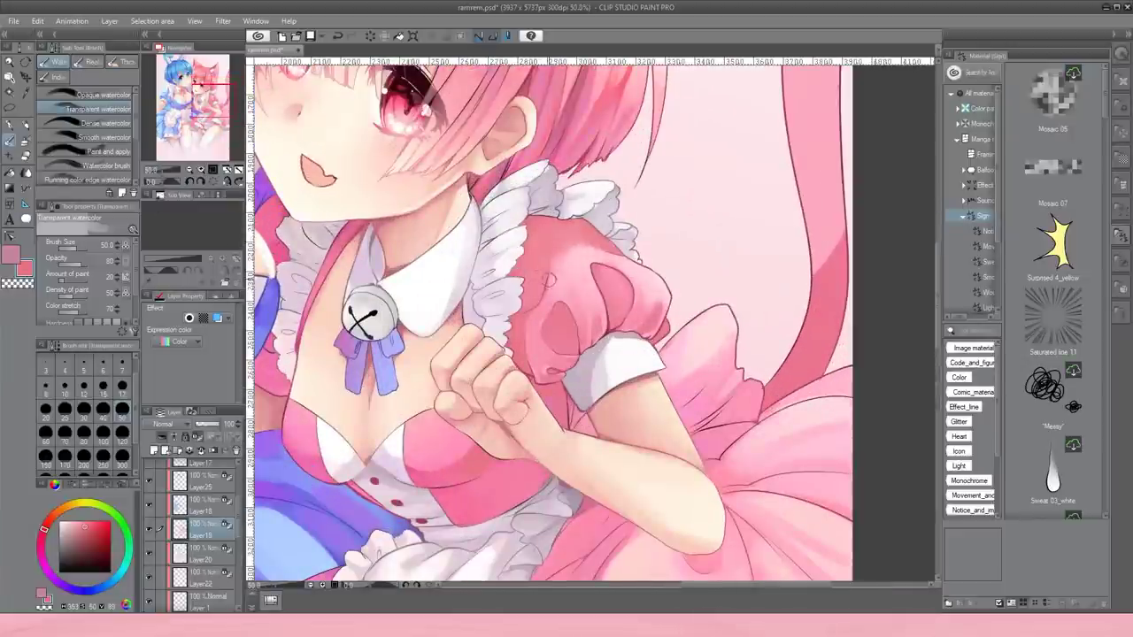
Refine the upper puffed sleeve in pale pinks sampled from the dress, using Dense watercolor at size 40.
{"action": "left_click", "coordinate": [738, 376], "text": "alt"}
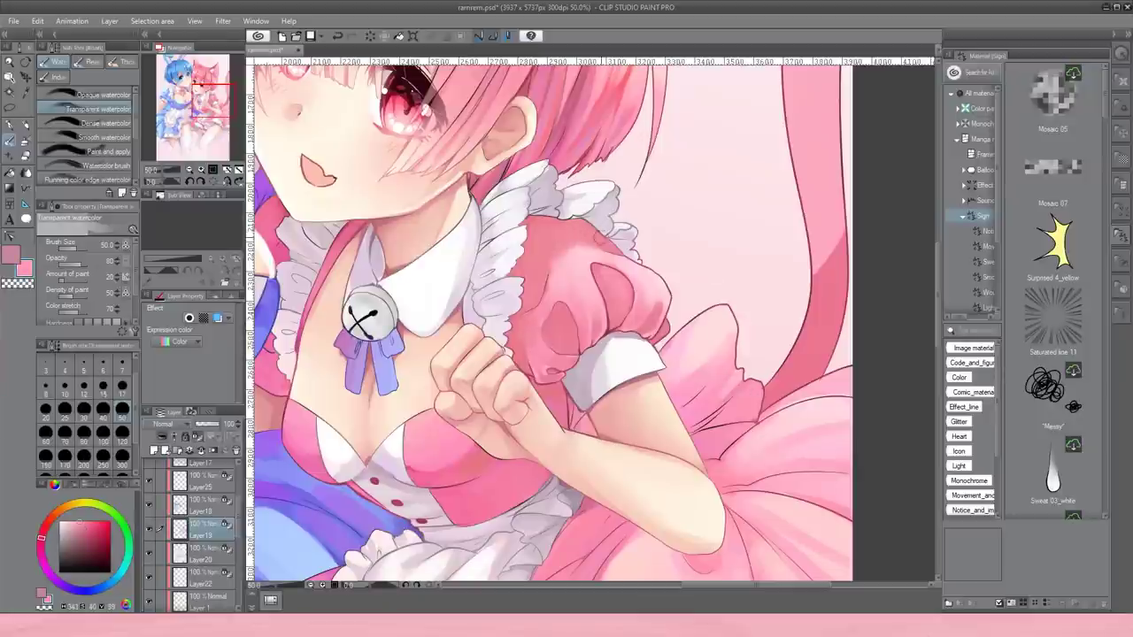
{"action": "left_click", "coordinate": [89, 123]}
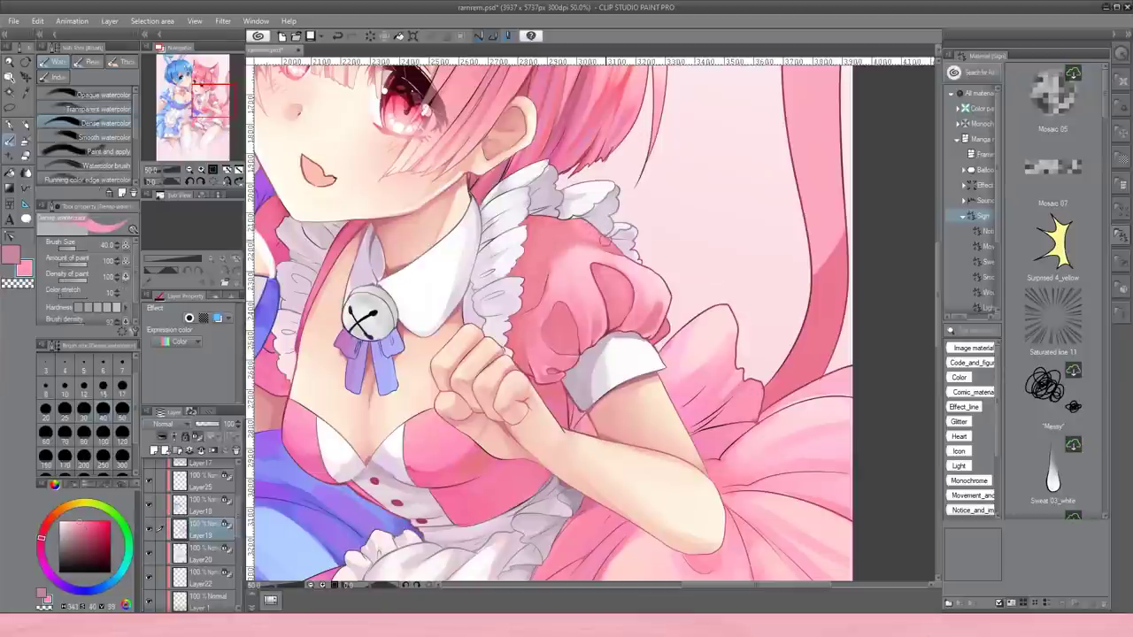
{"action": "left_click", "coordinate": [567, 235], "text": "alt"}
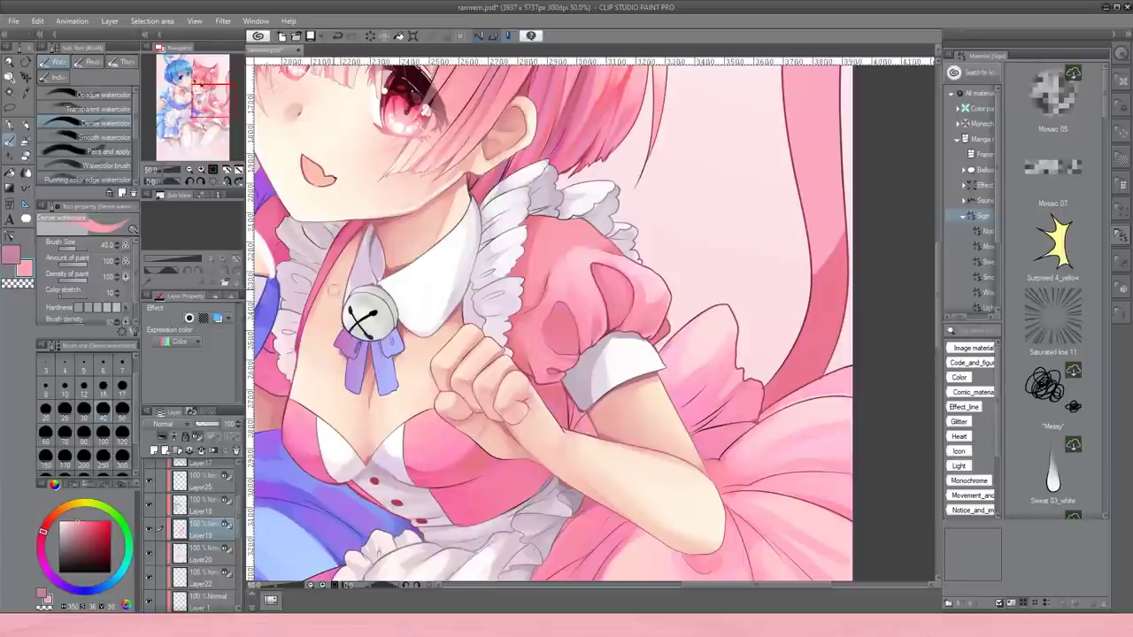
Mirror the canvas view and smooth the puffed sleeve's shading with Transparent watercolor at size 50.
{"action": "key", "text": "ctrl+minus"}
{"action": "left_click", "coordinate": [226, 186]}
{"action": "key", "text": "ctrl+plus"}
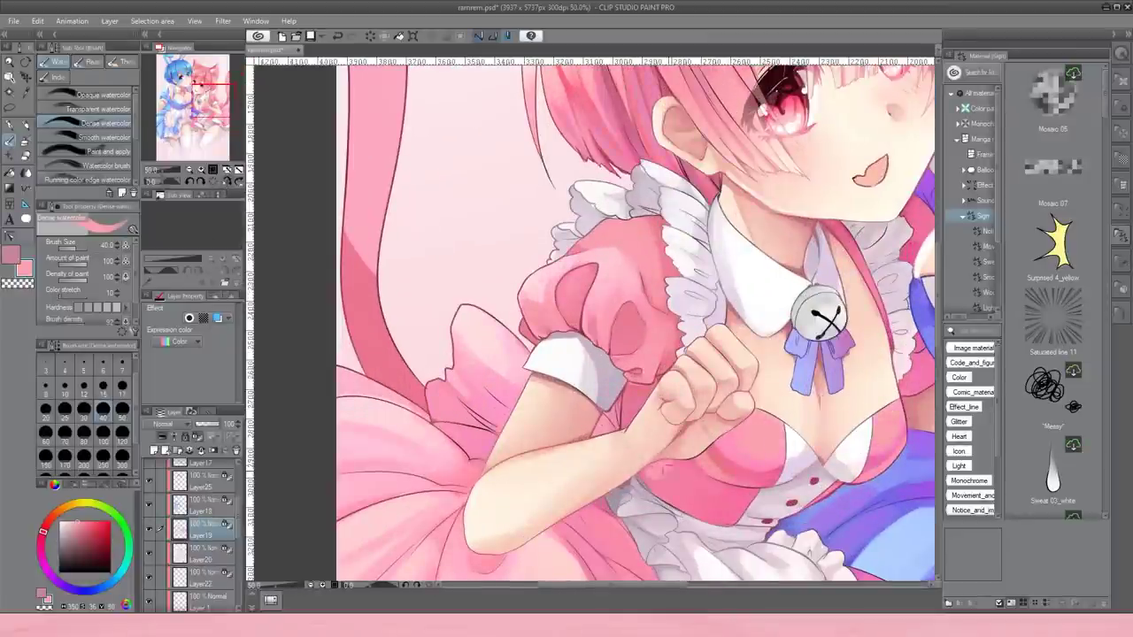
{"action": "left_click", "coordinate": [95, 109]}
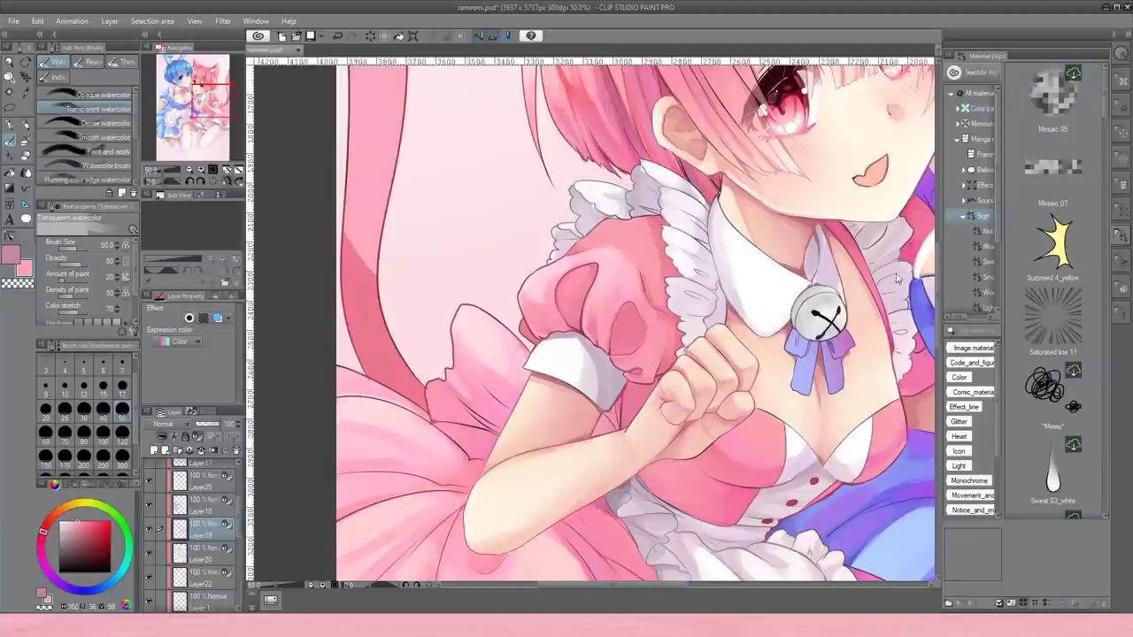
{"action": "left_click", "coordinate": [331, 587]}
{"action": "left_click", "coordinate": [166, 177]}
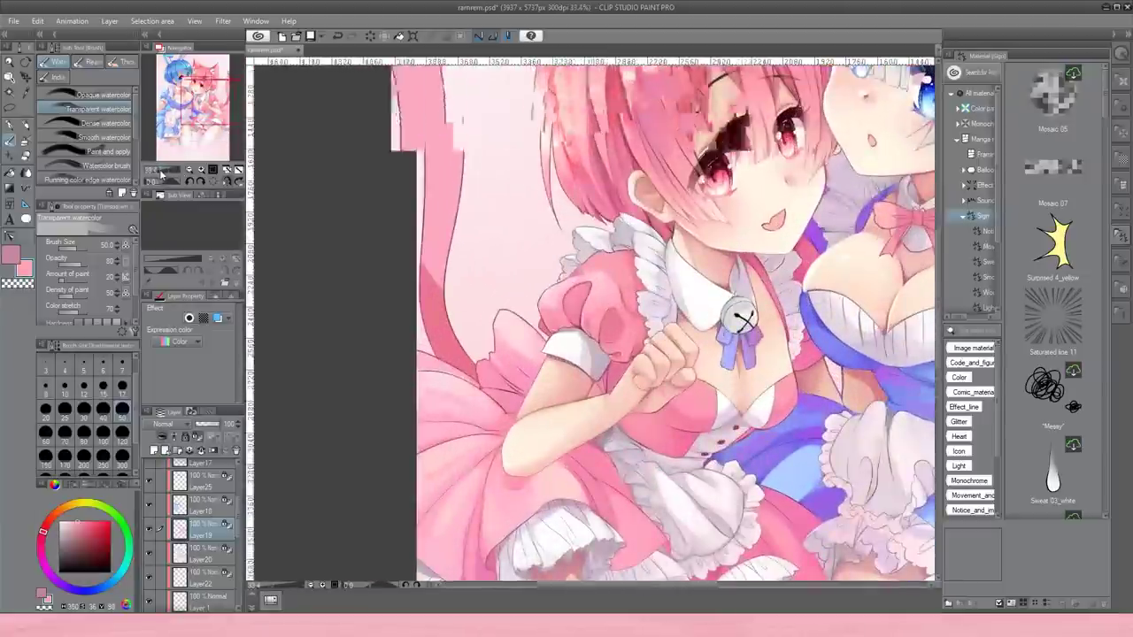
Paint the fold shading of the pink skirt in sampled pink with Dense watercolor at size 40.
{"action": "left_click", "coordinate": [110, 123]}
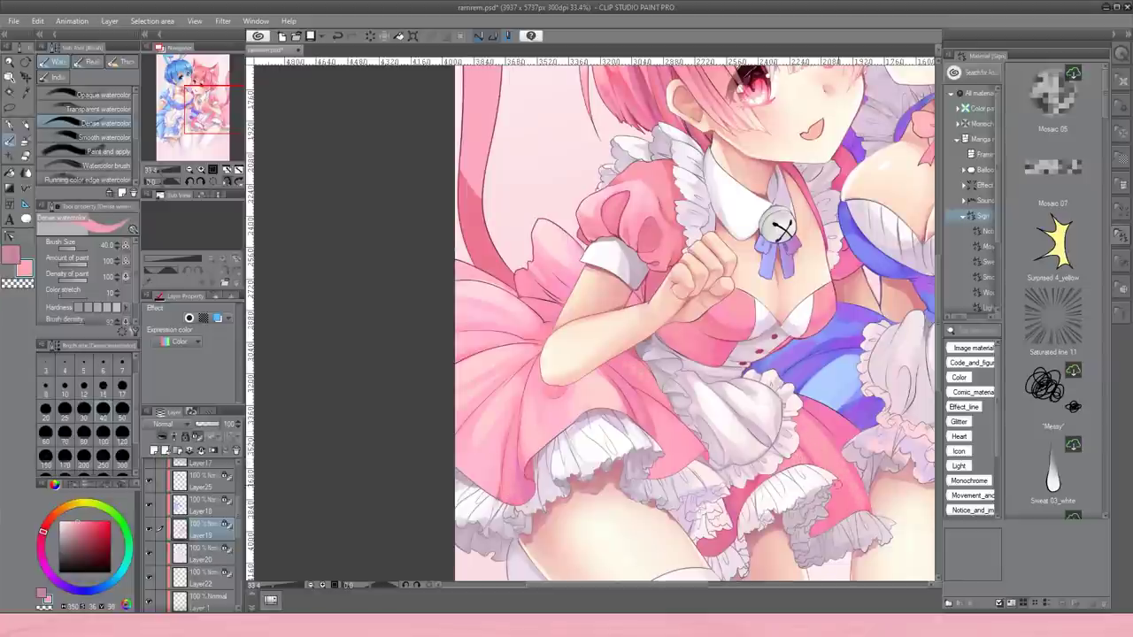
{"action": "left_click", "coordinate": [848, 494], "text": "alt"}
{"action": "left_click_drag", "start_coordinate": [651, 408], "coordinate": [664, 478]}
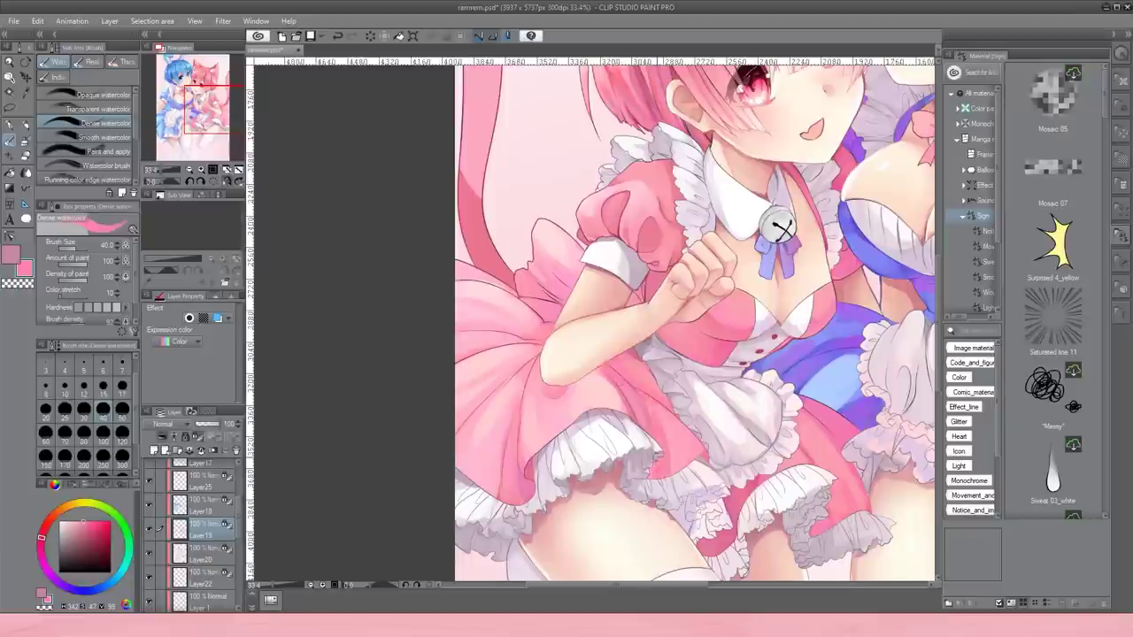
{"action": "left_click_drag", "start_coordinate": [564, 431], "coordinate": [570, 391]}
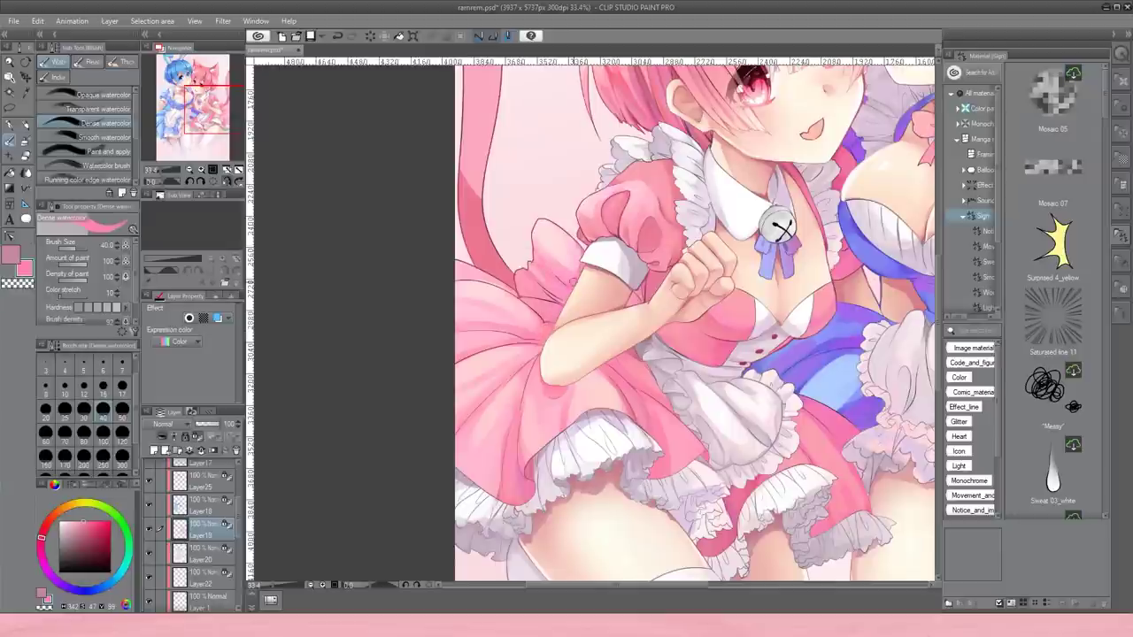
{"action": "left_click_drag", "start_coordinate": [521, 293], "coordinate": [458, 264]}
Soften the pink bodice using lighter sampled pinks with Transparent watercolor at size 50 and the Blend tool, then unmirror the view.
{"action": "key", "text": "comma"}
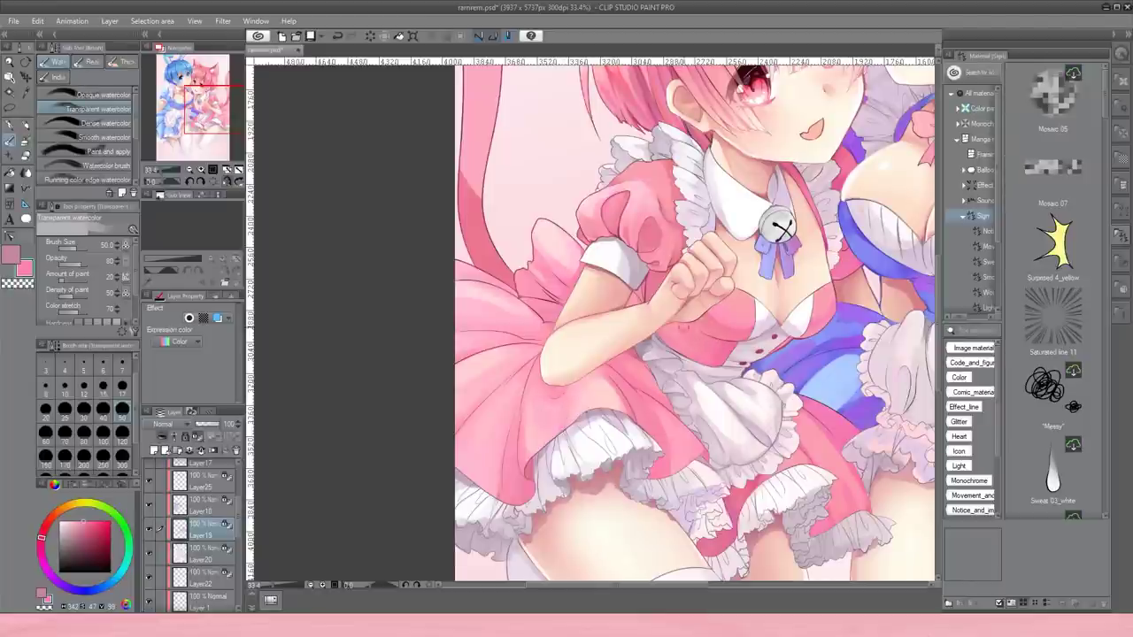
{"action": "left_click", "coordinate": [671, 324], "text": "alt"}
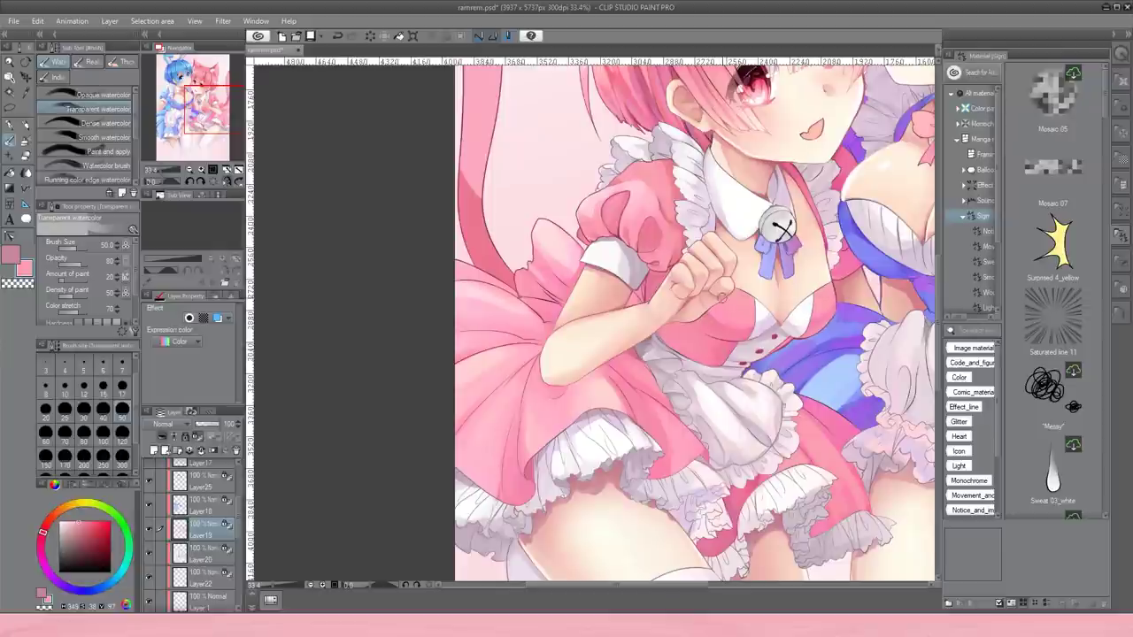
{"action": "left_click", "coordinate": [639, 184], "text": "alt"}
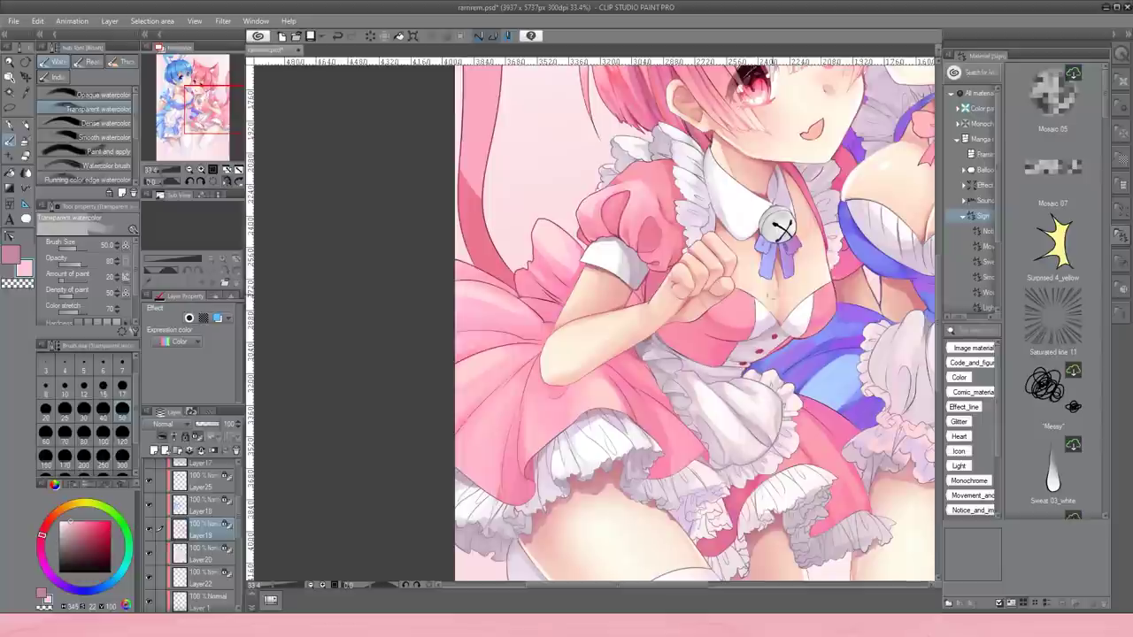
{"action": "key", "text": "period"}
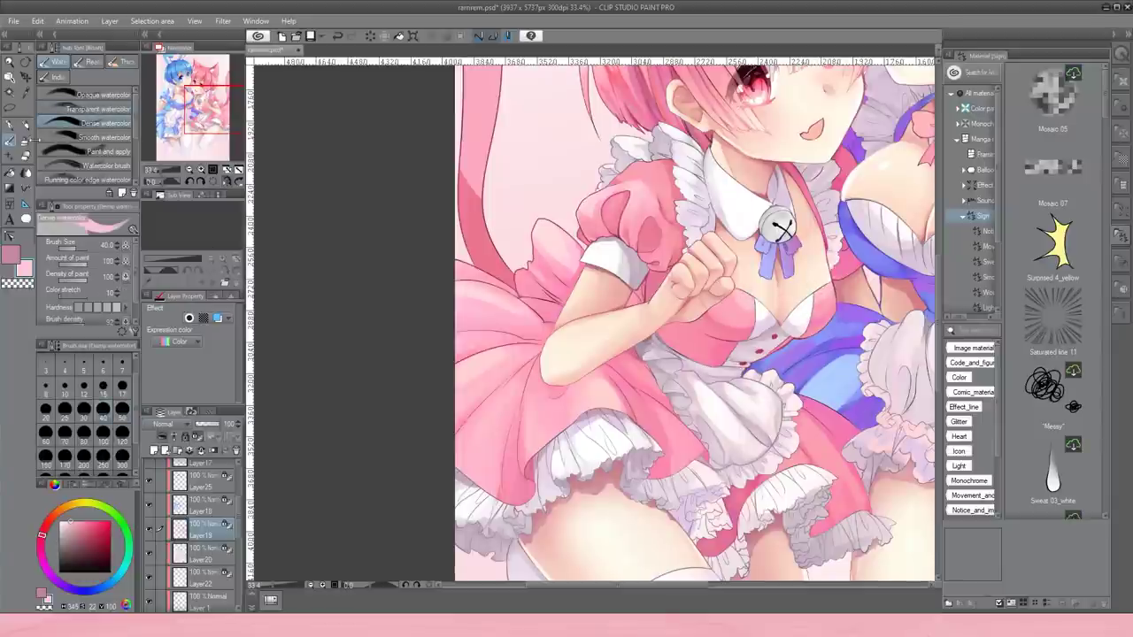
{"action": "left_click", "coordinate": [27, 171]}
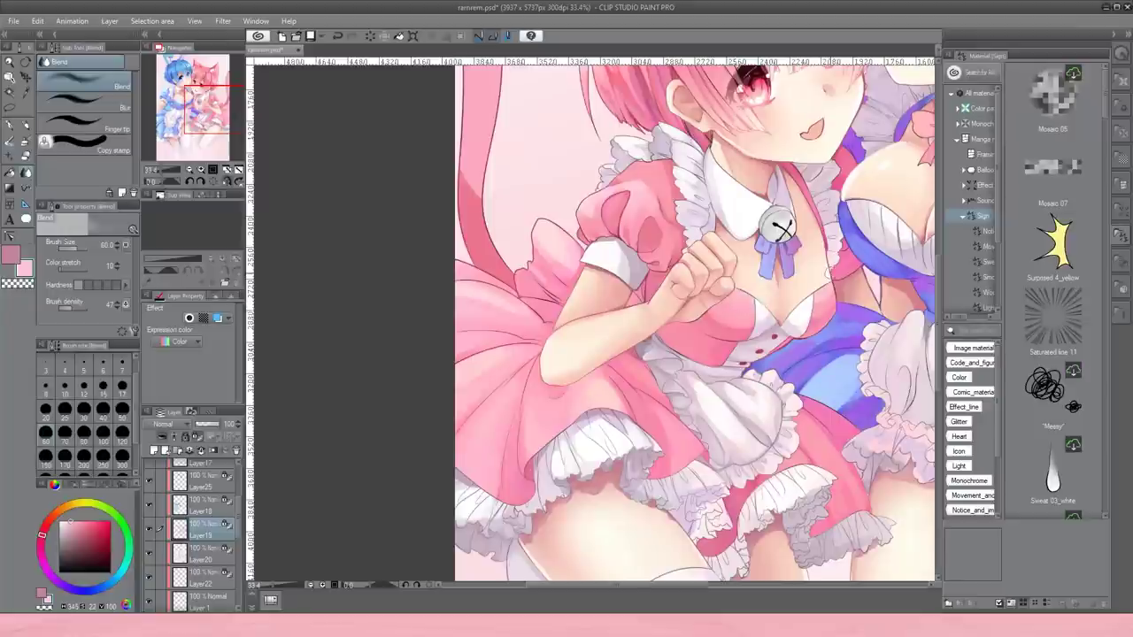
{"action": "left_click", "coordinate": [189, 170]}
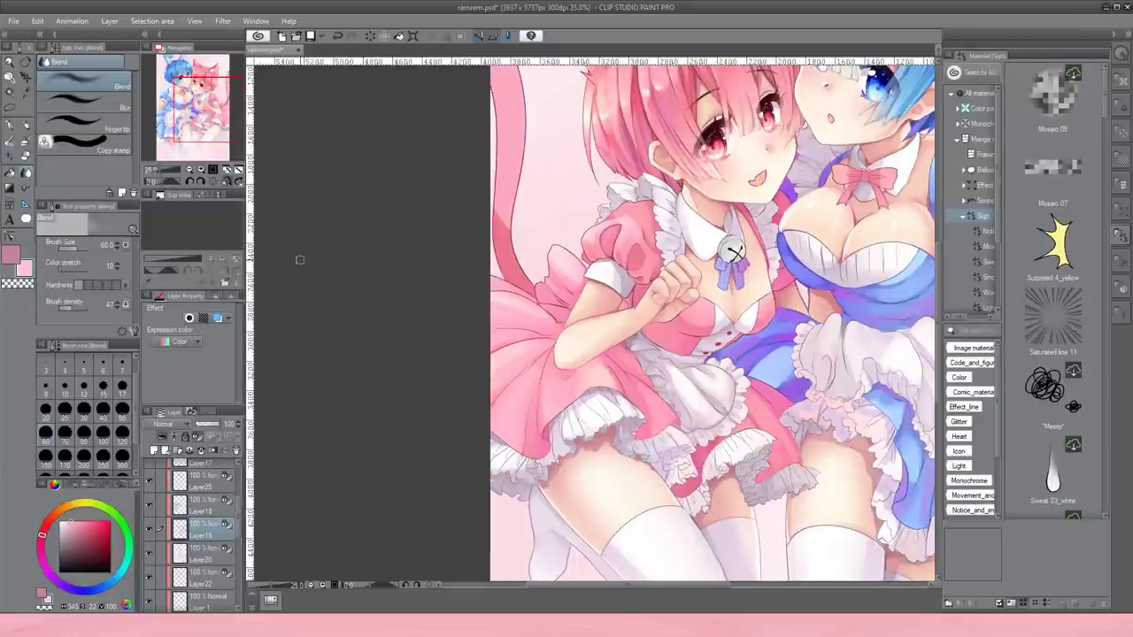
{"action": "left_click", "coordinate": [227, 183]}
Shade the pink bodice beneath the bust in deeper pink with Dense watercolor at size 40.
{"action": "left_click", "coordinate": [452, 252], "text": "alt"}
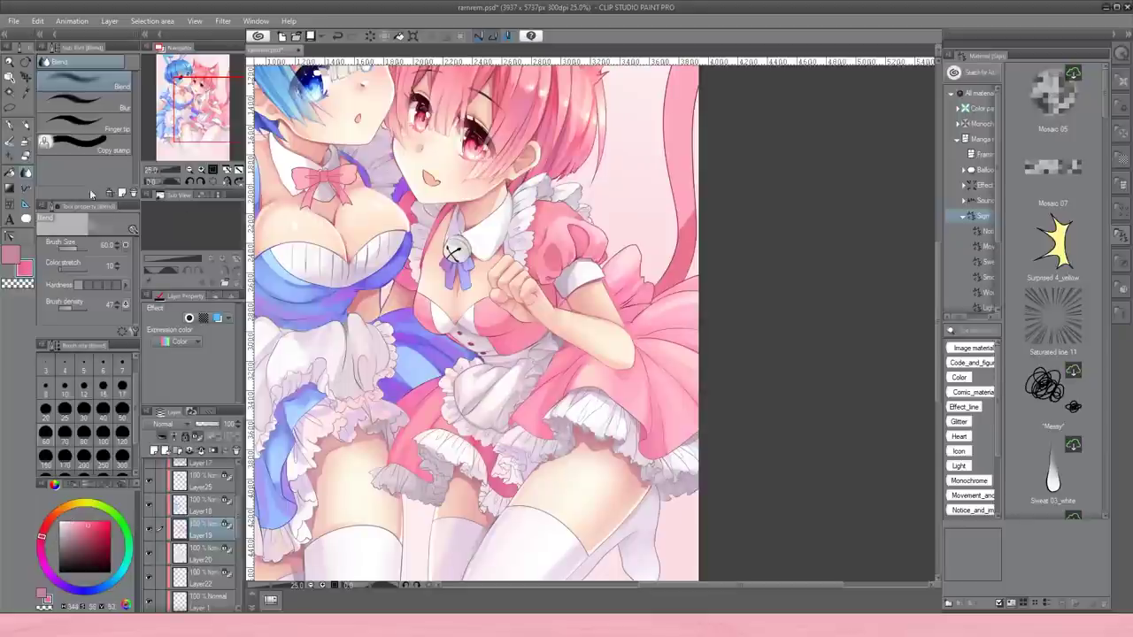
{"action": "scroll", "coordinate": [588, 324], "scroll_direction": "up", "scroll_amount": 1}
{"action": "key", "text": "b"}
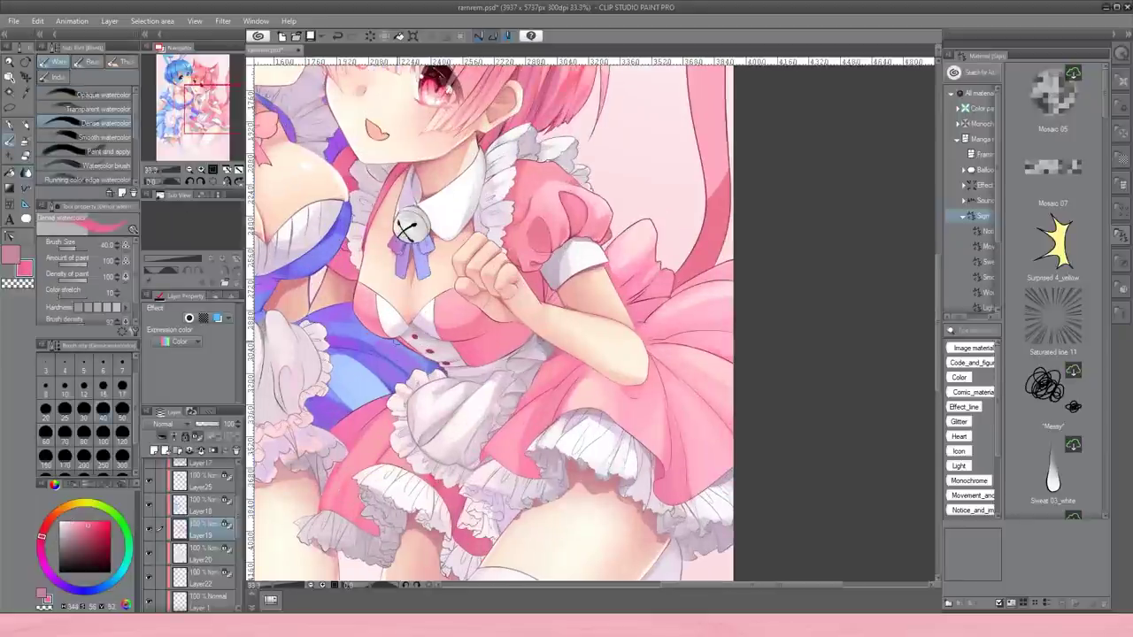
{"action": "left_click_drag", "start_coordinate": [459, 343], "coordinate": [509, 316]}
{"action": "mouse_move", "coordinate": [463, 356]}
{"action": "left_mouse_down"}
{"action": "mouse_move", "coordinate": [525, 346]}
{"action": "mouse_move", "coordinate": [536, 331]}
{"action": "left_mouse_up"}
{"action": "left_click", "coordinate": [460, 347], "text": "alt"}
{"action": "left_click_drag", "start_coordinate": [452, 349], "coordinate": [469, 342]}
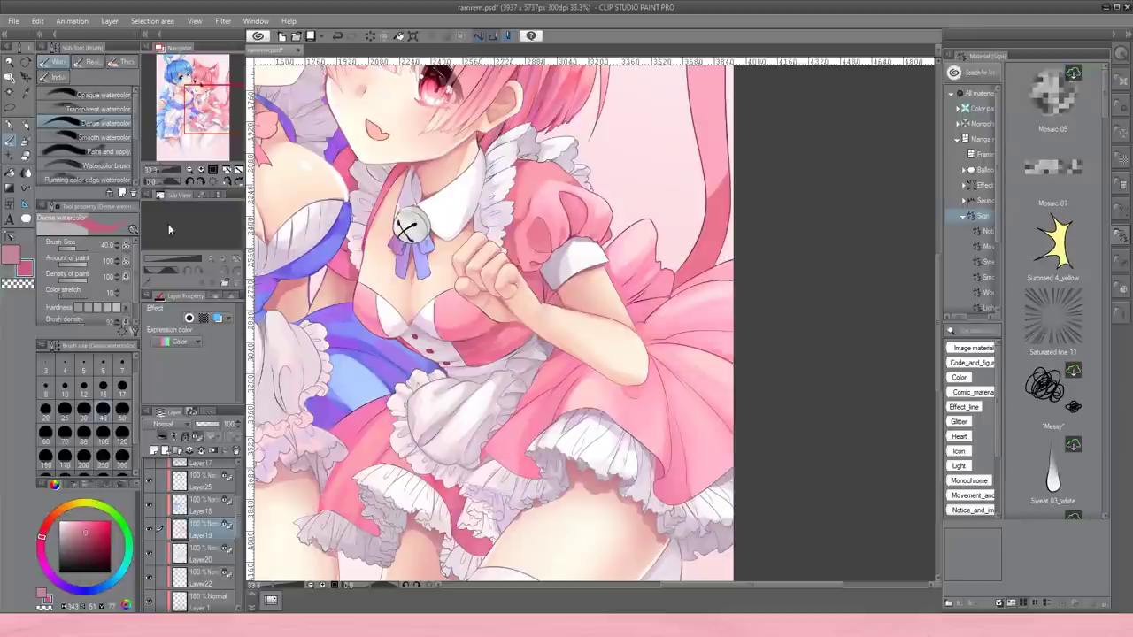
Smooth the new bodice shading using Transparent watercolor at size 50 and Dense watercolor at size 40.
{"action": "left_click", "coordinate": [133, 108]}
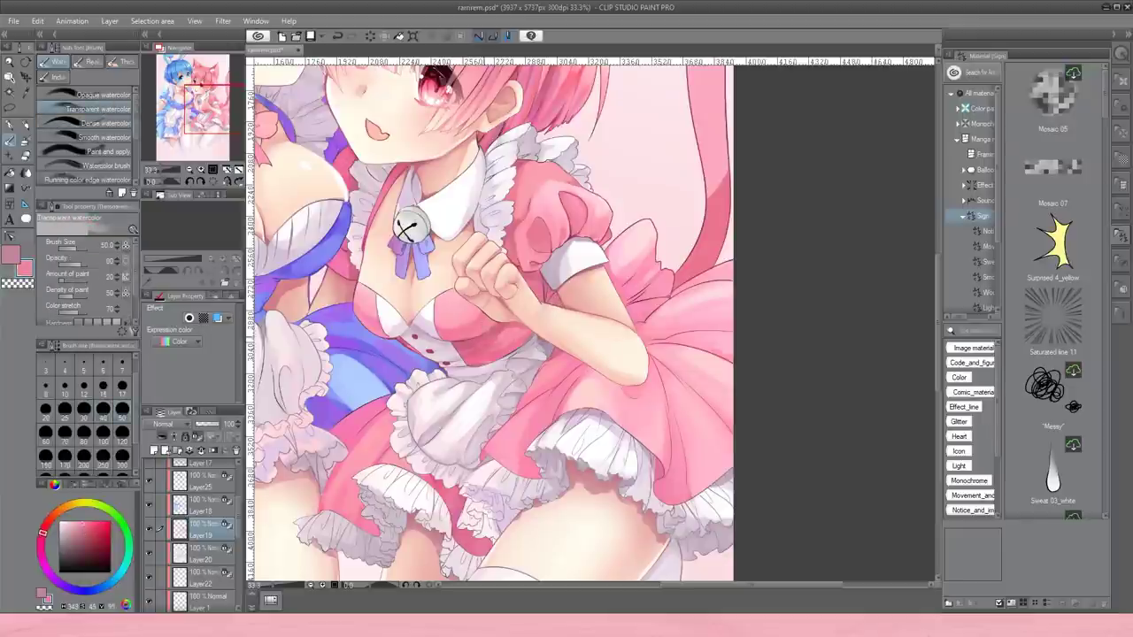
{"action": "left_click", "coordinate": [89, 123]}
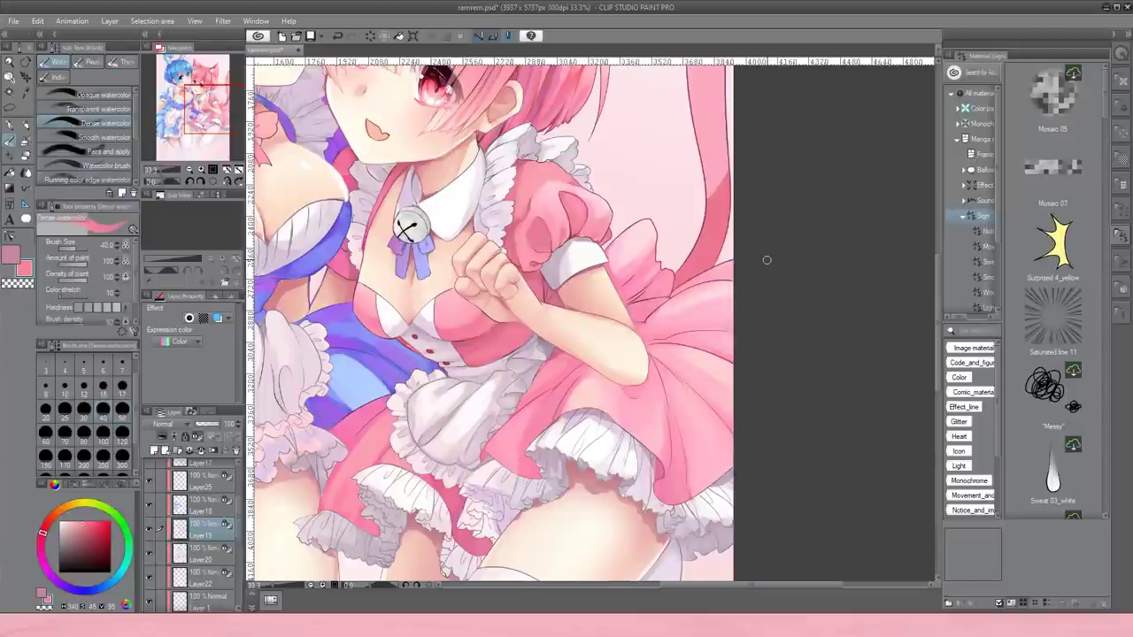
{"action": "left_click", "coordinate": [89, 110]}
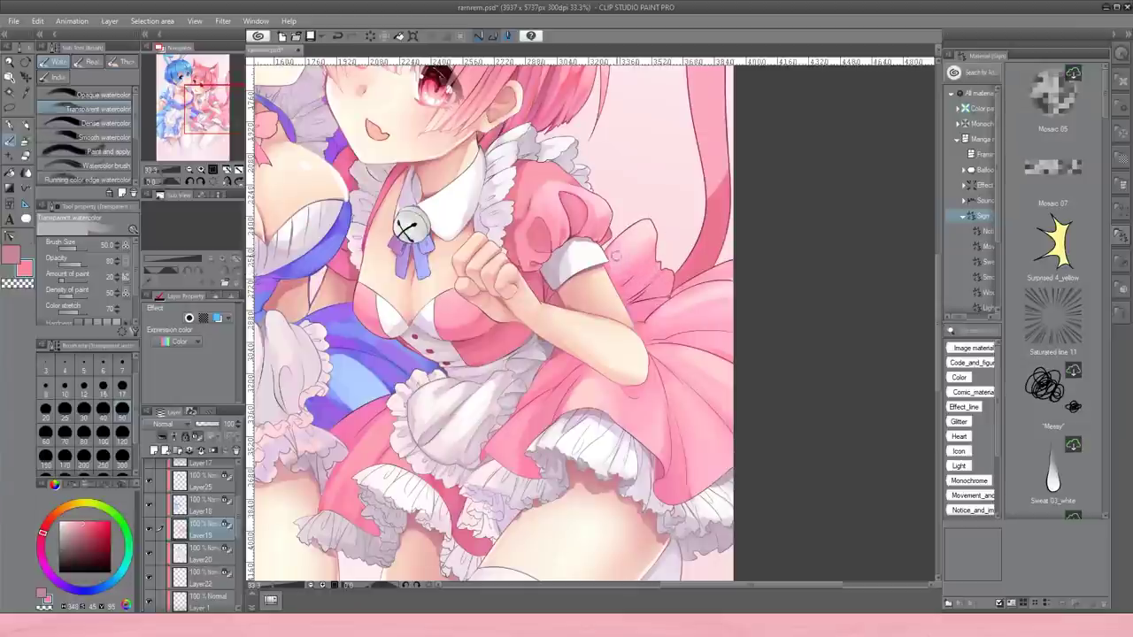
Lighten the pink back bow and skirt with sampled pale pinks using Transparent watercolor at size 50.
{"action": "left_click", "coordinate": [619, 214], "text": "alt"}
{"action": "left_click", "coordinate": [642, 228], "text": "alt"}
{"action": "left_click", "coordinate": [711, 290], "text": "alt"}
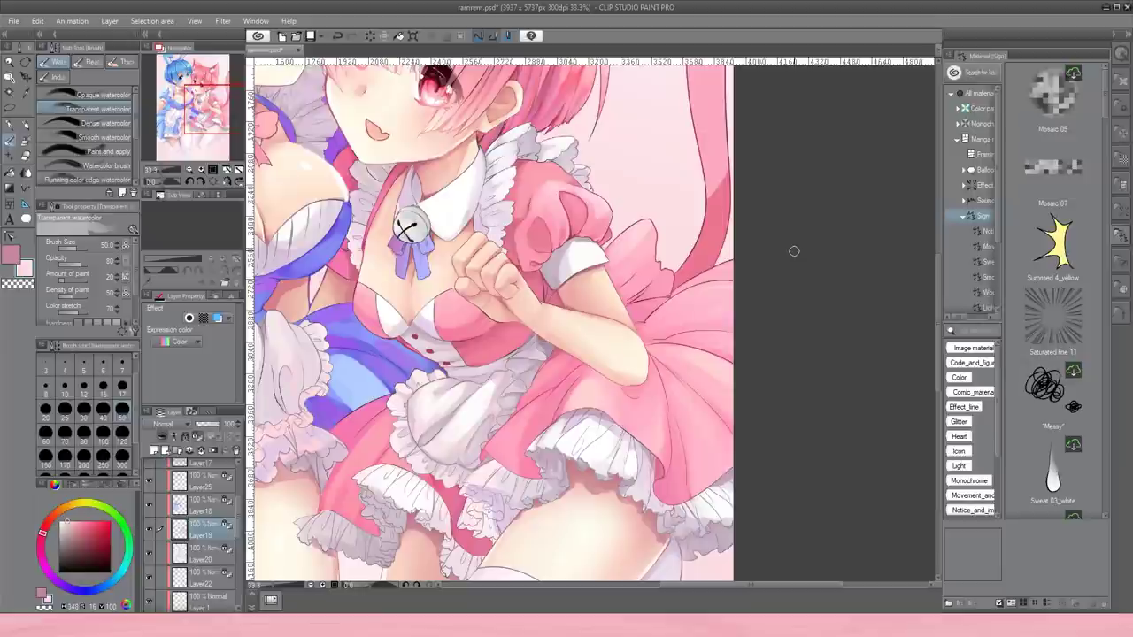
{"action": "left_click", "coordinate": [187, 176]}
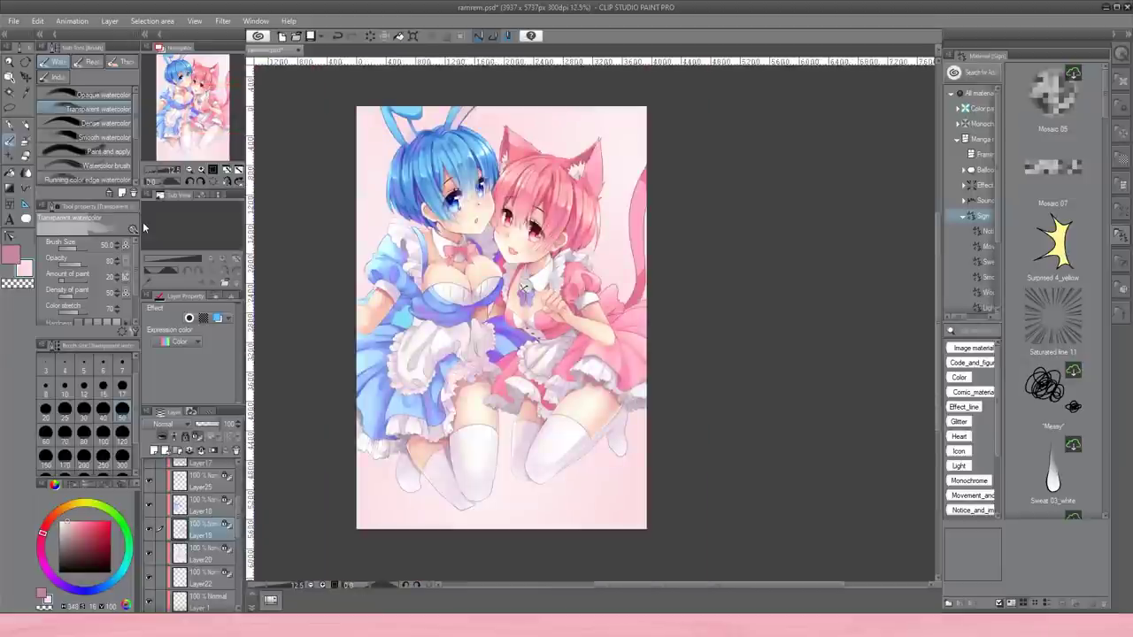
Deepen the crease at the outer end of the under-bust line in dark pink with Dense watercolor at size 40.
{"action": "left_click_drag", "start_coordinate": [155, 169], "coordinate": [173, 169]}
{"action": "left_click_drag", "start_coordinate": [215, 108], "coordinate": [205, 130]}
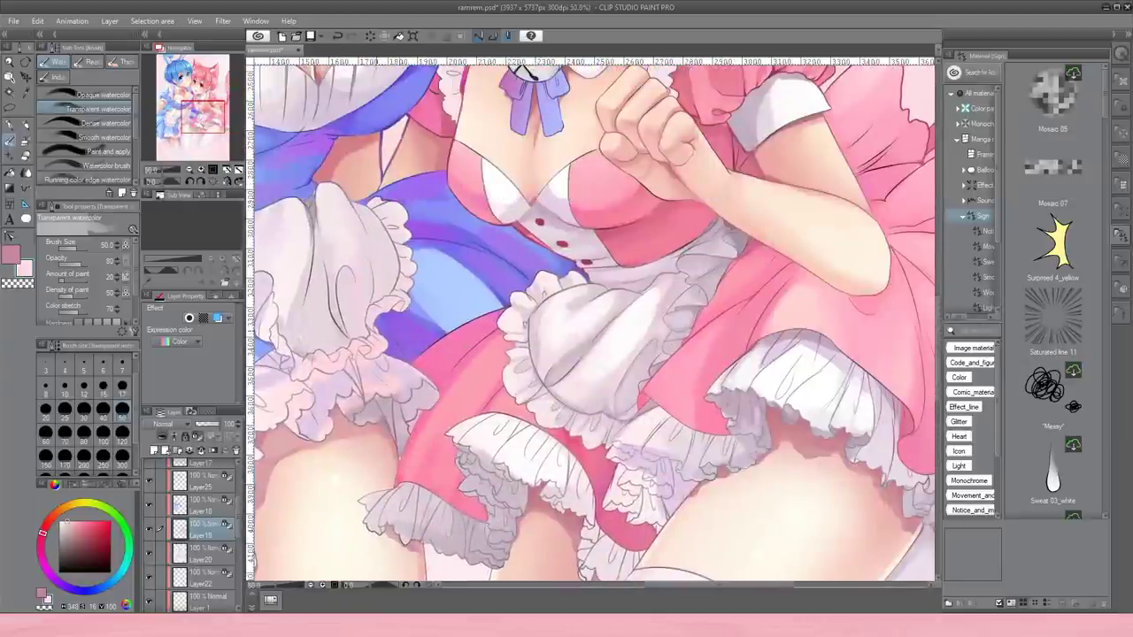
{"action": "left_click", "coordinate": [91, 123]}
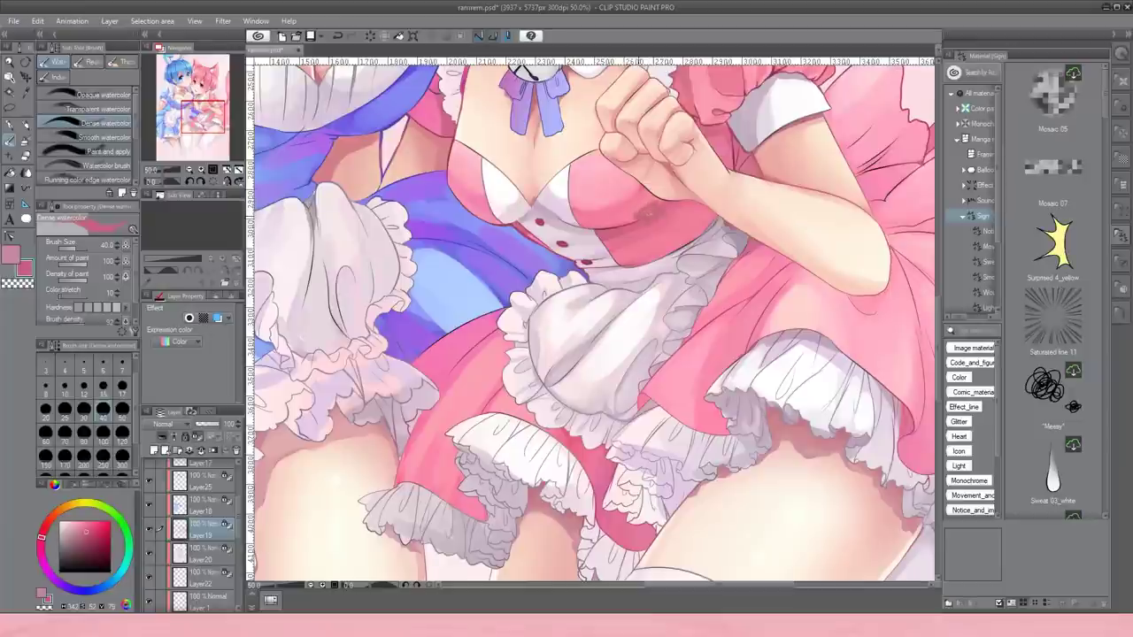
Hide Layer19 and examine the bodice's under-bust line up close for stray marks.
{"action": "left_click", "coordinate": [212, 168]}
{"action": "left_click", "coordinate": [212, 169]}
{"action": "left_click", "coordinate": [150, 504]}
{"action": "left_click", "coordinate": [149, 531]}
{"action": "scroll", "coordinate": [151, 531], "scroll_direction": "up", "scroll_amount": 1}
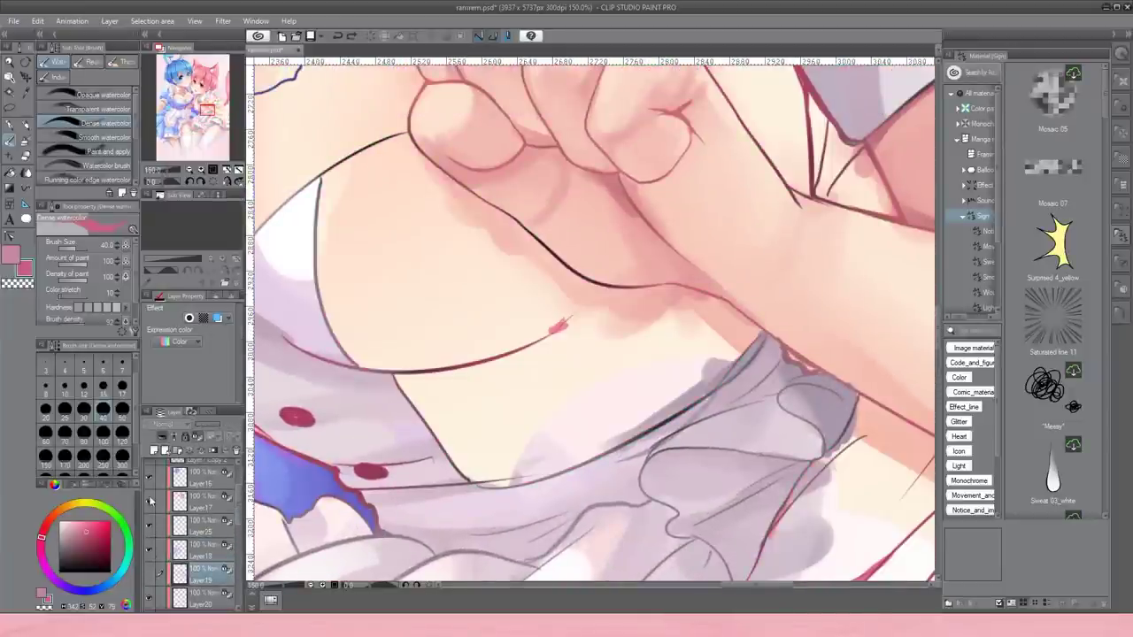
Erase the stray red mark at the end of the under-bust line on Layer17, and show and reselect Layer19.
{"action": "left_click", "coordinate": [208, 503]}
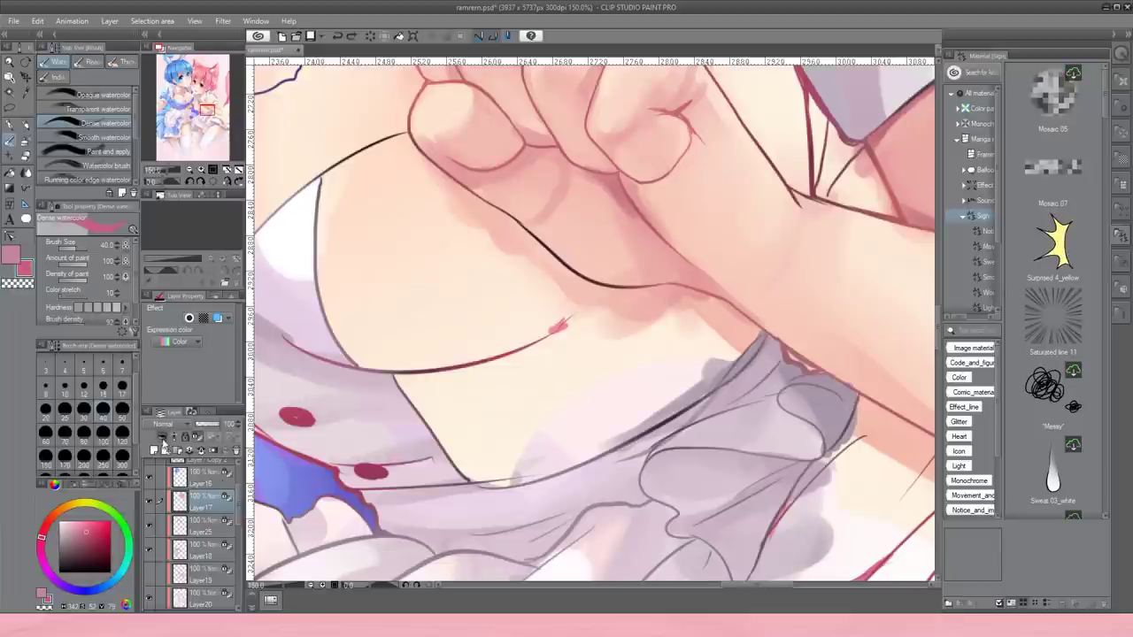
{"action": "key", "text": "e"}
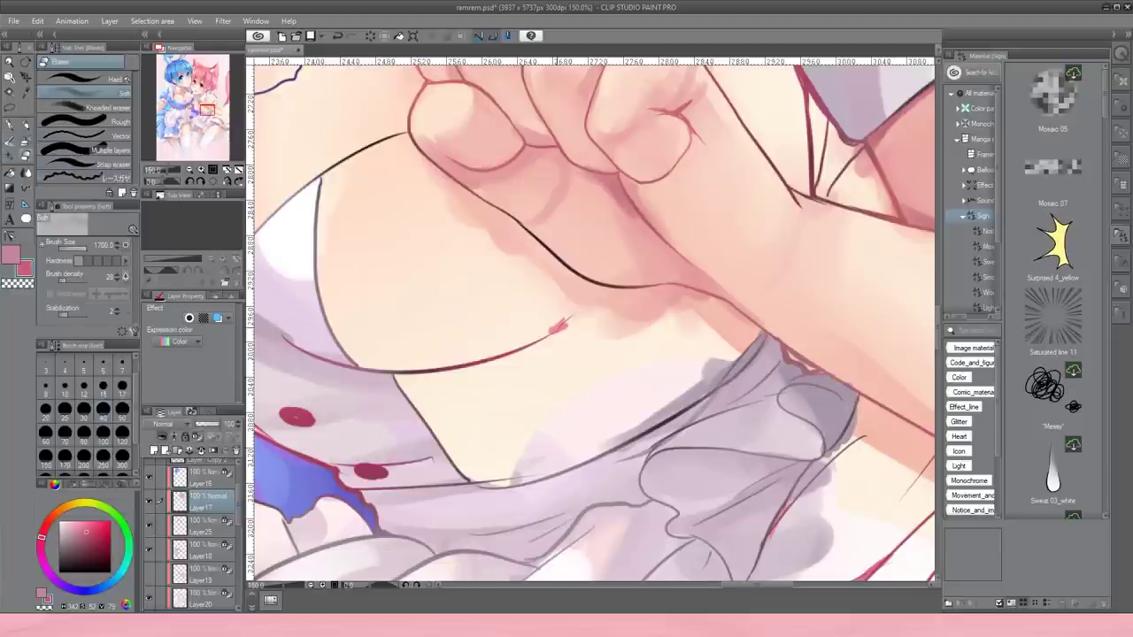
{"action": "left_click", "coordinate": [123, 387]}
{"action": "left_click_drag", "start_coordinate": [551, 324], "coordinate": [560, 329]}
{"action": "key", "text": "e"}
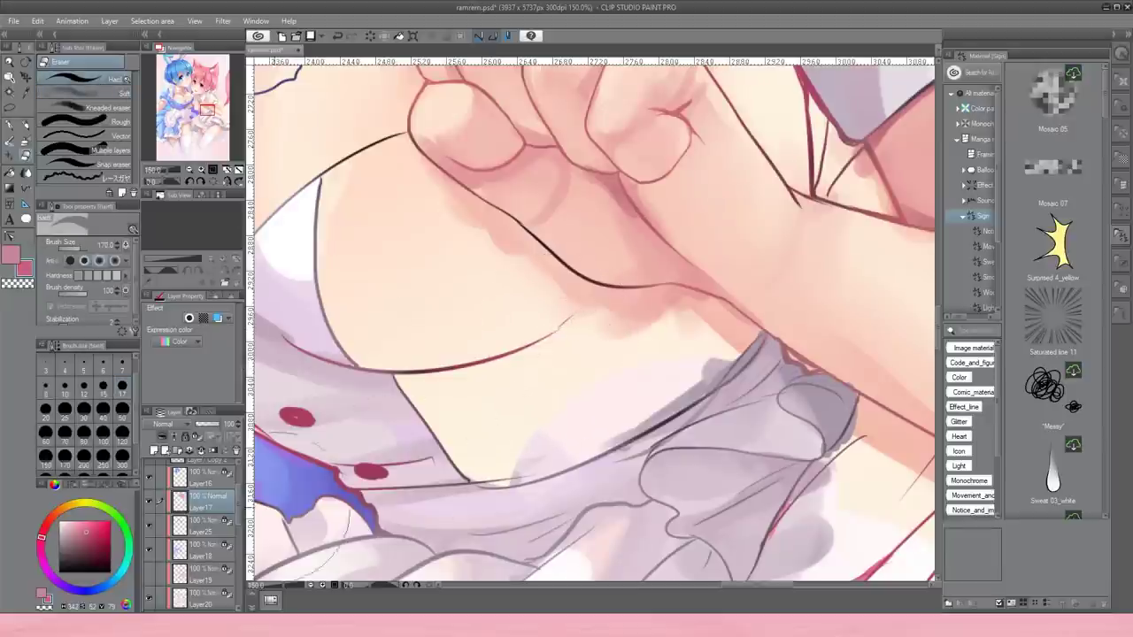
{"action": "left_click", "coordinate": [149, 573]}
{"action": "left_click", "coordinate": [205, 576]}
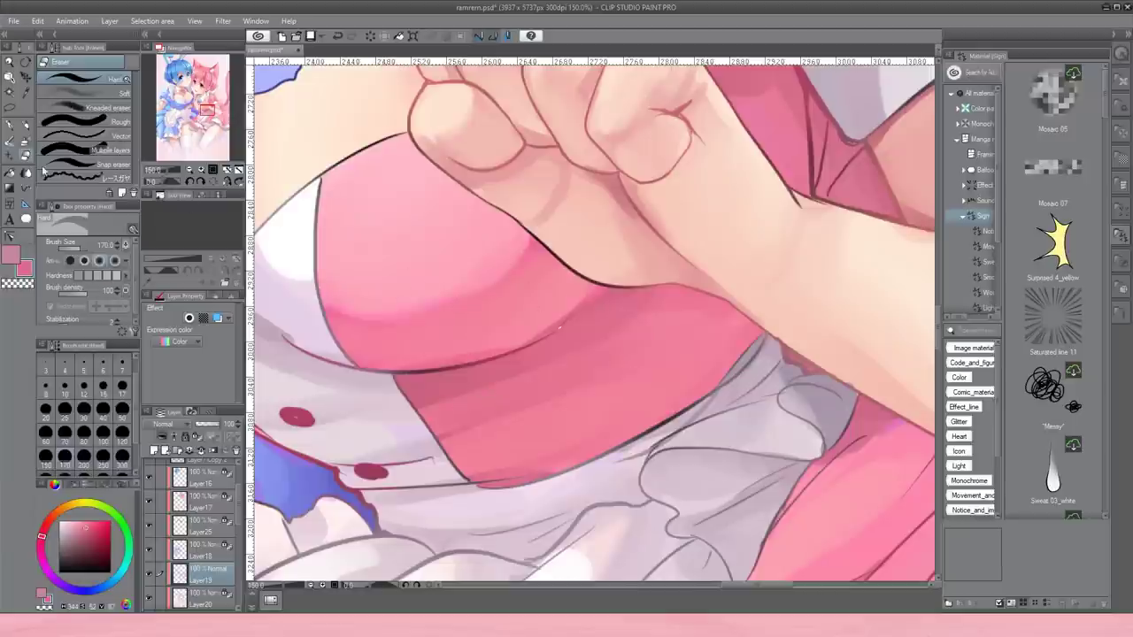
Hide Layer19 and examine Layer17 around the bodice, sleeve, back bow and skirt frills for stray paint.
{"action": "key", "text": "p"}
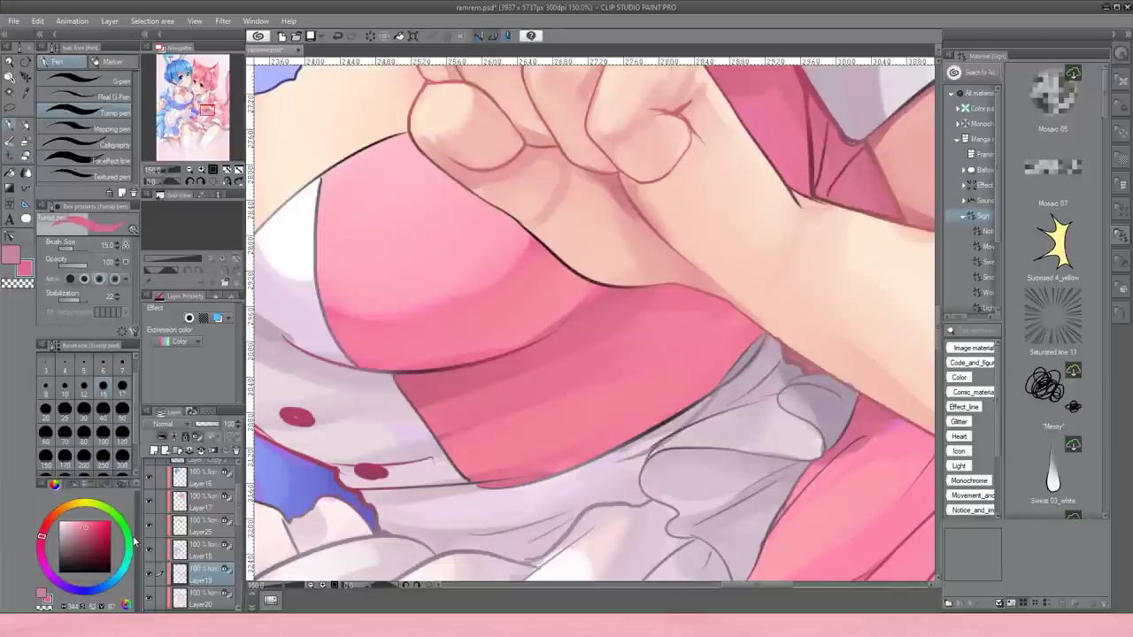
{"action": "left_click", "coordinate": [190, 169]}
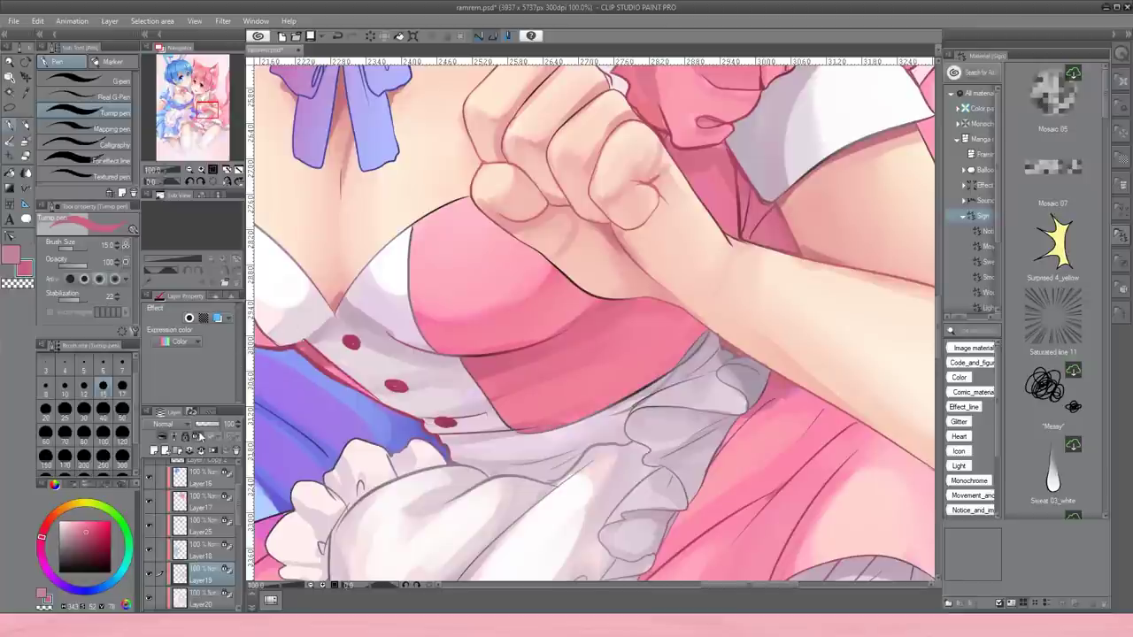
{"action": "left_click", "coordinate": [150, 576]}
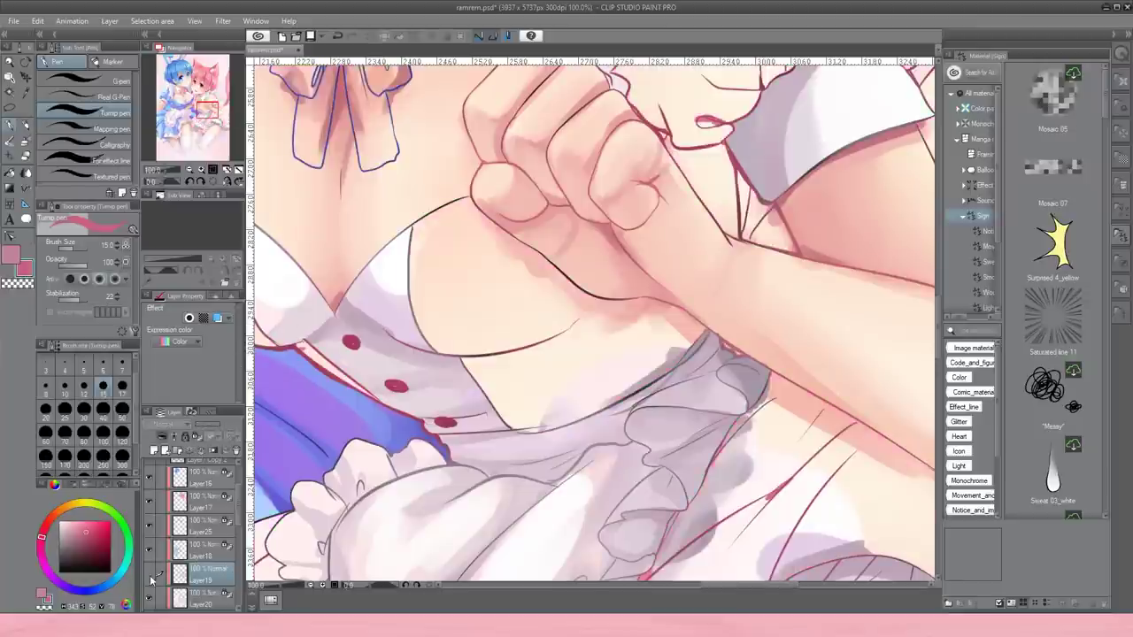
{"action": "left_click", "coordinate": [205, 509]}
{"action": "key", "text": "e"}
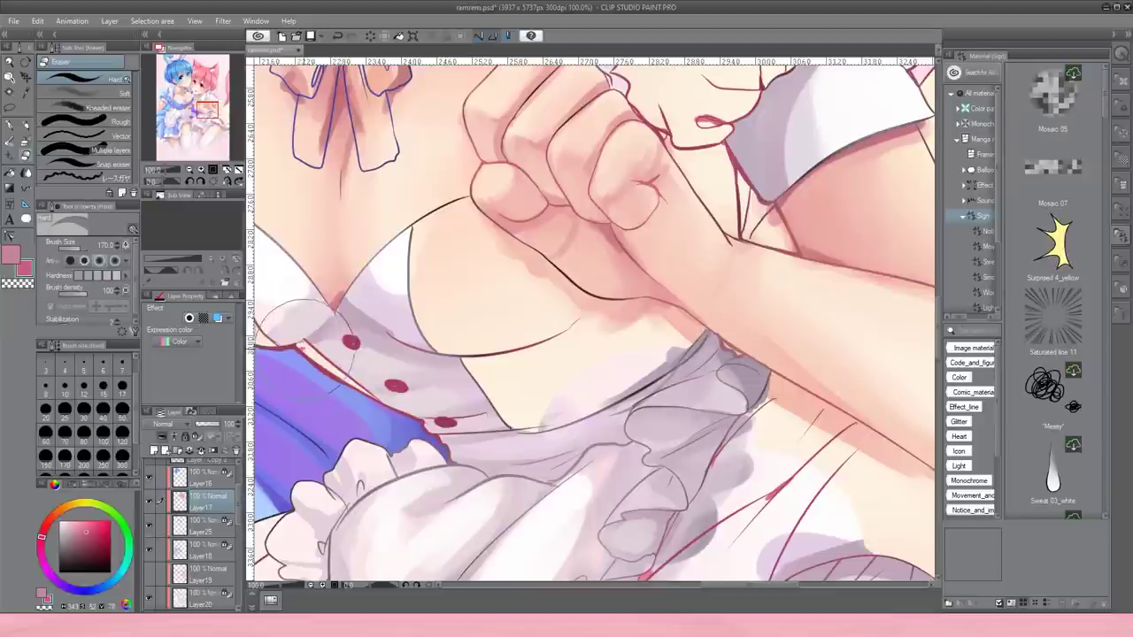
{"action": "left_click_drag", "start_coordinate": [363, 417], "coordinate": [398, 447]}
{"action": "mouse_move", "coordinate": [461, 221]}
{"action": "left_mouse_down"}
{"action": "mouse_move", "coordinate": [407, 390]}
{"action": "mouse_move", "coordinate": [266, 478]}
{"action": "left_mouse_up"}
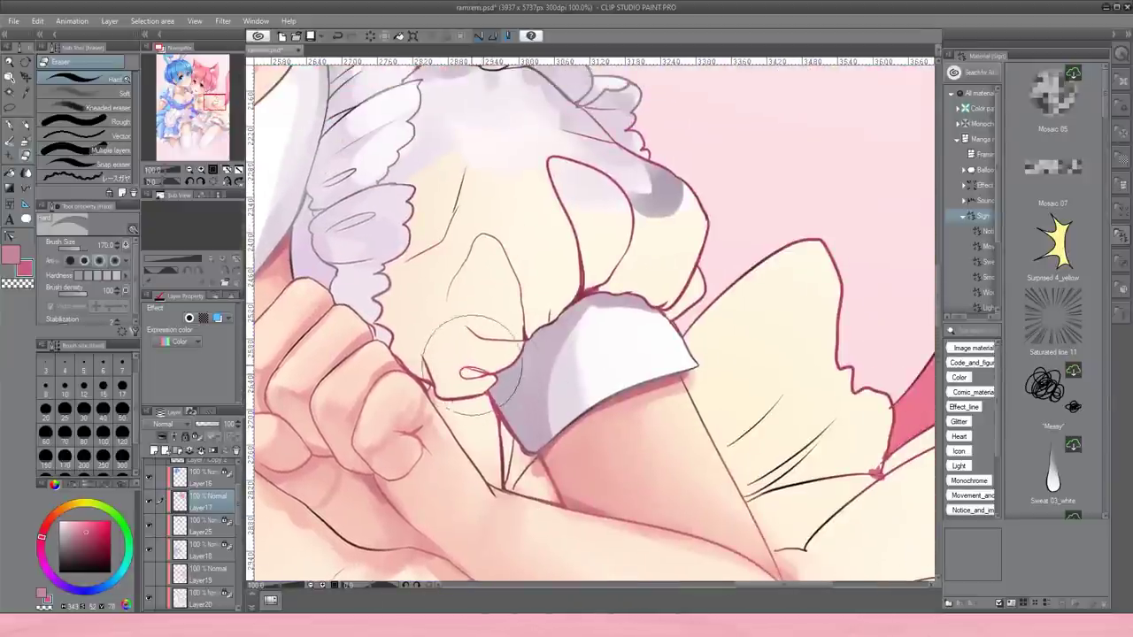
{"action": "left_click_drag", "start_coordinate": [584, 297], "coordinate": [319, 182]}
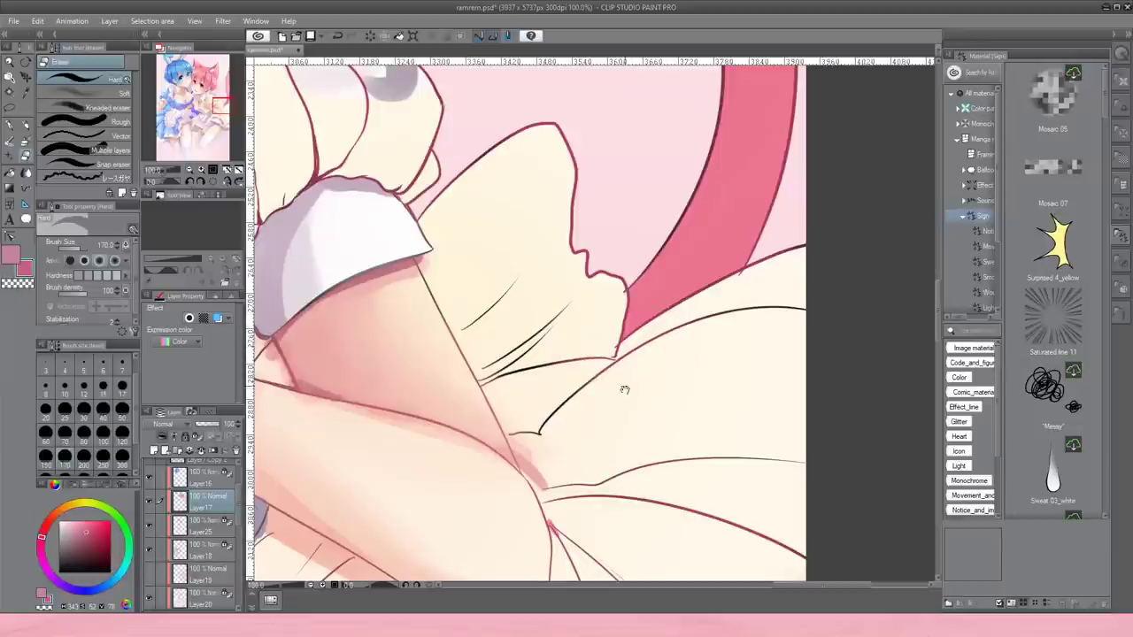
{"action": "left_click_drag", "start_coordinate": [653, 354], "coordinate": [607, 325]}
{"action": "left_click_drag", "start_coordinate": [683, 425], "coordinate": [518, 328]}
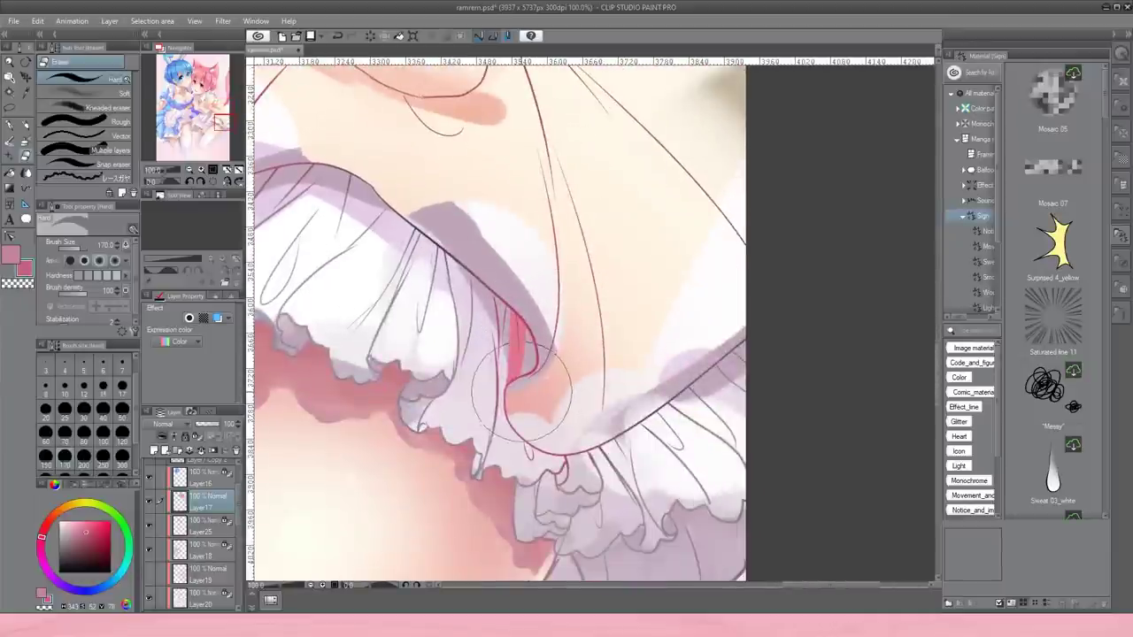
{"action": "left_click_drag", "start_coordinate": [531, 389], "coordinate": [832, 394]}
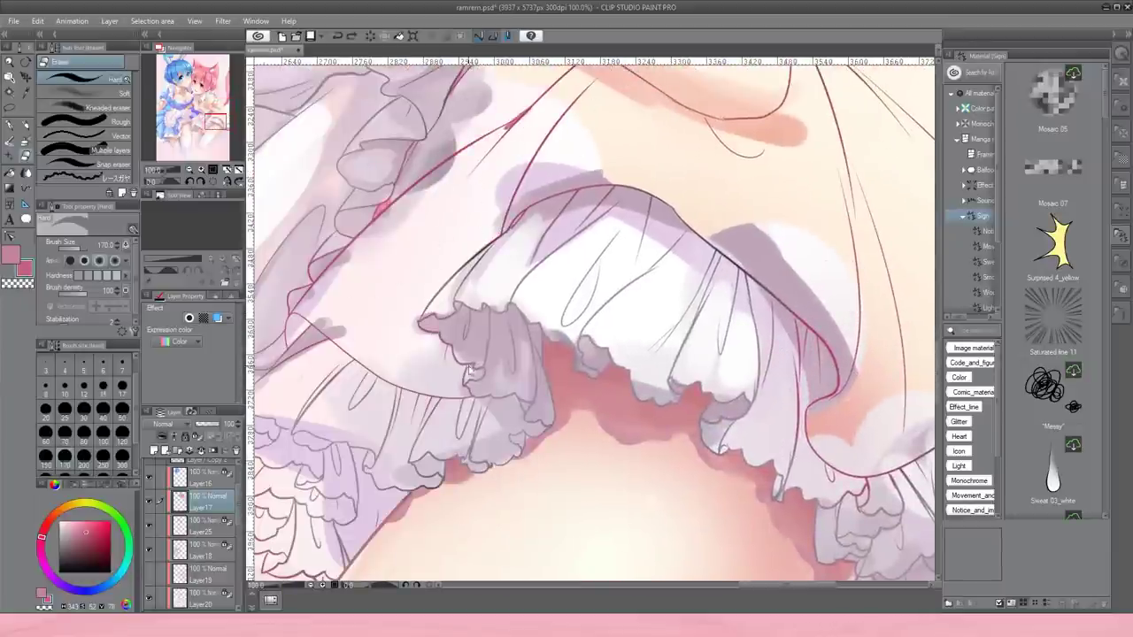
Lasso the pink dress area on Layer17, paste a copy directly above the shown Layer19, merge it into Layer19 and deselect.
{"action": "key", "text": "ctrl+minus"}
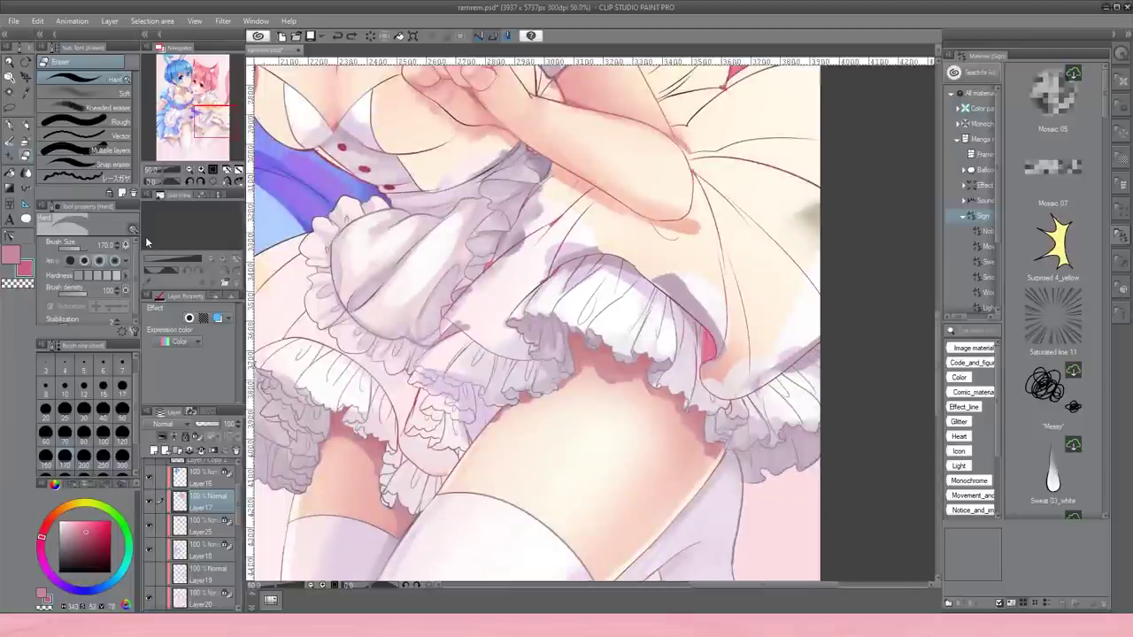
{"action": "key", "text": "ctrl+minus"}
{"action": "key", "text": "m"}
{"action": "left_click_drag", "start_coordinate": [455, 125], "coordinate": [416, 244]}
{"action": "mouse_move", "coordinate": [535, 149]}
{"action": "left_mouse_down"}
{"action": "mouse_move", "coordinate": [363, 310]}
{"action": "mouse_move", "coordinate": [742, 495]}
{"action": "mouse_move", "coordinate": [675, 266]}
{"action": "mouse_move", "coordinate": [532, 152]}
{"action": "mouse_move", "coordinate": [491, 143]}
{"action": "left_mouse_up"}
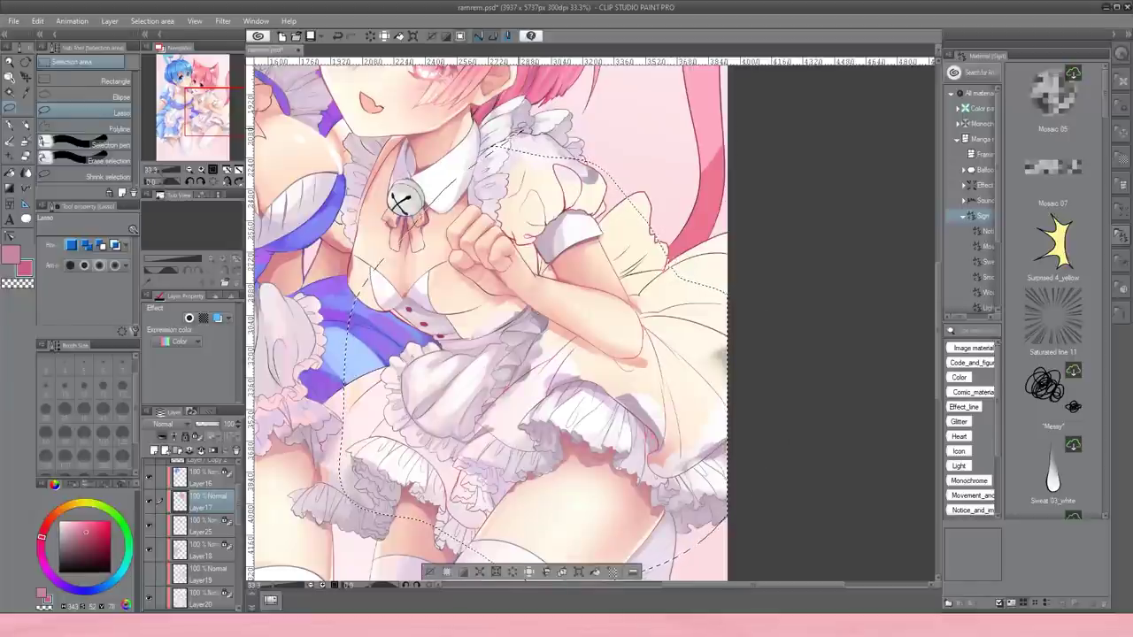
{"action": "key", "text": "ctrl+c"}
{"action": "key", "text": "ctrl+v"}
{"action": "left_click_drag", "start_coordinate": [236, 505], "coordinate": [211, 591]}
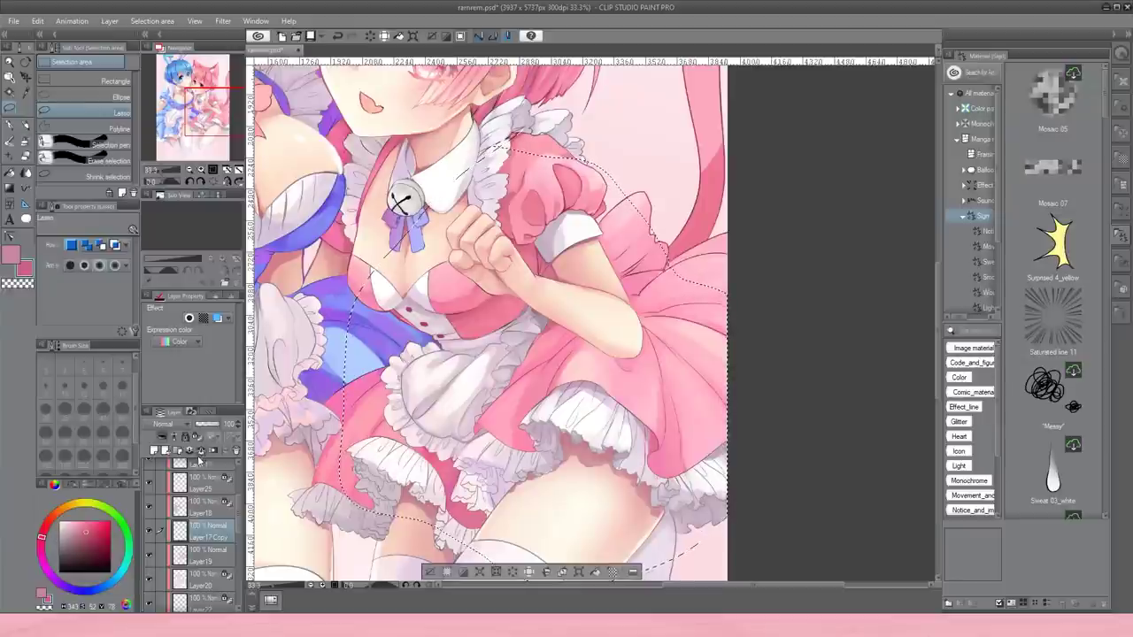
{"action": "key", "text": "ctrl+d"}
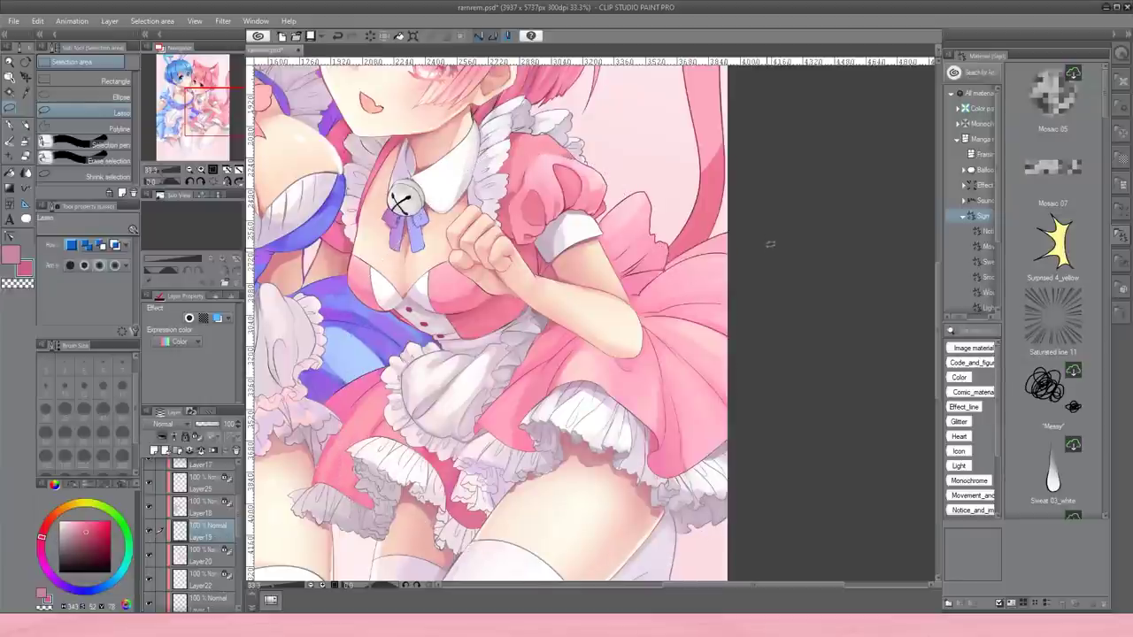
Sample a light pink from the edge of the back bow and set up Transparent watercolor at size 50 on Layer19.
{"action": "left_click", "coordinate": [200, 169]}
{"action": "left_click", "coordinate": [14, 144]}
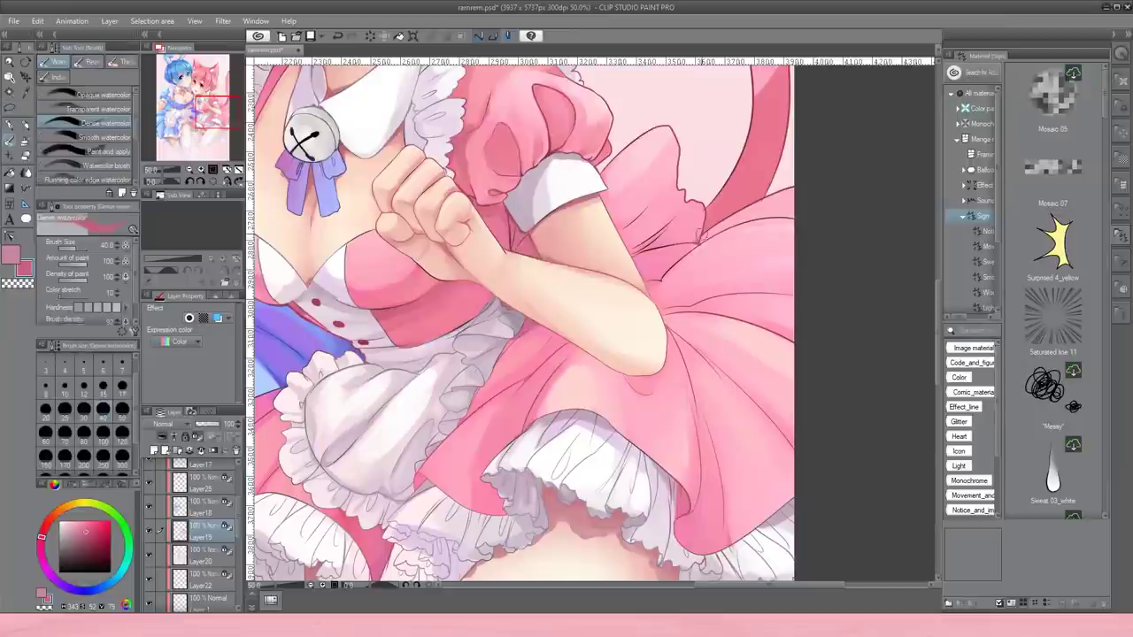
{"action": "left_click", "coordinate": [698, 237], "text": "alt"}
{"action": "left_click_drag", "start_coordinate": [542, 243], "coordinate": [620, 323]}
{"action": "left_click", "coordinate": [89, 109]}
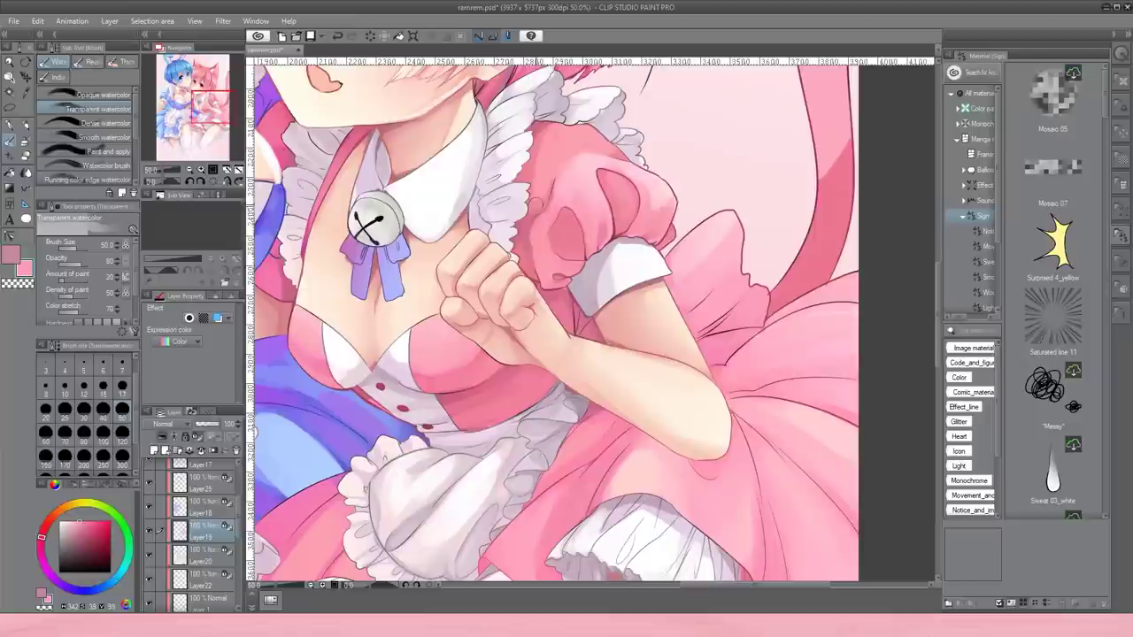
{"action": "left_click_drag", "start_coordinate": [547, 282], "coordinate": [605, 311]}
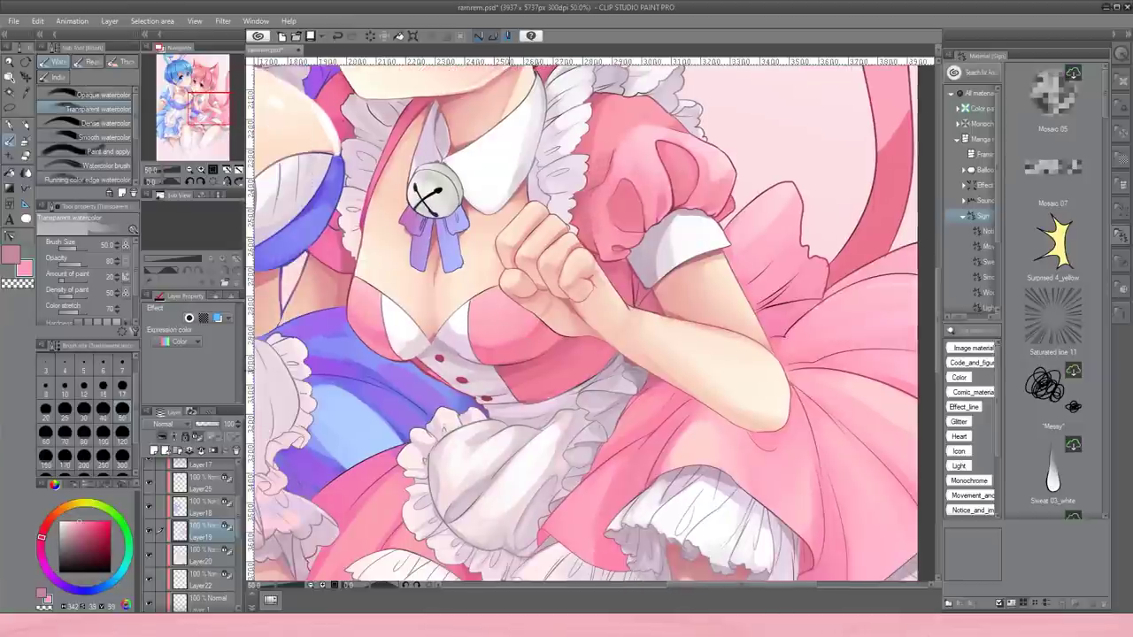